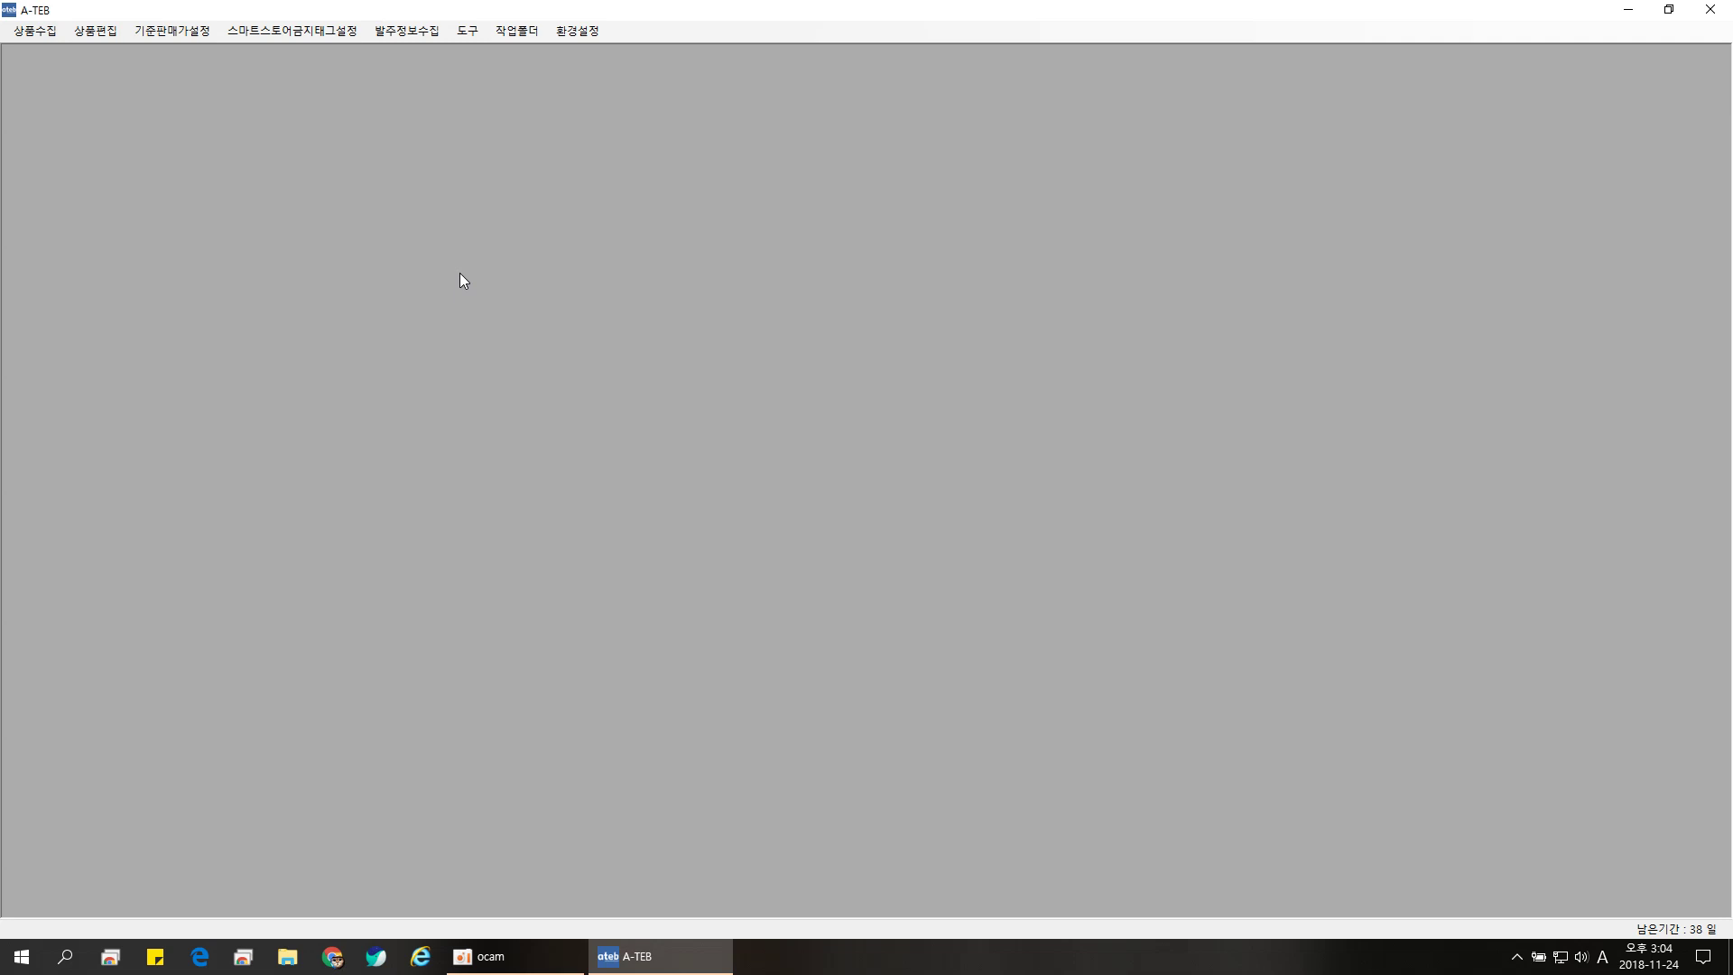
# Step: Open the base selling price settings (기준판매가설정) maximized and enter supply prices (공급가) 1000, 5000, 7000 and 10000 in rows 1 to 4
pyautogui.click(180, 32)
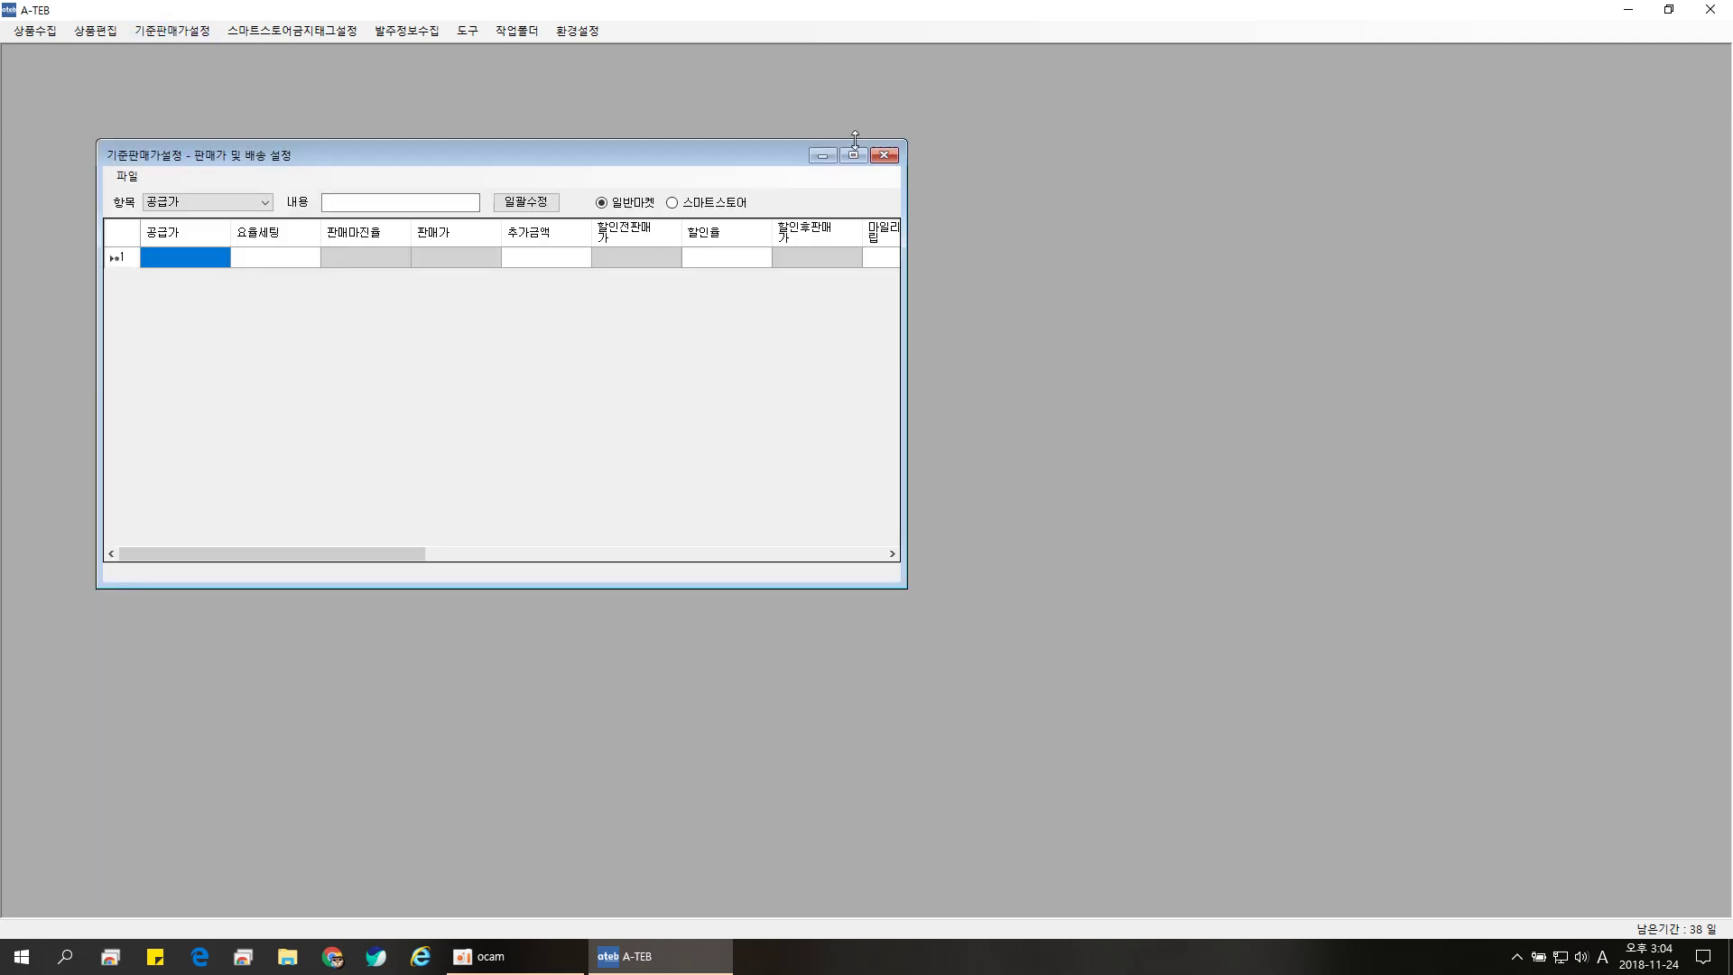
pyautogui.click(853, 155)
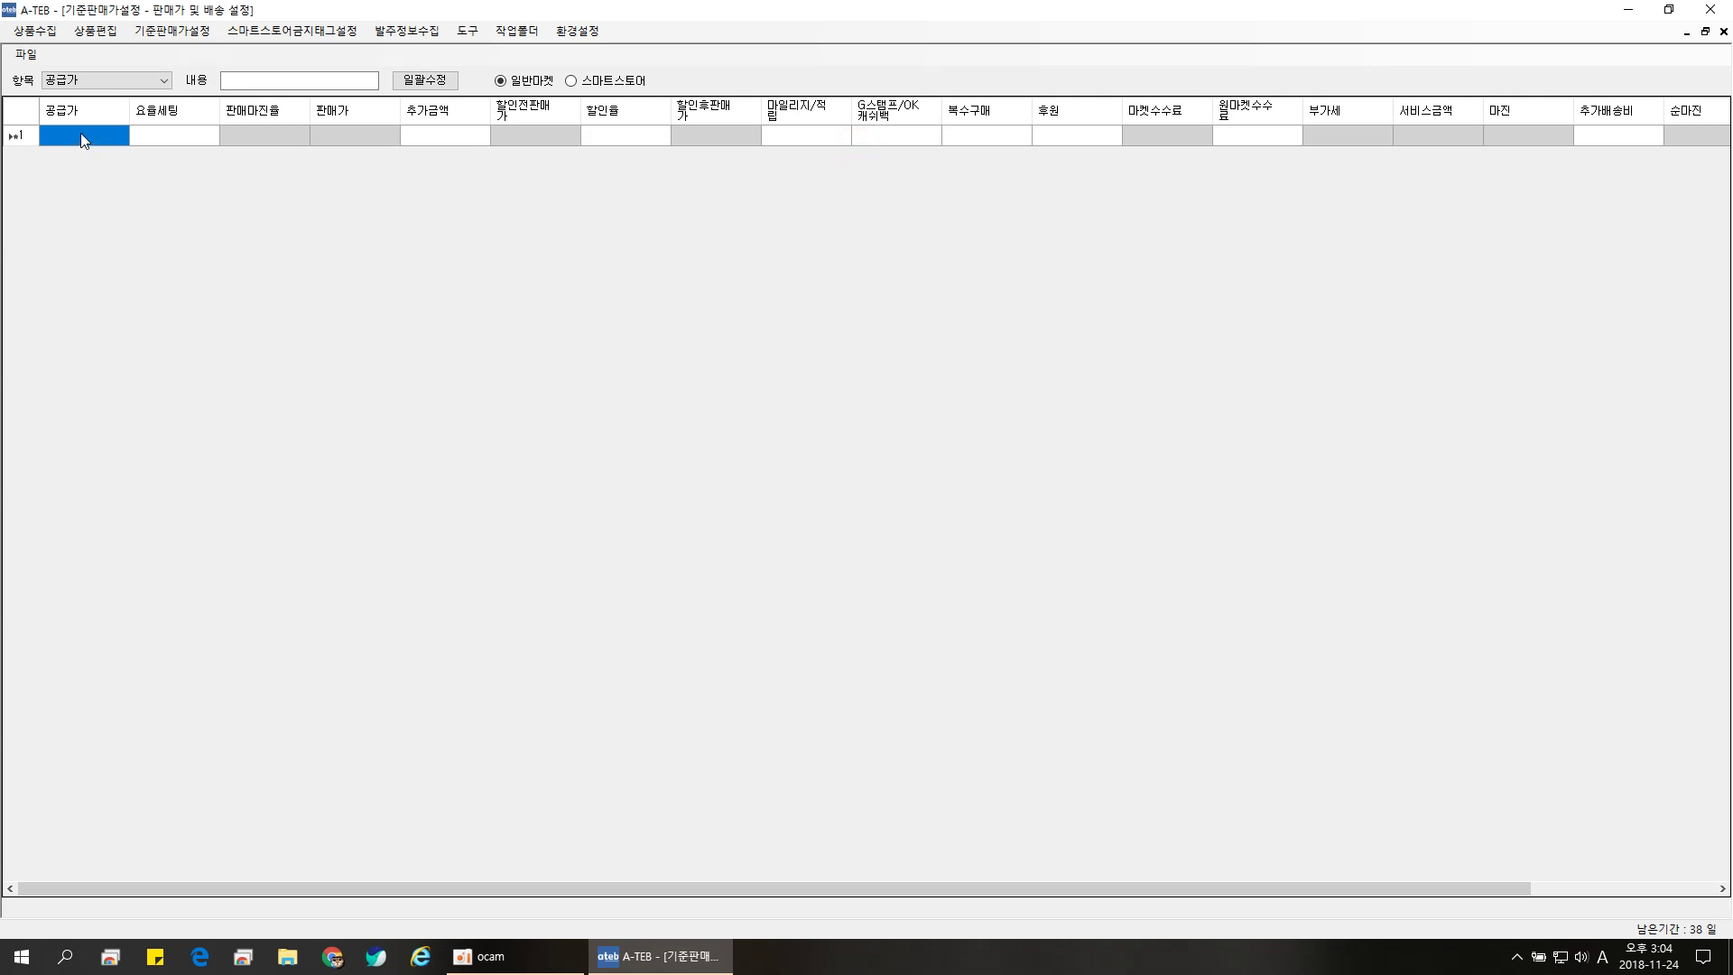
pyautogui.write('10')
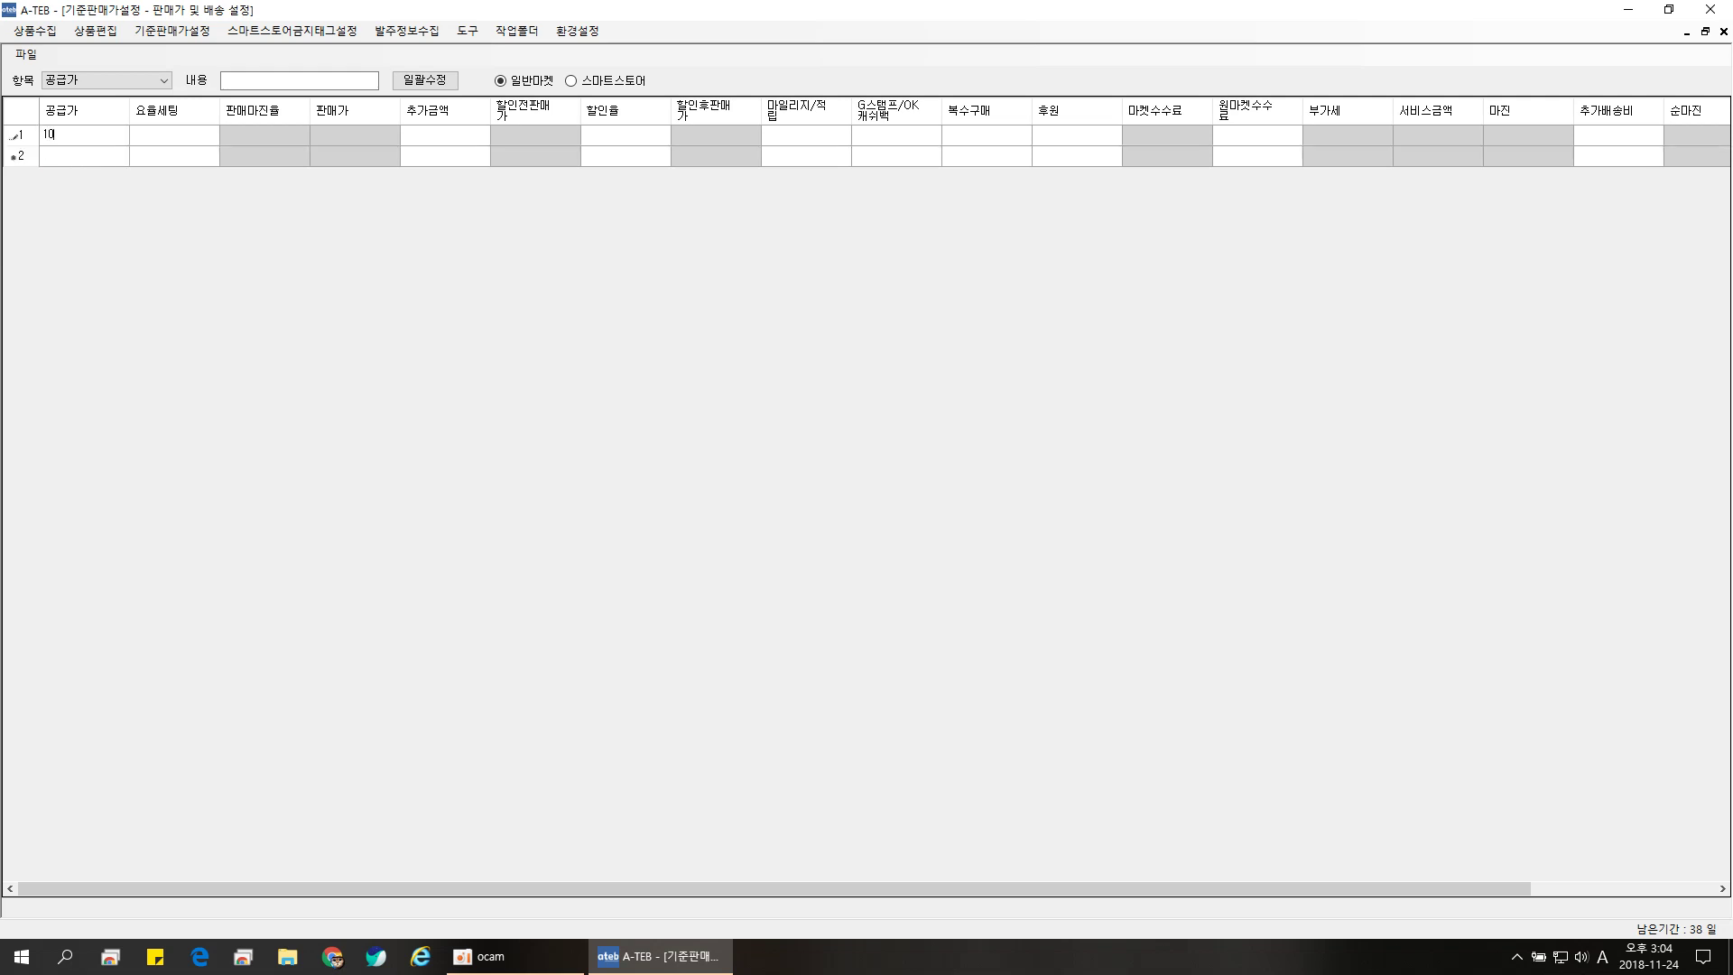
pyautogui.write('00')
pyautogui.press('Return')
pyautogui.write('5000')
pyautogui.press('Return')
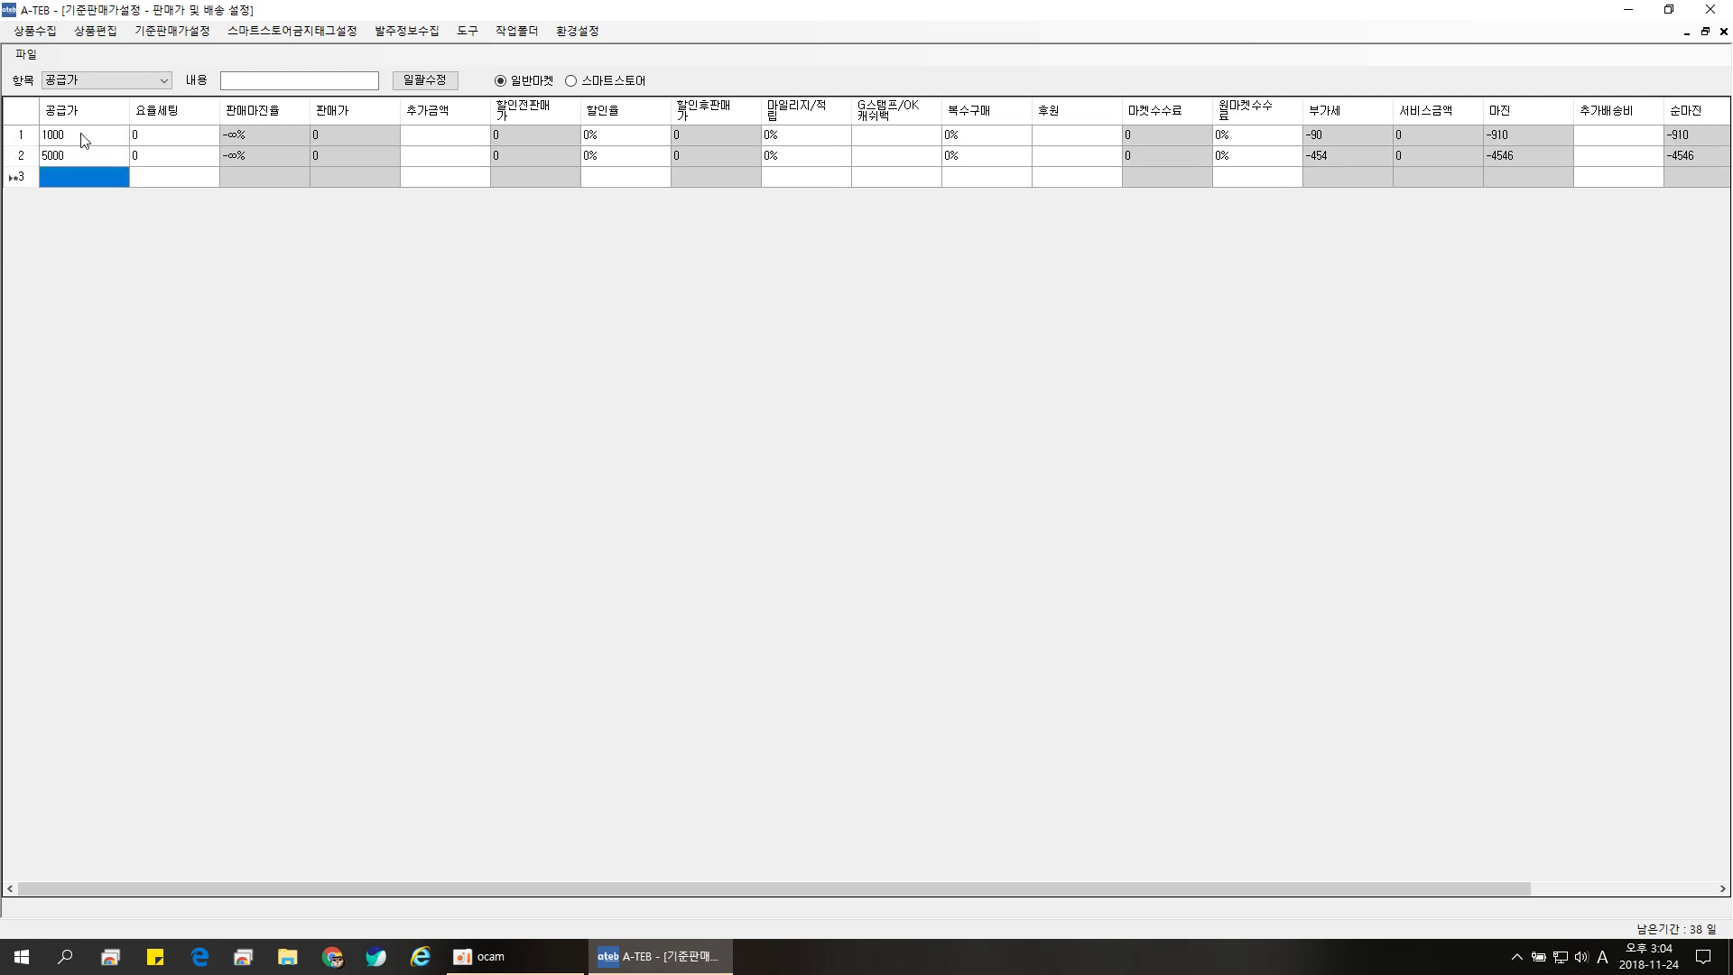
pyautogui.write('7000')
pyautogui.press('Return')
pyautogui.write('10000')
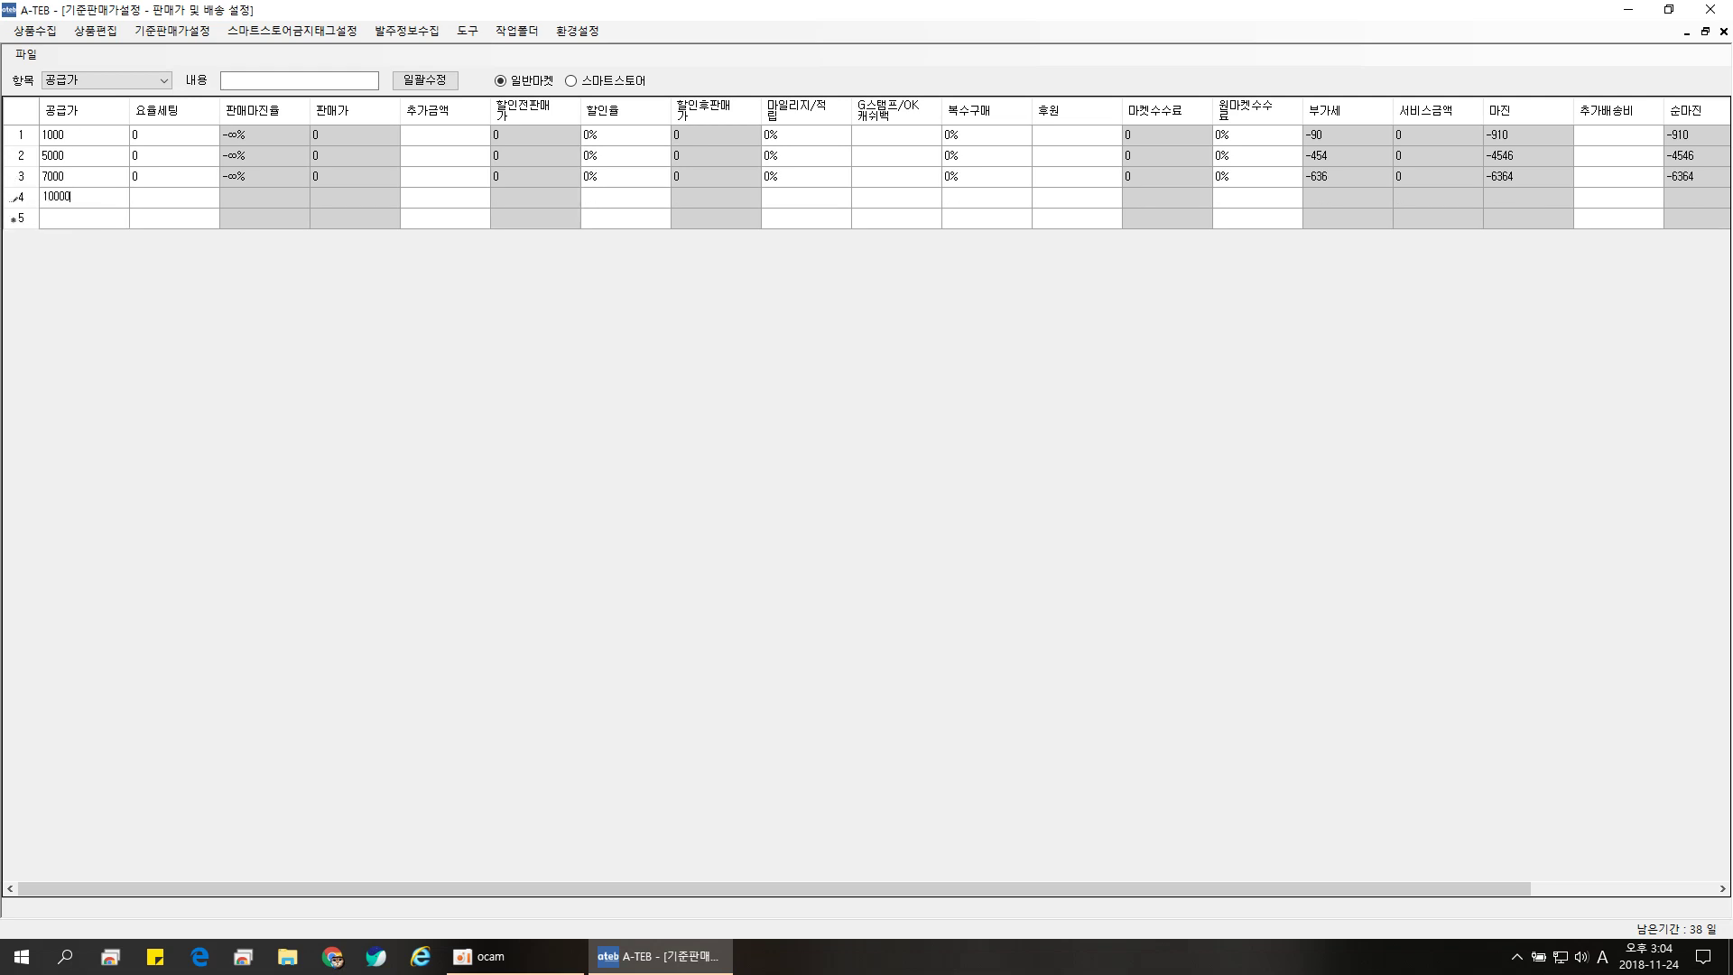
pyautogui.press('Return')
# Step: Enter the supply prices 20000, 30000, 50000 and 70000 in rows 5 to 8 of the 공급가 column
pyautogui.write('20')
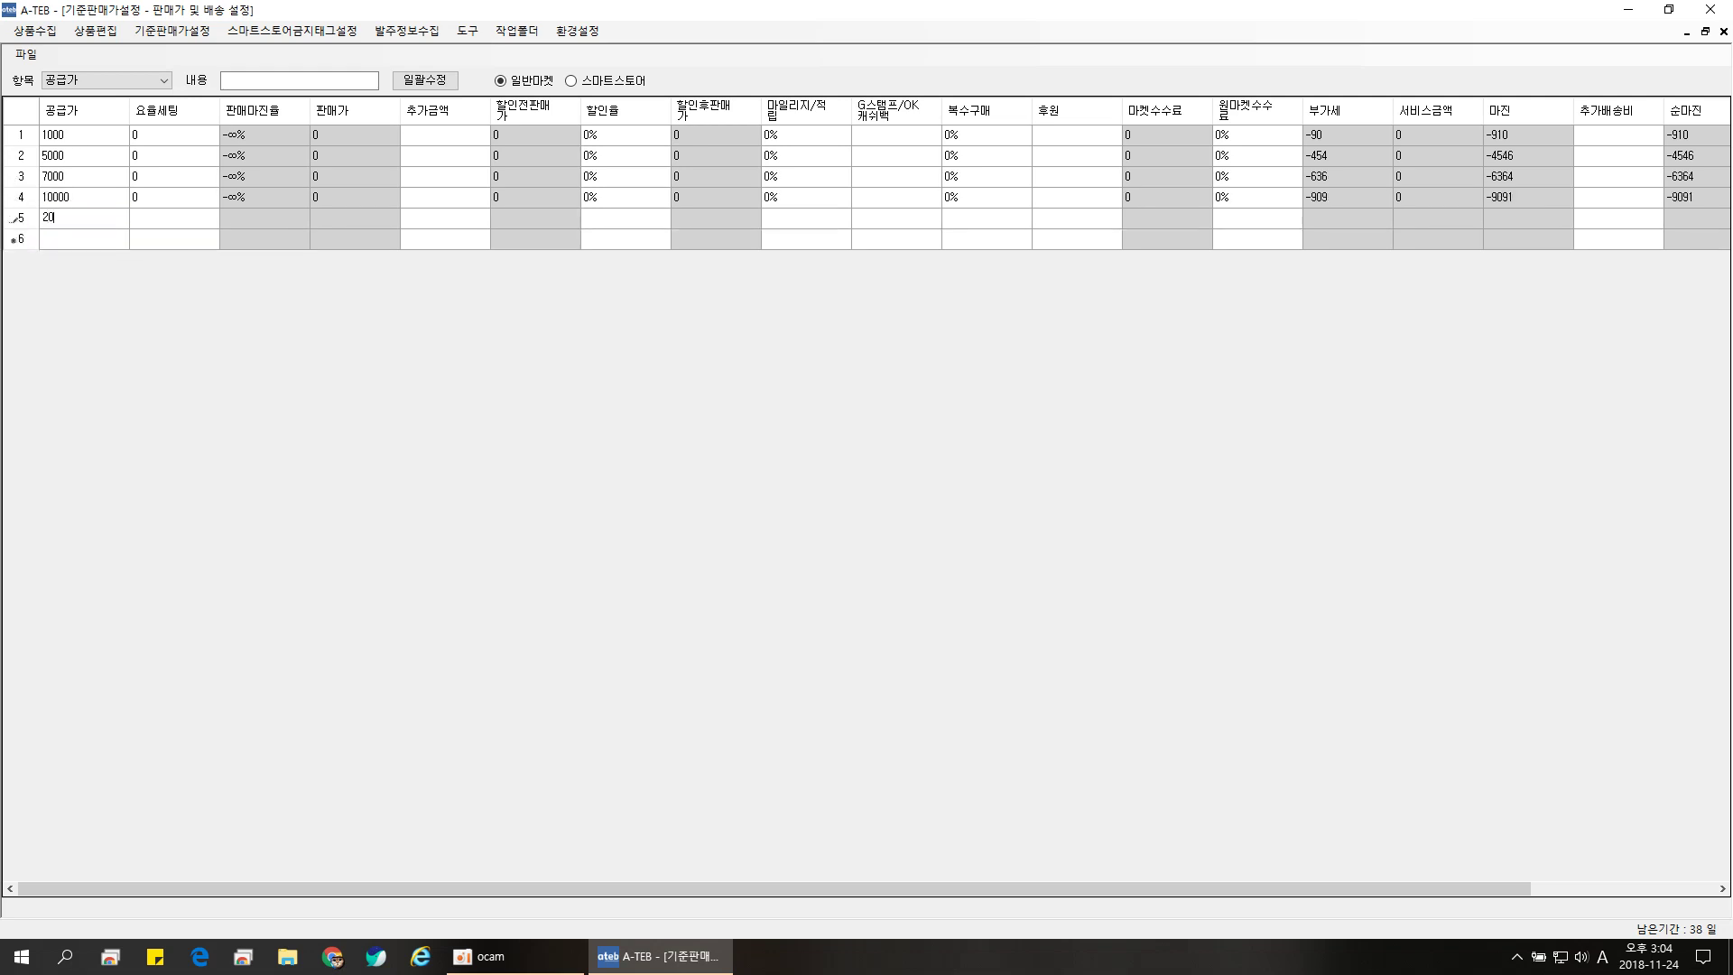
pyautogui.write('000')
pyautogui.press('Return')
pyautogui.write('3000')
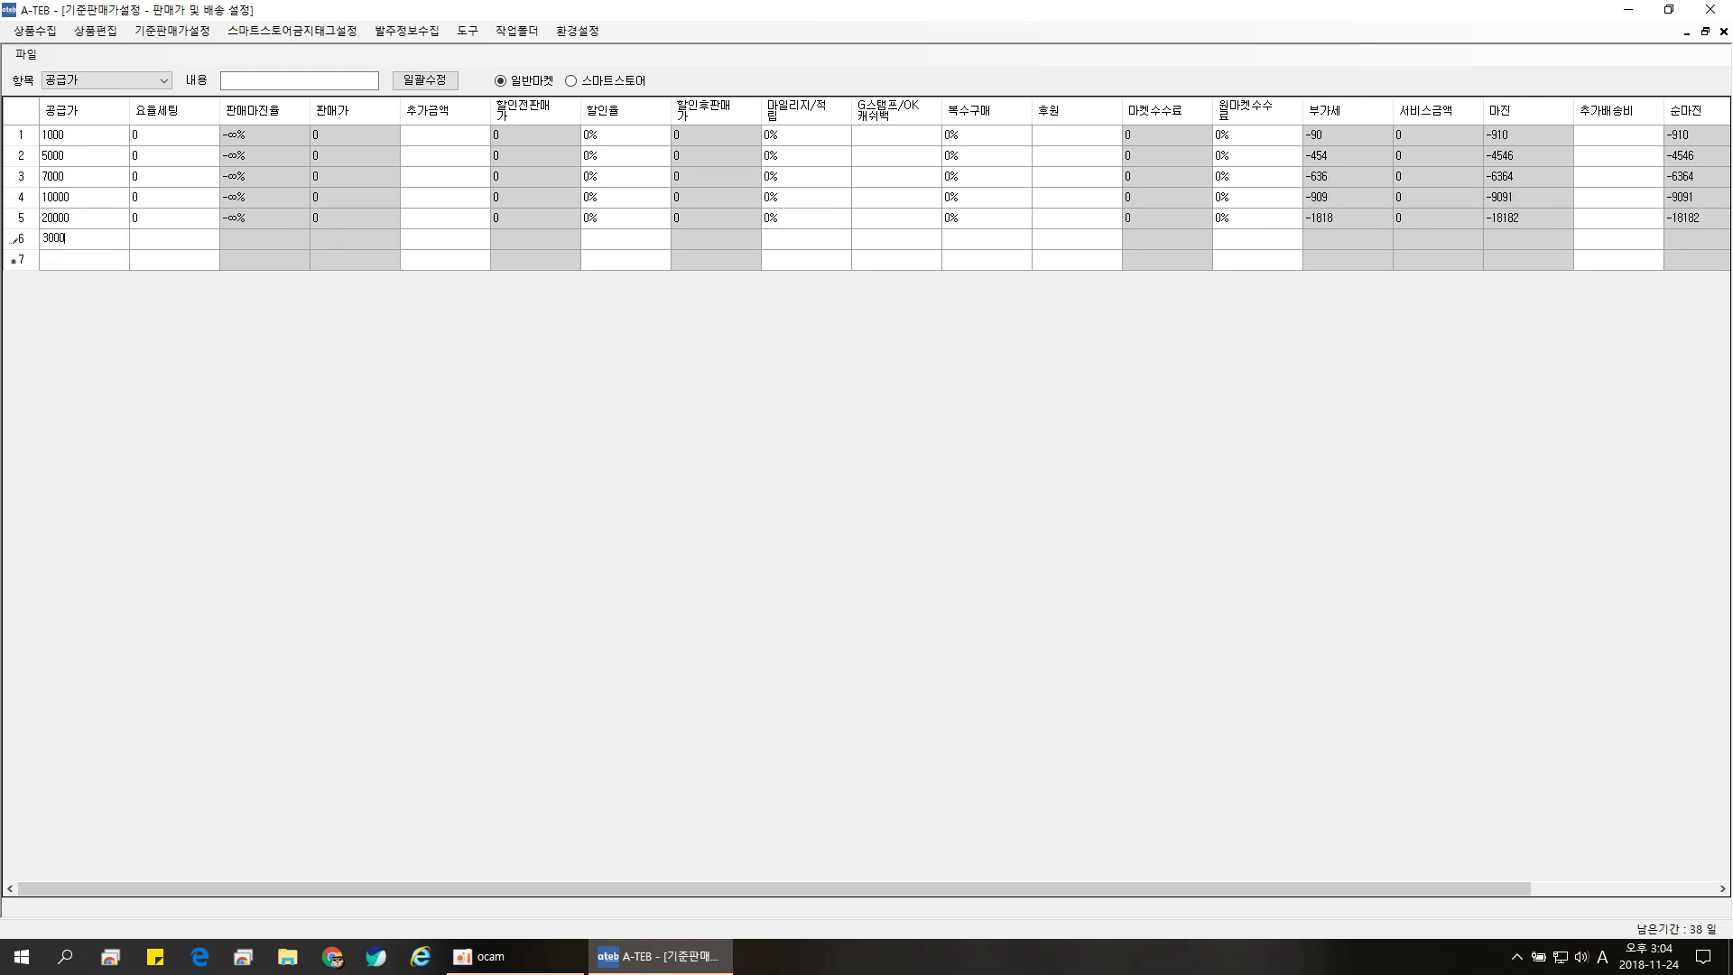
pyautogui.write('0')
pyautogui.press('Return')
pyautogui.write('50000')
pyautogui.press('Return')
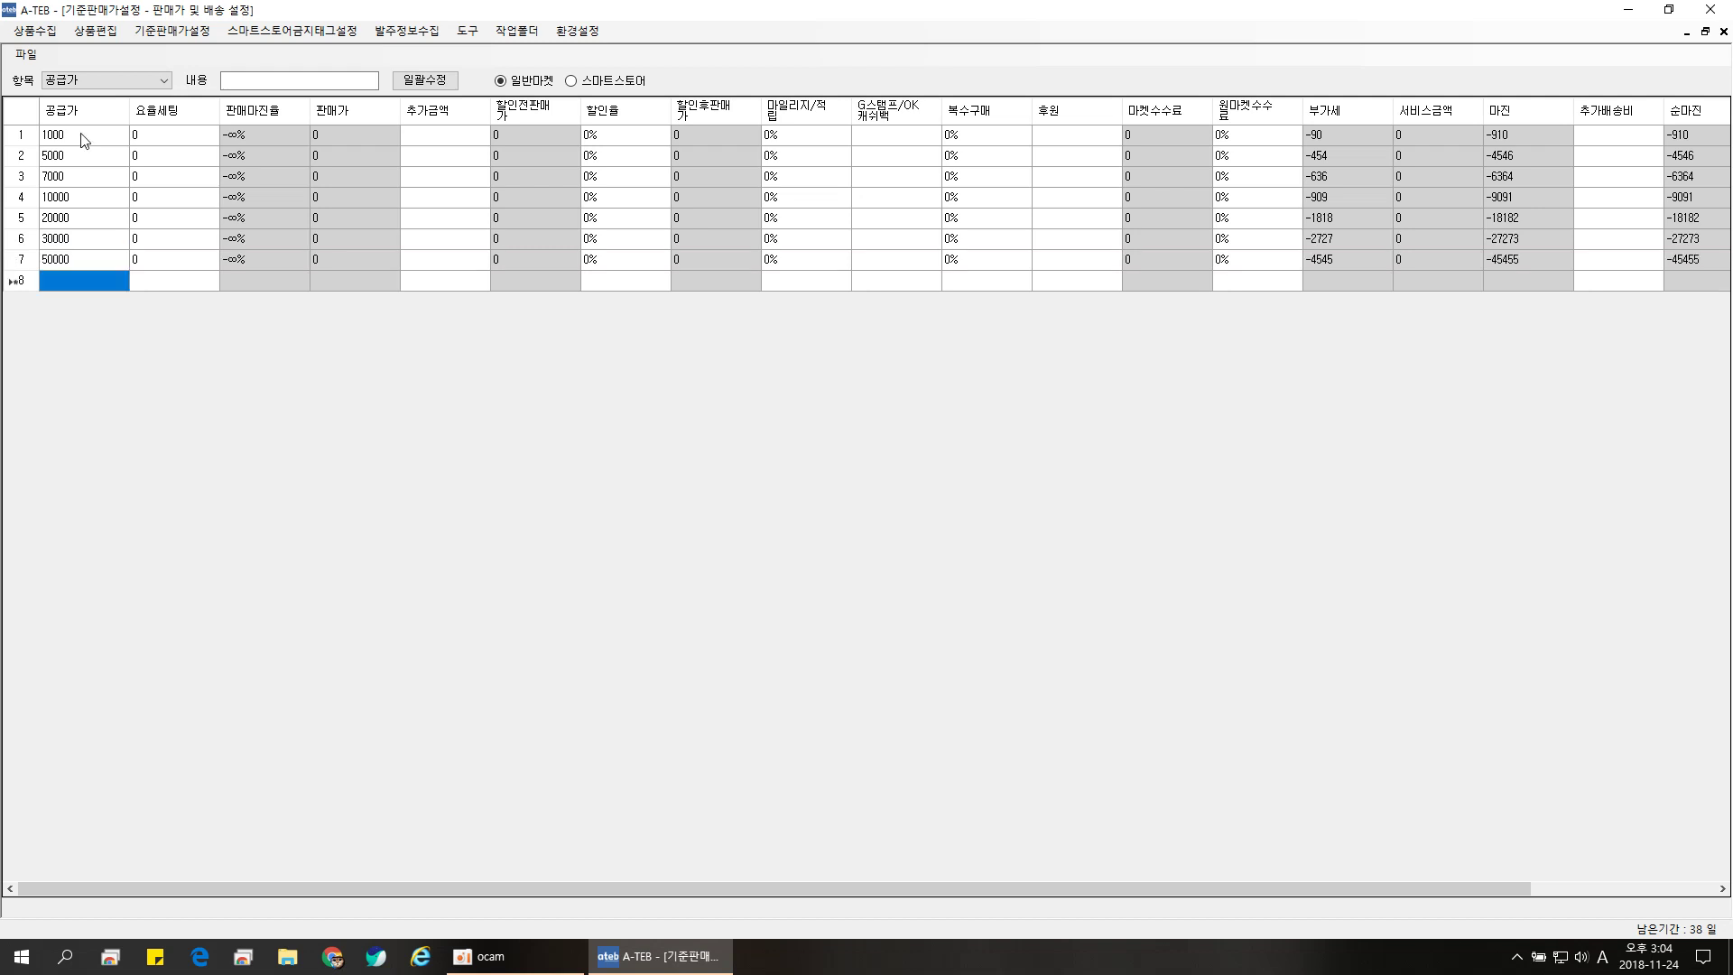
pyautogui.write('70000')
pyautogui.press('Return')
# Step: Enter the supply prices 100000, 300000, 500000 and 700000 in rows 9 to 12 of the 공급가 column
pyautogui.write('1')
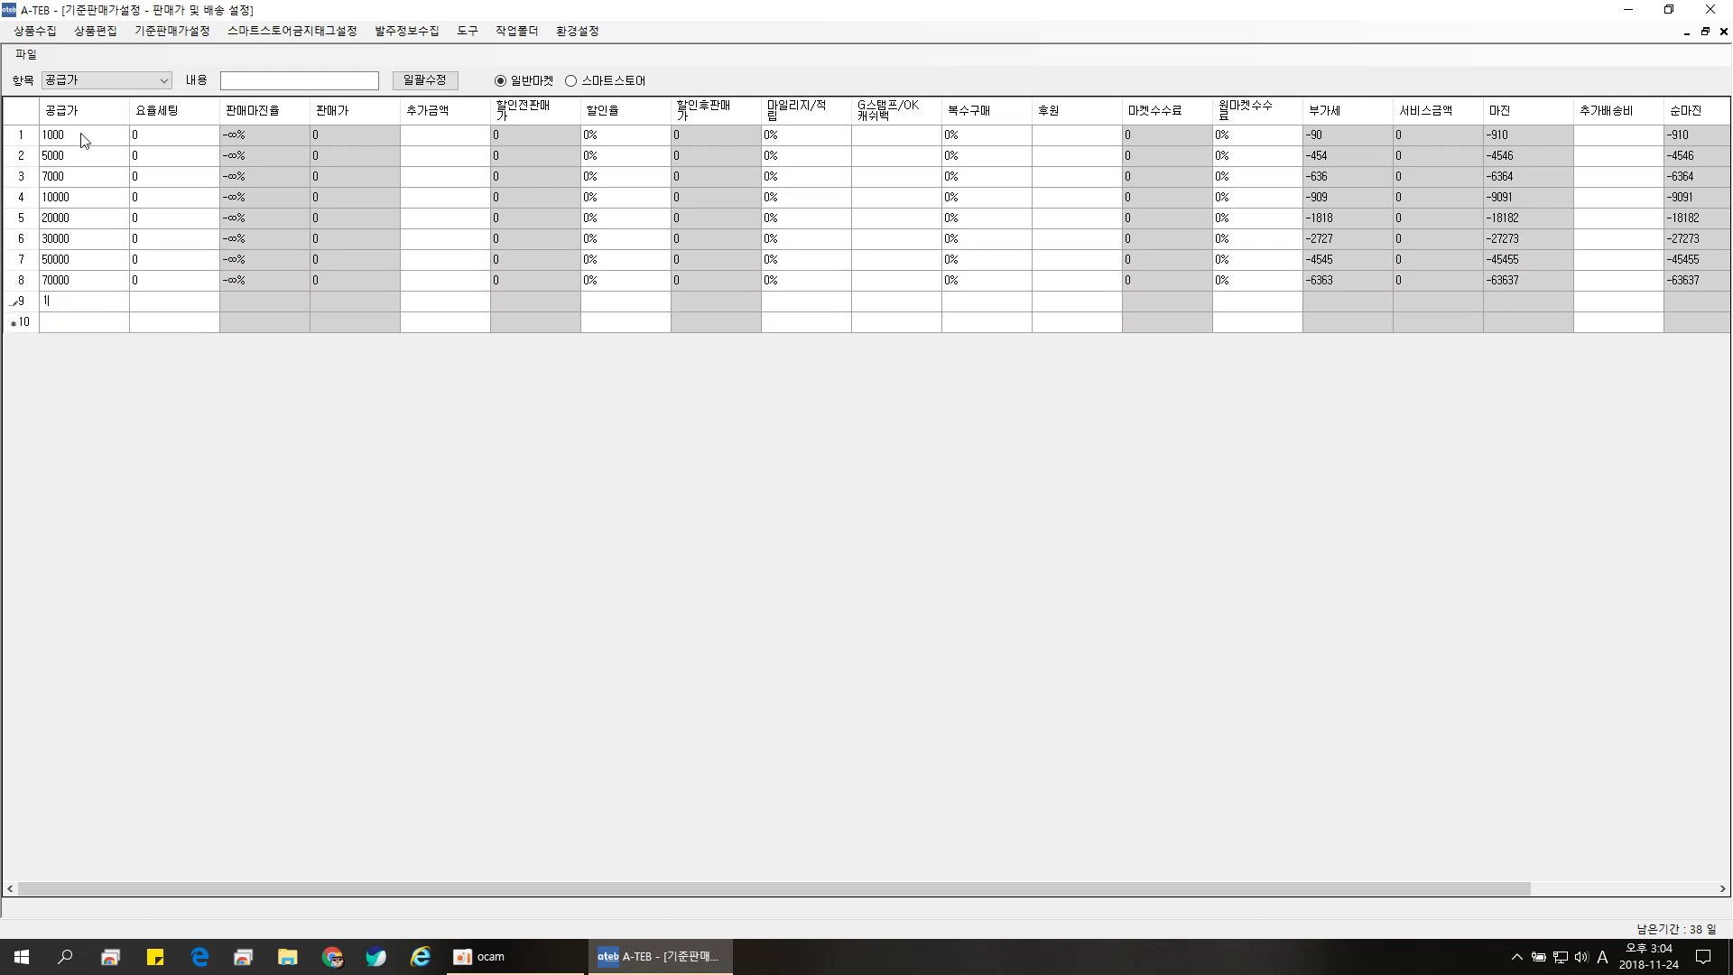
pyautogui.write('00000')
pyautogui.press('Return')
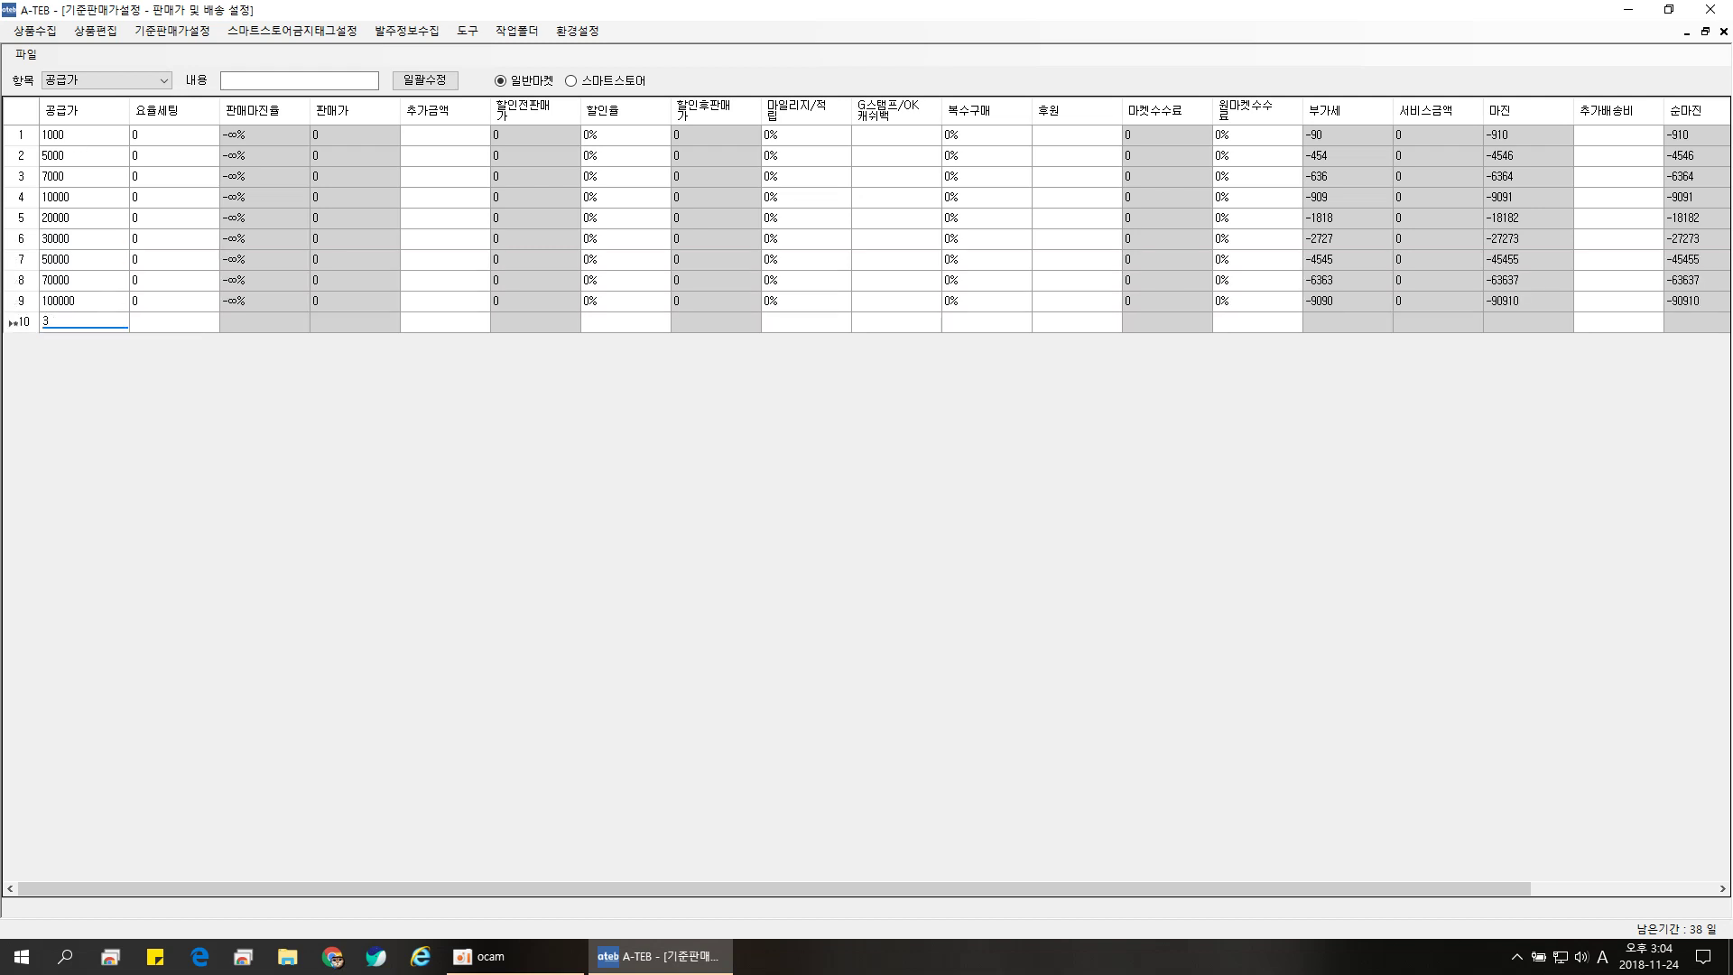
pyautogui.write('300000')
pyautogui.press('Return')
pyautogui.write('5')
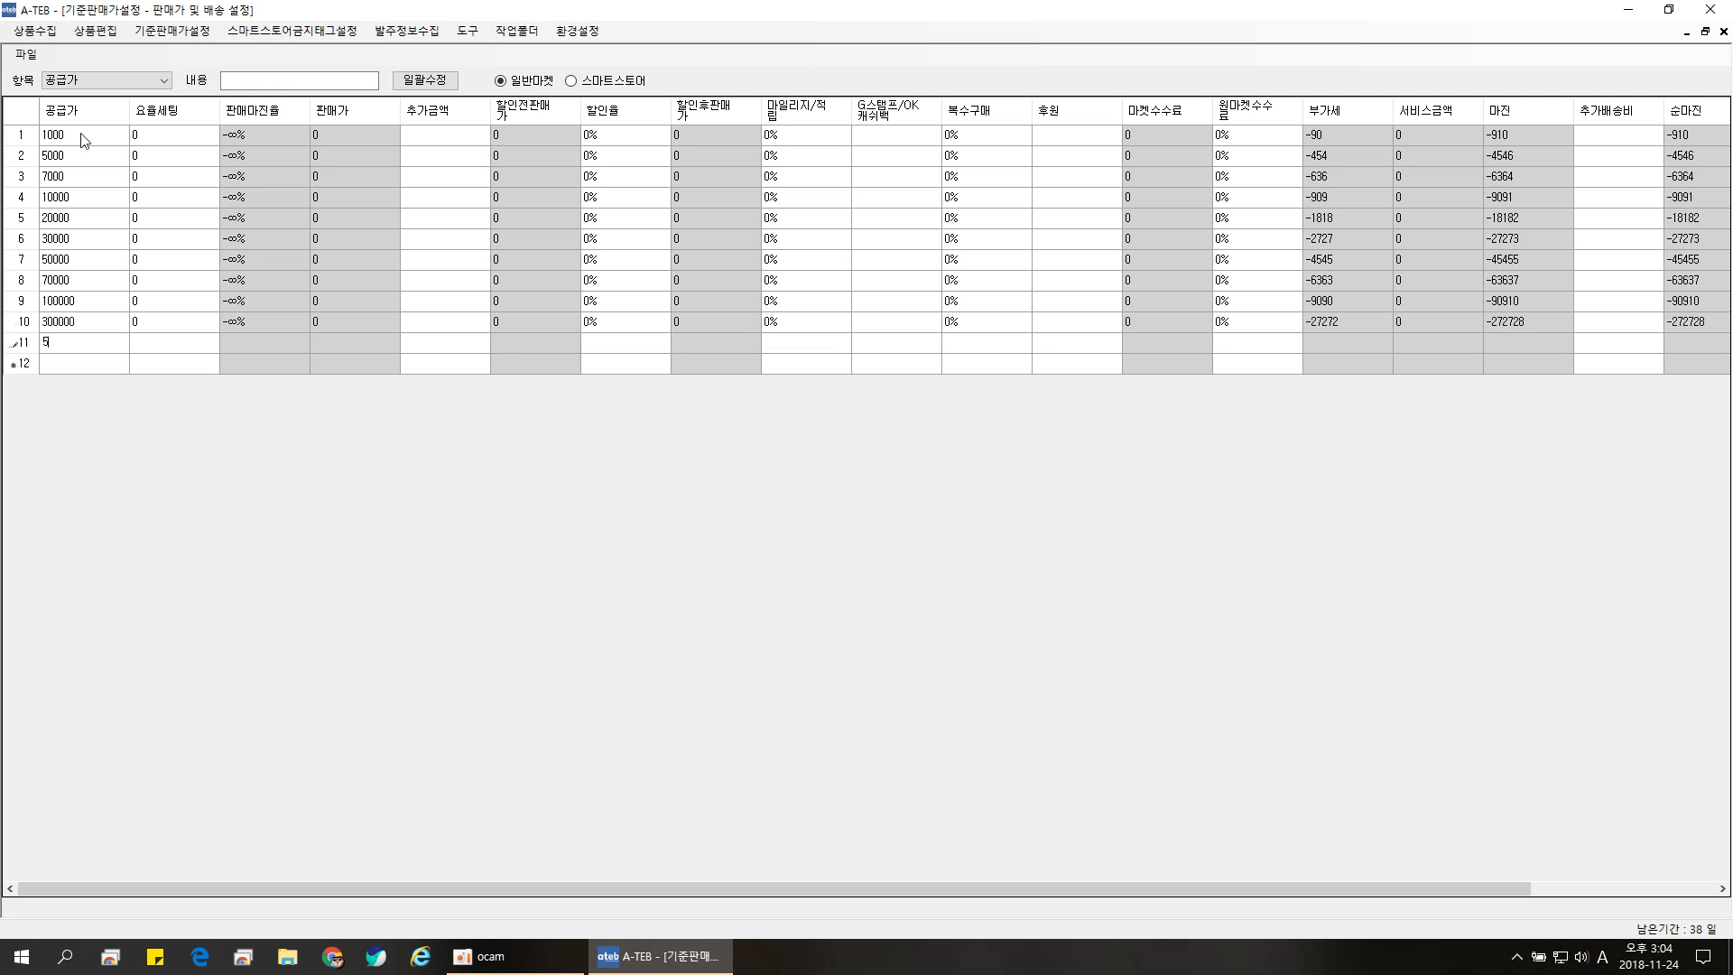
pyautogui.write('00000')
pyautogui.press('Return')
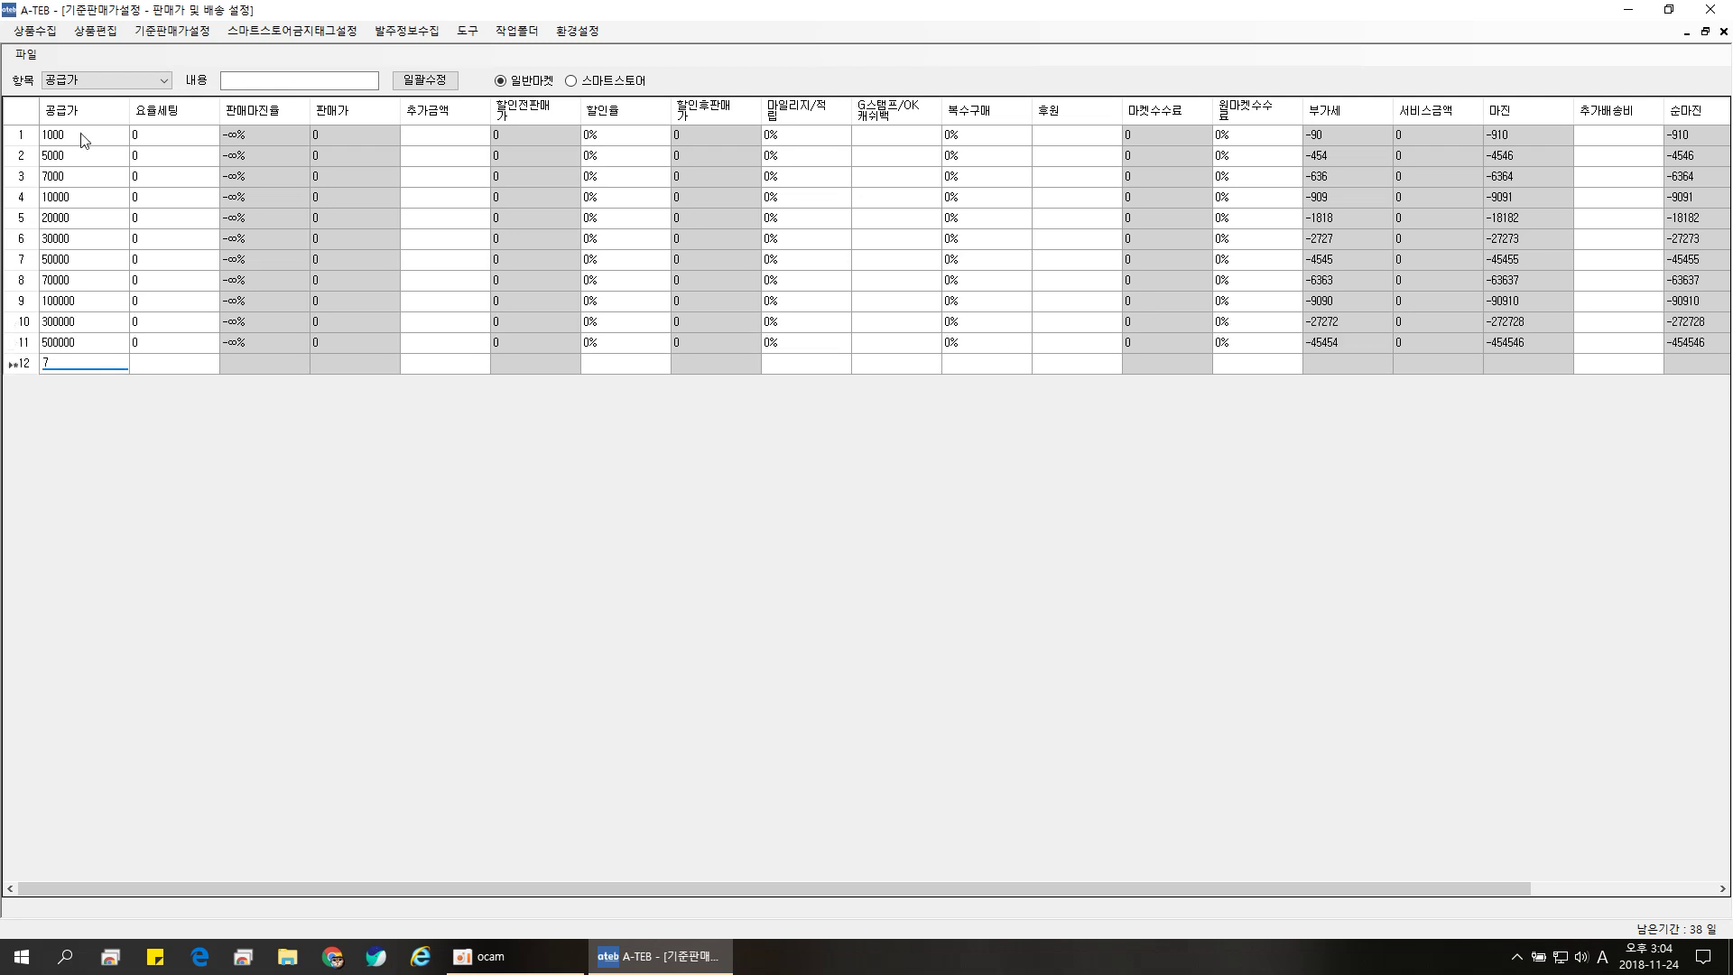
pyautogui.write('700000')
pyautogui.press('Return')
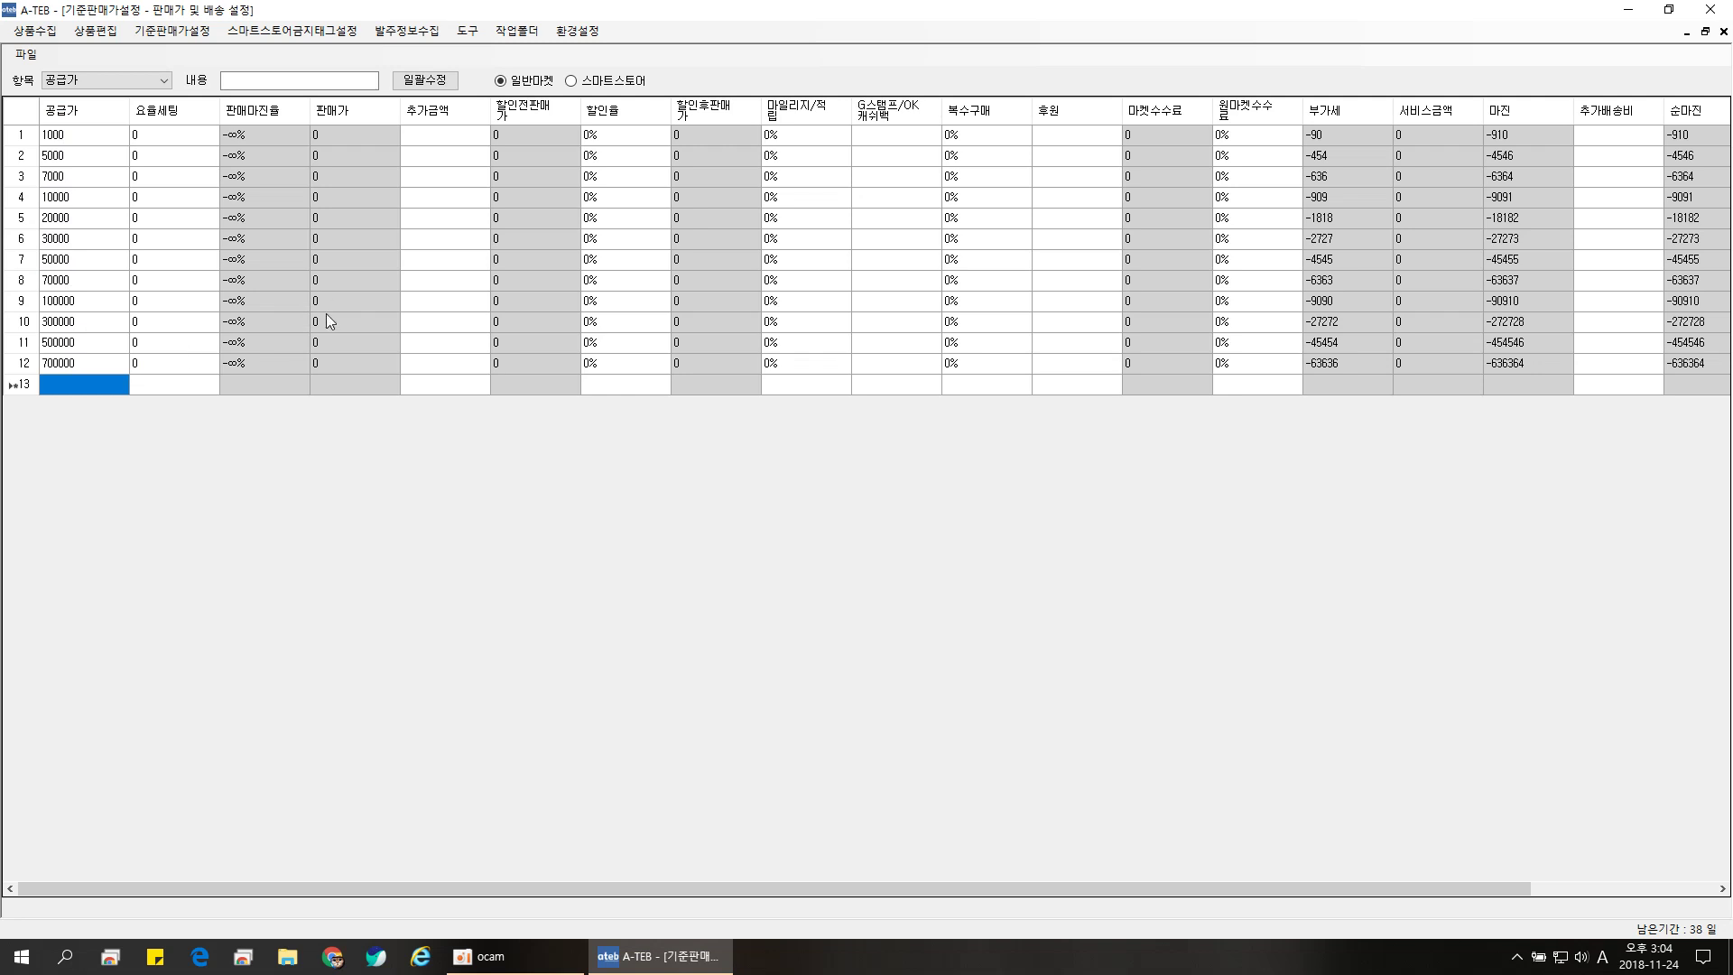
# Step: Bulk-set the rate setting (요율세팅) to 2 for all supply price rows
pyautogui.click(106, 77)
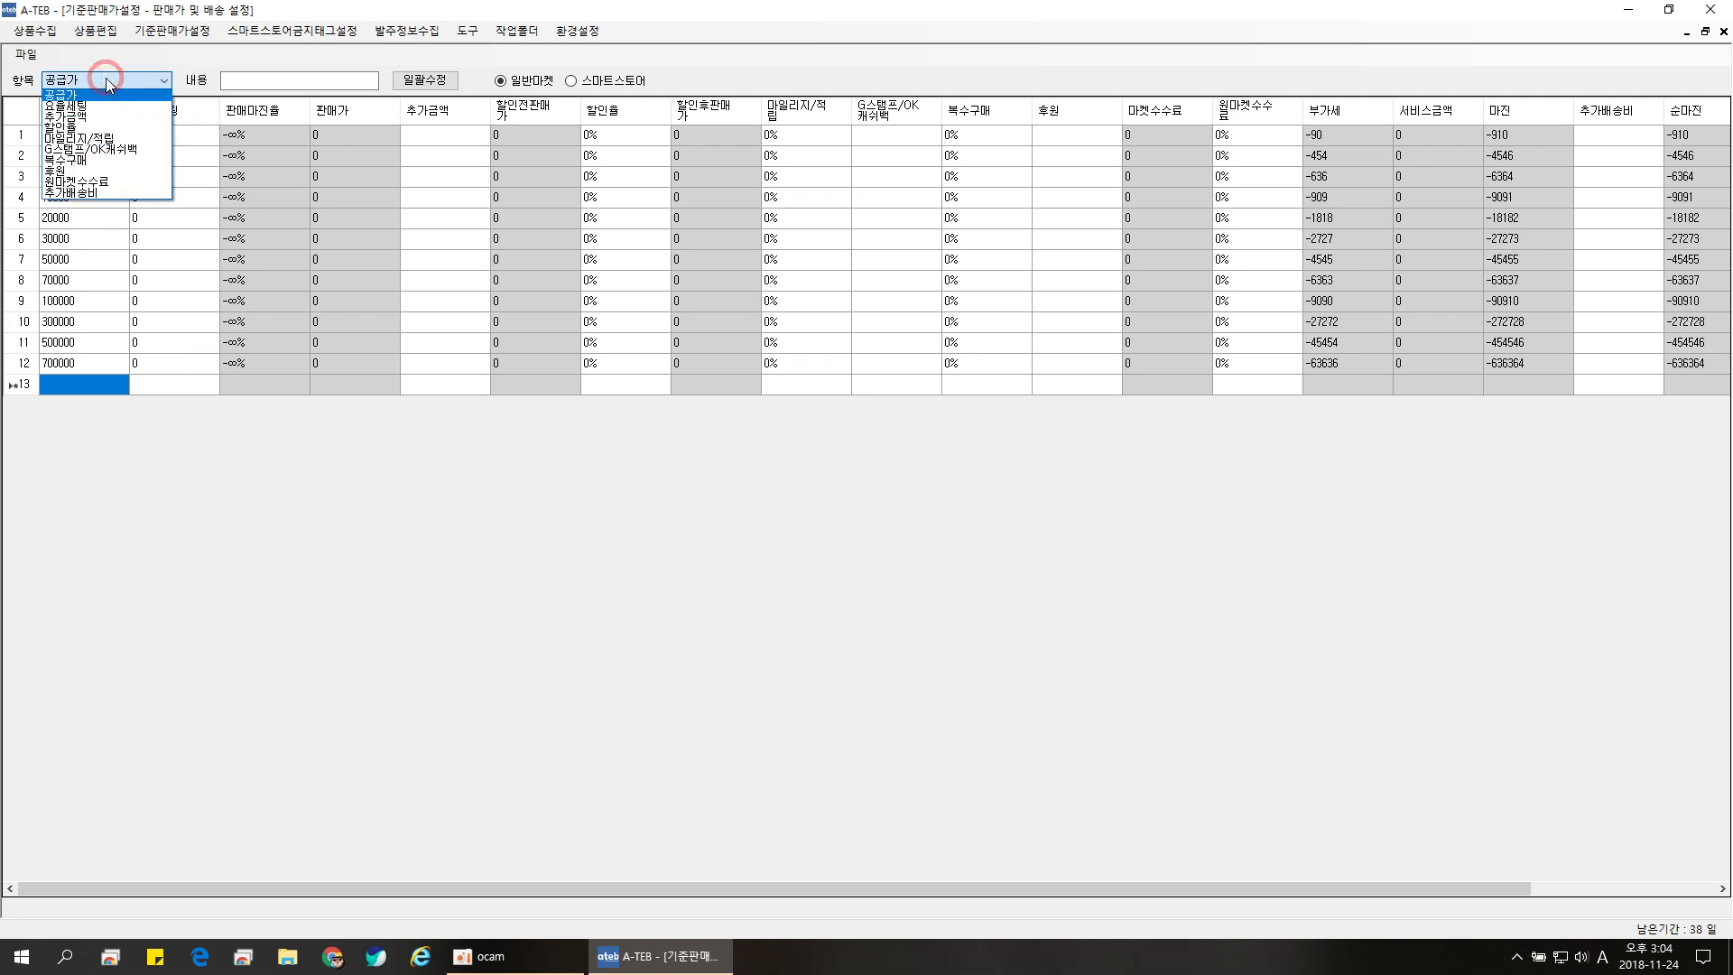
pyautogui.click(90, 106)
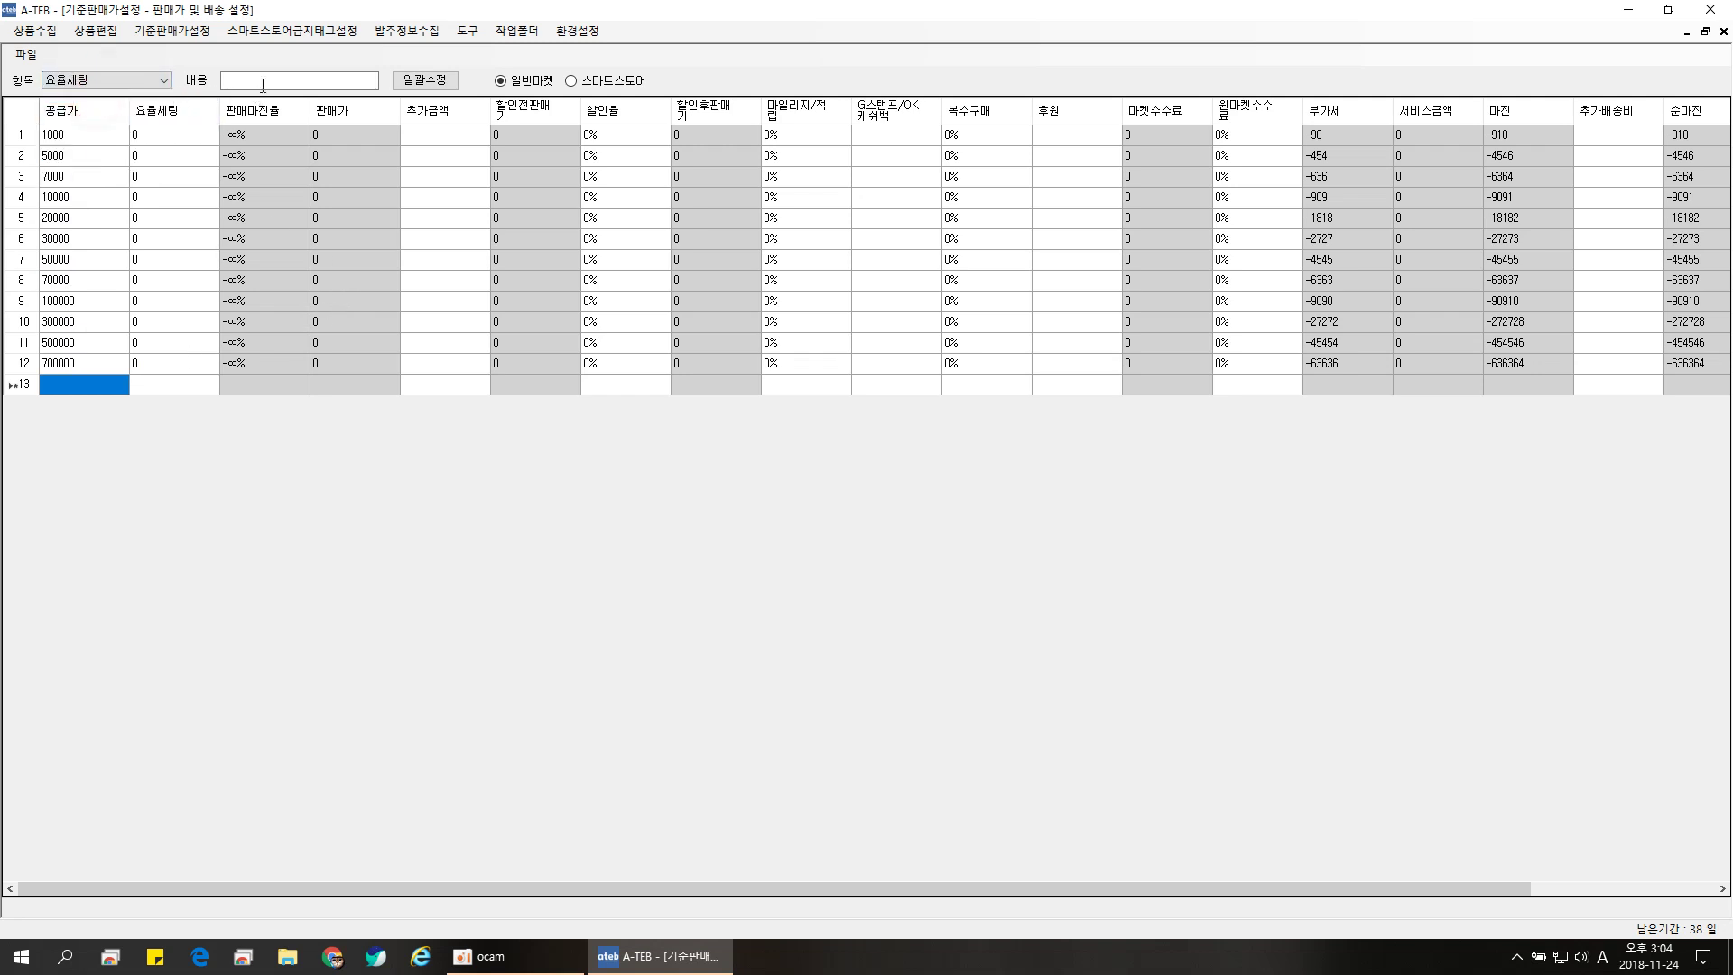
pyautogui.click(265, 80)
pyautogui.write('2')
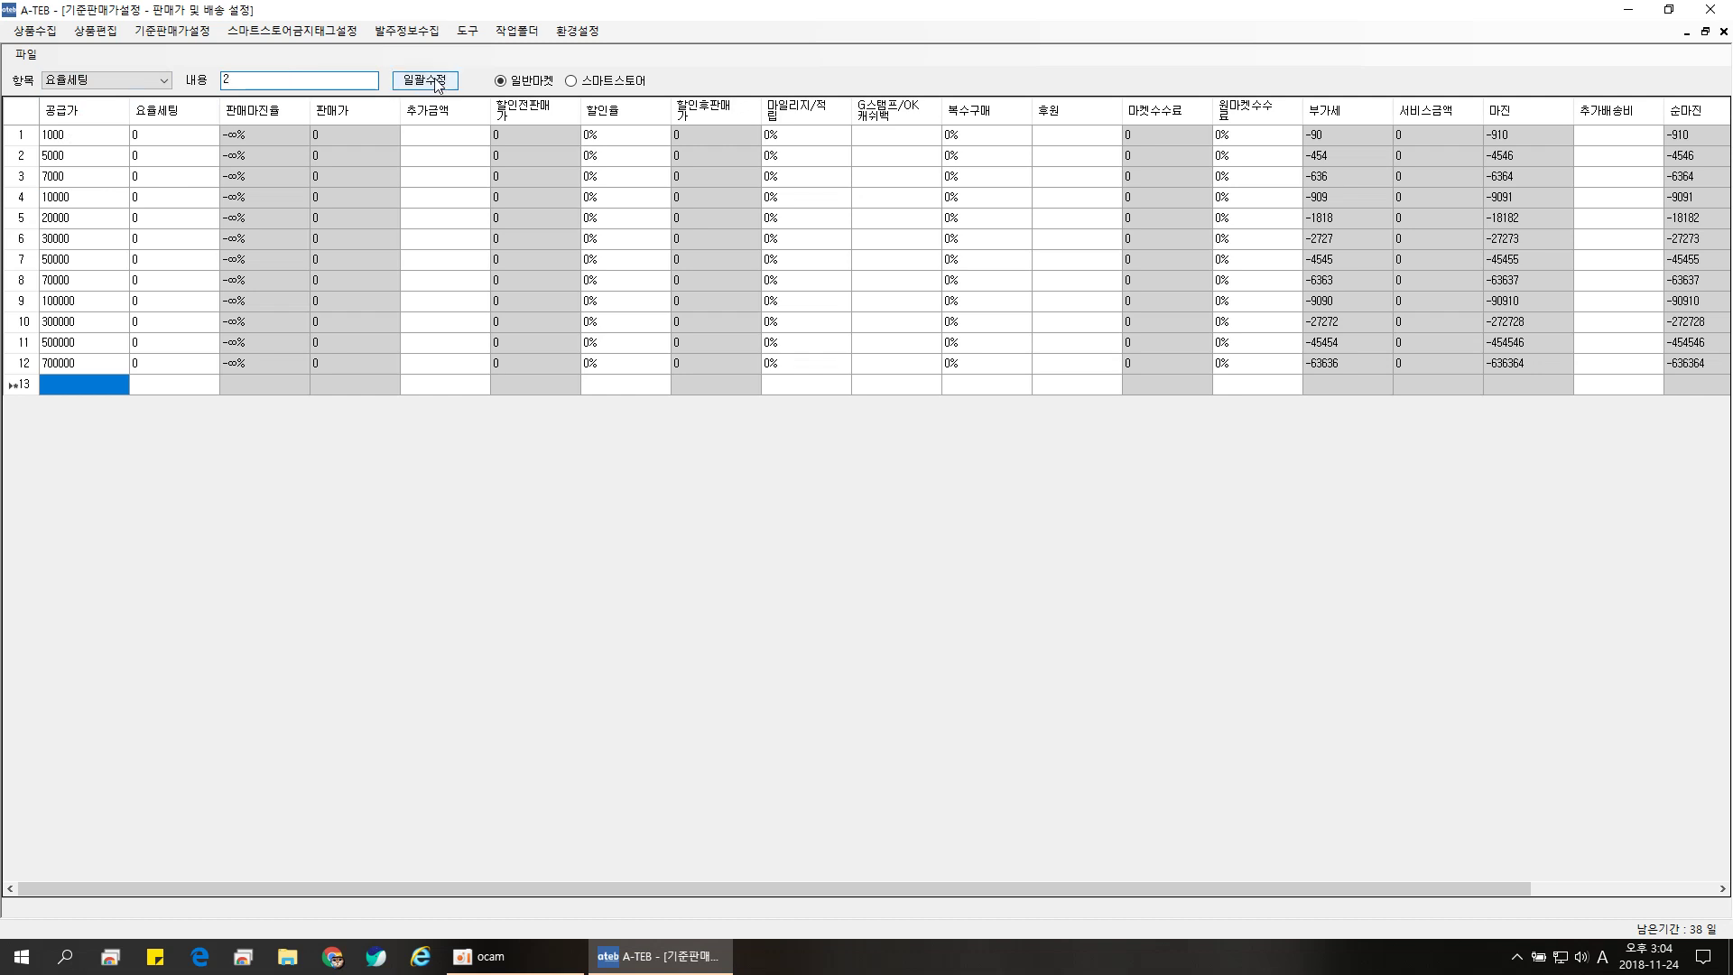
pyautogui.click(436, 82)
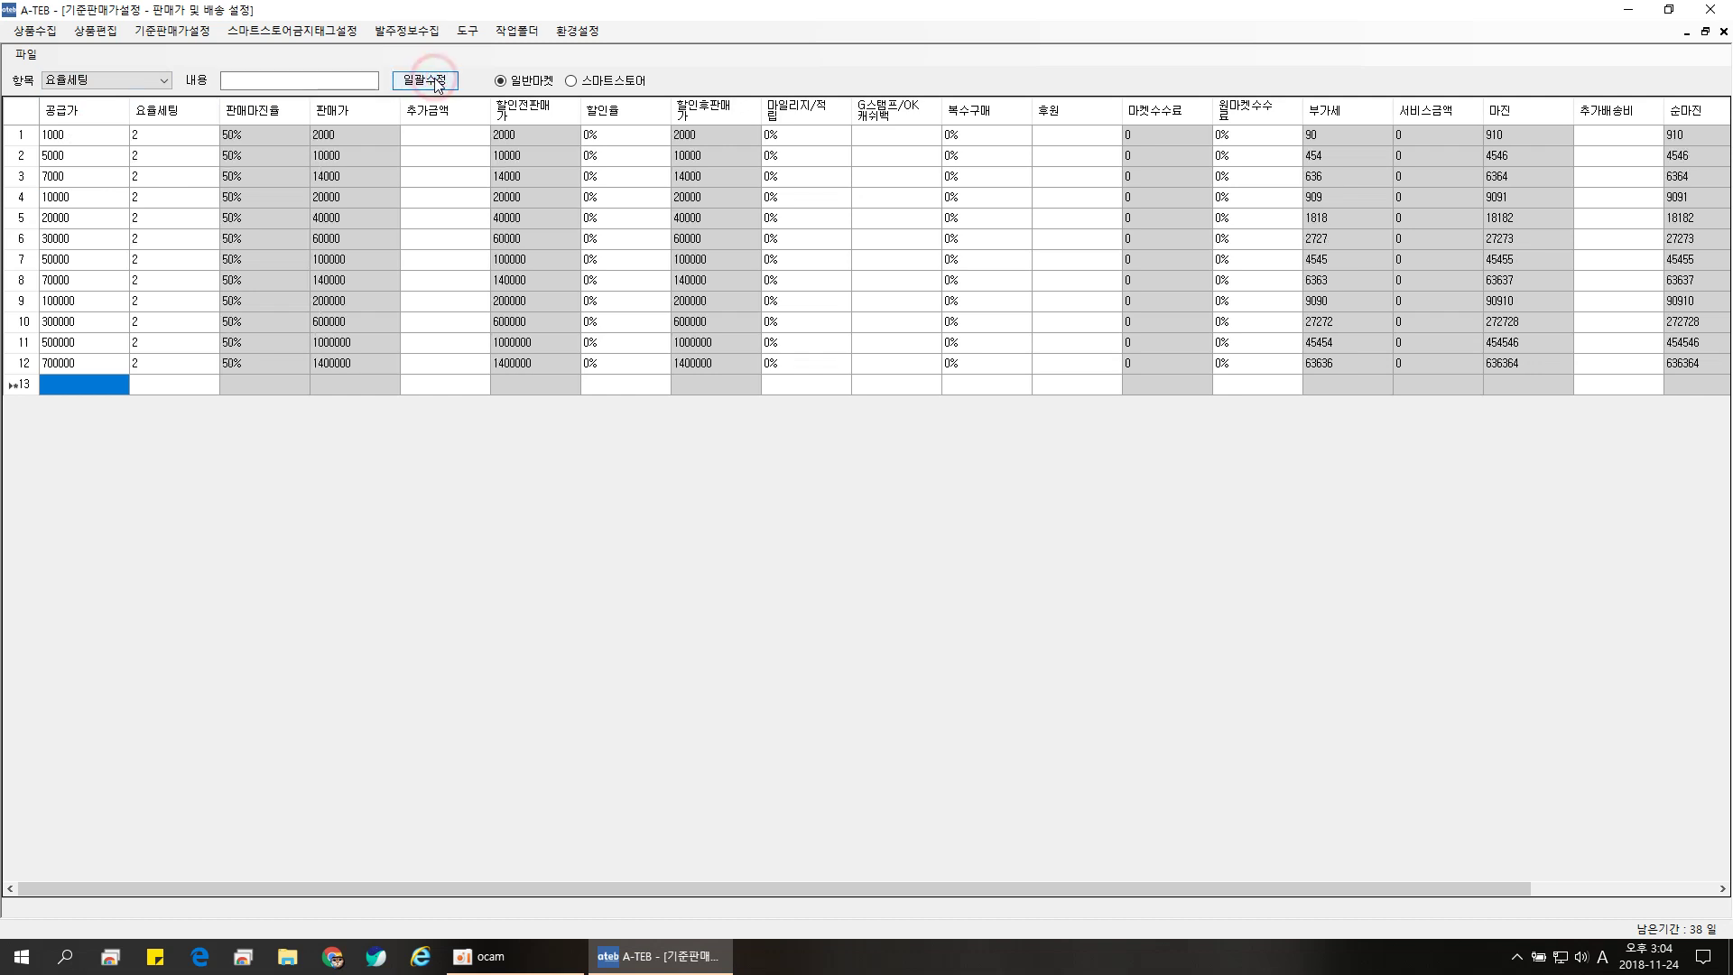
pyautogui.click(132, 79)
pyautogui.click(94, 112)
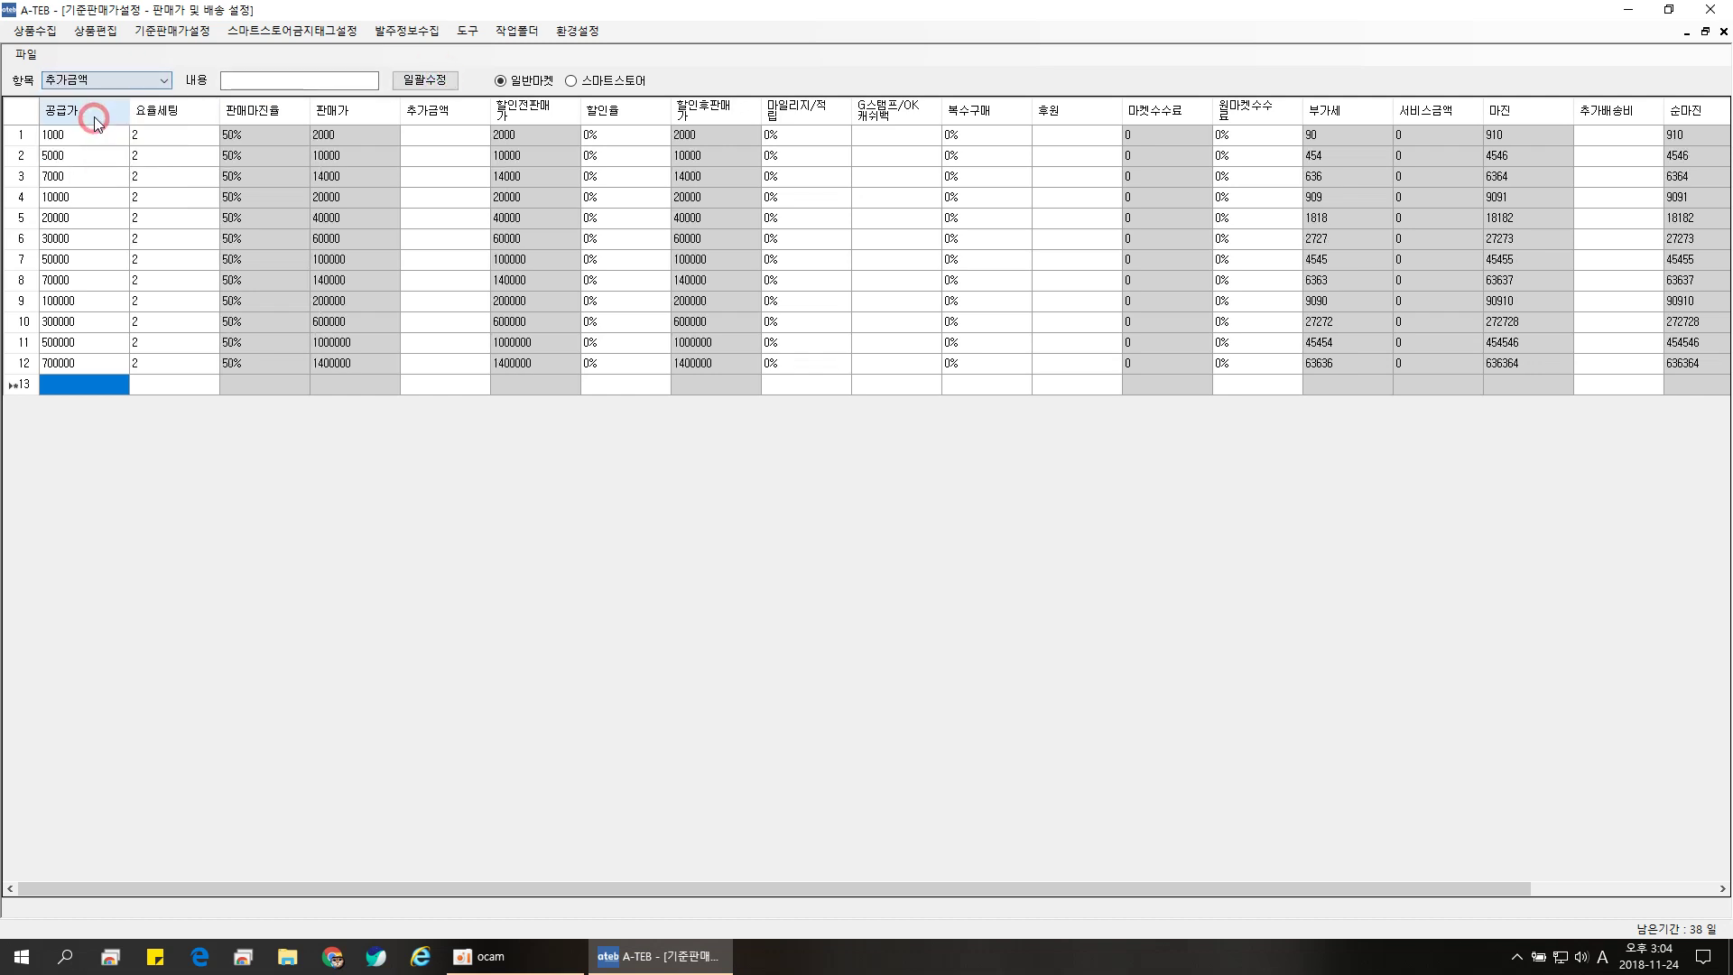
pyautogui.click(436, 113)
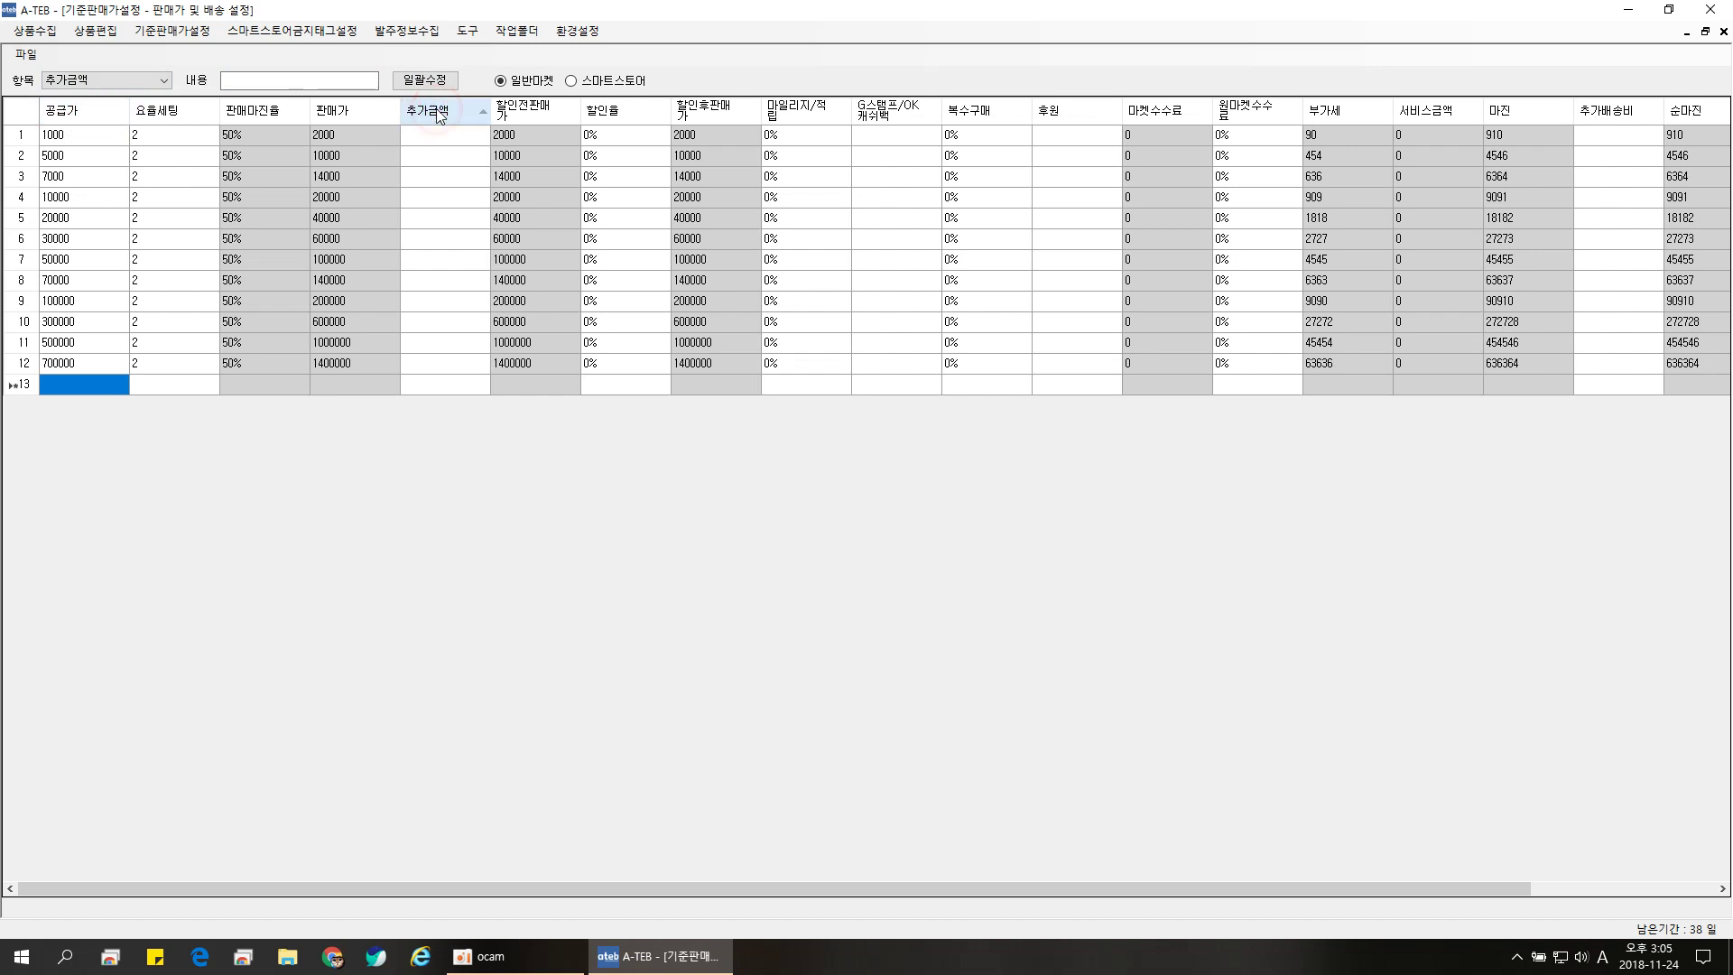
pyautogui.click(1625, 115)
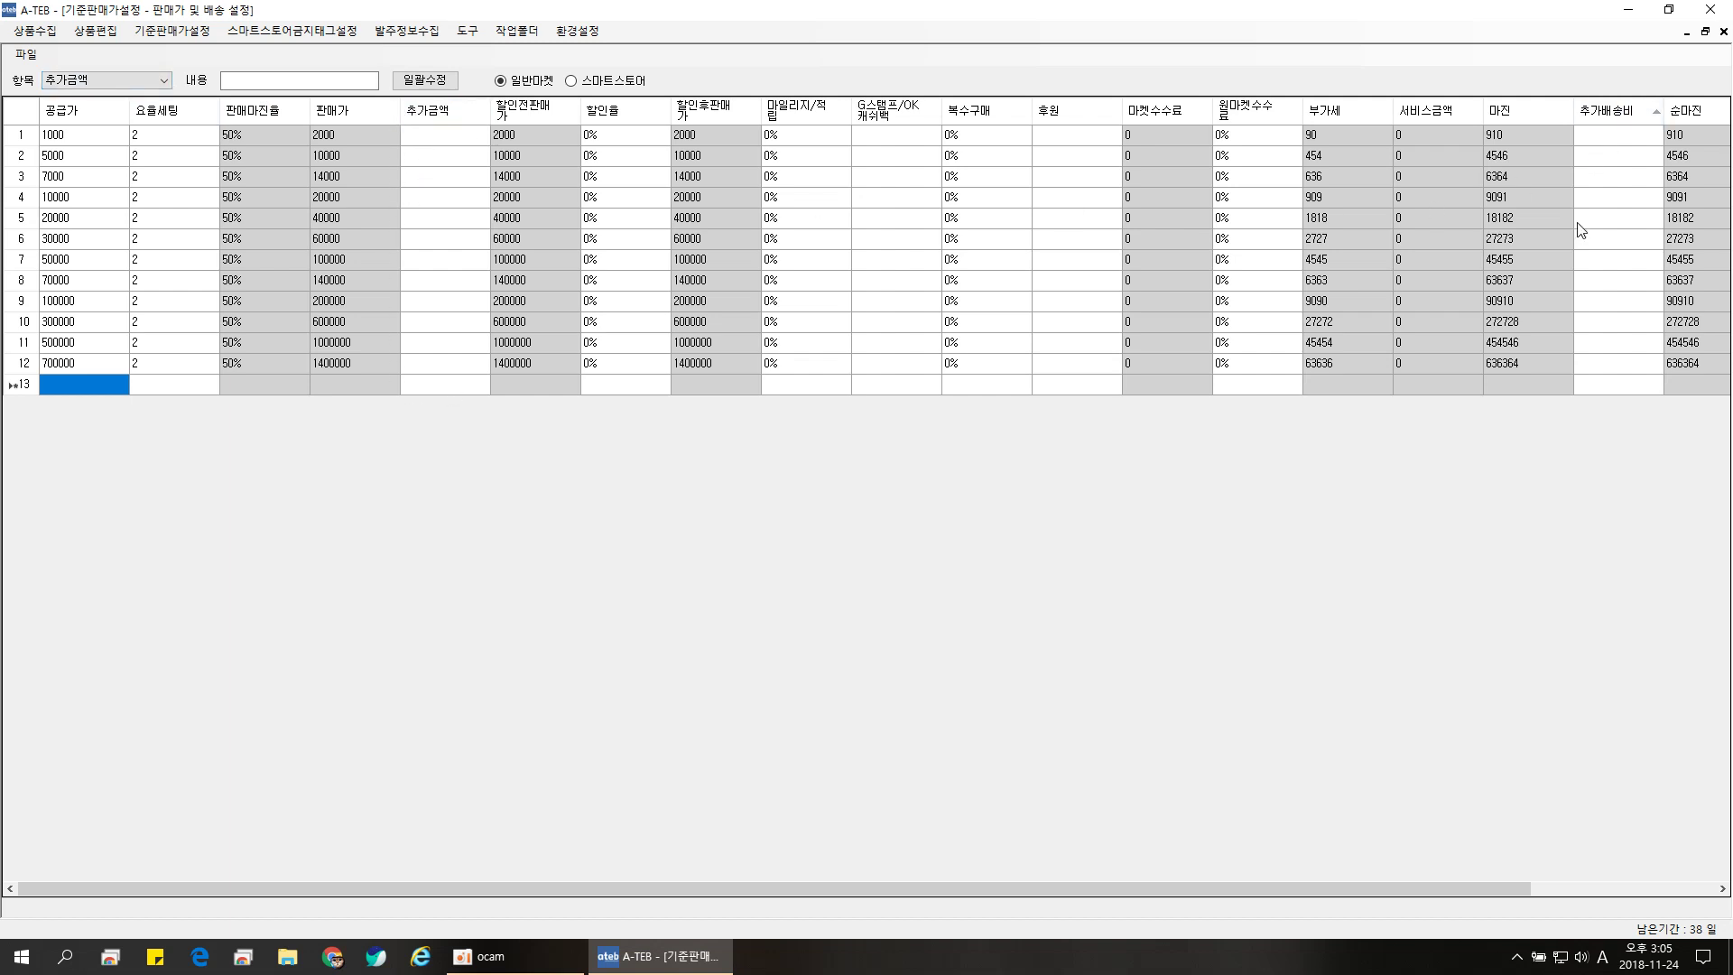
# Step: Bulk-set the discount rate (할인율) to 10% for all supply price rows
pyautogui.click(82, 83)
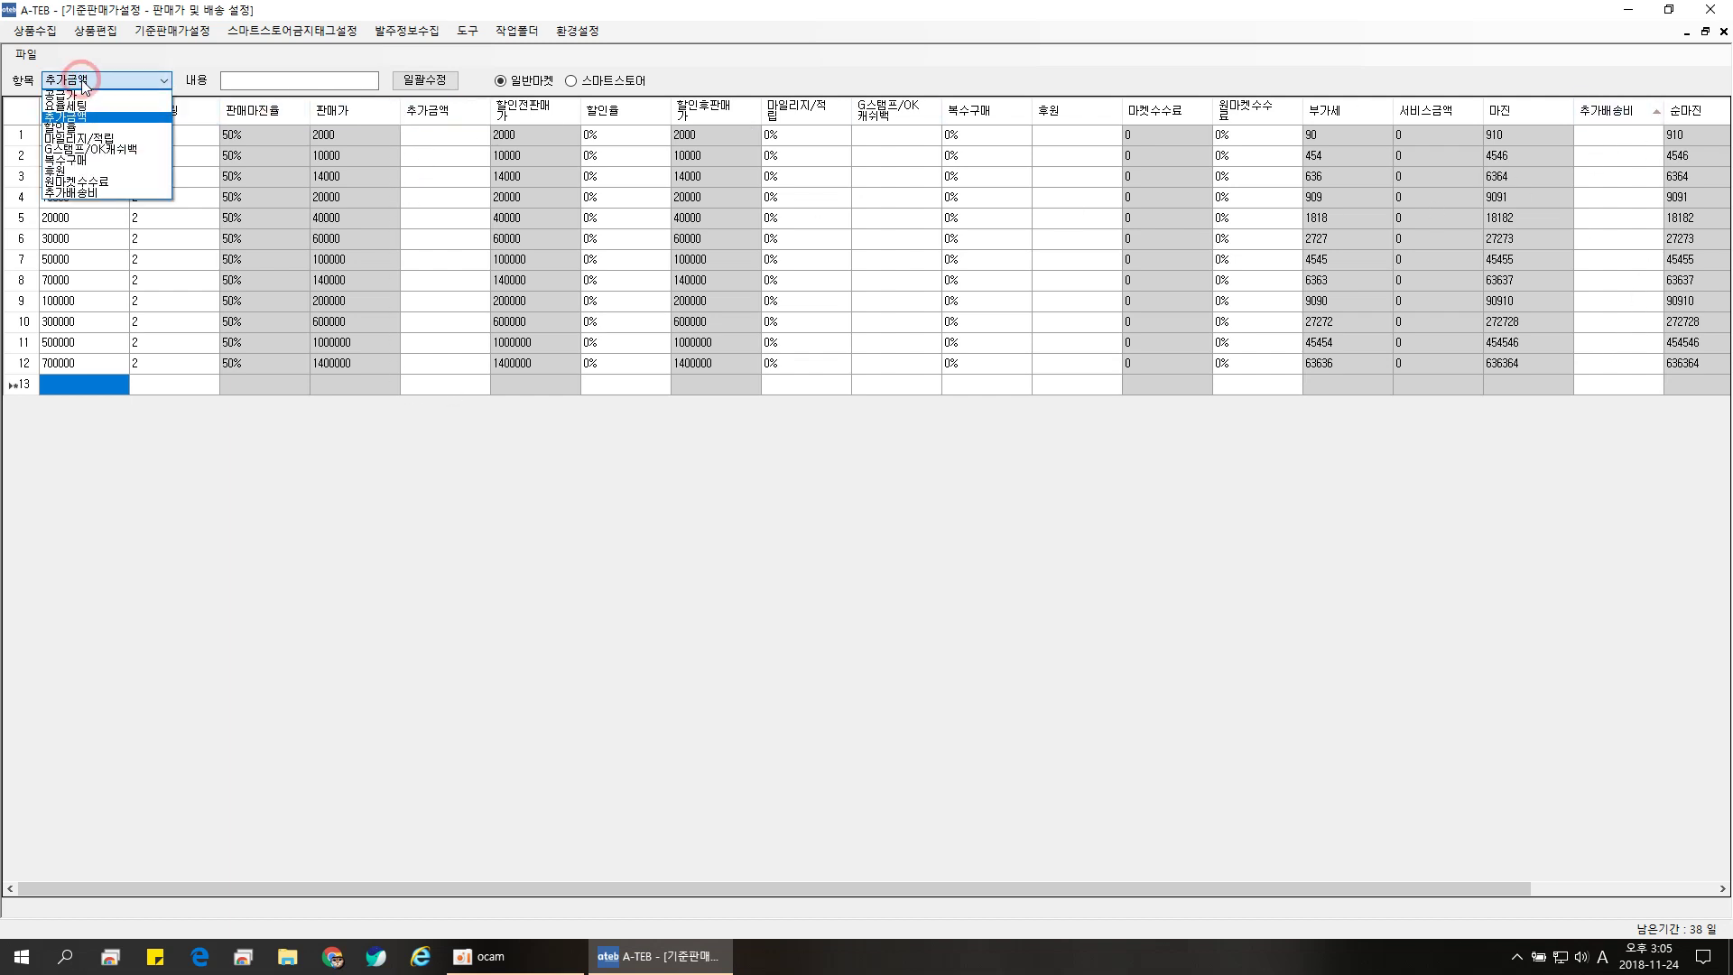
pyautogui.click(85, 127)
pyautogui.click(253, 81)
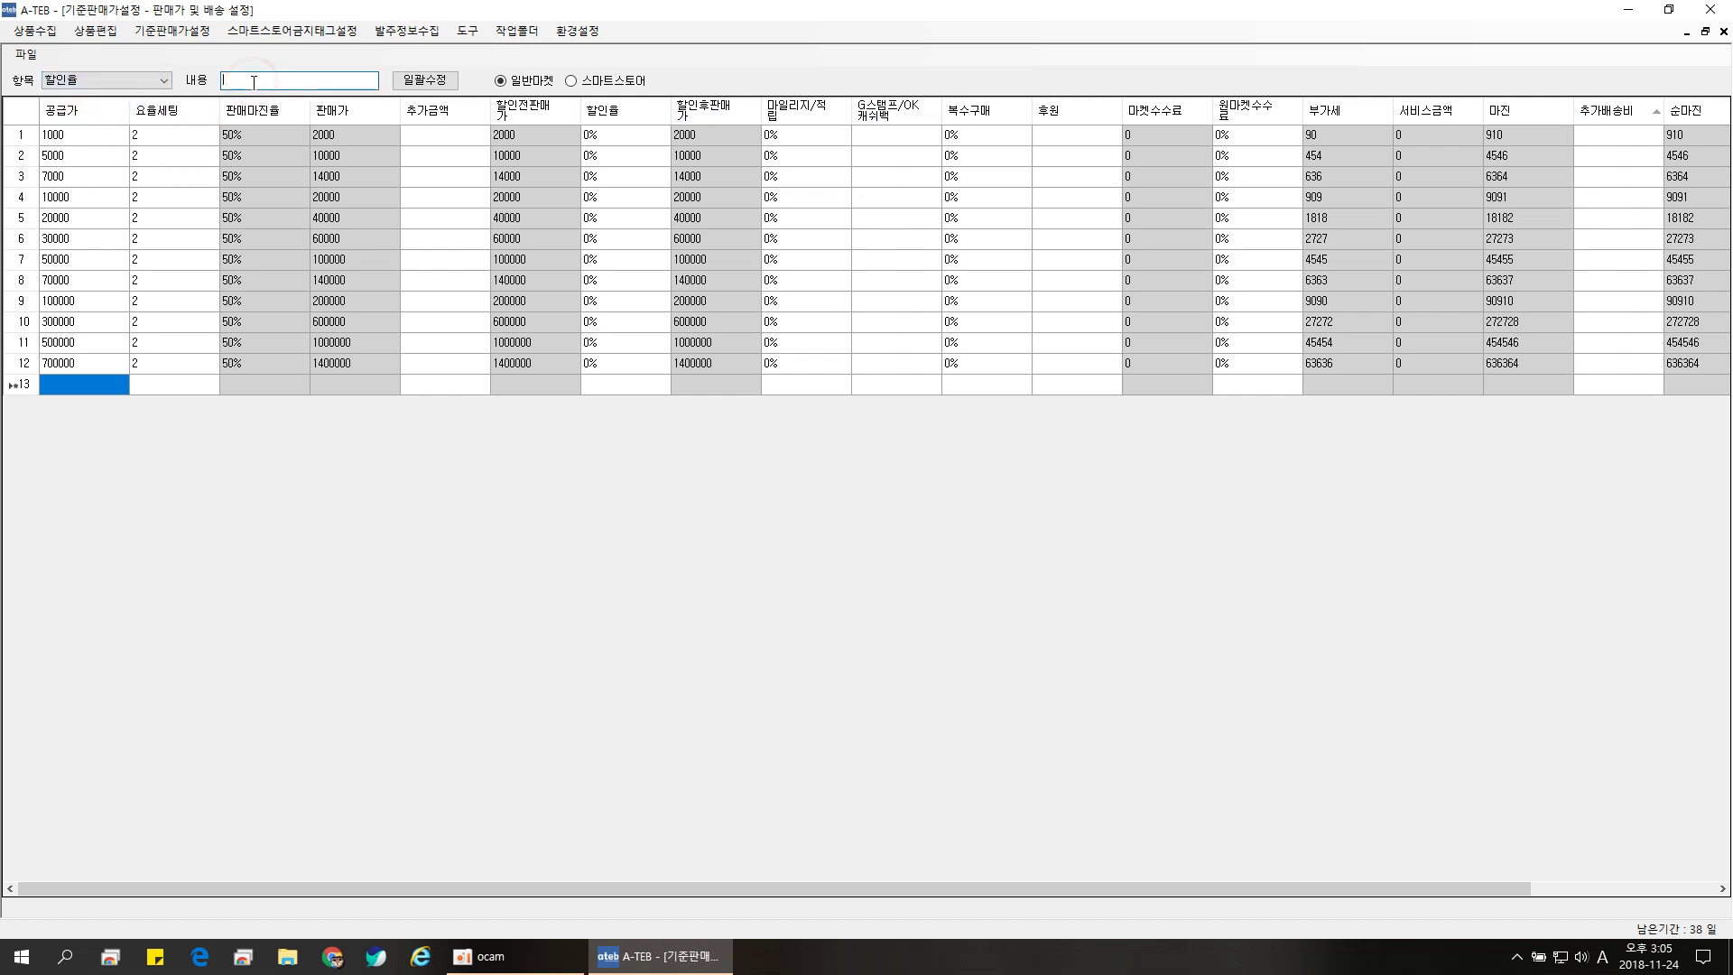
pyautogui.write('10')
pyautogui.click(422, 81)
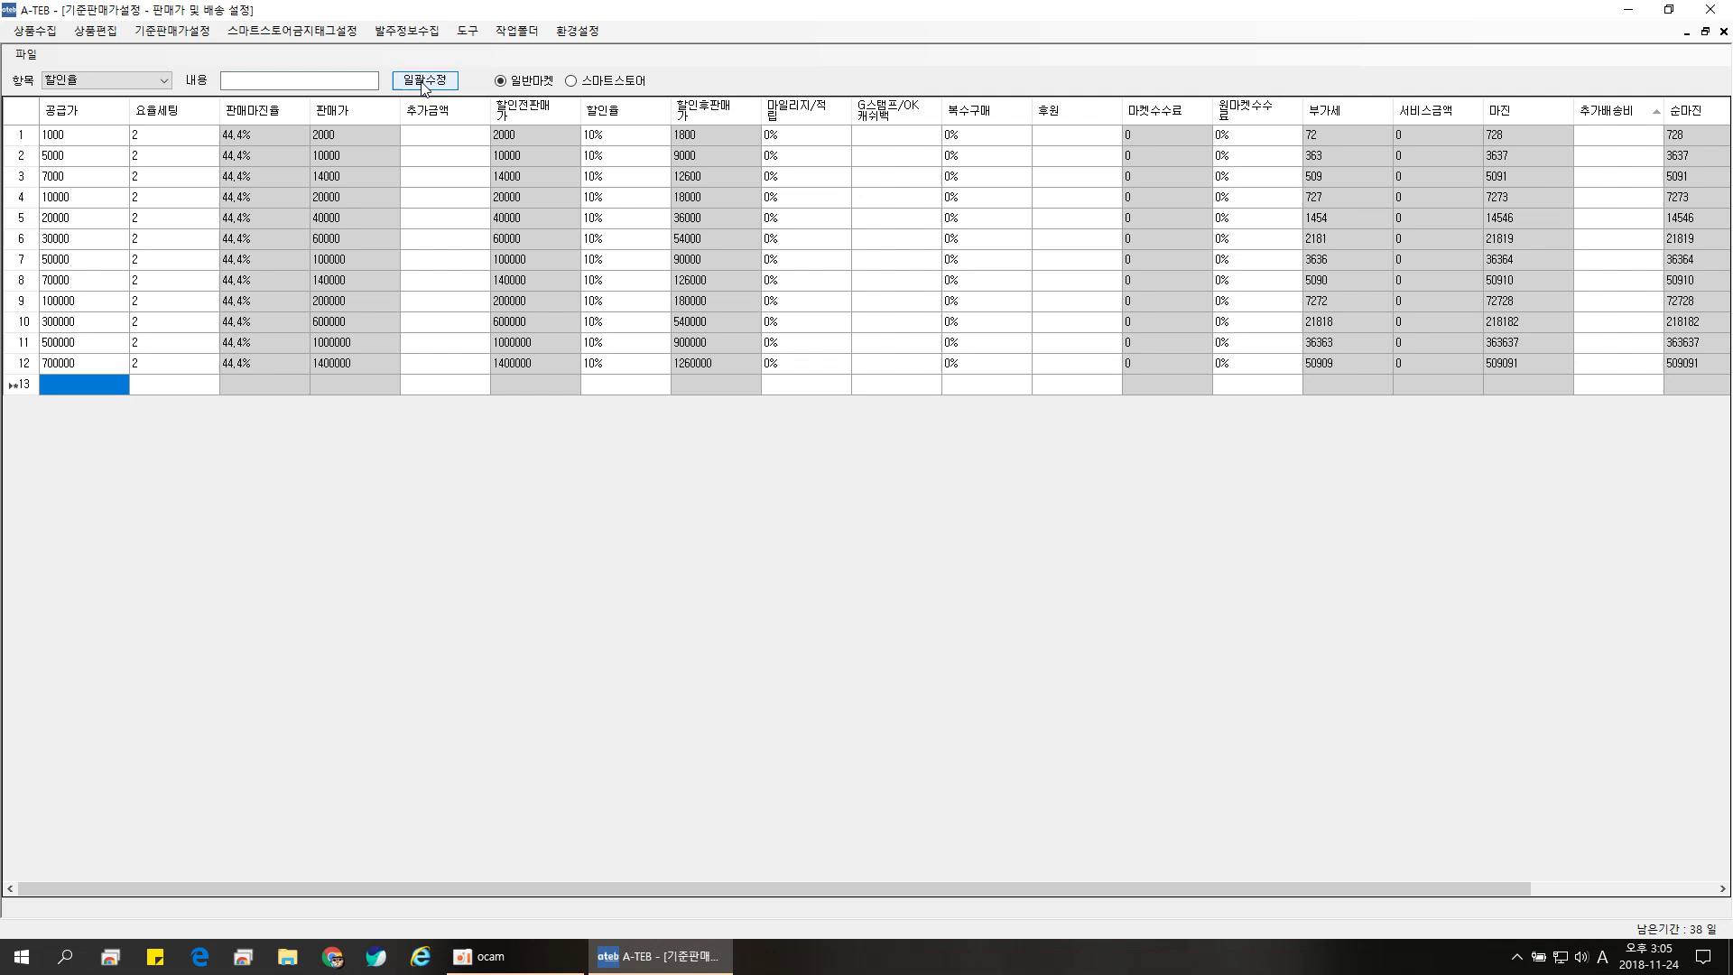
# Step: Bulk-set the mileage/points rate (마일리지/적립) to 1% for all supply price rows
pyautogui.click(142, 81)
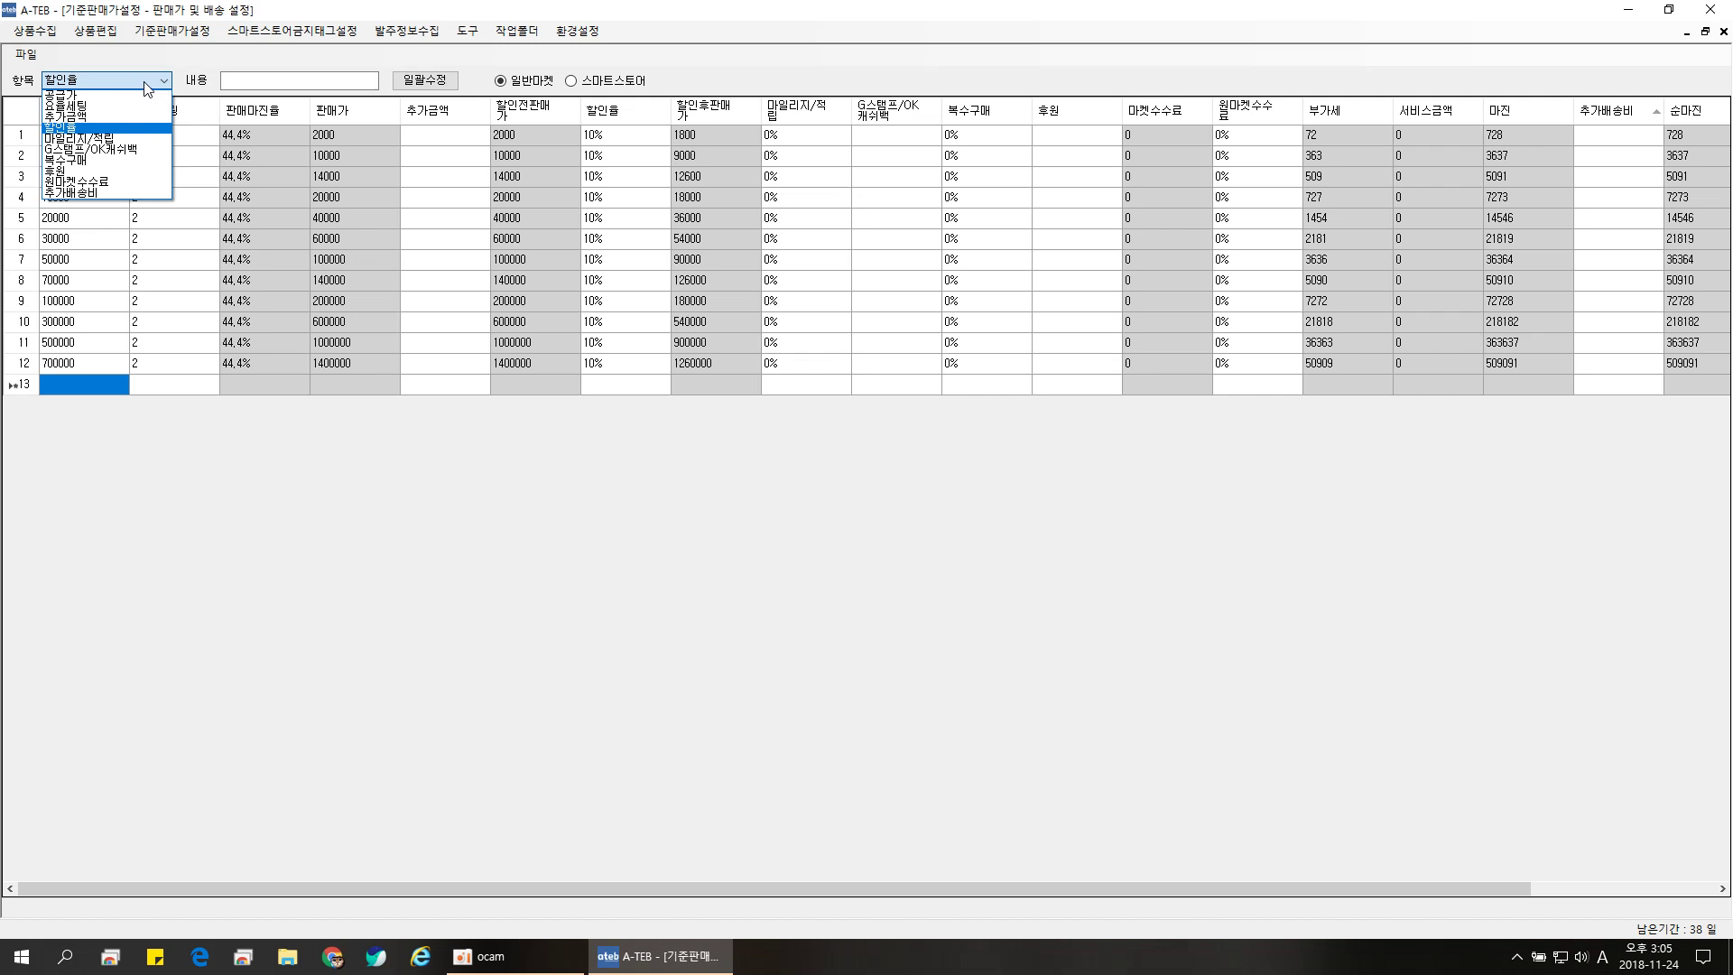
pyautogui.click(87, 138)
pyautogui.click(253, 88)
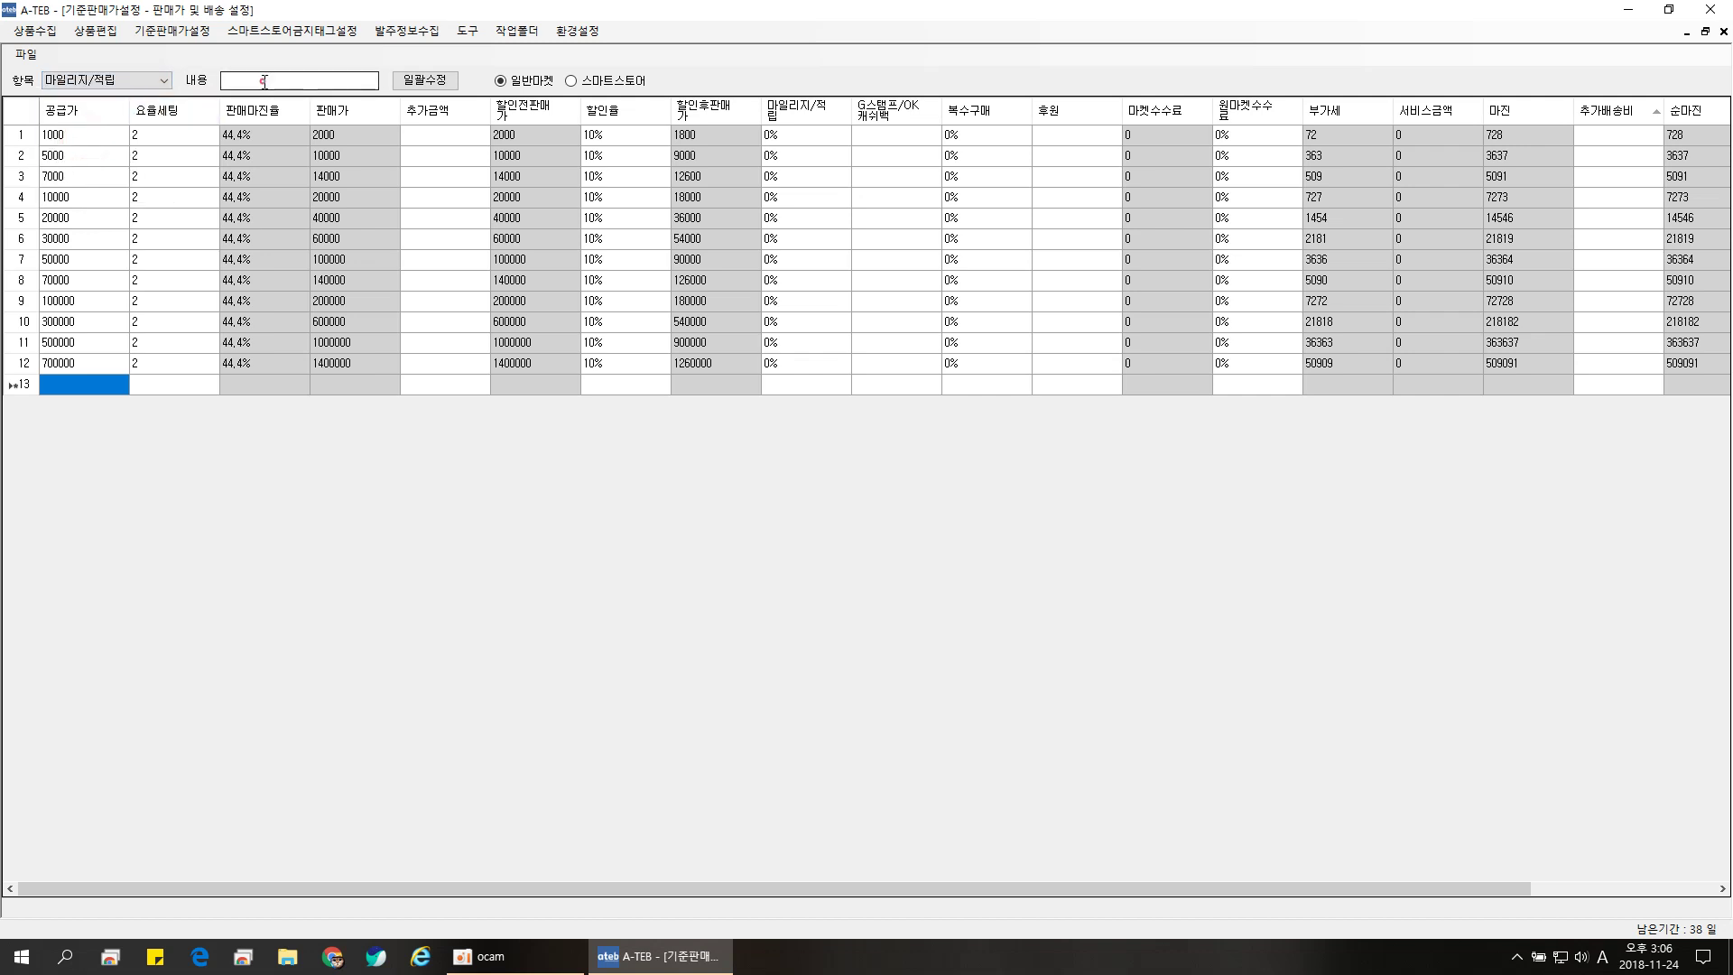
pyautogui.write('1')
pyautogui.click(438, 81)
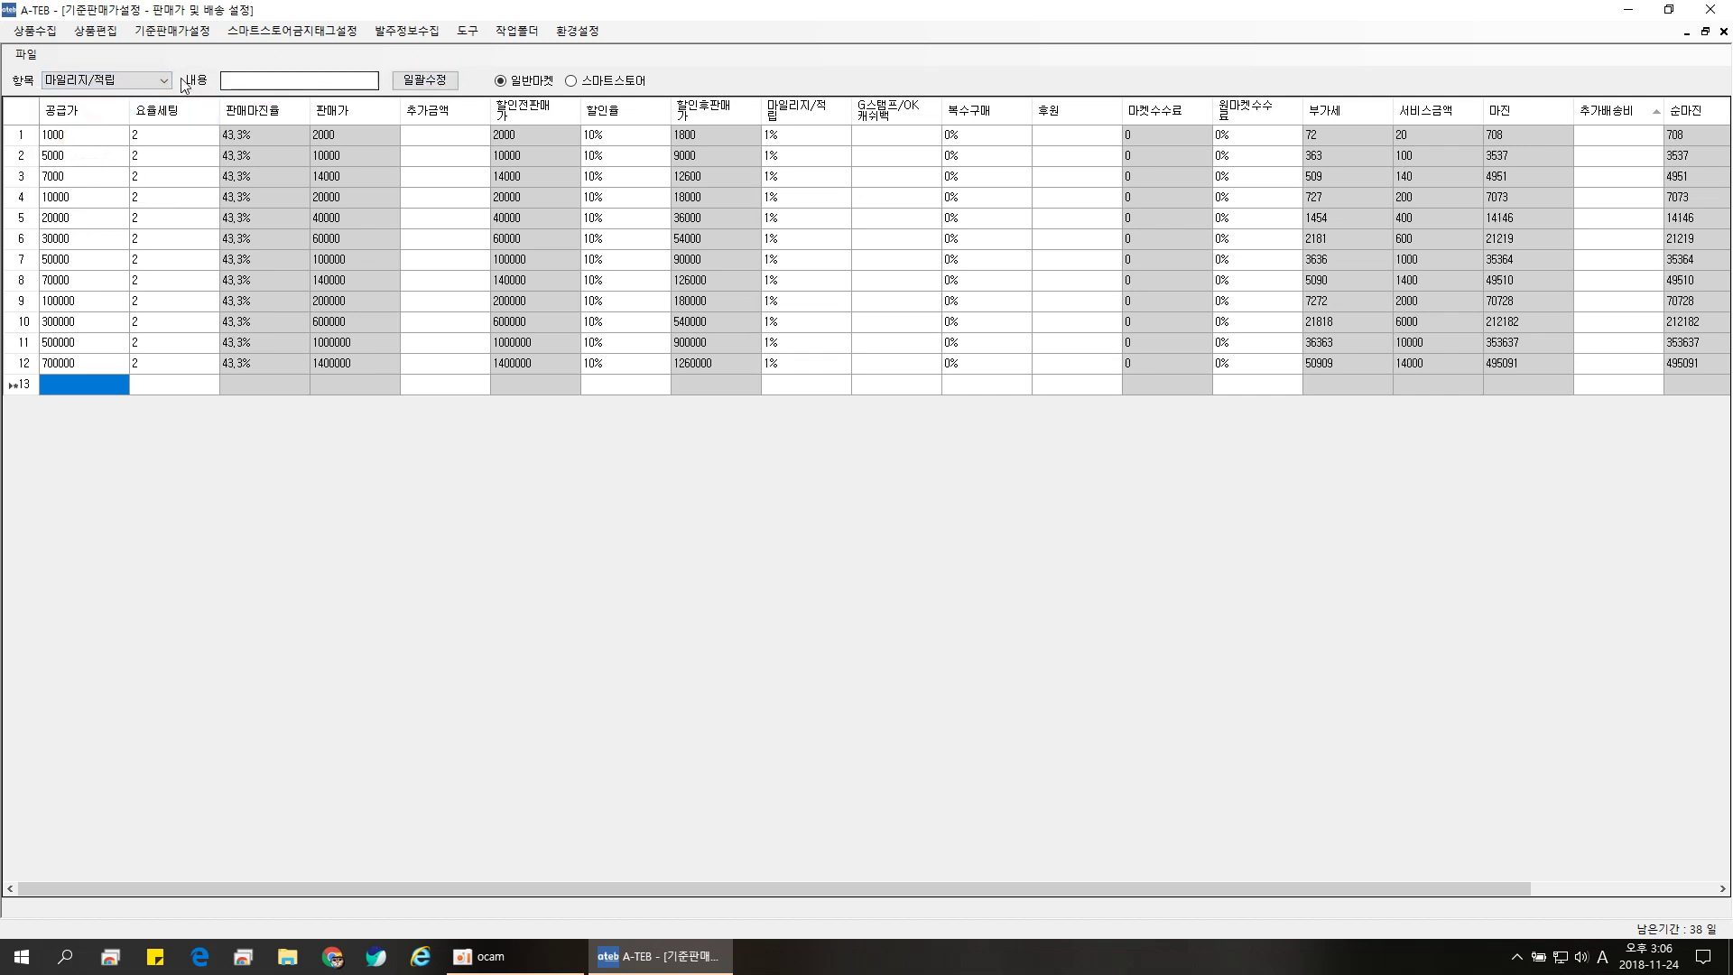
# Step: Bulk-set the G스탬프/OK캐쉬백 amount to 100 for all supply price rows
pyautogui.click(122, 80)
pyautogui.click(97, 147)
pyautogui.click(298, 80)
pyautogui.write('100')
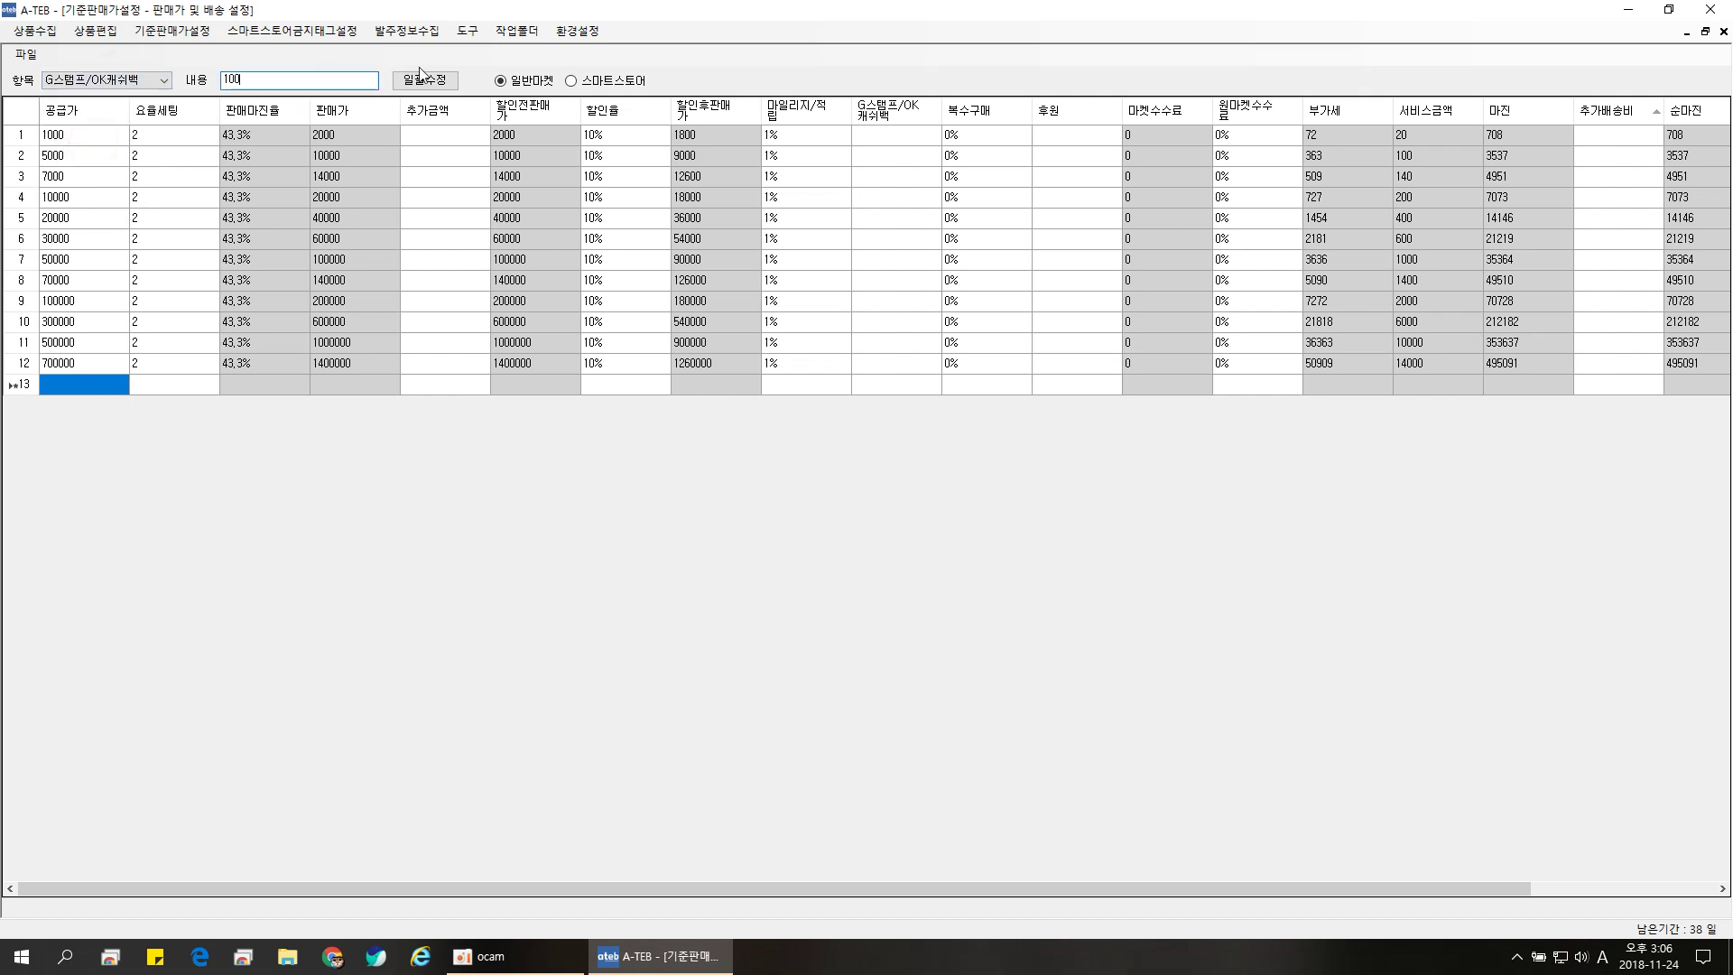
pyautogui.click(425, 80)
# Step: Bulk-set the multiple-purchase rate (복수구매) to 1% for all supply price rows
pyautogui.click(112, 80)
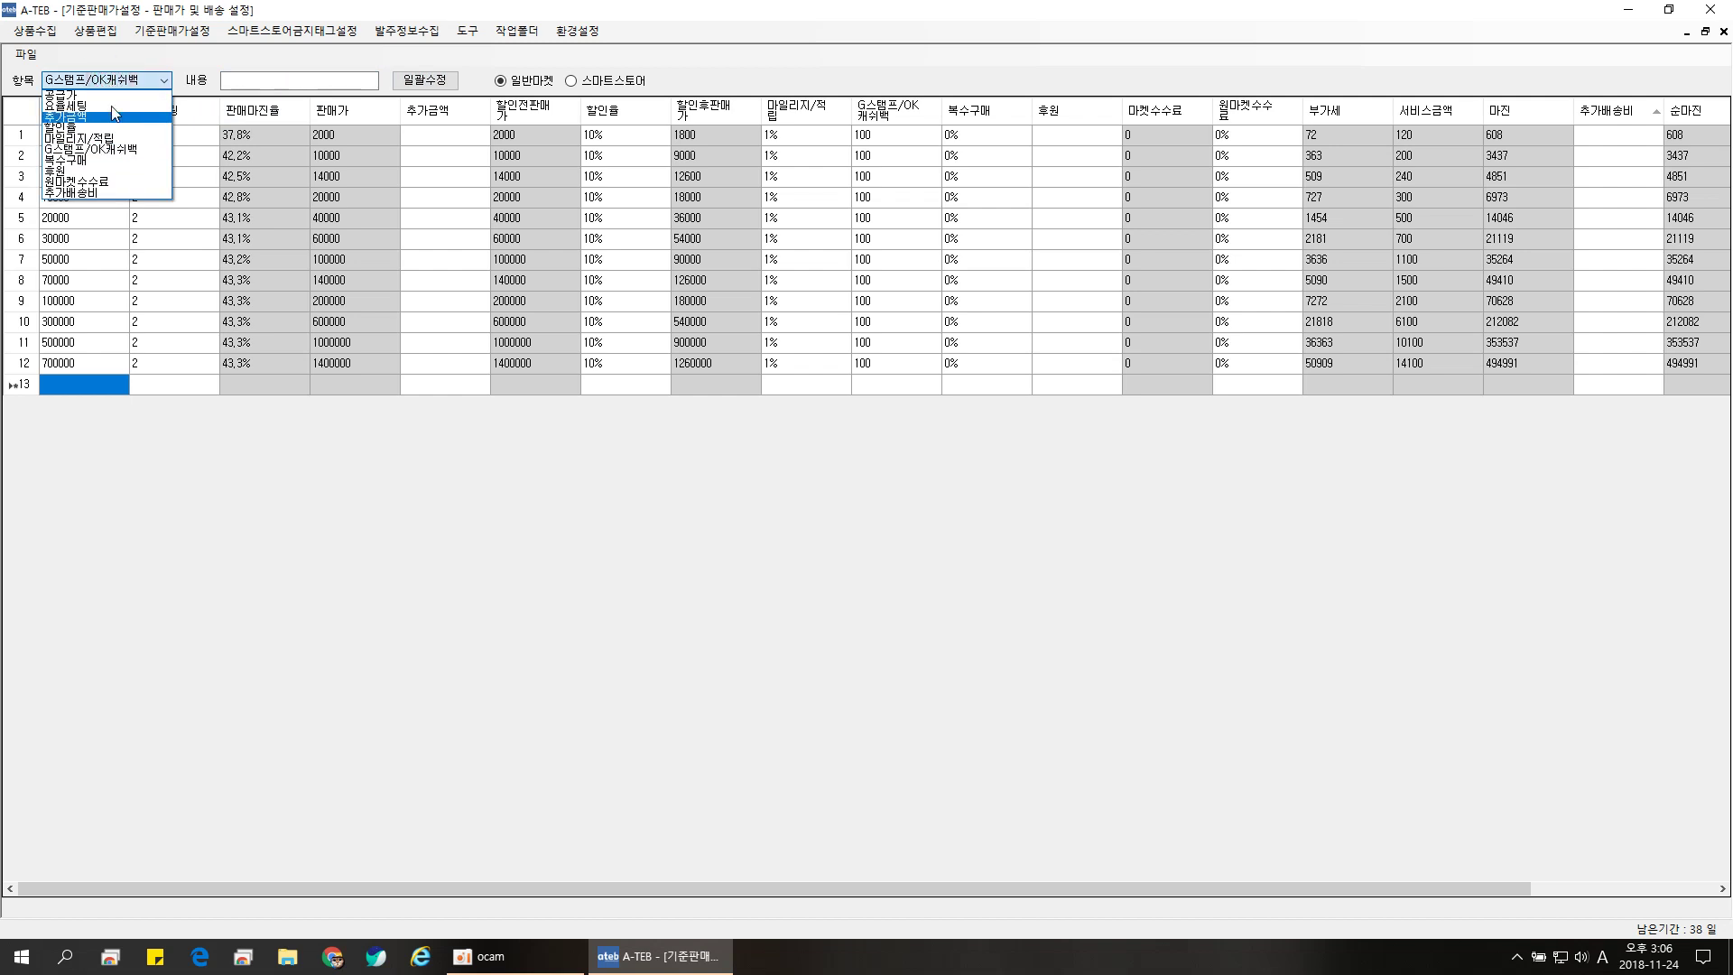
pyautogui.click(85, 165)
pyautogui.click(275, 79)
pyautogui.write('1')
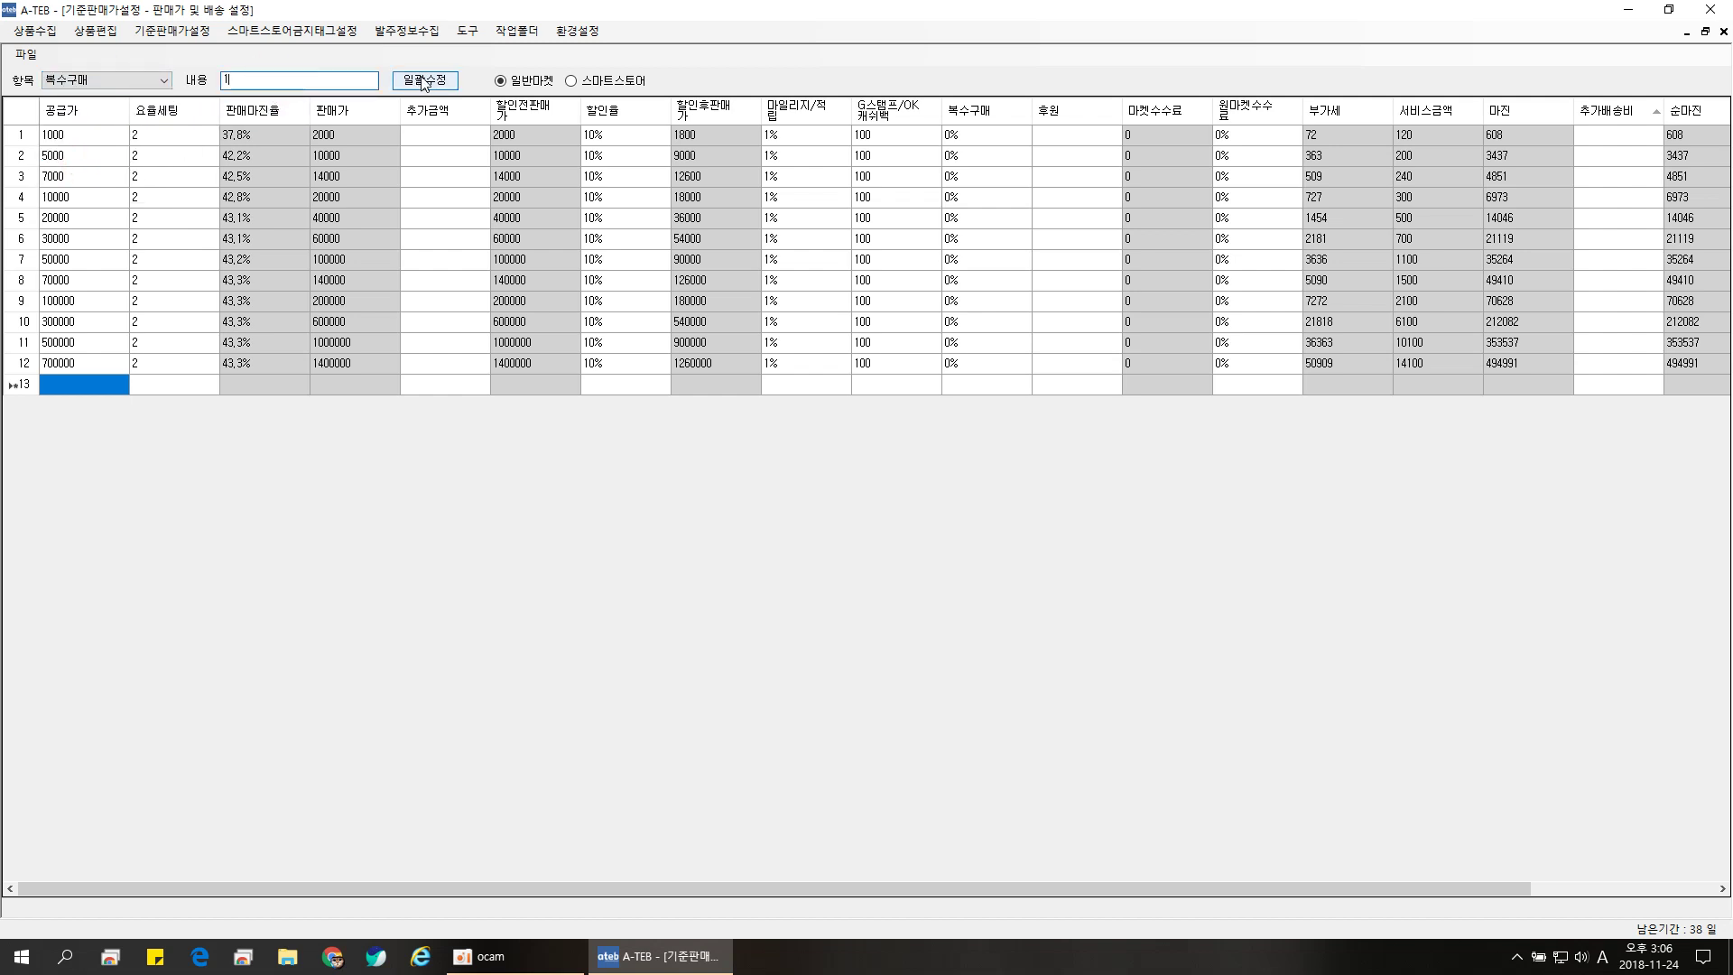
pyautogui.click(425, 80)
# Step: Bulk-set the sponsorship amount (후원) to 100 for all supply price rows
pyautogui.click(107, 79)
pyautogui.click(102, 171)
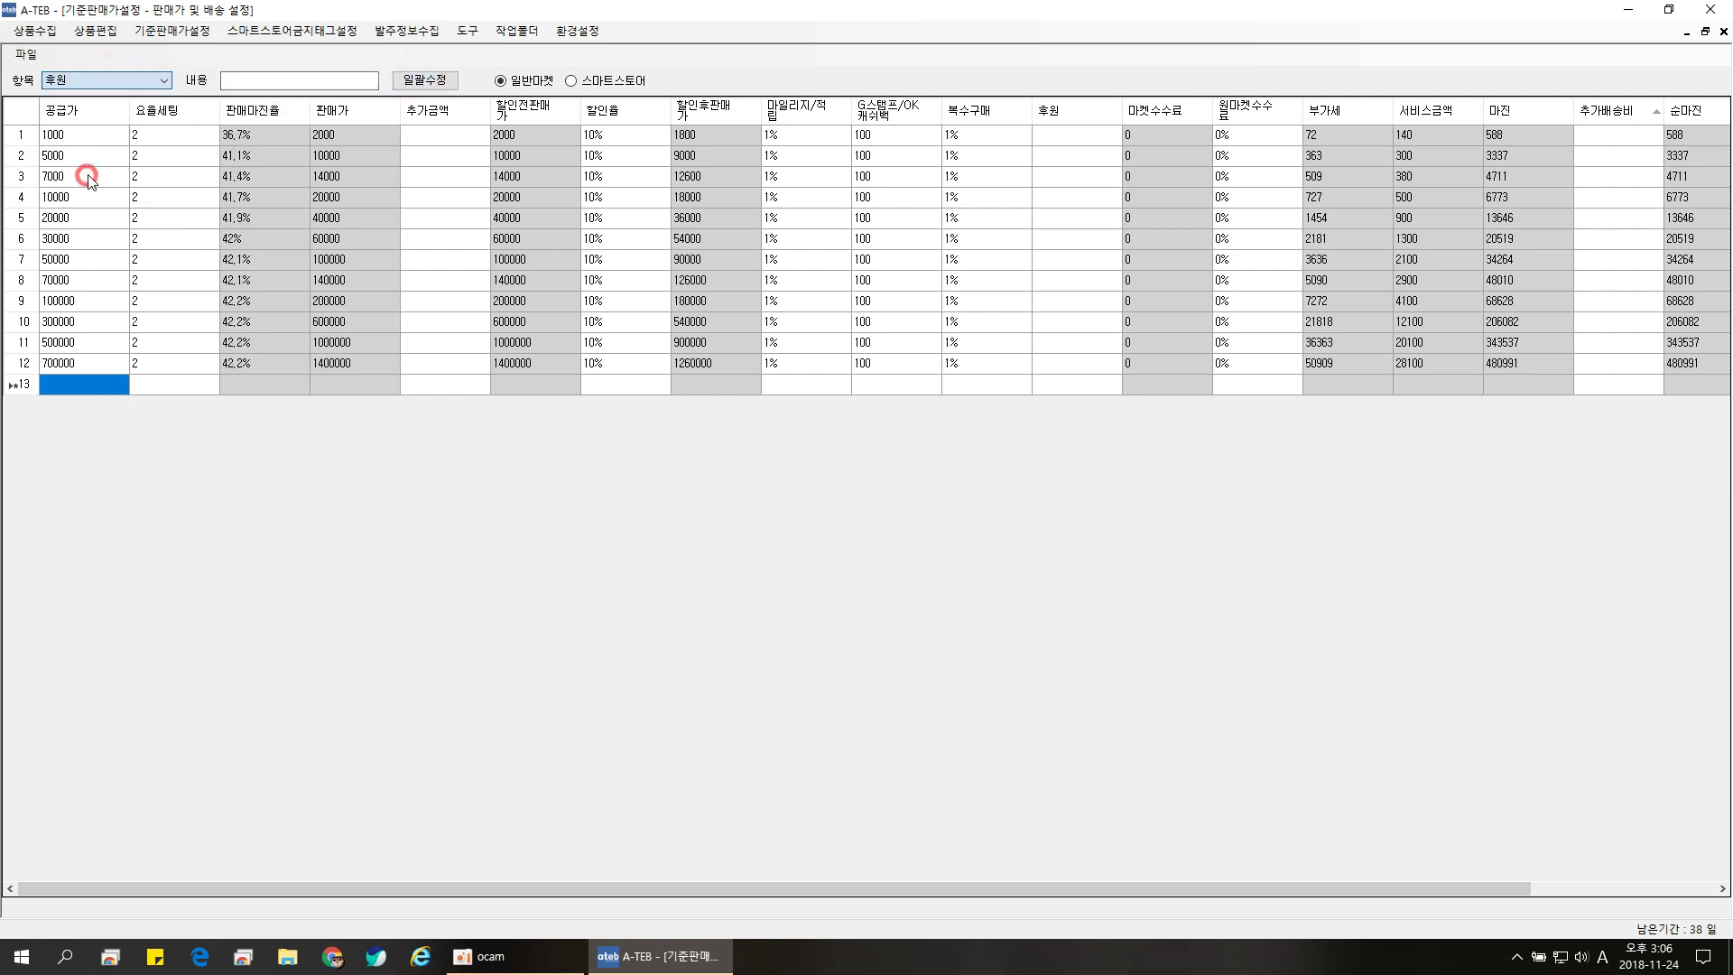
pyautogui.click(274, 79)
pyautogui.write('100')
pyautogui.click(425, 80)
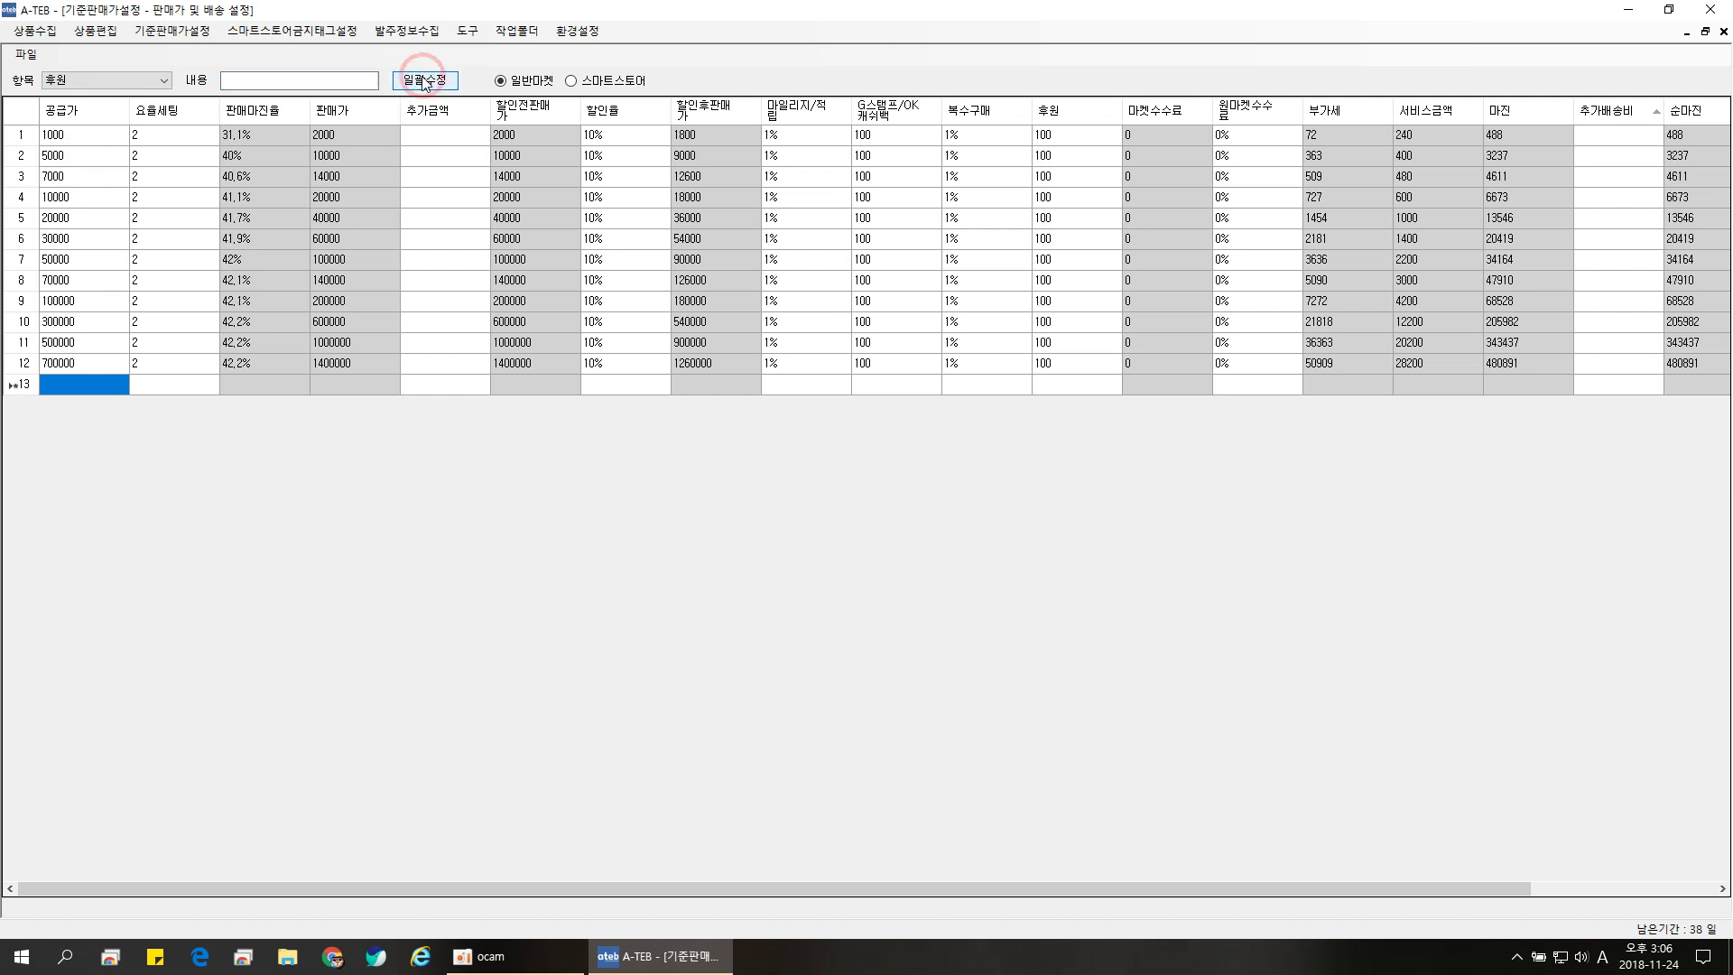
# Step: Bulk-set the original market fee (원마켓수수료) to 13% for all supply price rows
pyautogui.click(101, 78)
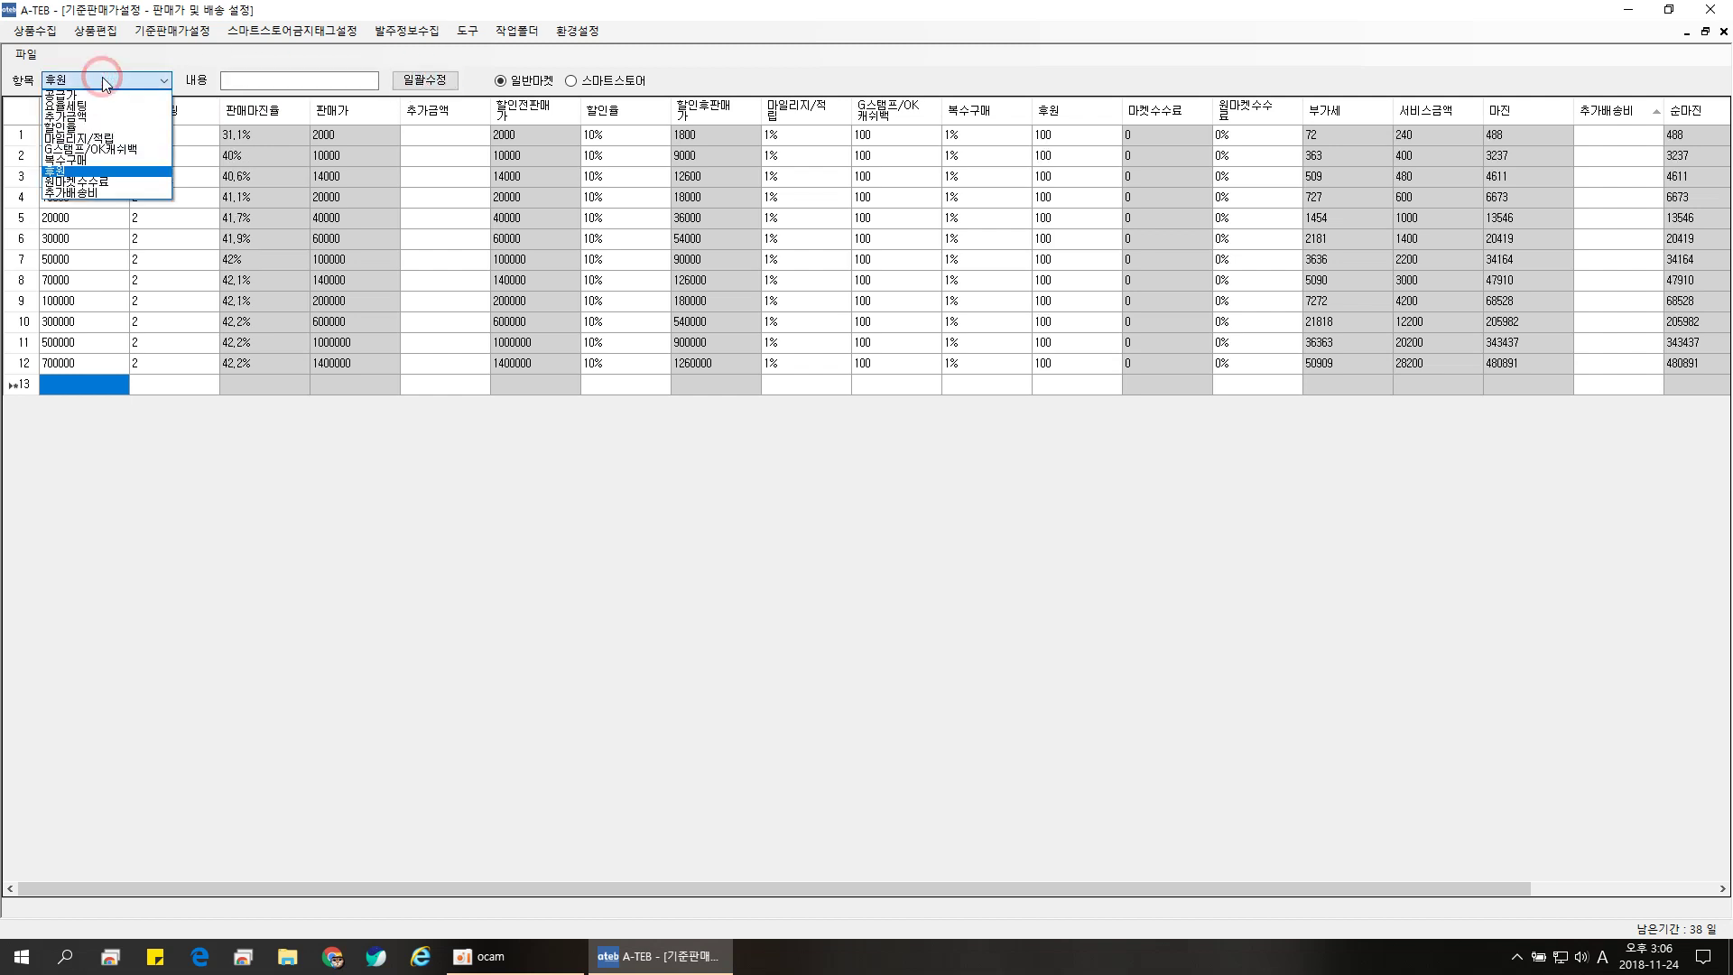
pyautogui.click(96, 183)
pyautogui.click(267, 79)
pyautogui.click(269, 81)
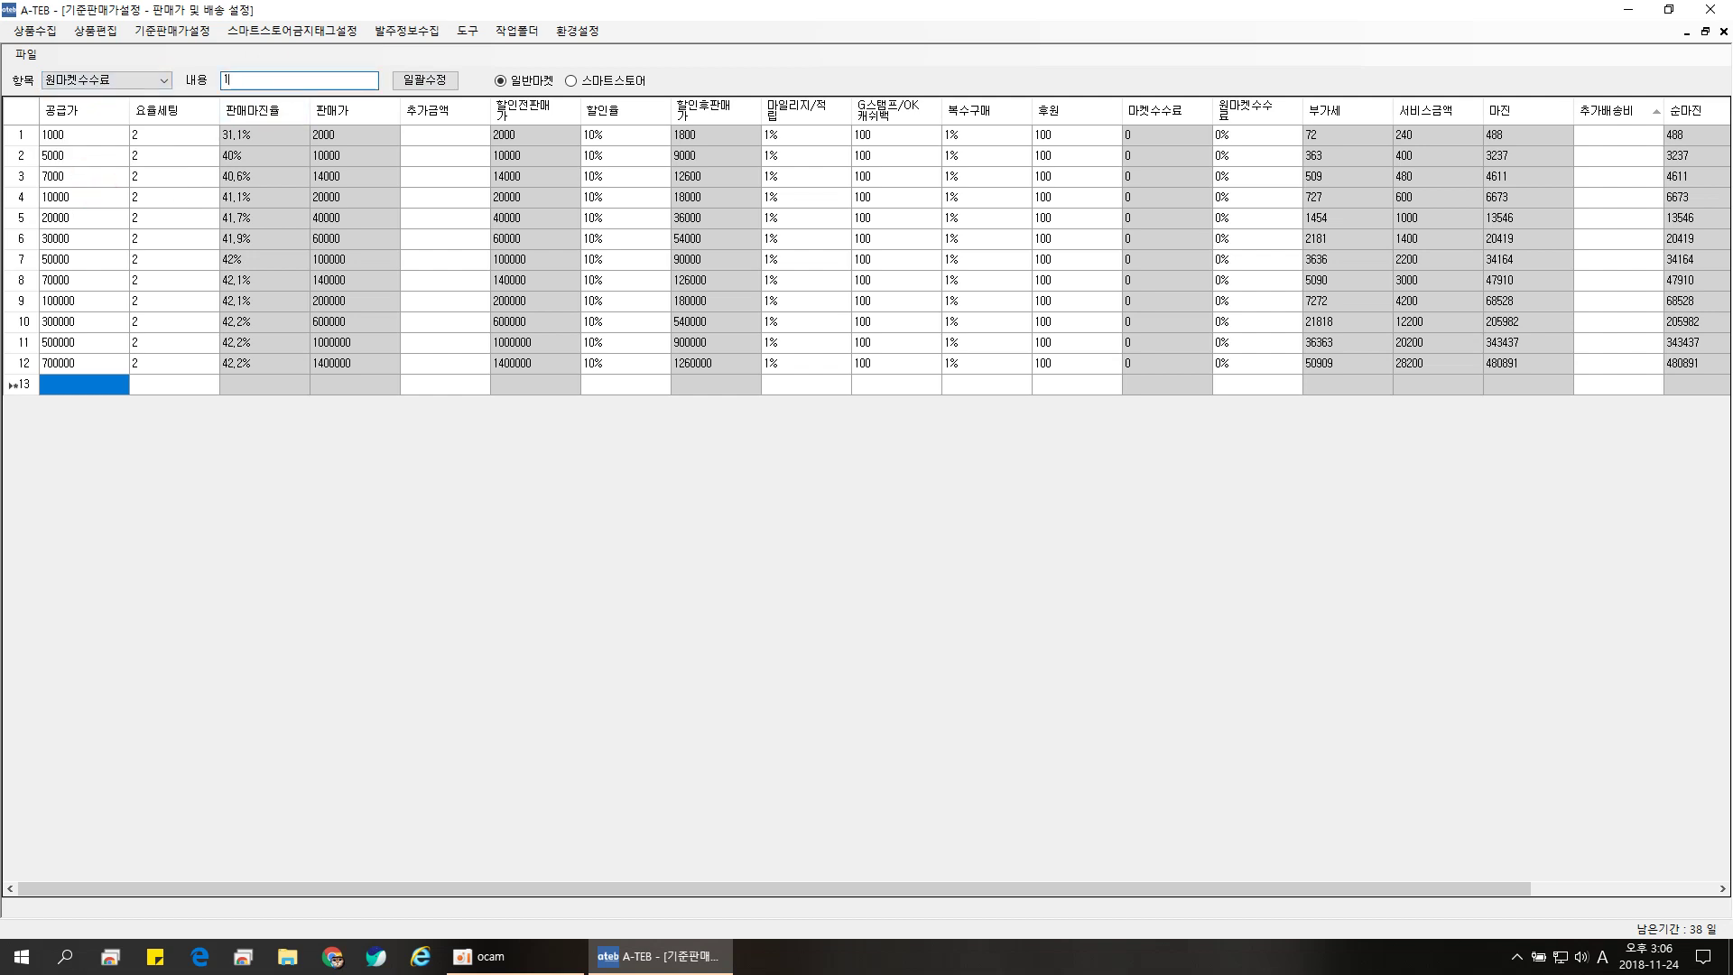
pyautogui.click(425, 80)
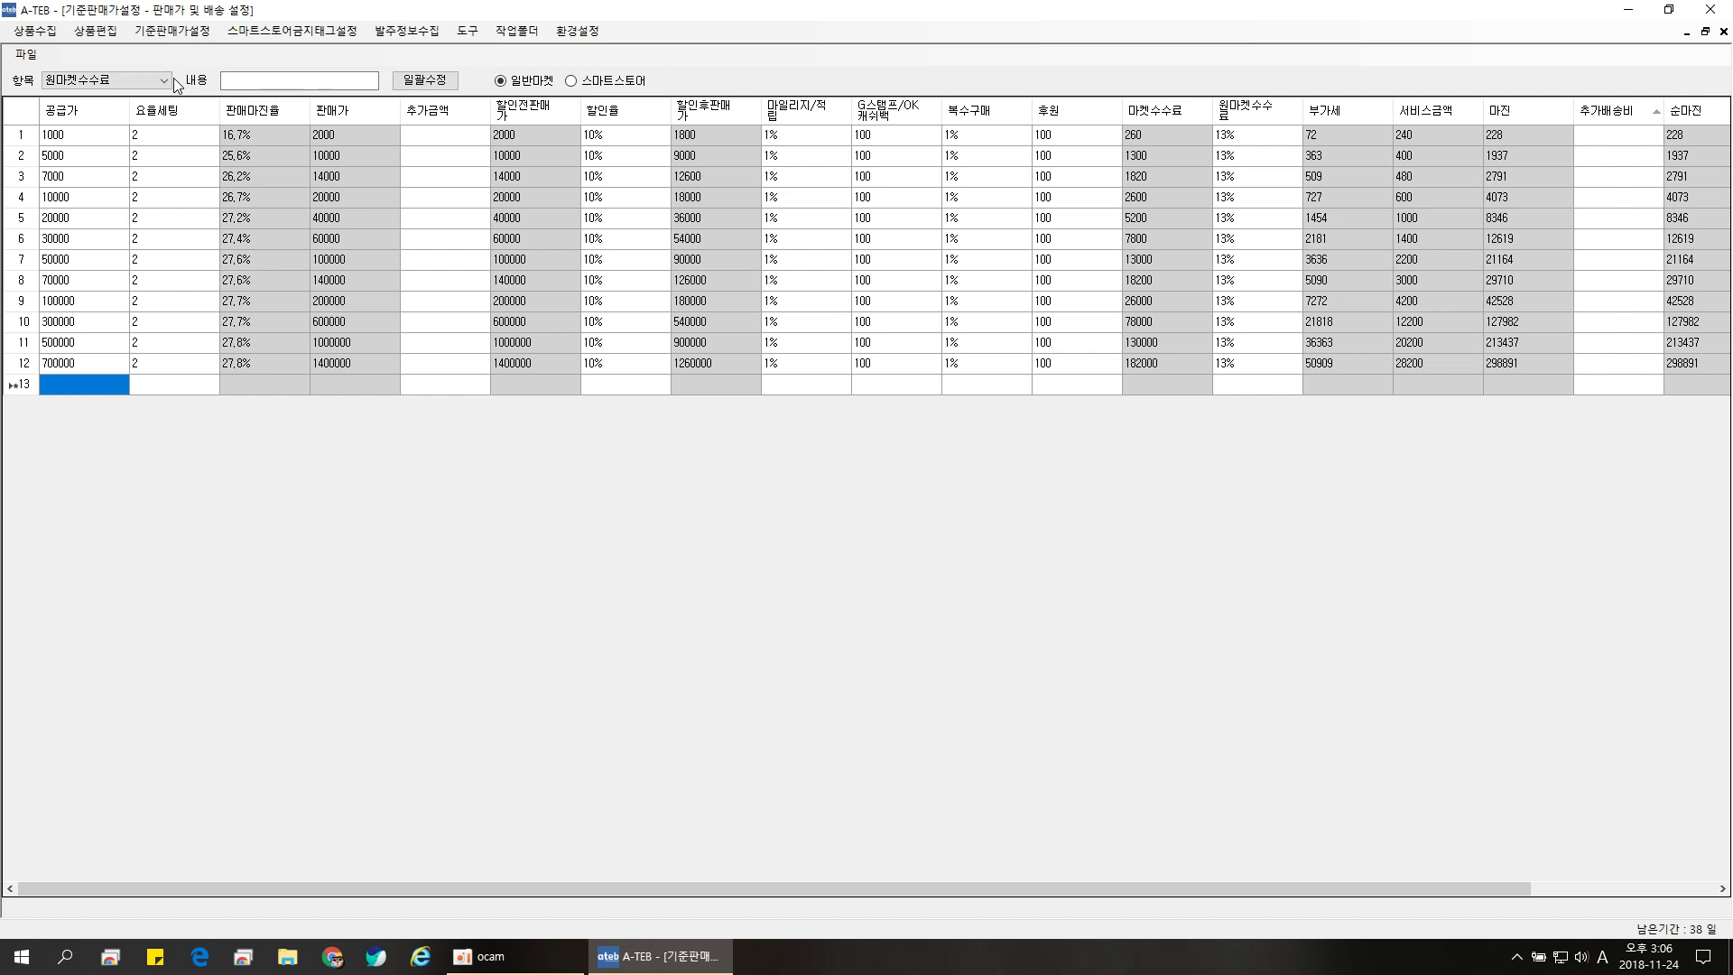
# Step: Choose 추가배송비 as the bulk-edit item and examine the net margin, net margin rate and supply margin rate columns
pyautogui.click(137, 79)
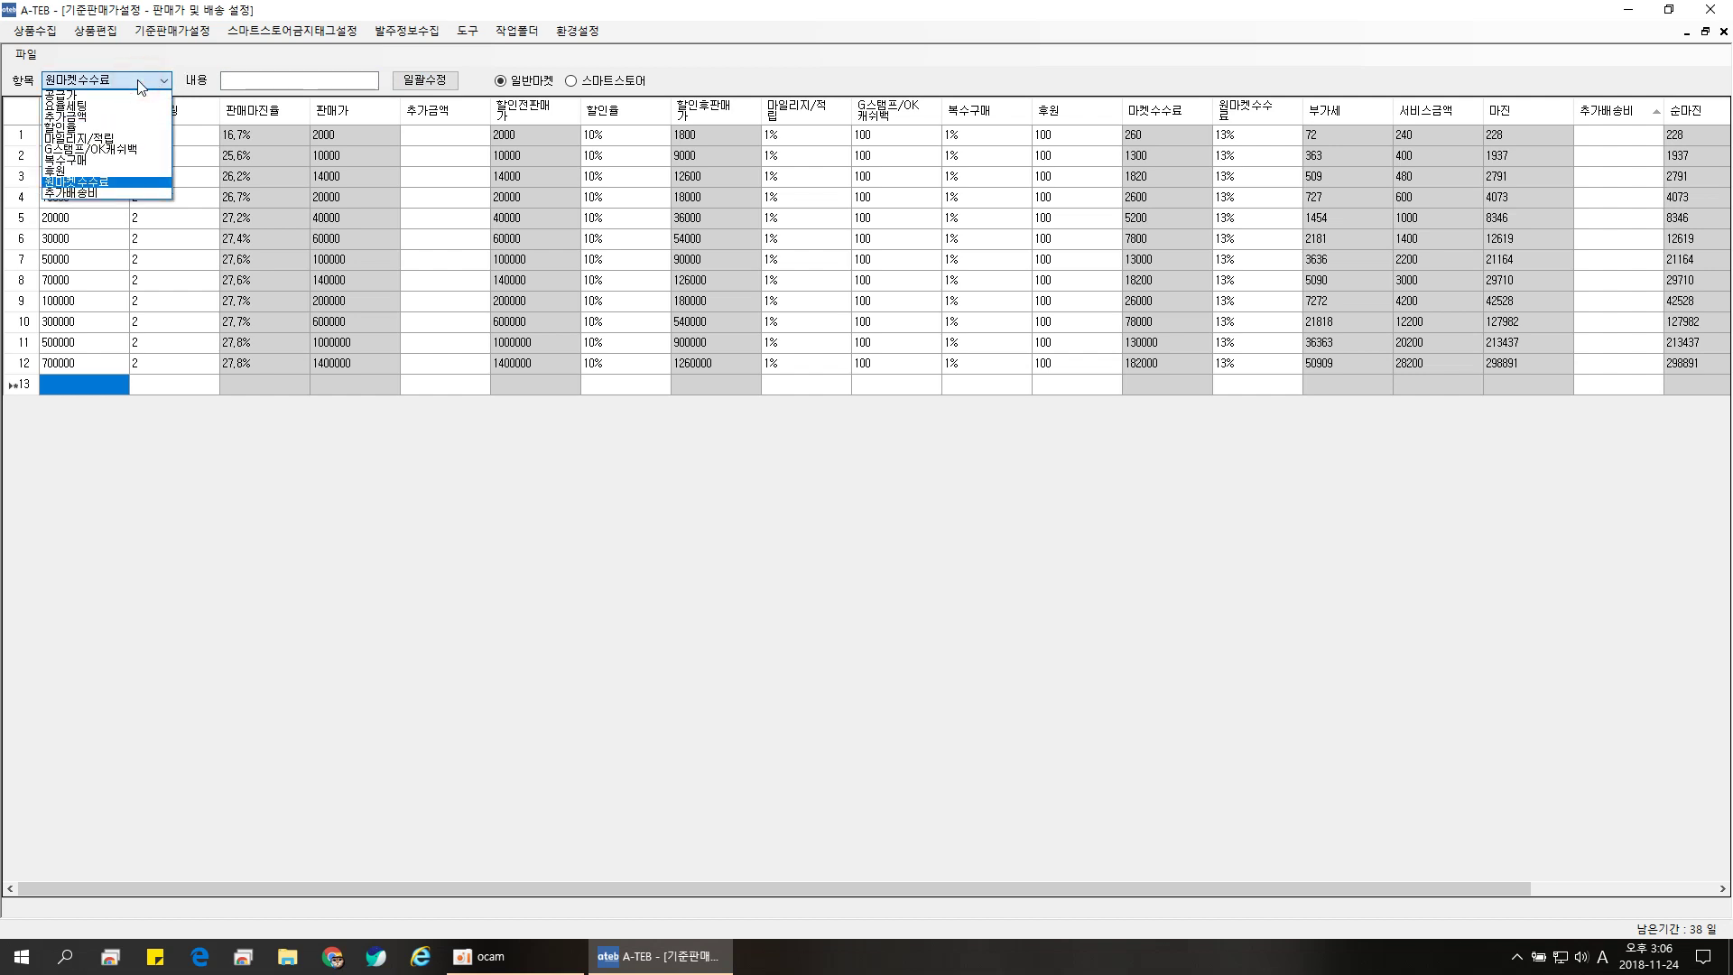
pyautogui.click(97, 193)
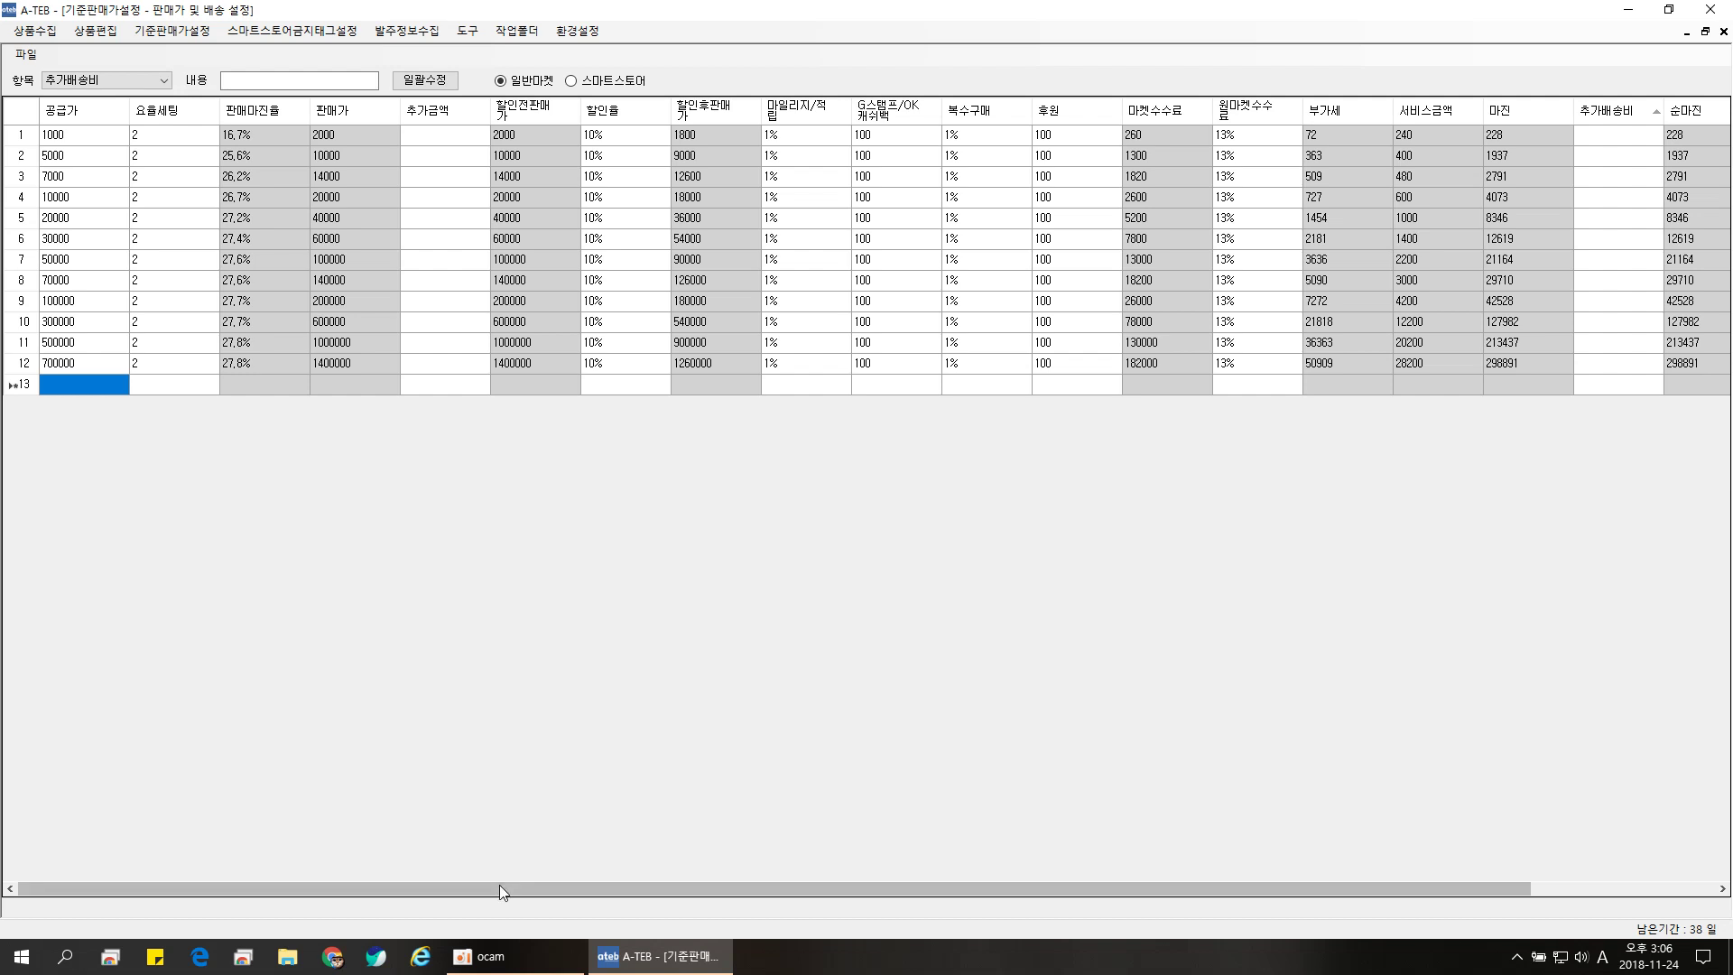
pyautogui.moveTo(500, 884); pyautogui.dragTo(834, 902)
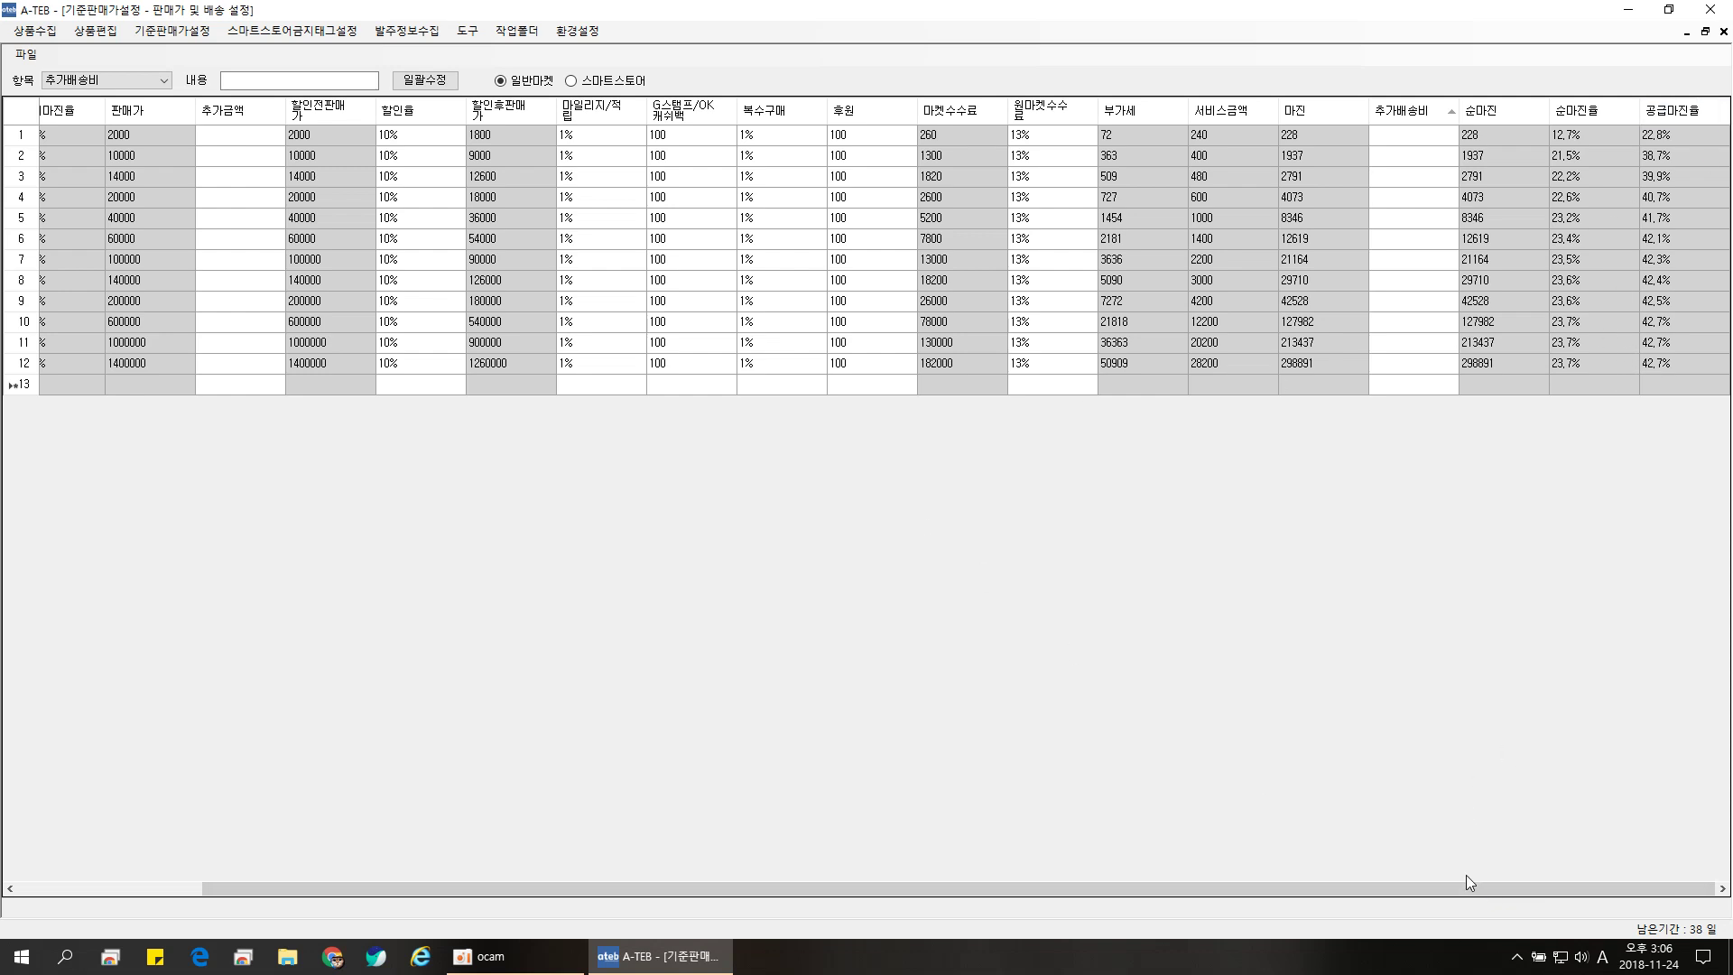
pyautogui.moveTo(1485, 890); pyautogui.dragTo(1301, 890)
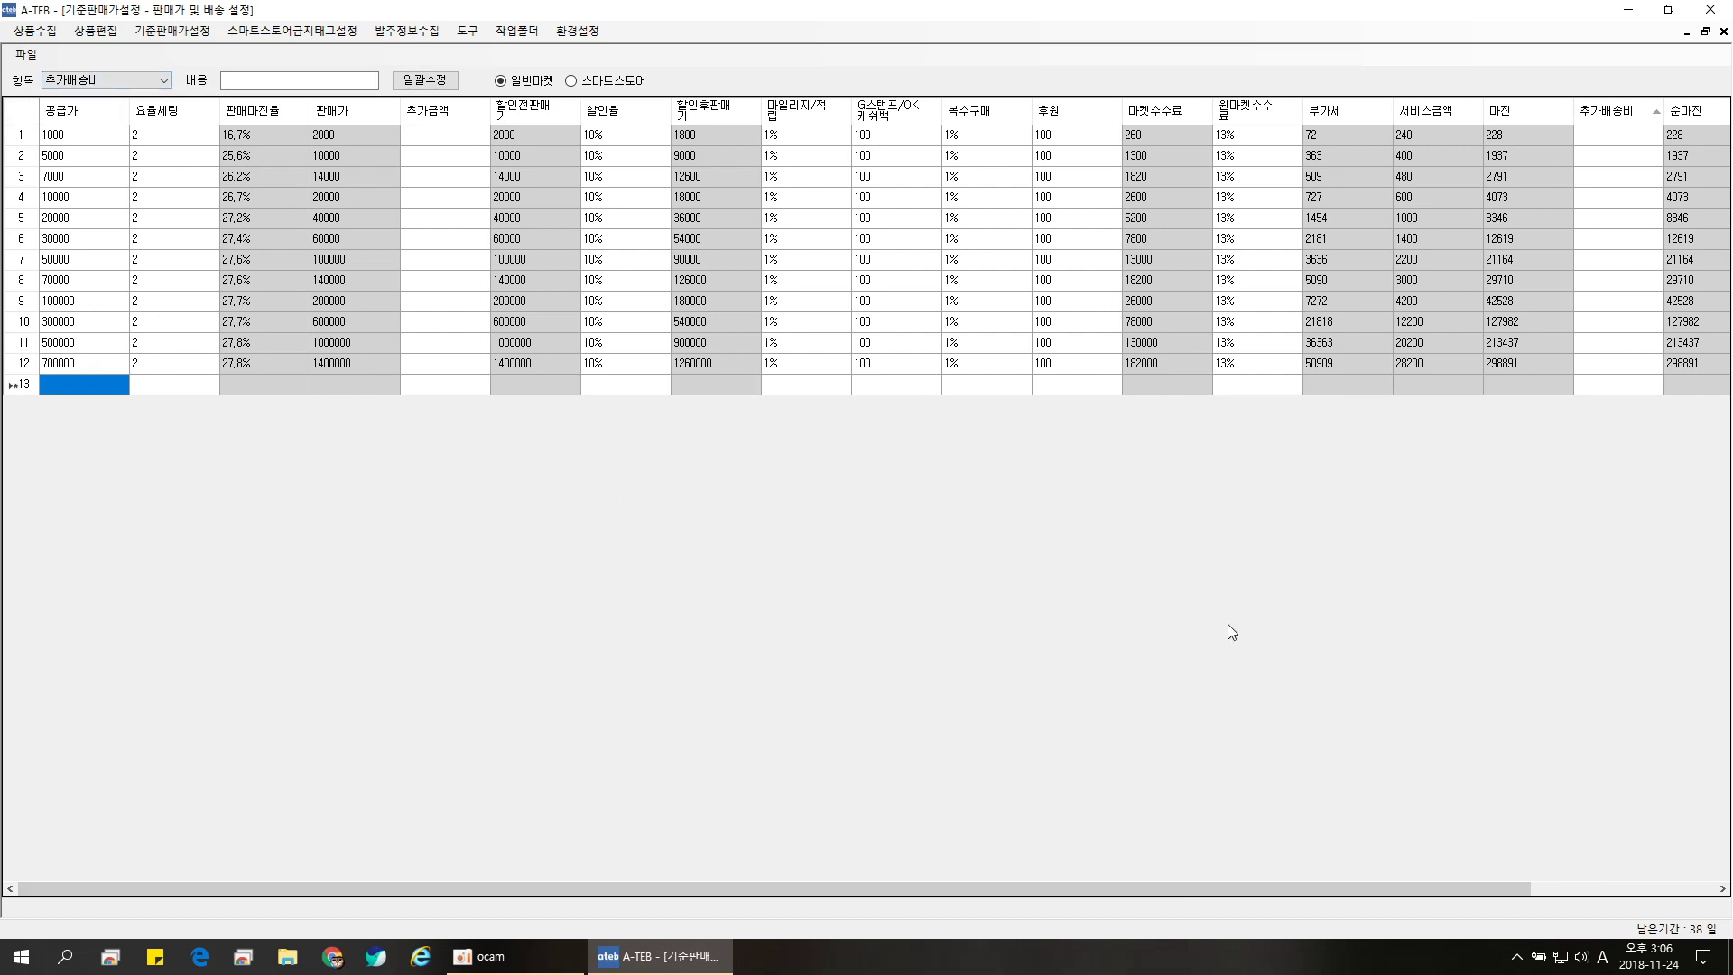
pyautogui.moveTo(1296, 886); pyautogui.dragTo(1261, 889)
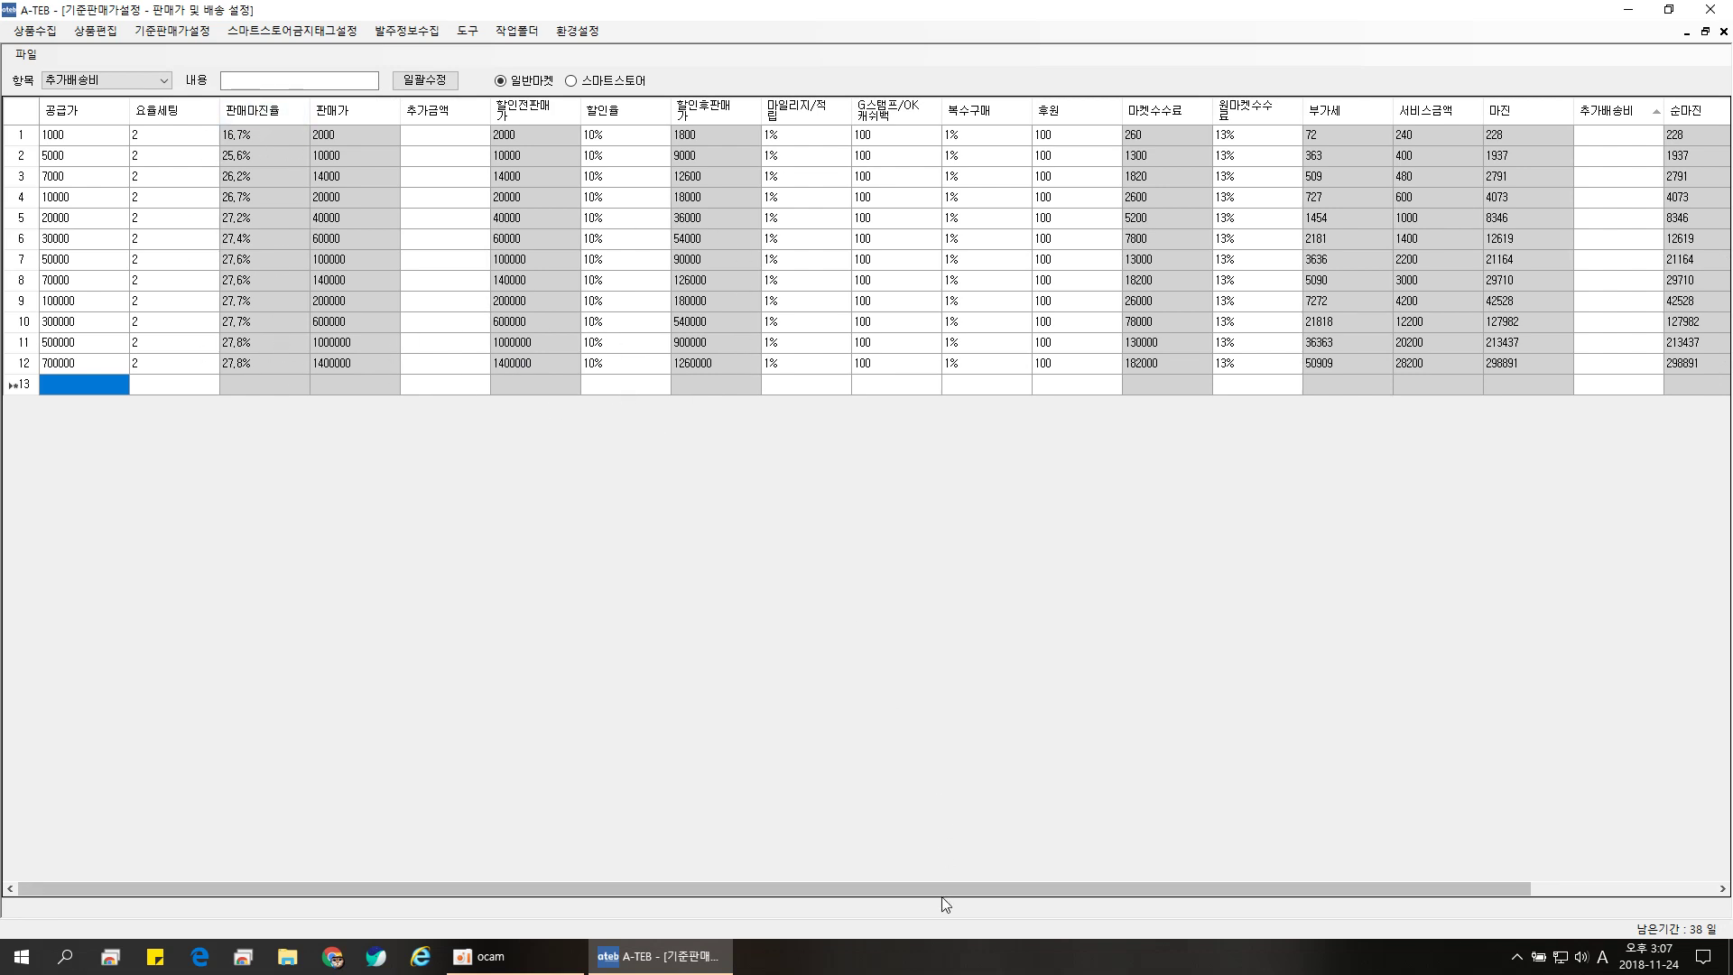
pyautogui.moveTo(964, 879); pyautogui.dragTo(1164, 888)
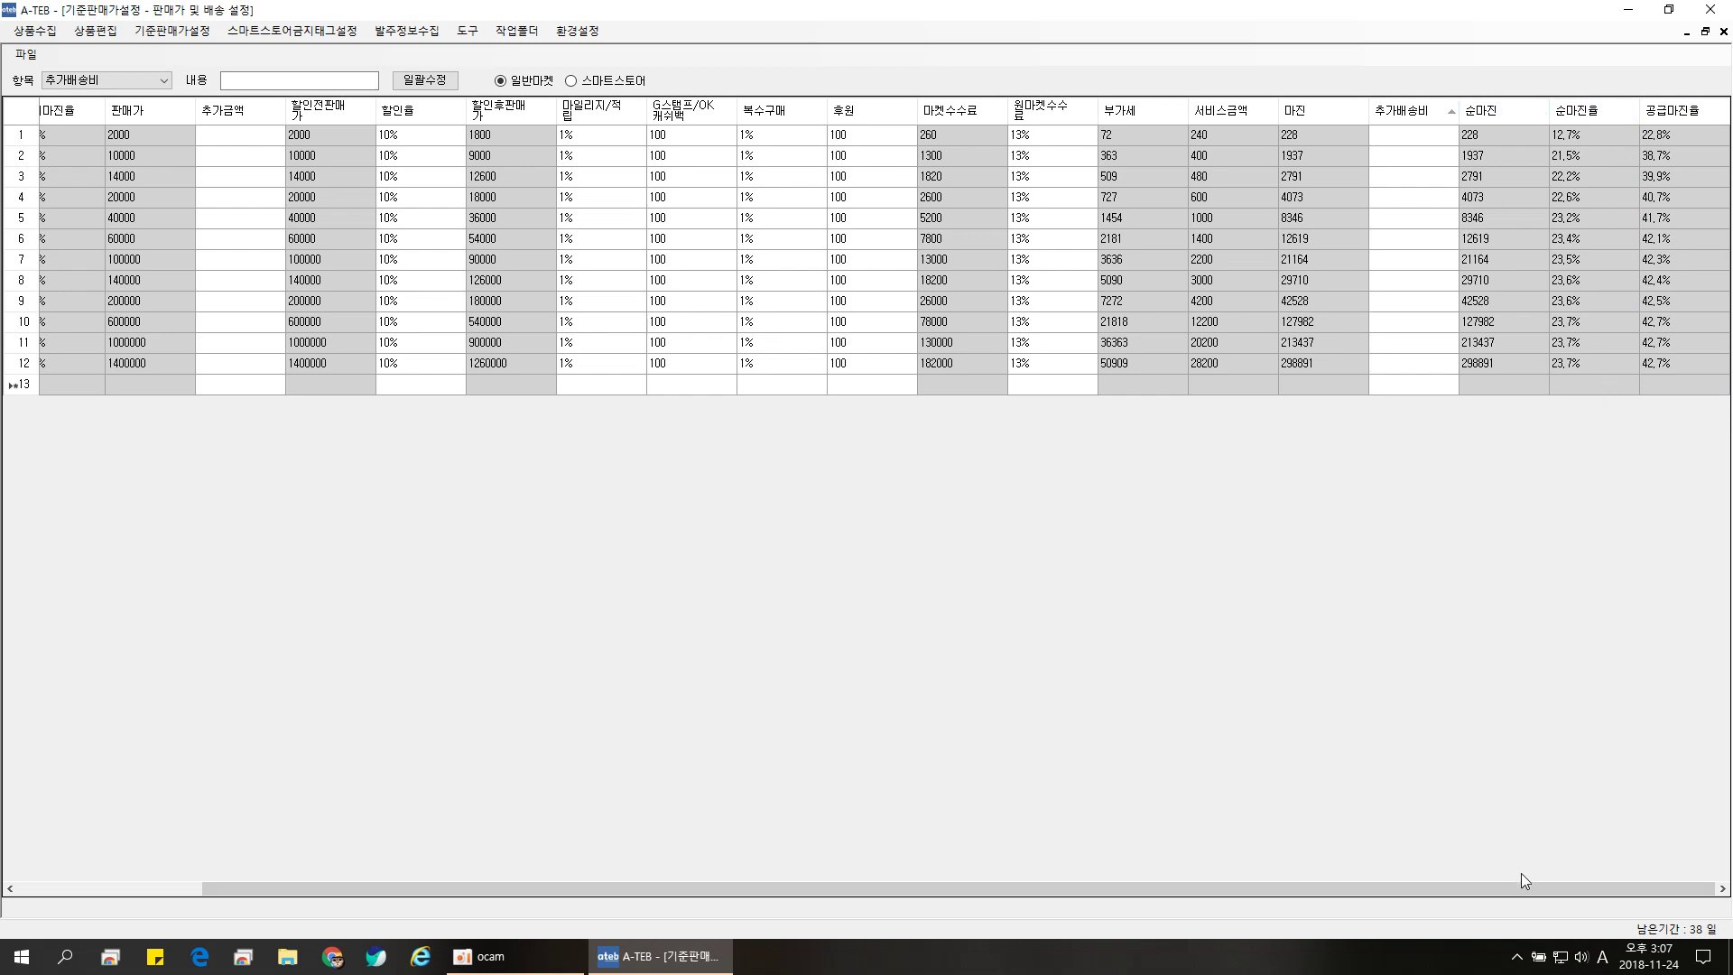
pyautogui.moveTo(1523, 880); pyautogui.dragTo(1331, 888)
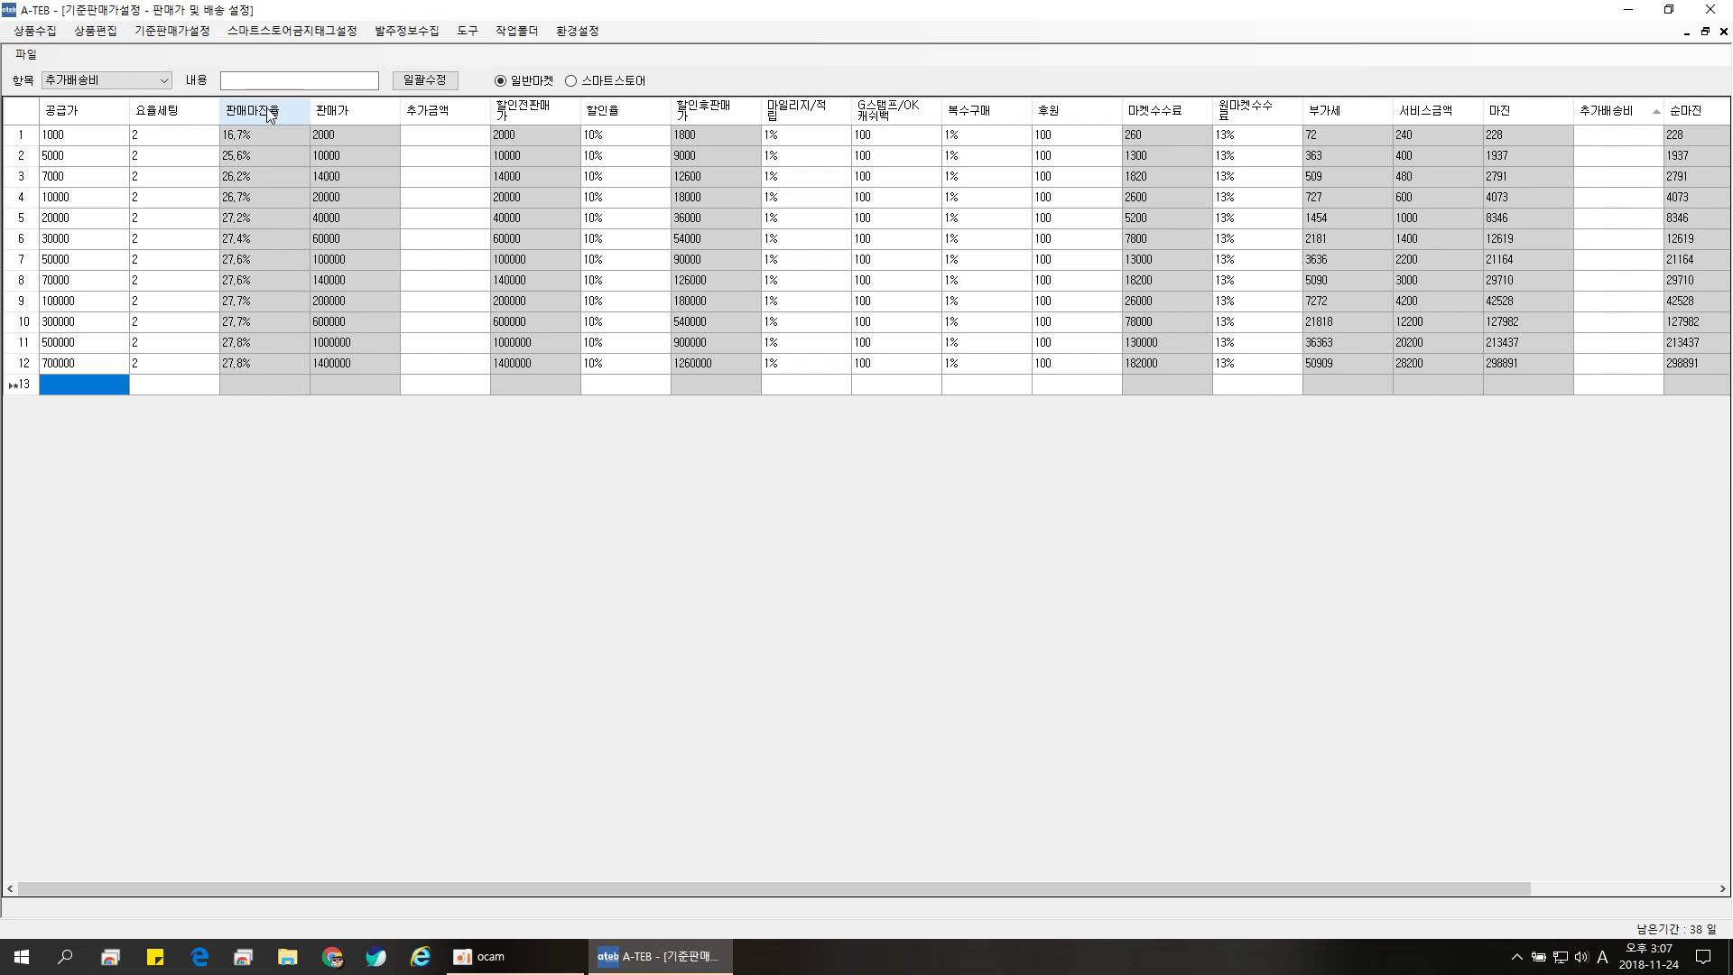
# Step: Try 요율세팅 rates of 1.75, 1.85 and 1.88 for the 30000 supply price row and settle on 1.92
pyautogui.click(65, 137)
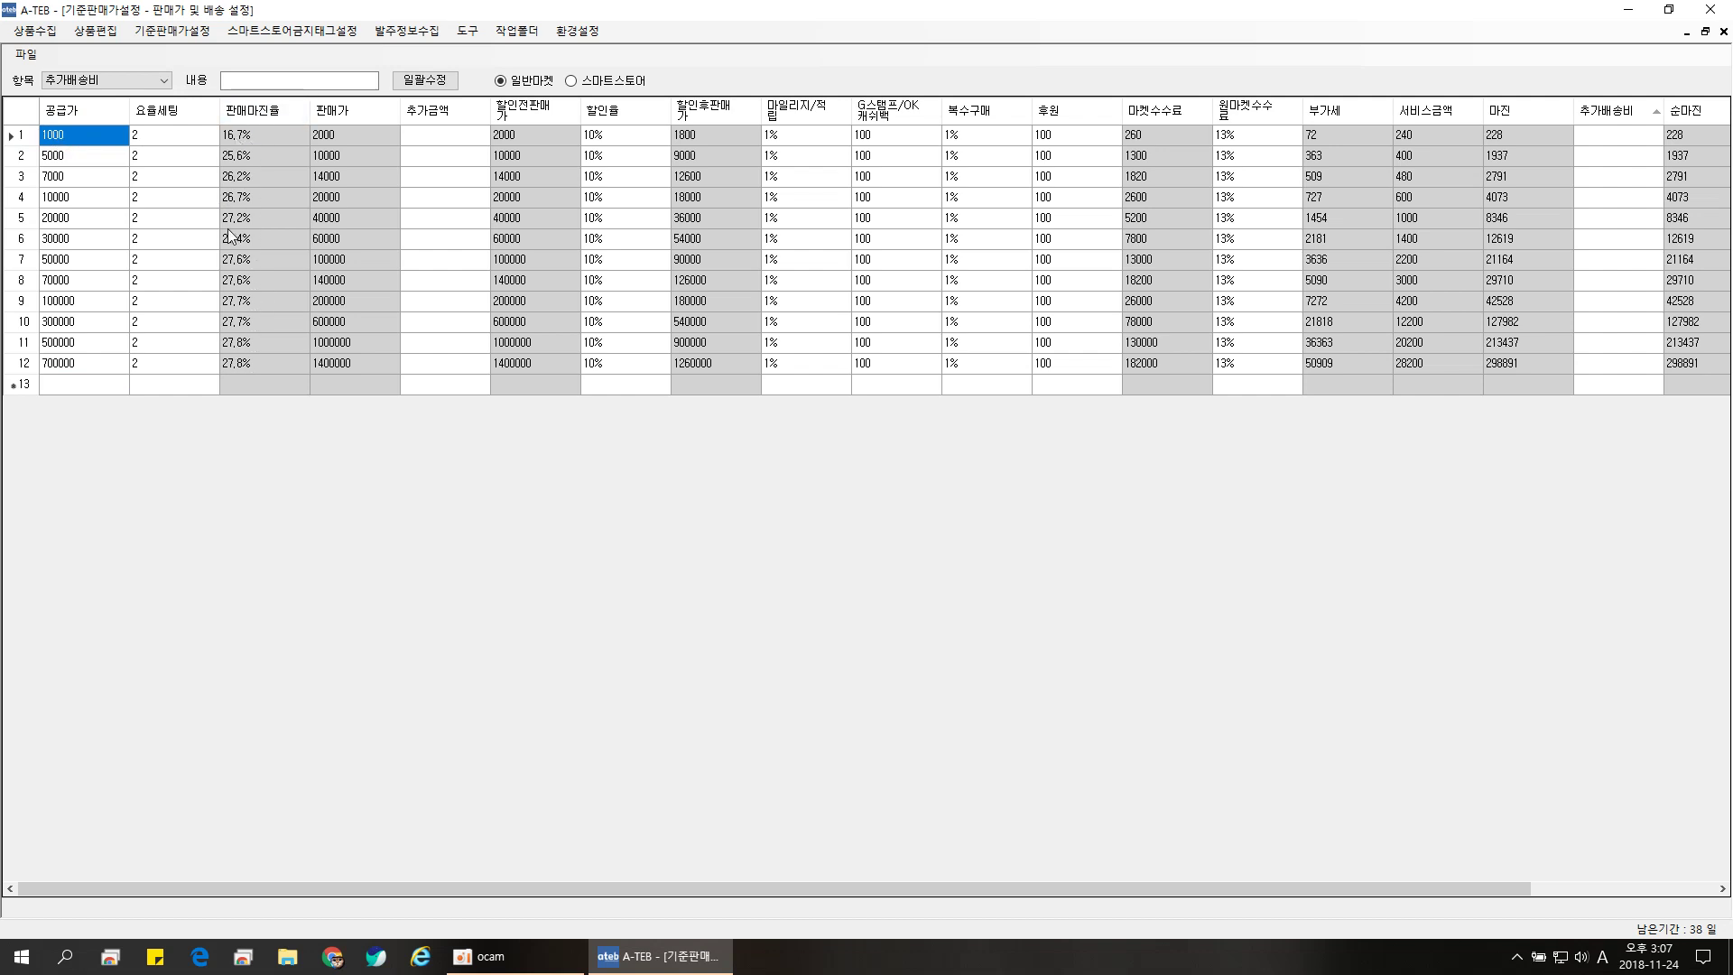
pyautogui.click(41, 237)
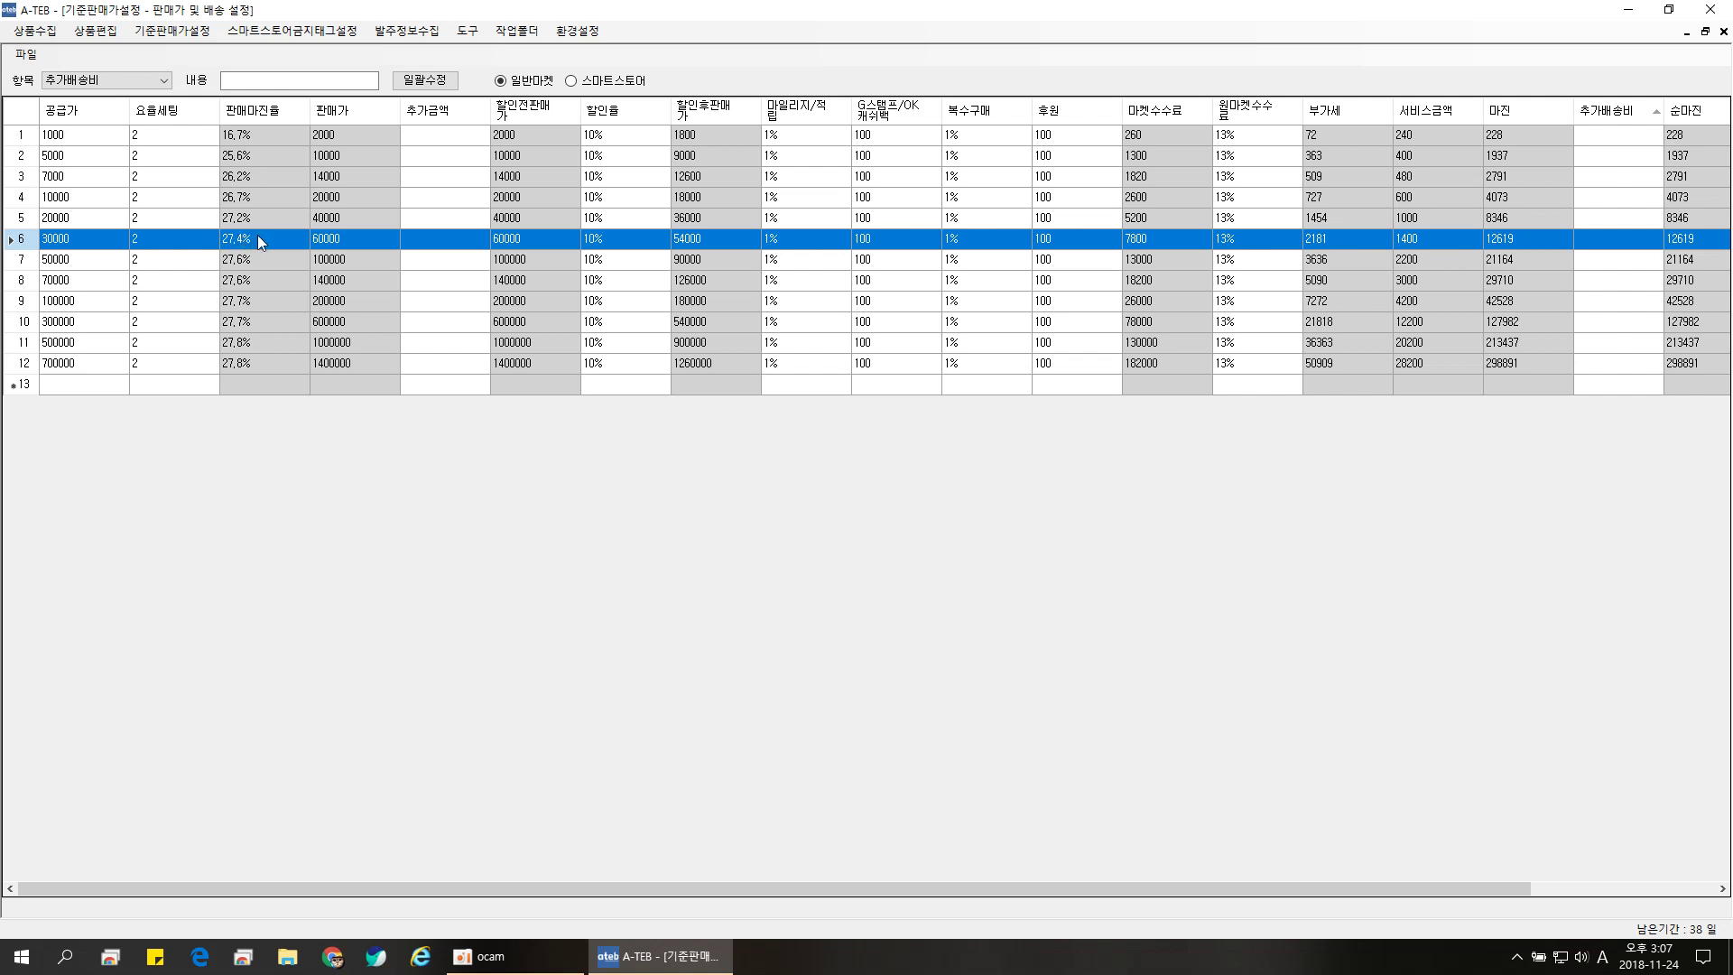
pyautogui.click(172, 240)
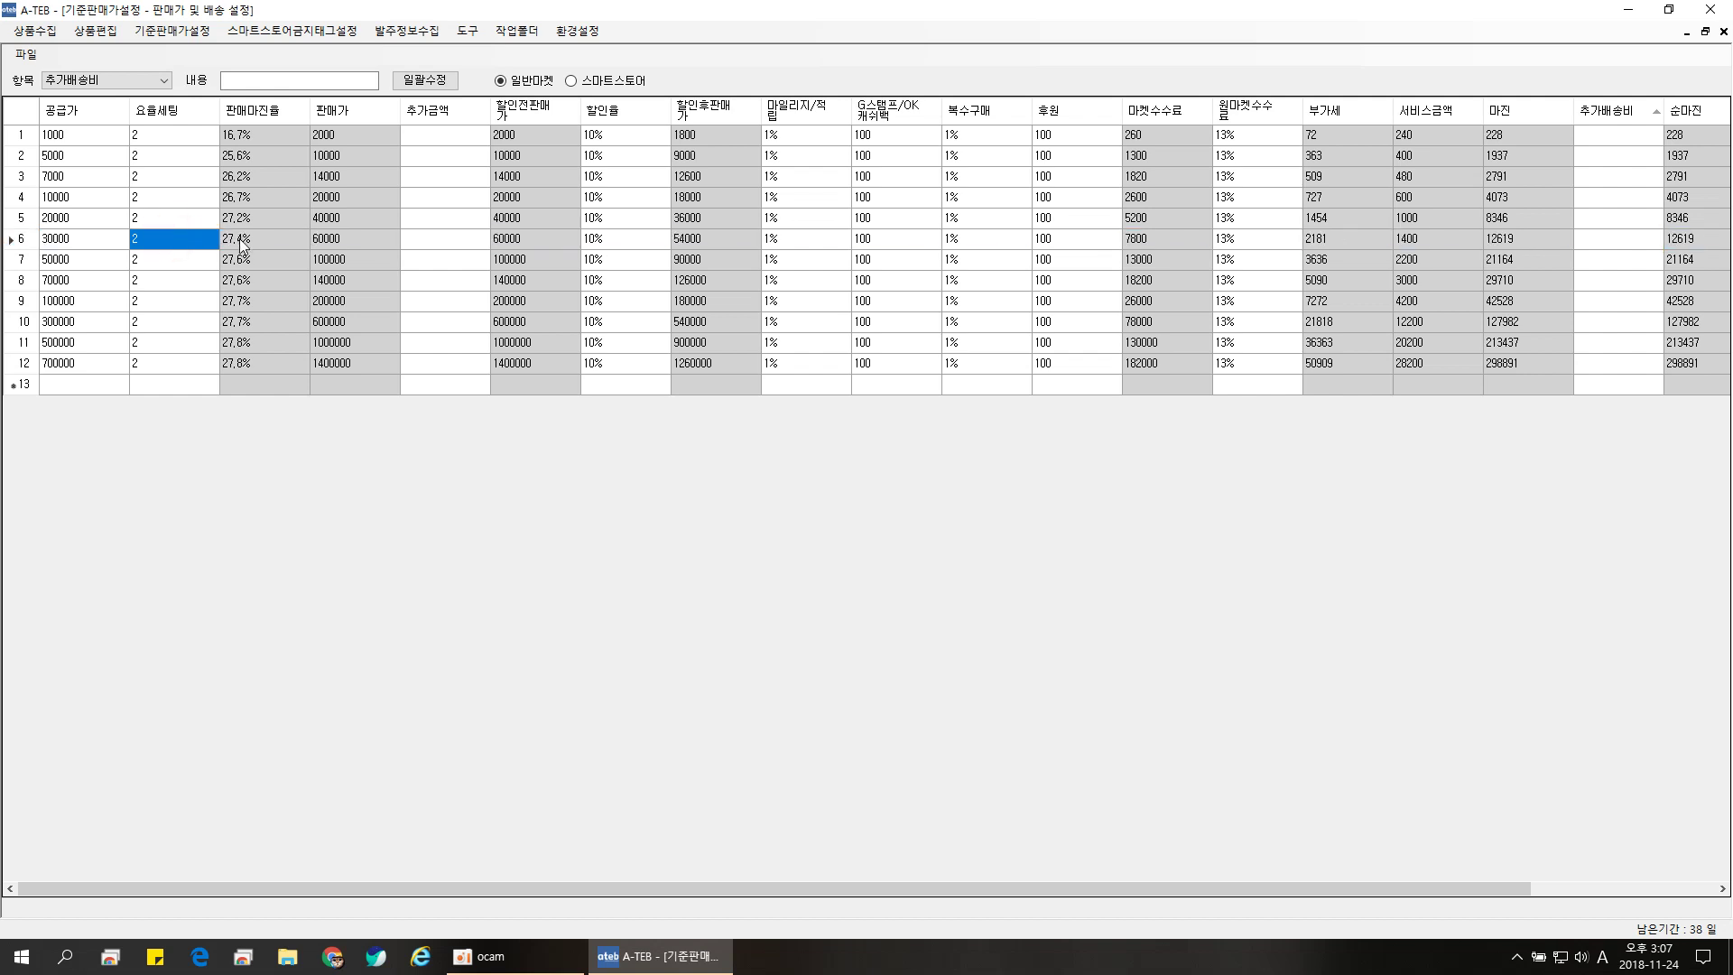
pyautogui.click(173, 242)
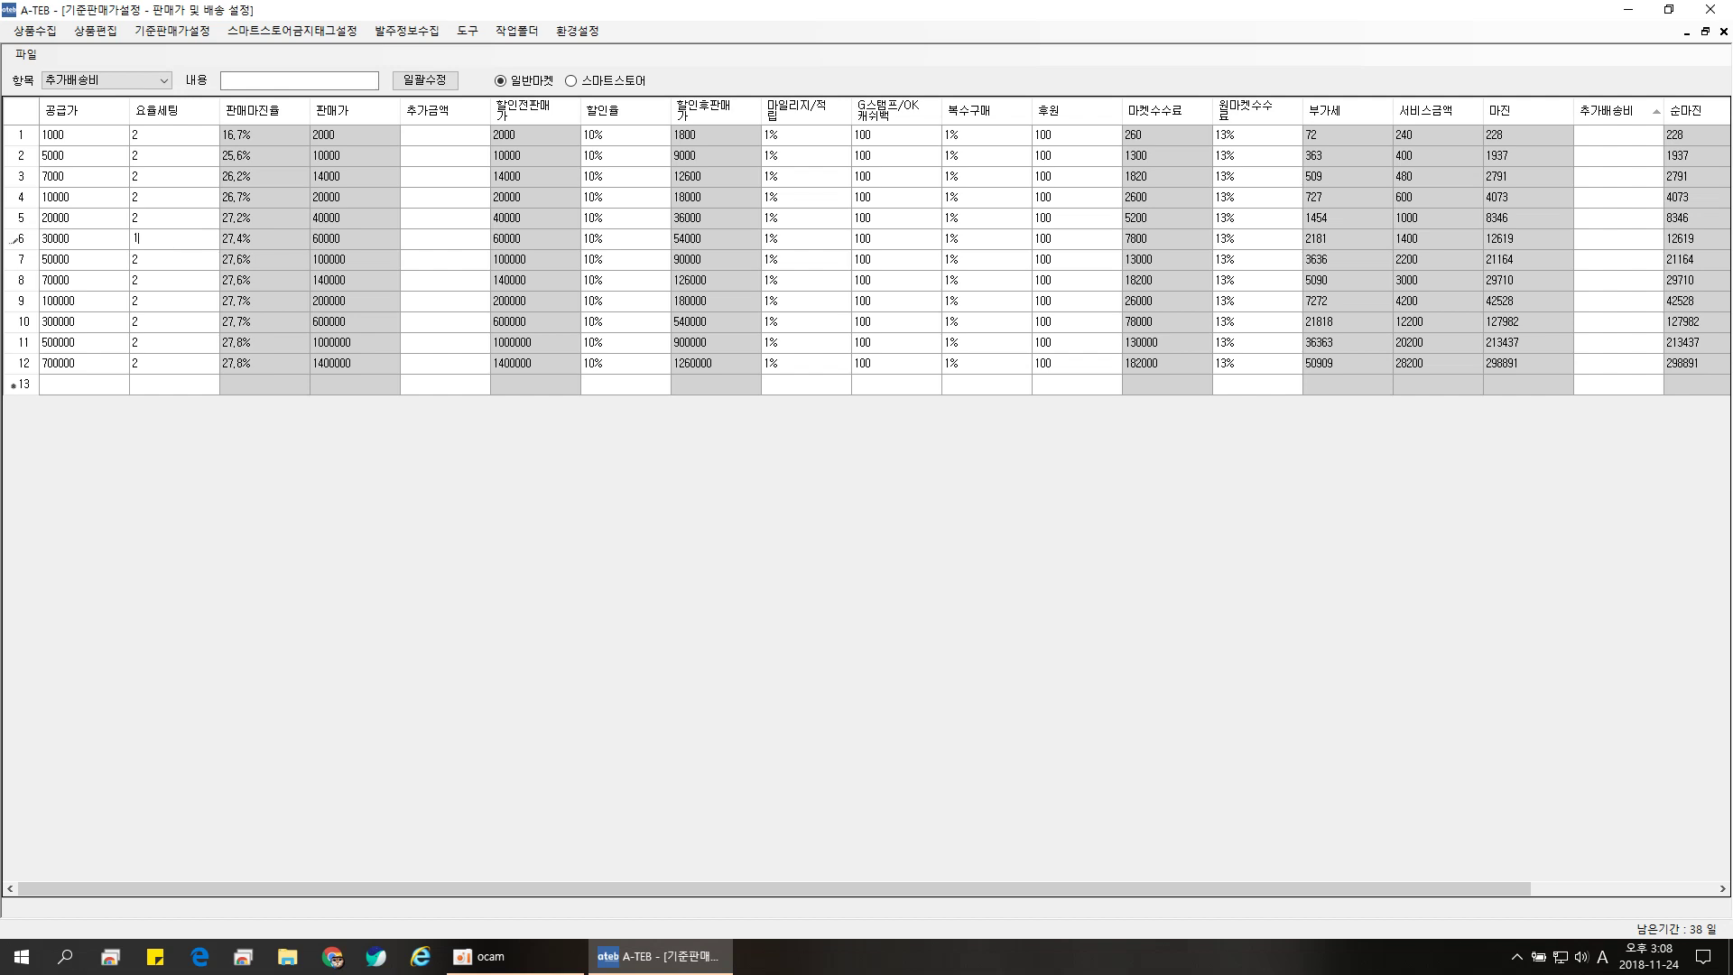
pyautogui.write('1.75')
pyautogui.press('Return')
pyautogui.write('1.85')
pyautogui.press('Return')
pyautogui.write('1.88')
pyautogui.press('Return')
pyautogui.write('1.92')
pyautogui.press('Return')
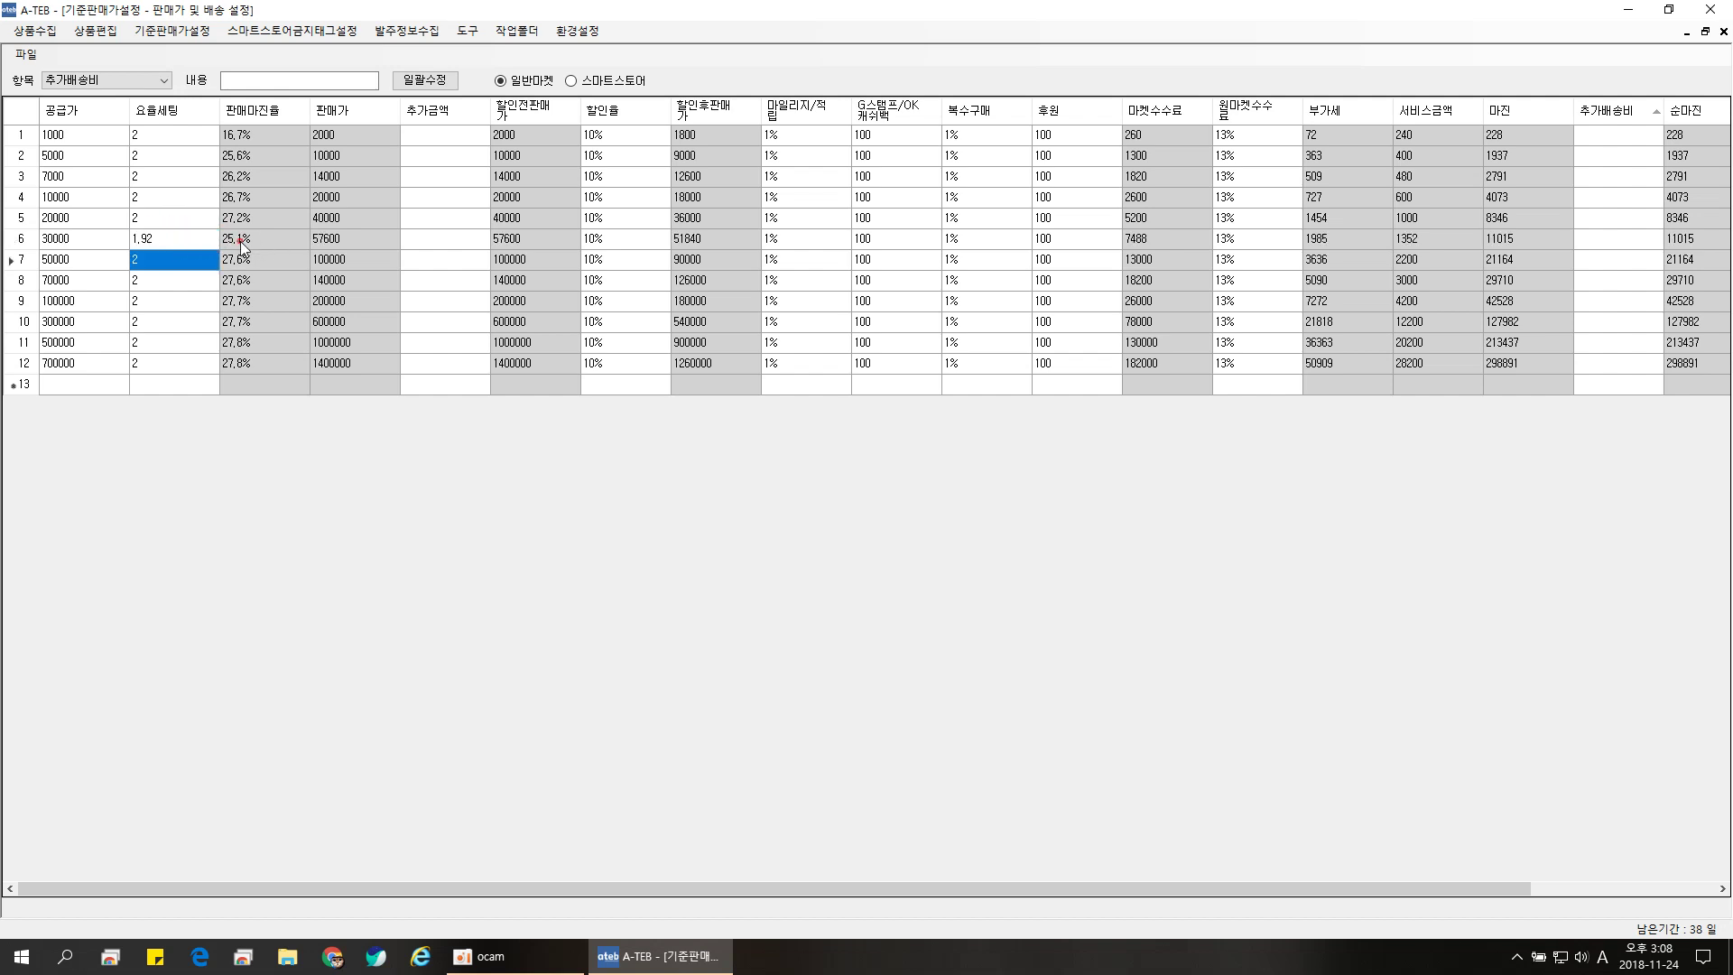
# Step: Set the 요율세팅 rate of the 20000 supply price row to 1.95
pyautogui.click(24, 239)
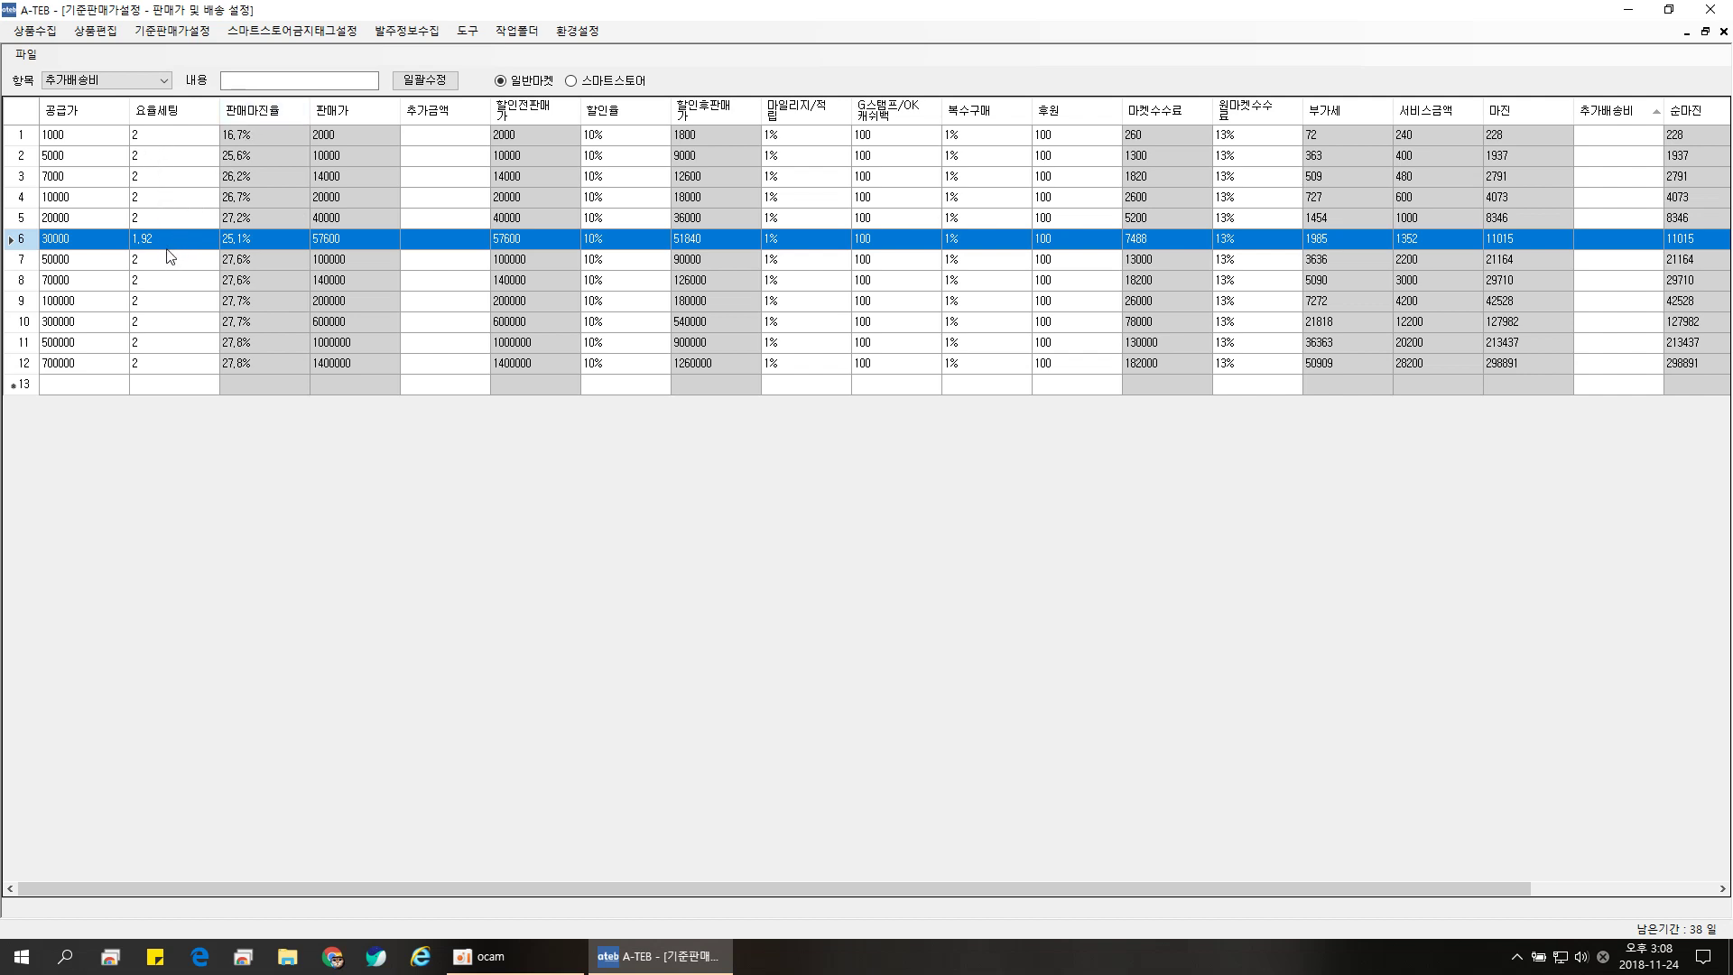
pyautogui.click(155, 218)
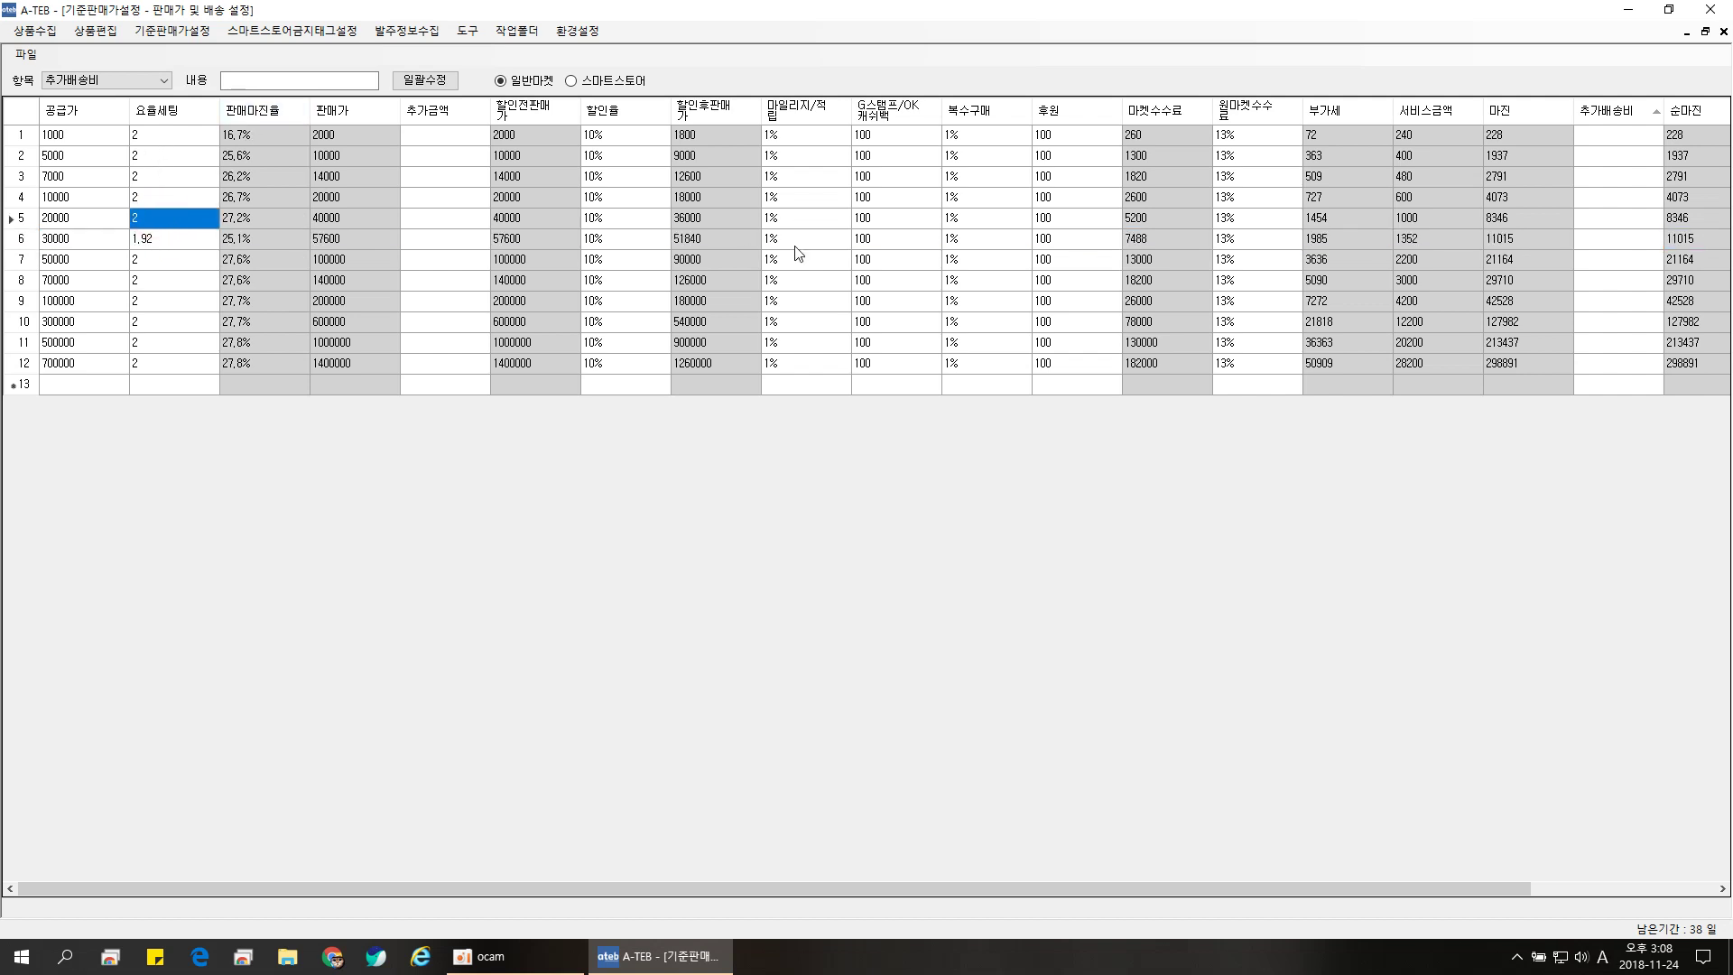
pyautogui.press('Down')
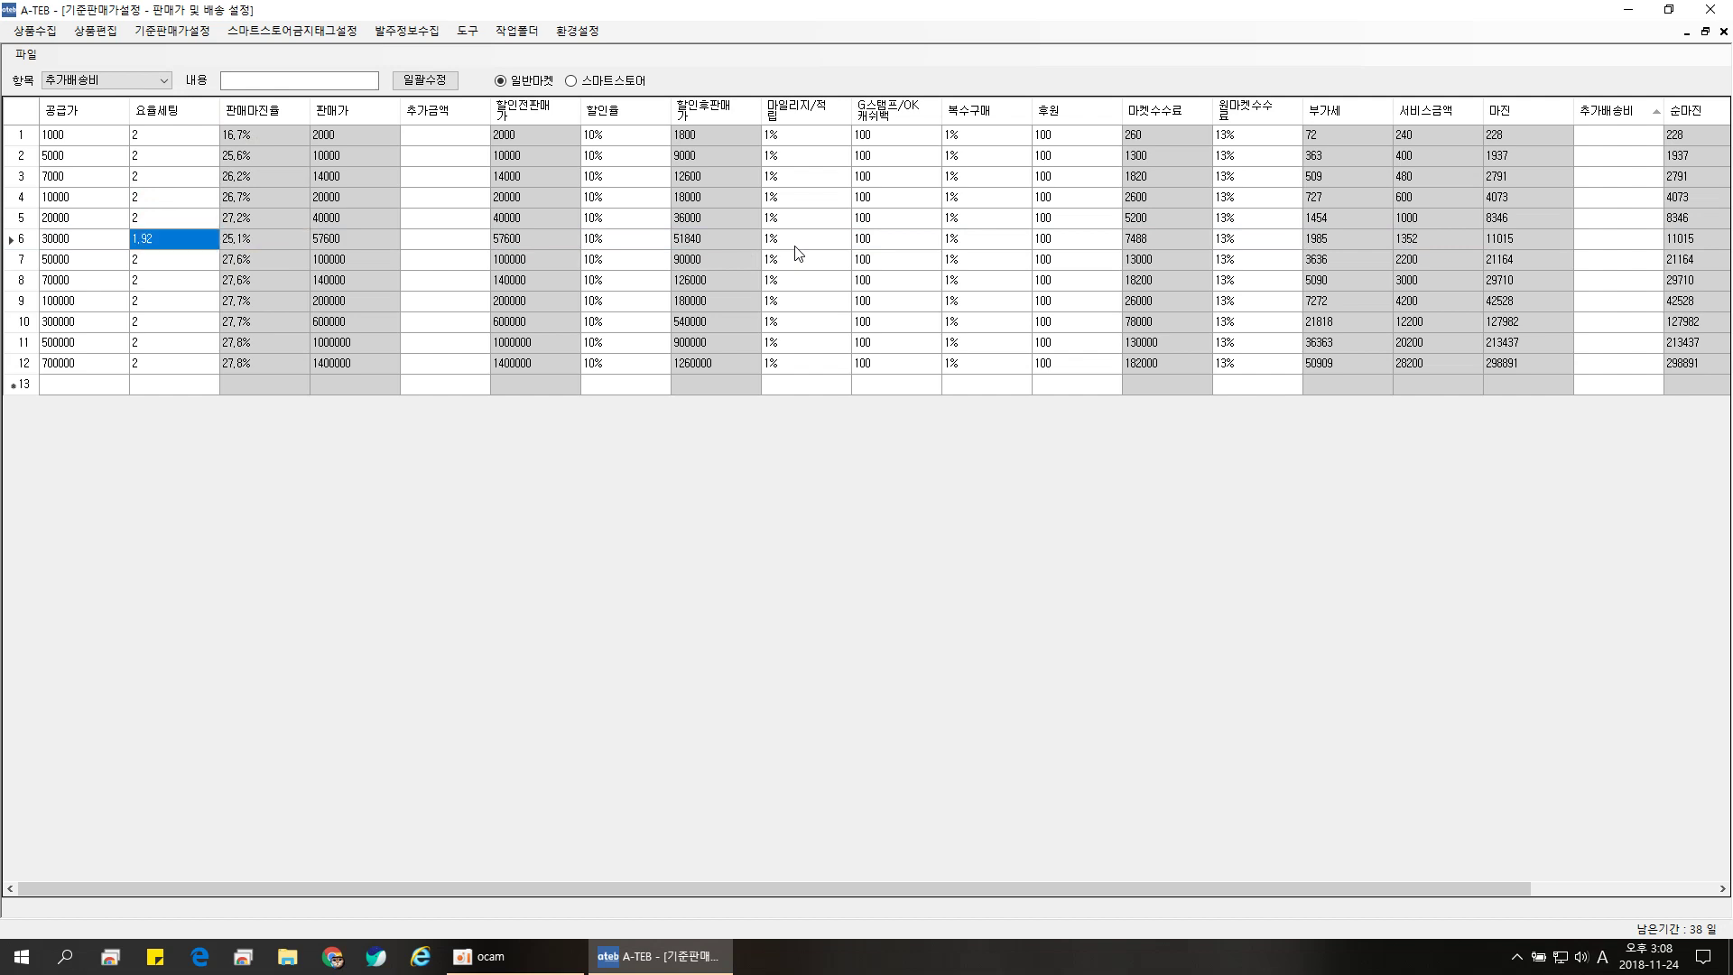
pyautogui.press('Up')
pyautogui.press('Right')
pyautogui.press('Left')
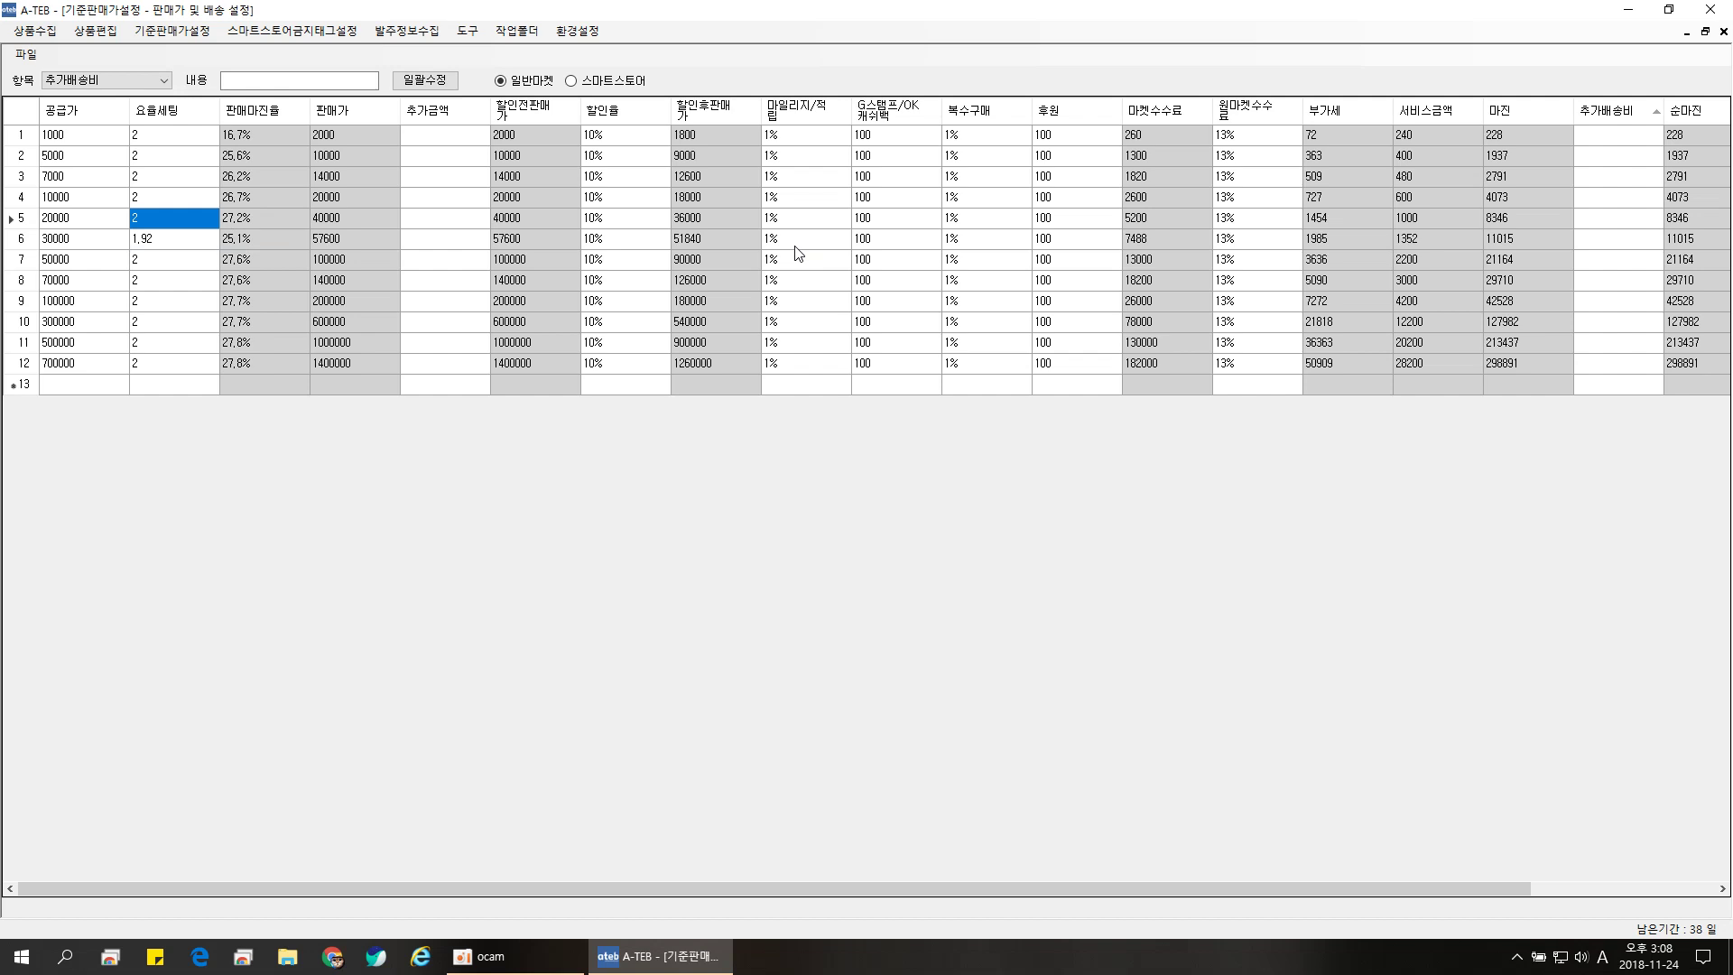
pyautogui.write('1.95')
pyautogui.press('Return')
# Step: Try a lower 요율세팅 rate for the 10000 supply price row and set it back to 2
pyautogui.press('Up')
pyautogui.press('Up')
pyautogui.write('1.')
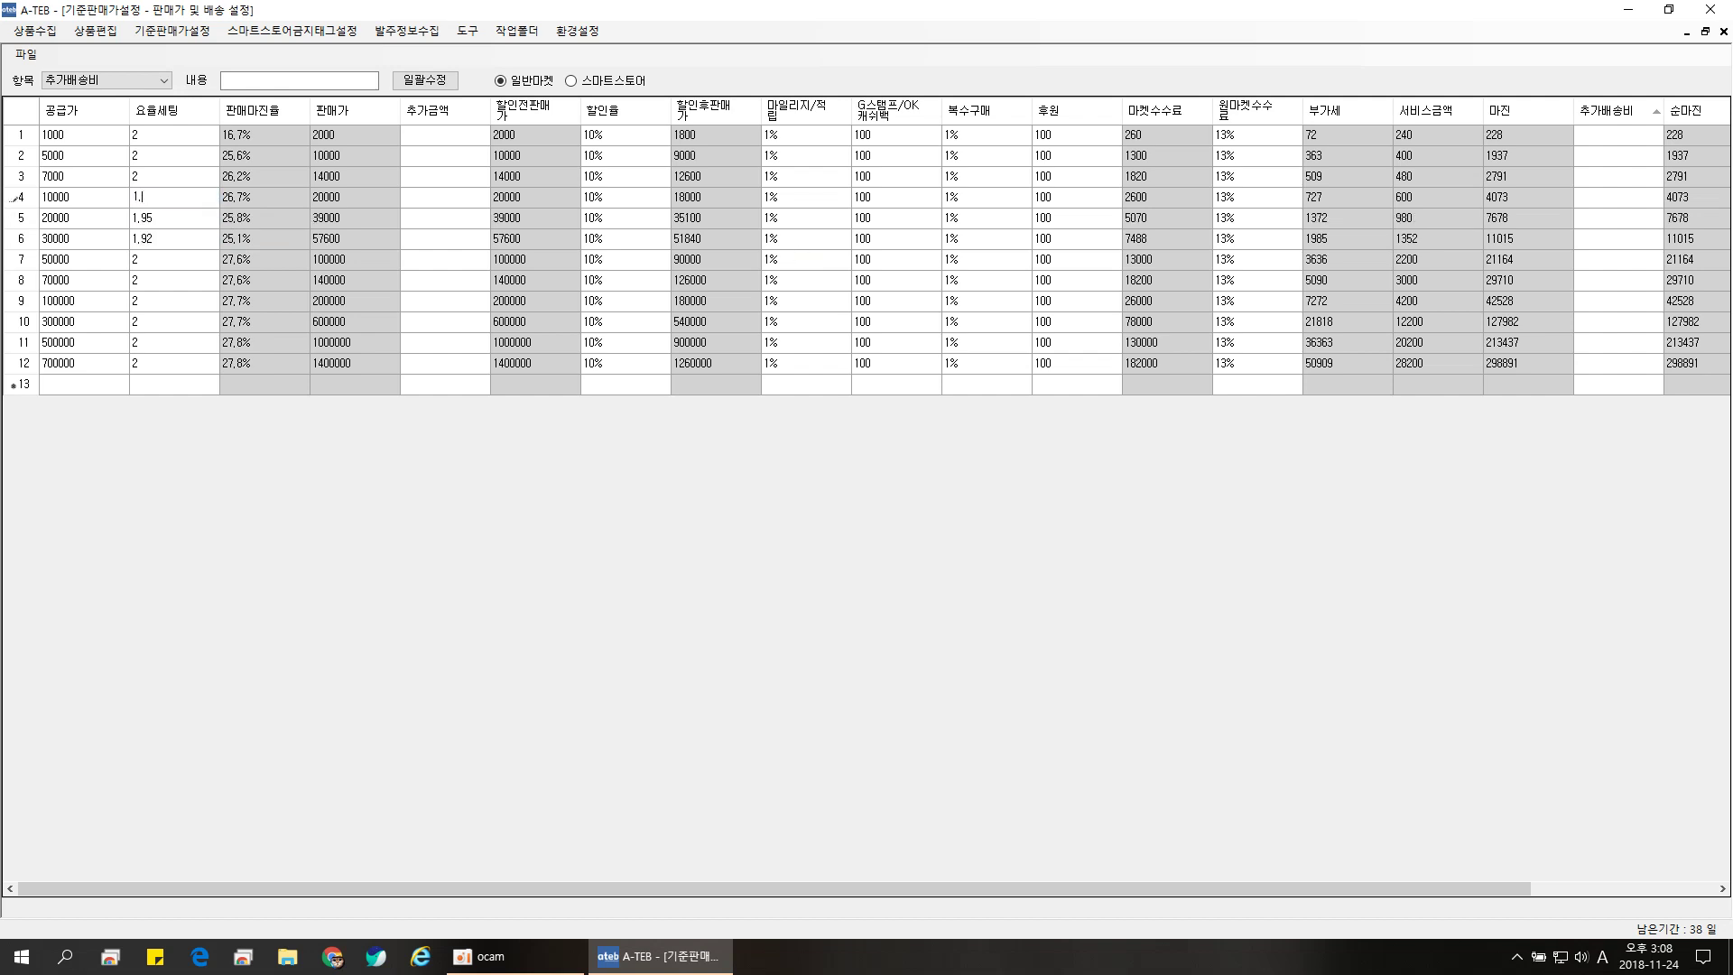
pyautogui.press('Return')
pyautogui.press('Up')
pyautogui.write('1,')
pyautogui.press('BackSpace')
pyautogui.press('BackSpace')
pyautogui.write('2')
pyautogui.press('Return')
# Step: Try a 요율세팅 rate of 2.2 for the 7000 supply price row and settle on 2.1
pyautogui.press('Up')
pyautogui.press('Up')
pyautogui.write('2,2')
pyautogui.press('Return')
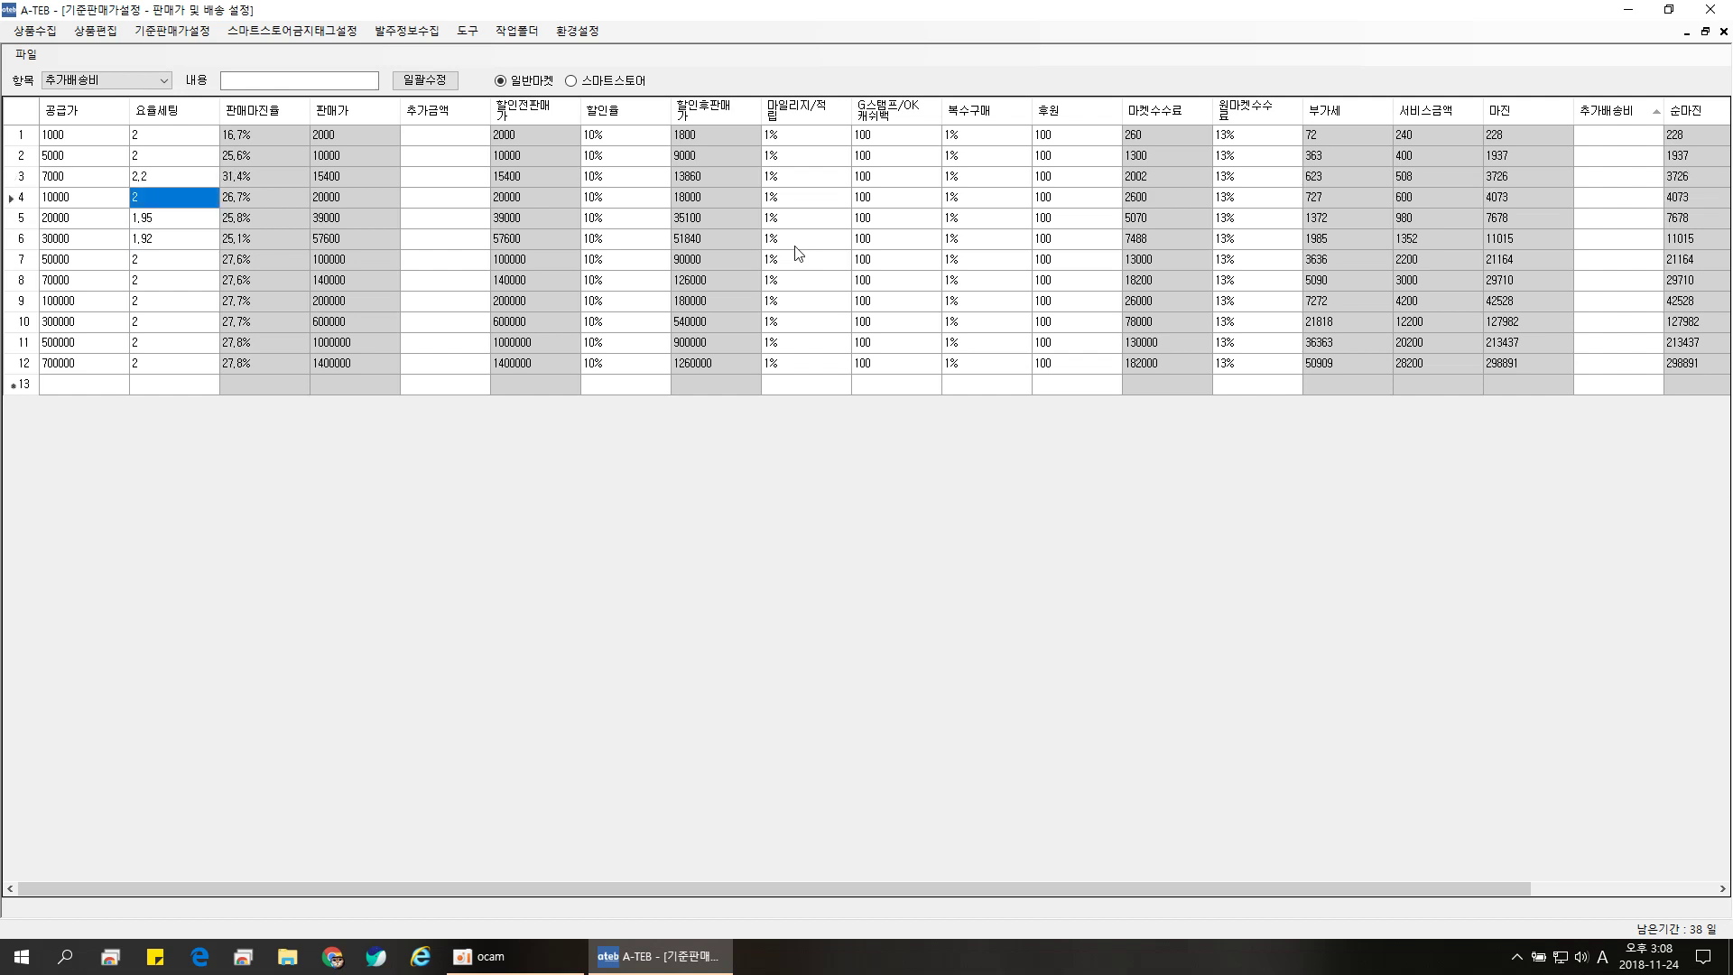
pyautogui.press('Up')
pyautogui.write('2,1')
pyautogui.press('Return')
# Step: Set the 요율세팅 rate of the 5000 supply price row to 2.3
pyautogui.press('Up')
pyautogui.press('Up')
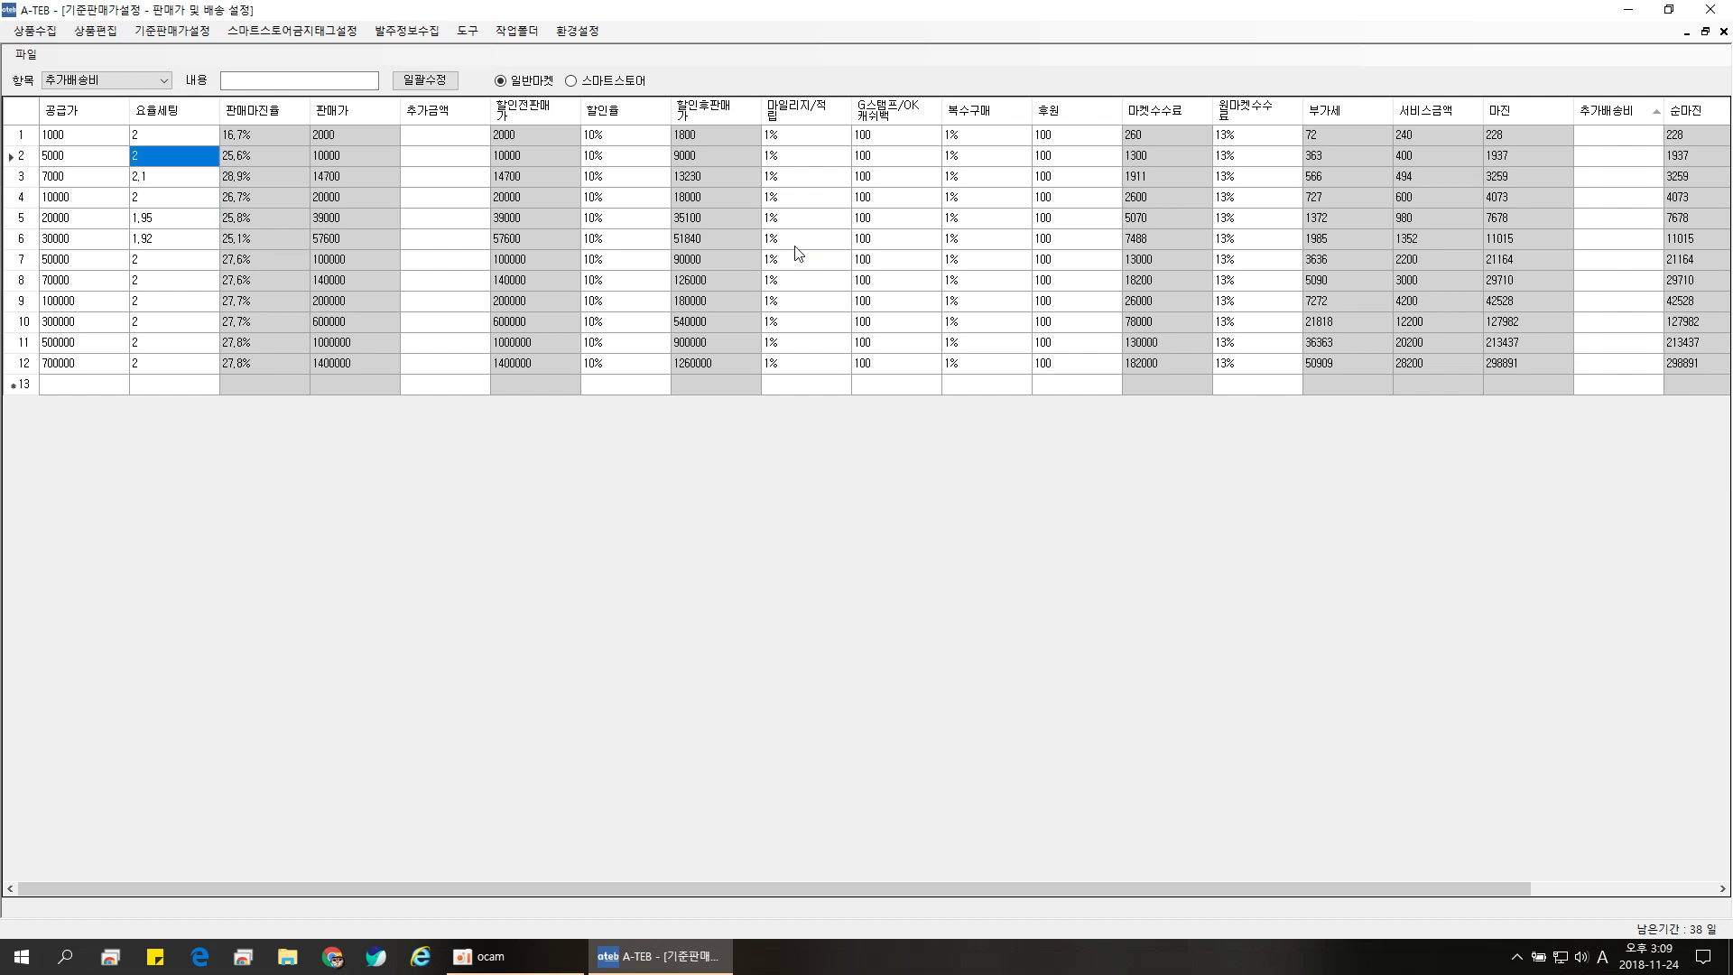
pyautogui.write('2,3')
pyautogui.press('Return')
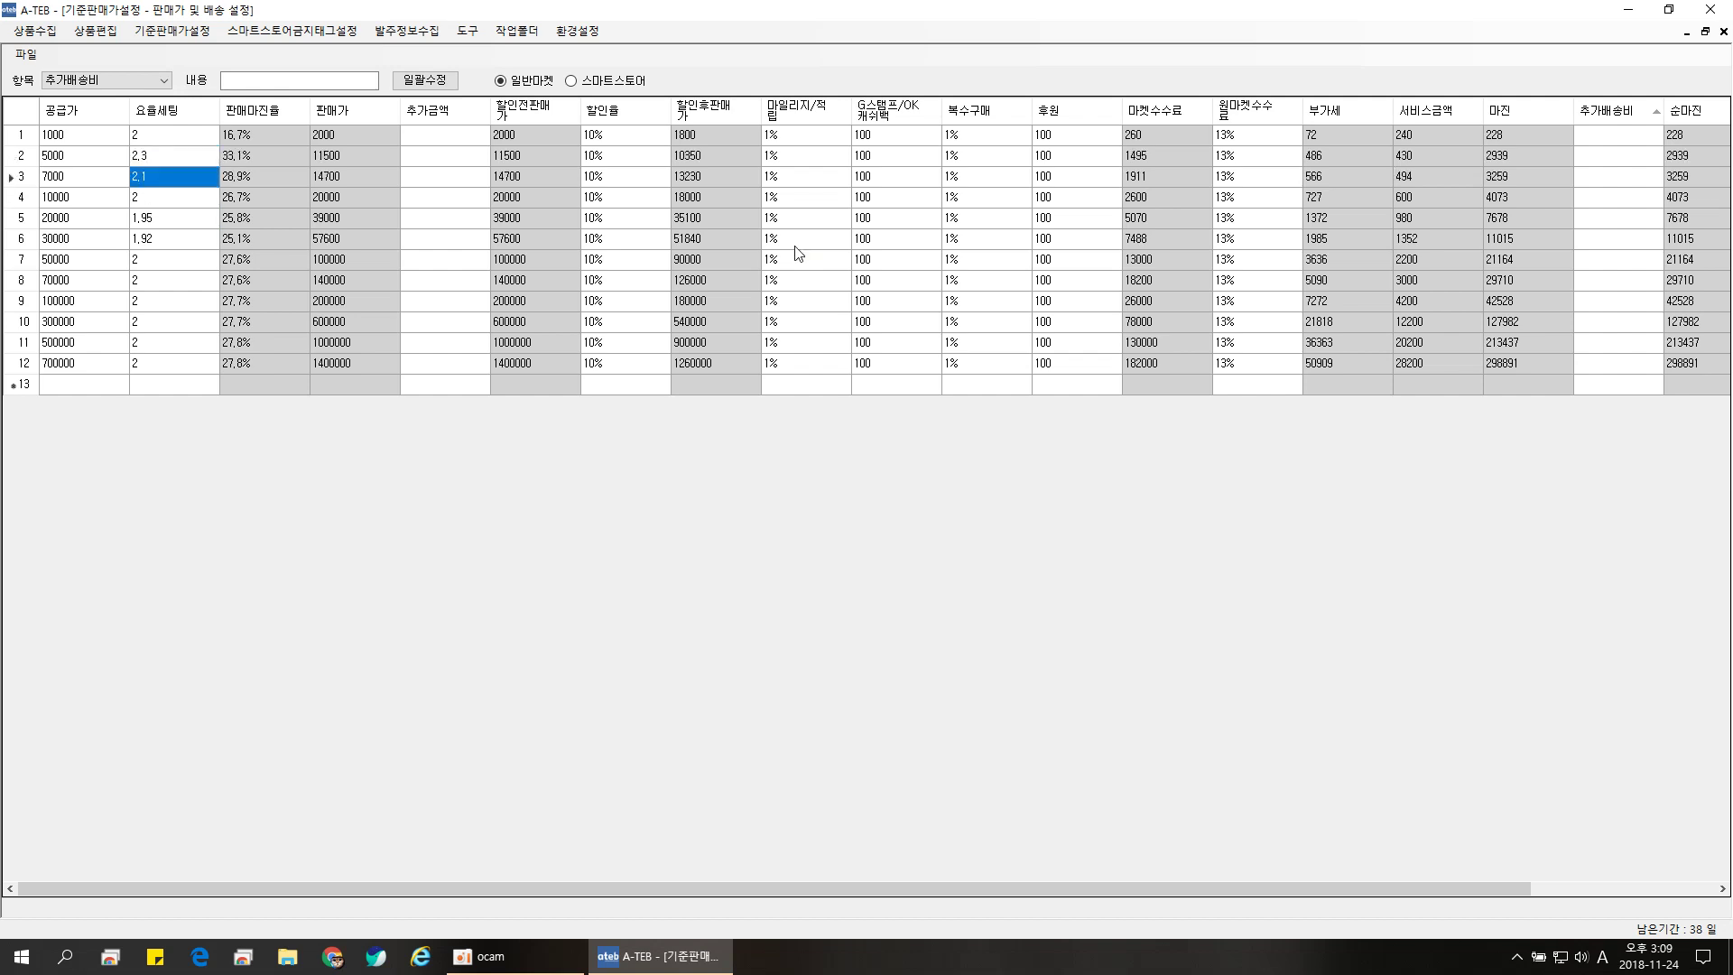
# Step: Try a 요율세팅 rate of 2.5 for the 1000 supply price row and settle on 2.8
pyautogui.press('Up')
pyautogui.press('Up')
pyautogui.write('2,5')
pyautogui.press('Return')
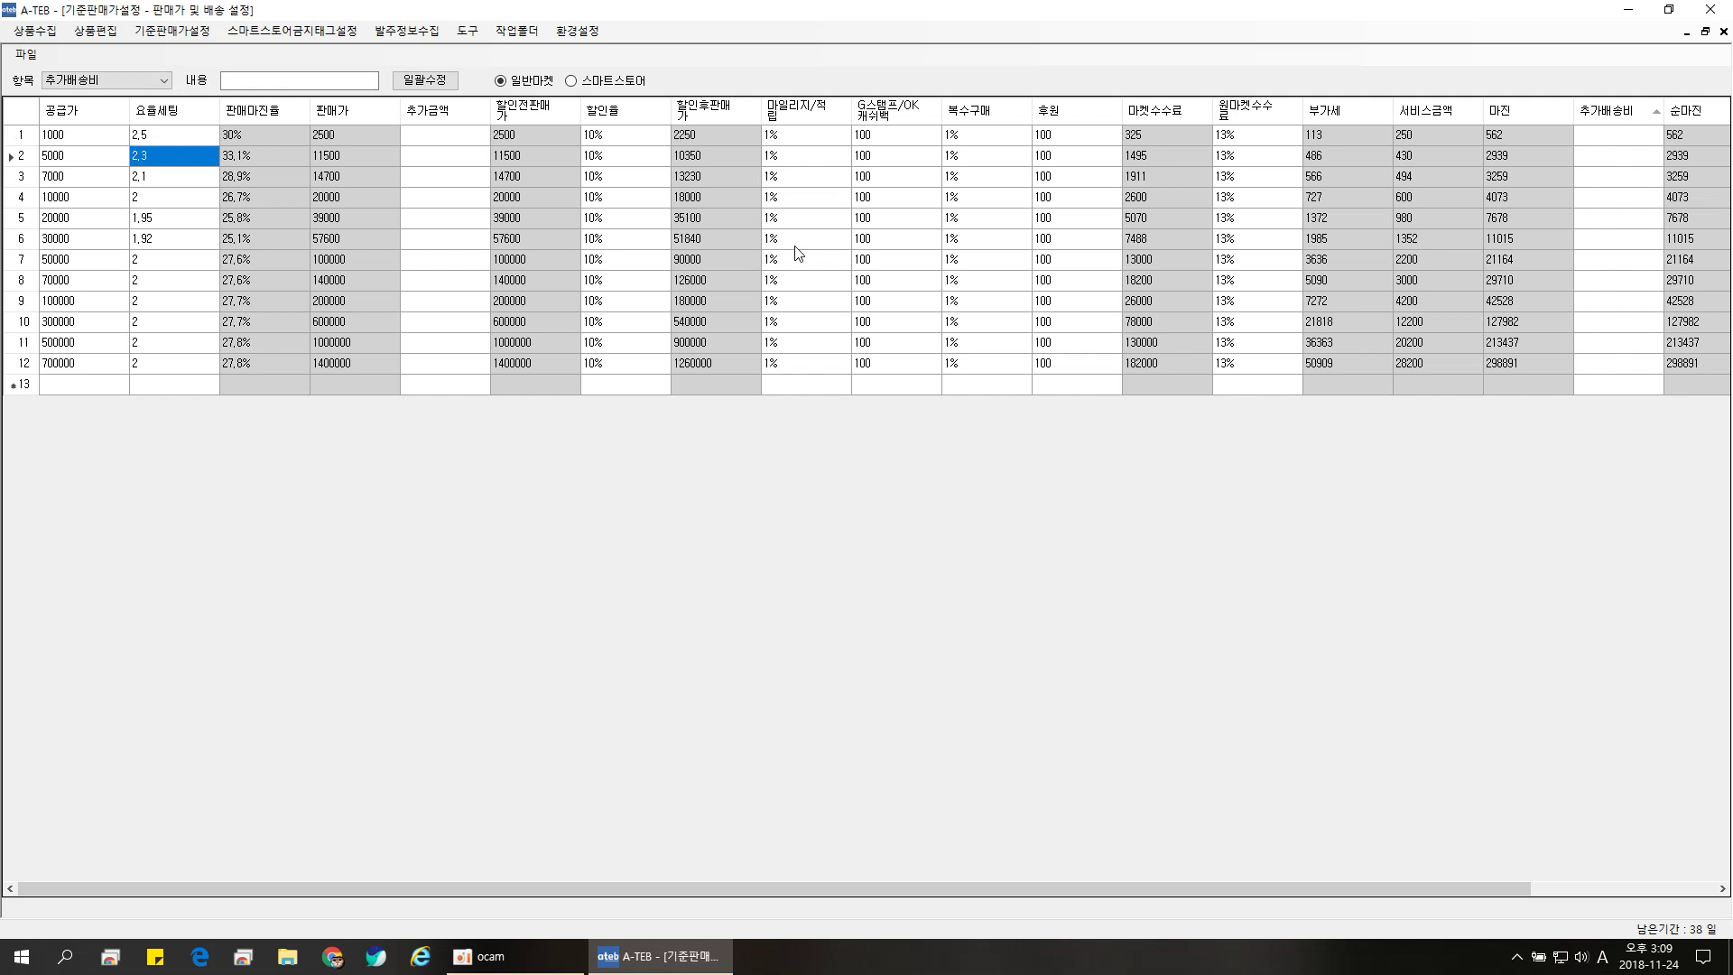
pyautogui.press('Up')
pyautogui.write('2,8')
pyautogui.press('Return')
# Step: Set the 요율세팅 rates of the 50000, 70000 and 100000 supply price rows to 1.9, 1.88 and 1.85
pyautogui.press('Down')
pyautogui.press('Down')
pyautogui.press('Down')
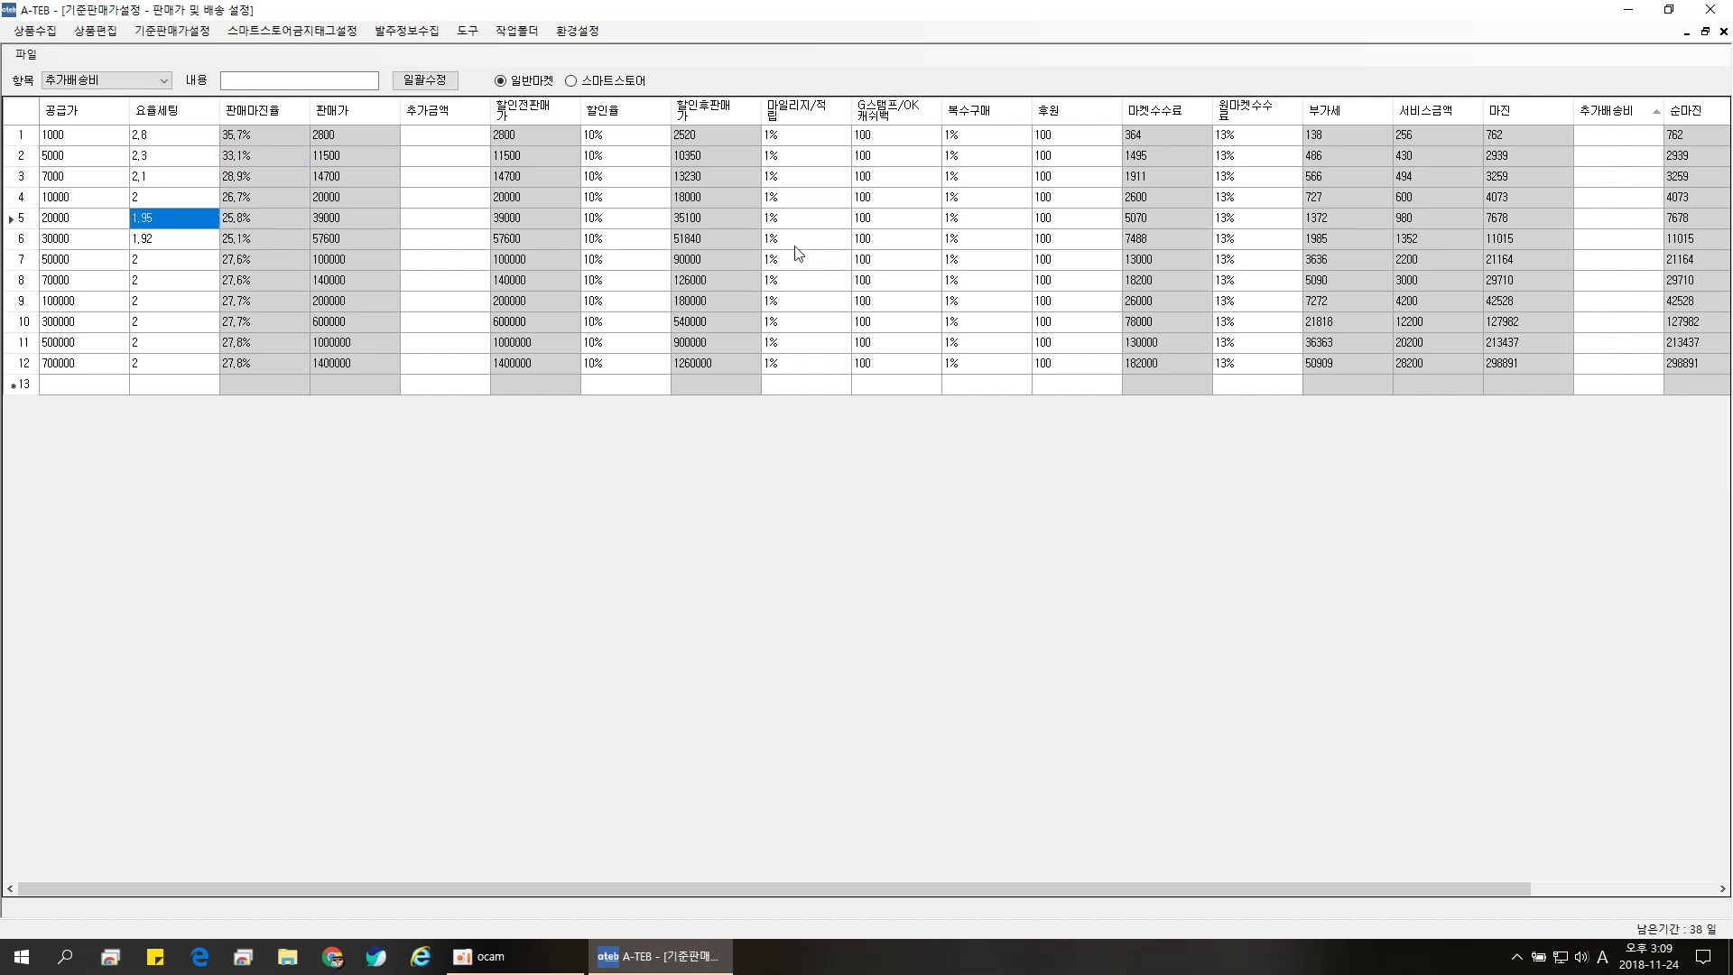
pyautogui.press('Down')
pyautogui.press('Down')
pyautogui.write('1,9')
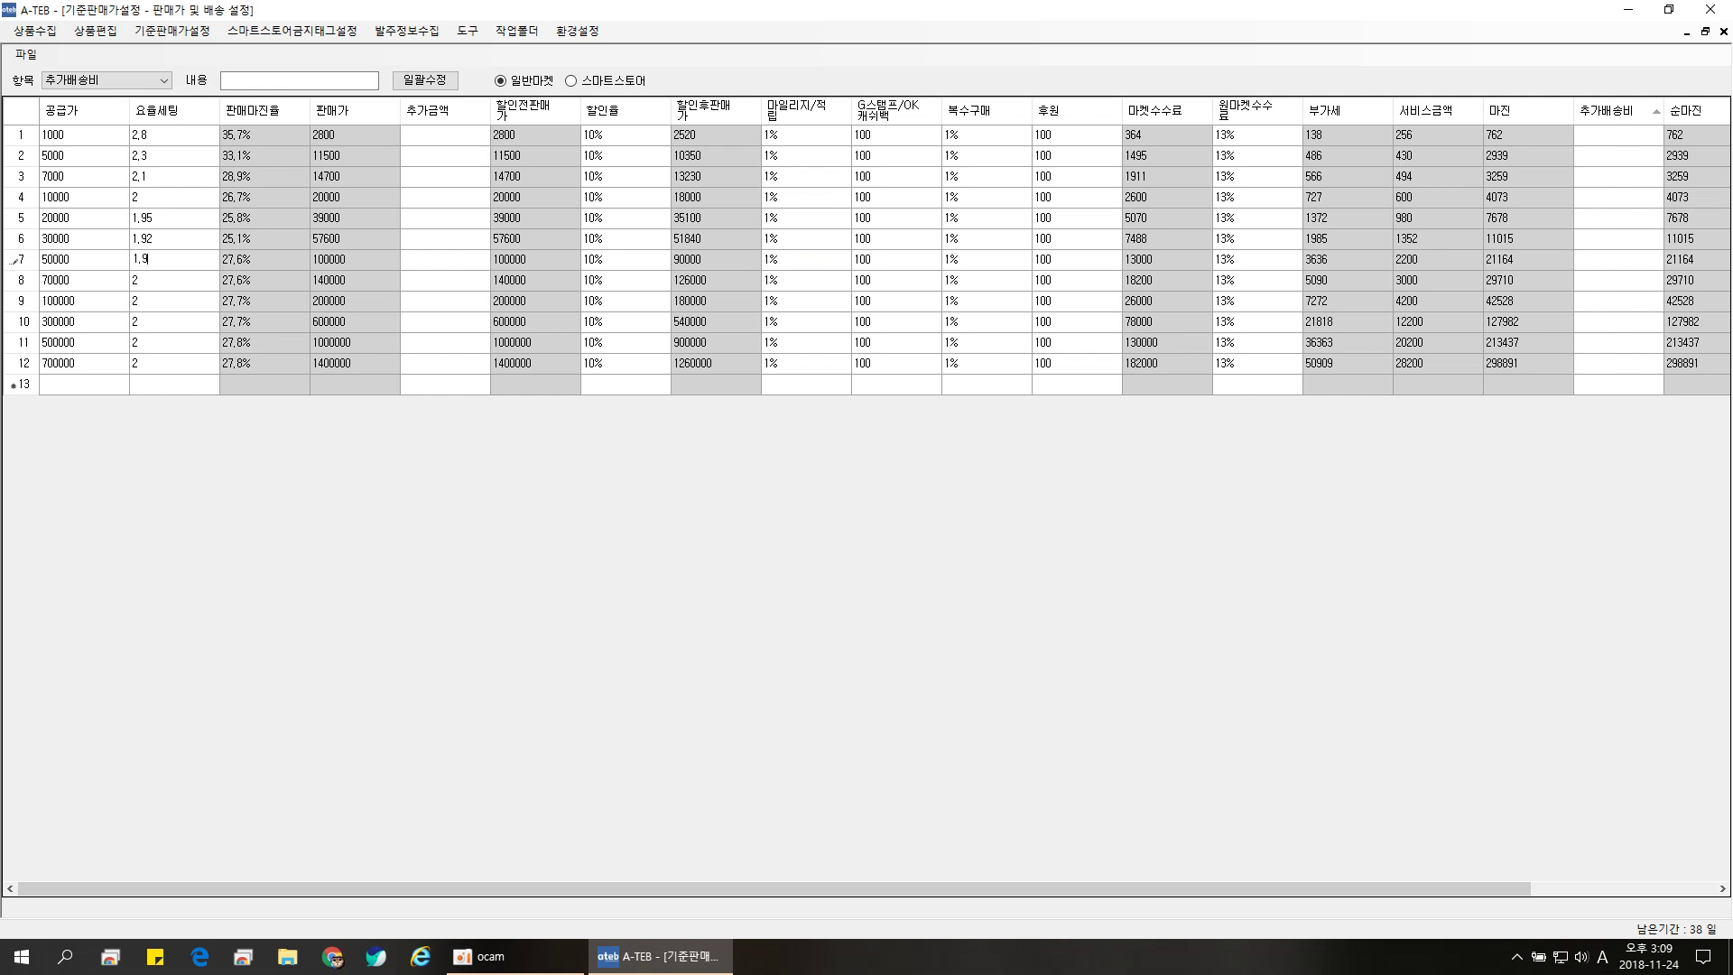
pyautogui.press('Return')
pyautogui.write('1,88')
pyautogui.press('Return')
pyautogui.write('1,85')
pyautogui.press('Return')
# Step: Set the 요율세팅 rates of the 300000, 500000 and 700000 supply price rows to 1.8, 1.75 and 1.73
pyautogui.write('1,')
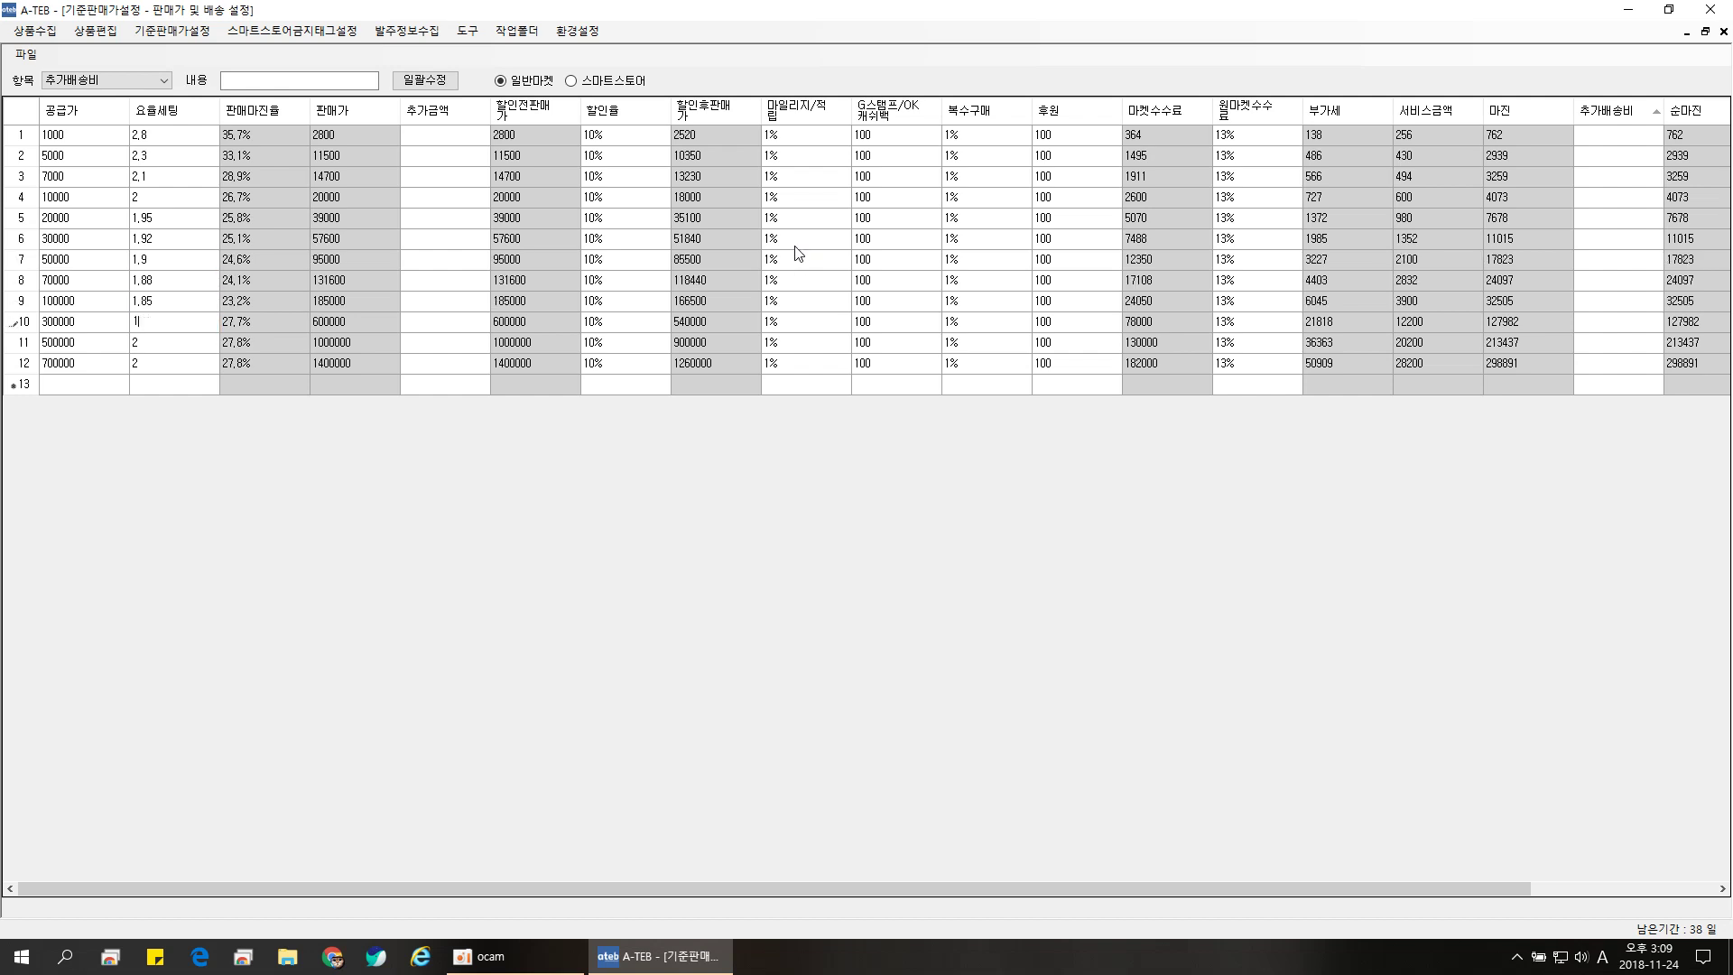
pyautogui.press('Return')
pyautogui.write('1,75')
pyautogui.press('Return')
pyautogui.write('1,73')
pyautogui.press('Return')
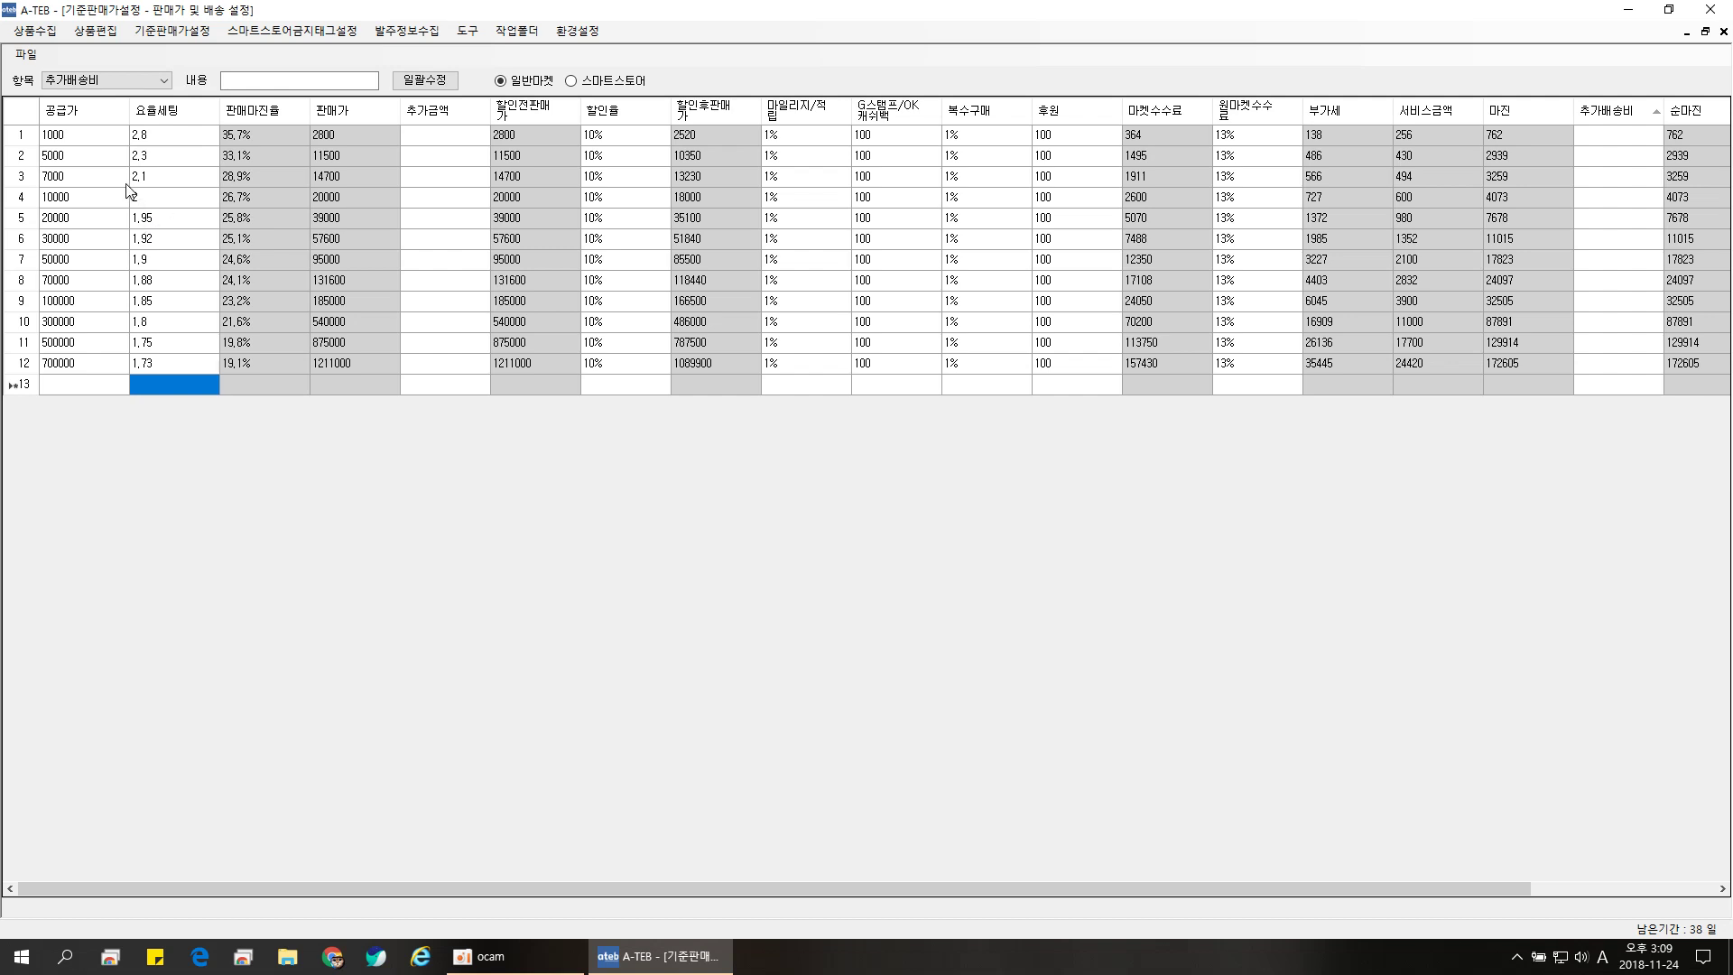
# Step: Compare the rate, discount and discounted selling price of the 10000 and 30000 supply price rows
pyautogui.click(65, 201)
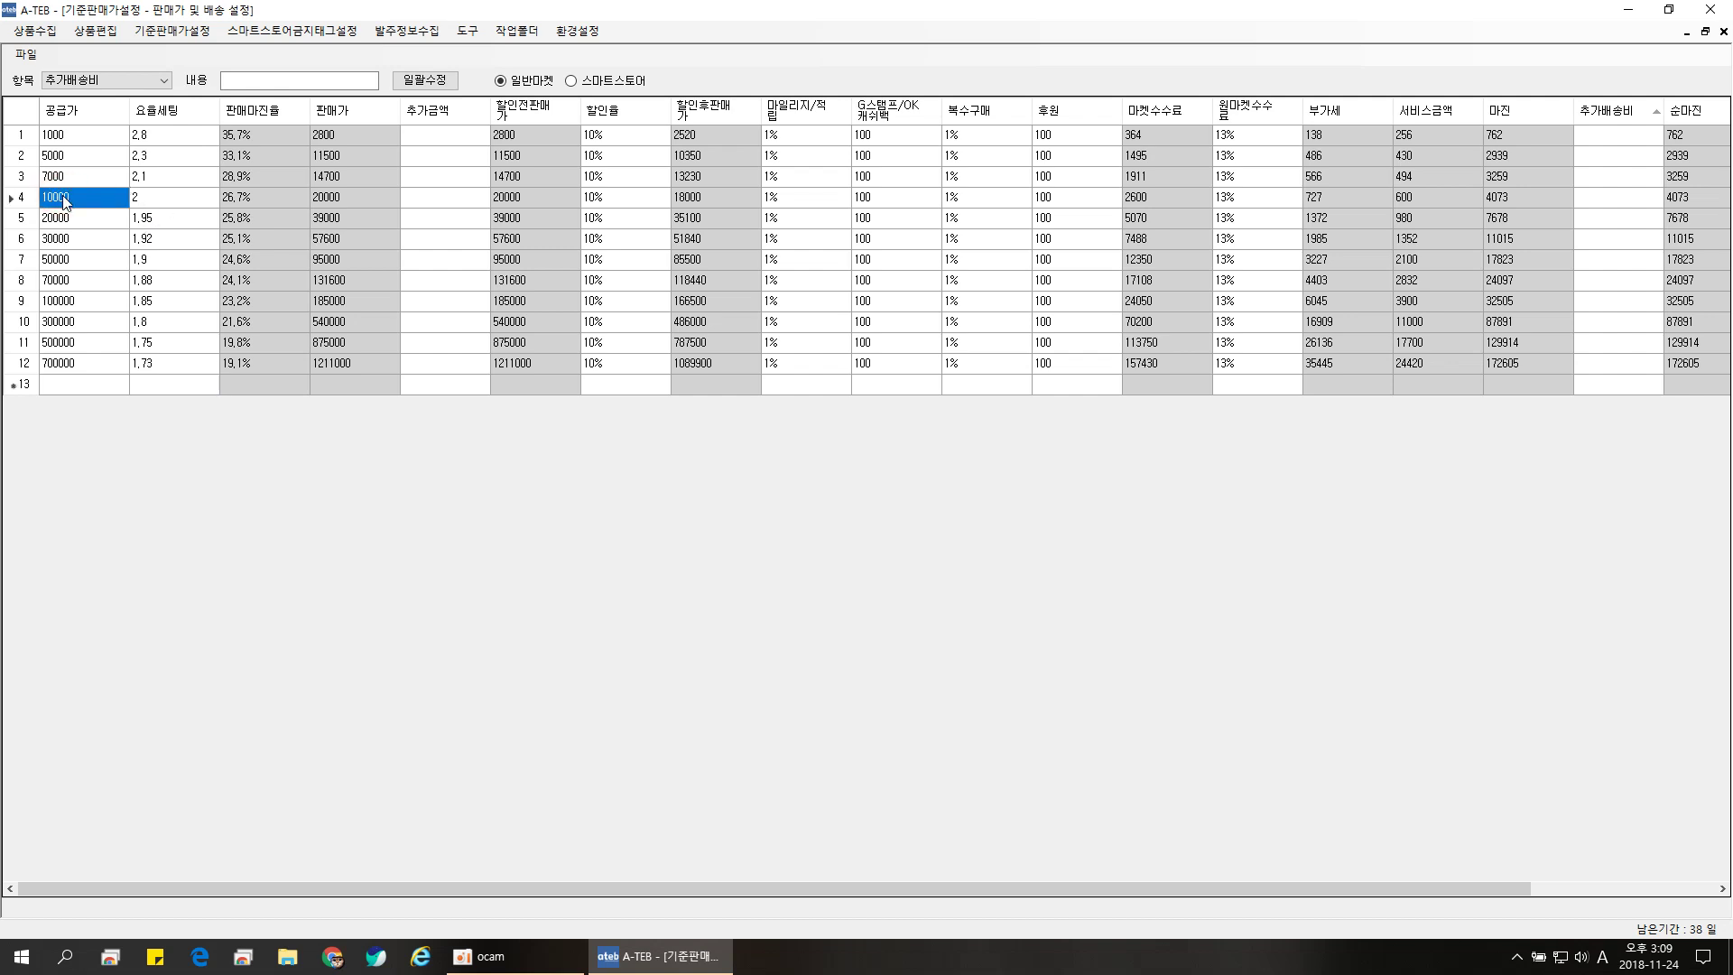
pyautogui.click(151, 198)
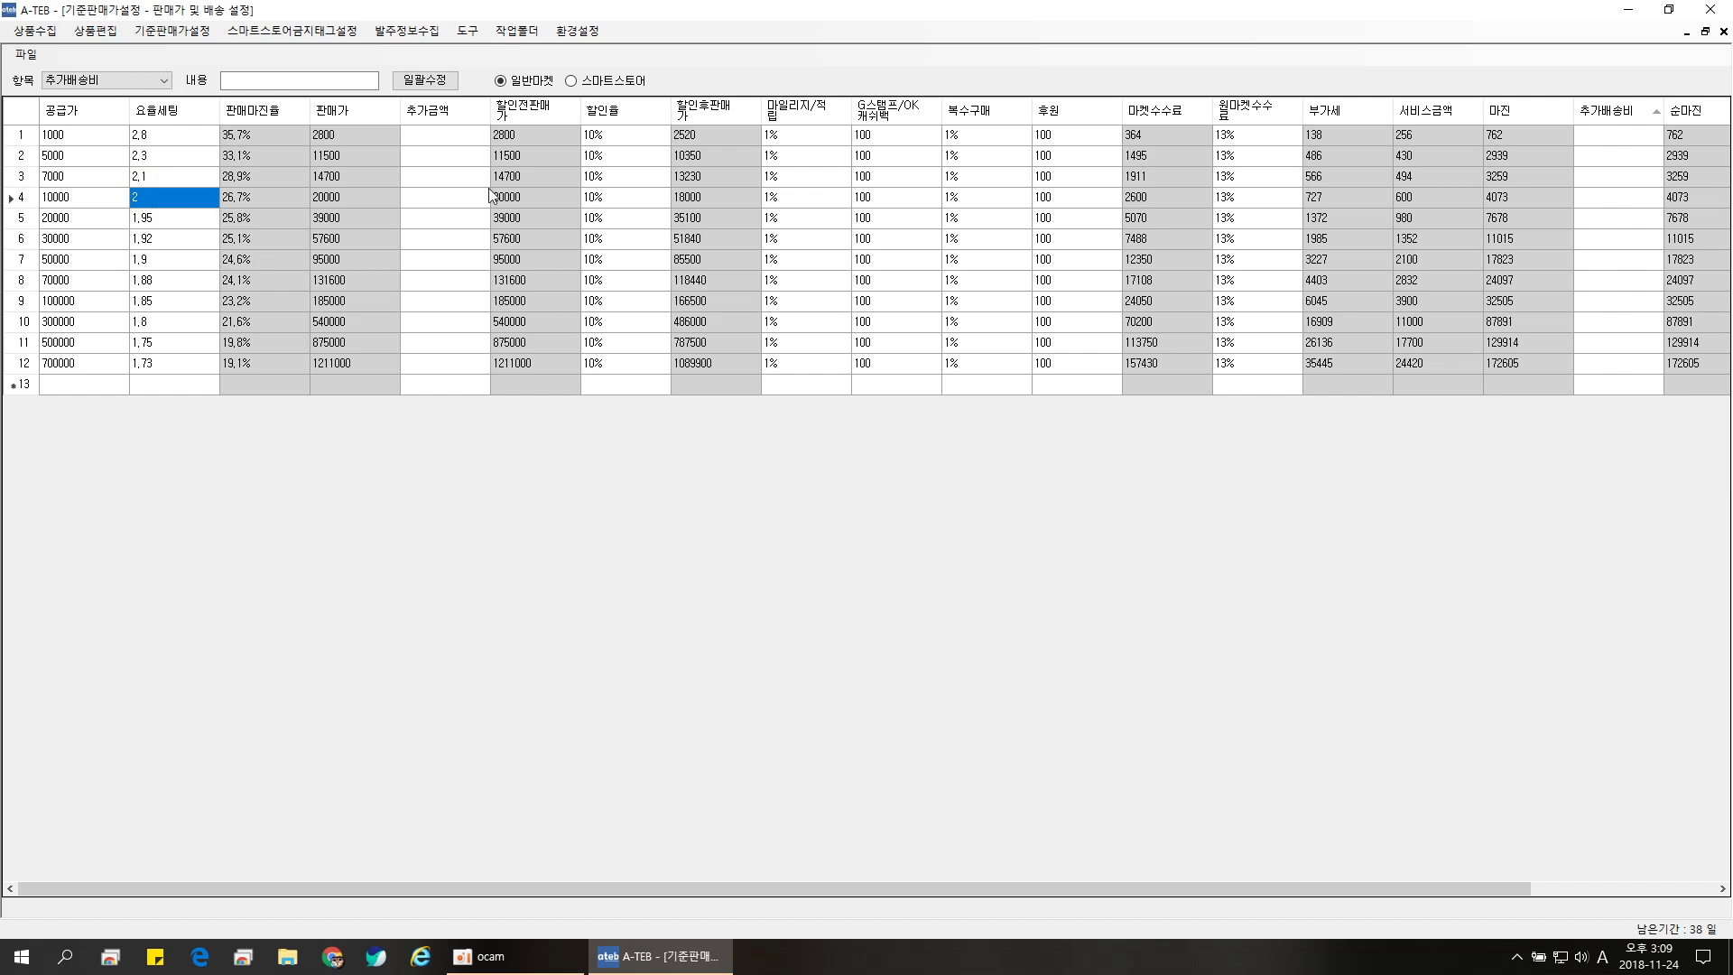
pyautogui.click(527, 194)
pyautogui.click(609, 196)
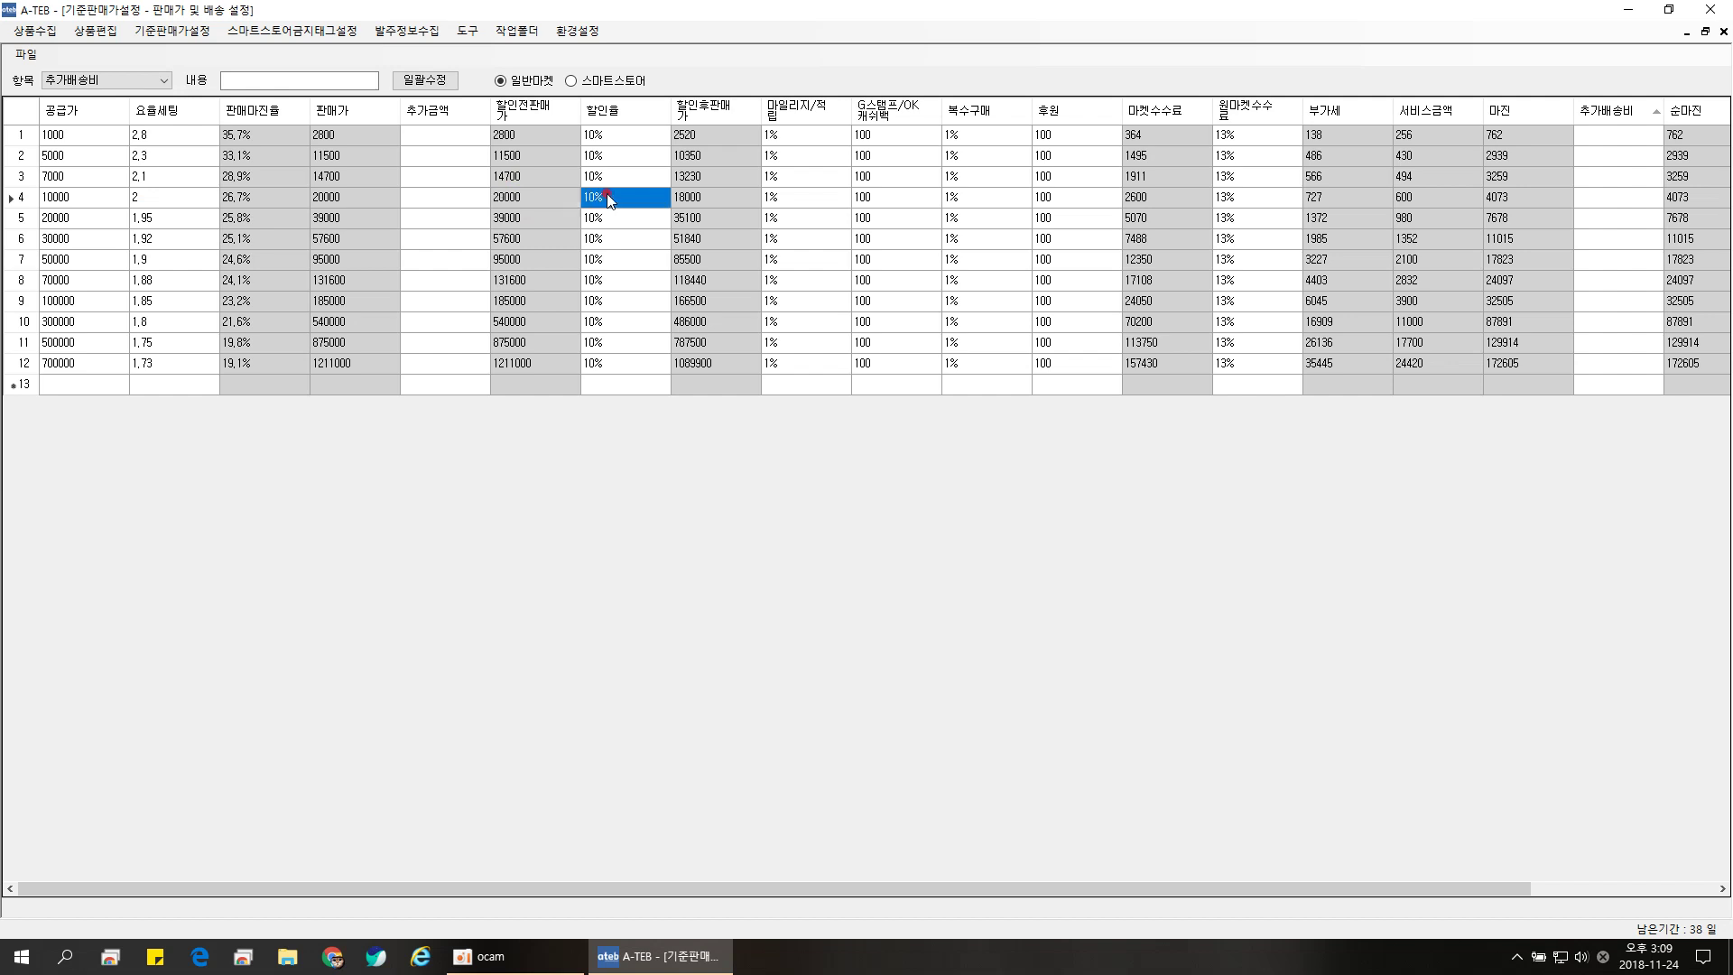
pyautogui.click(707, 197)
pyautogui.click(56, 242)
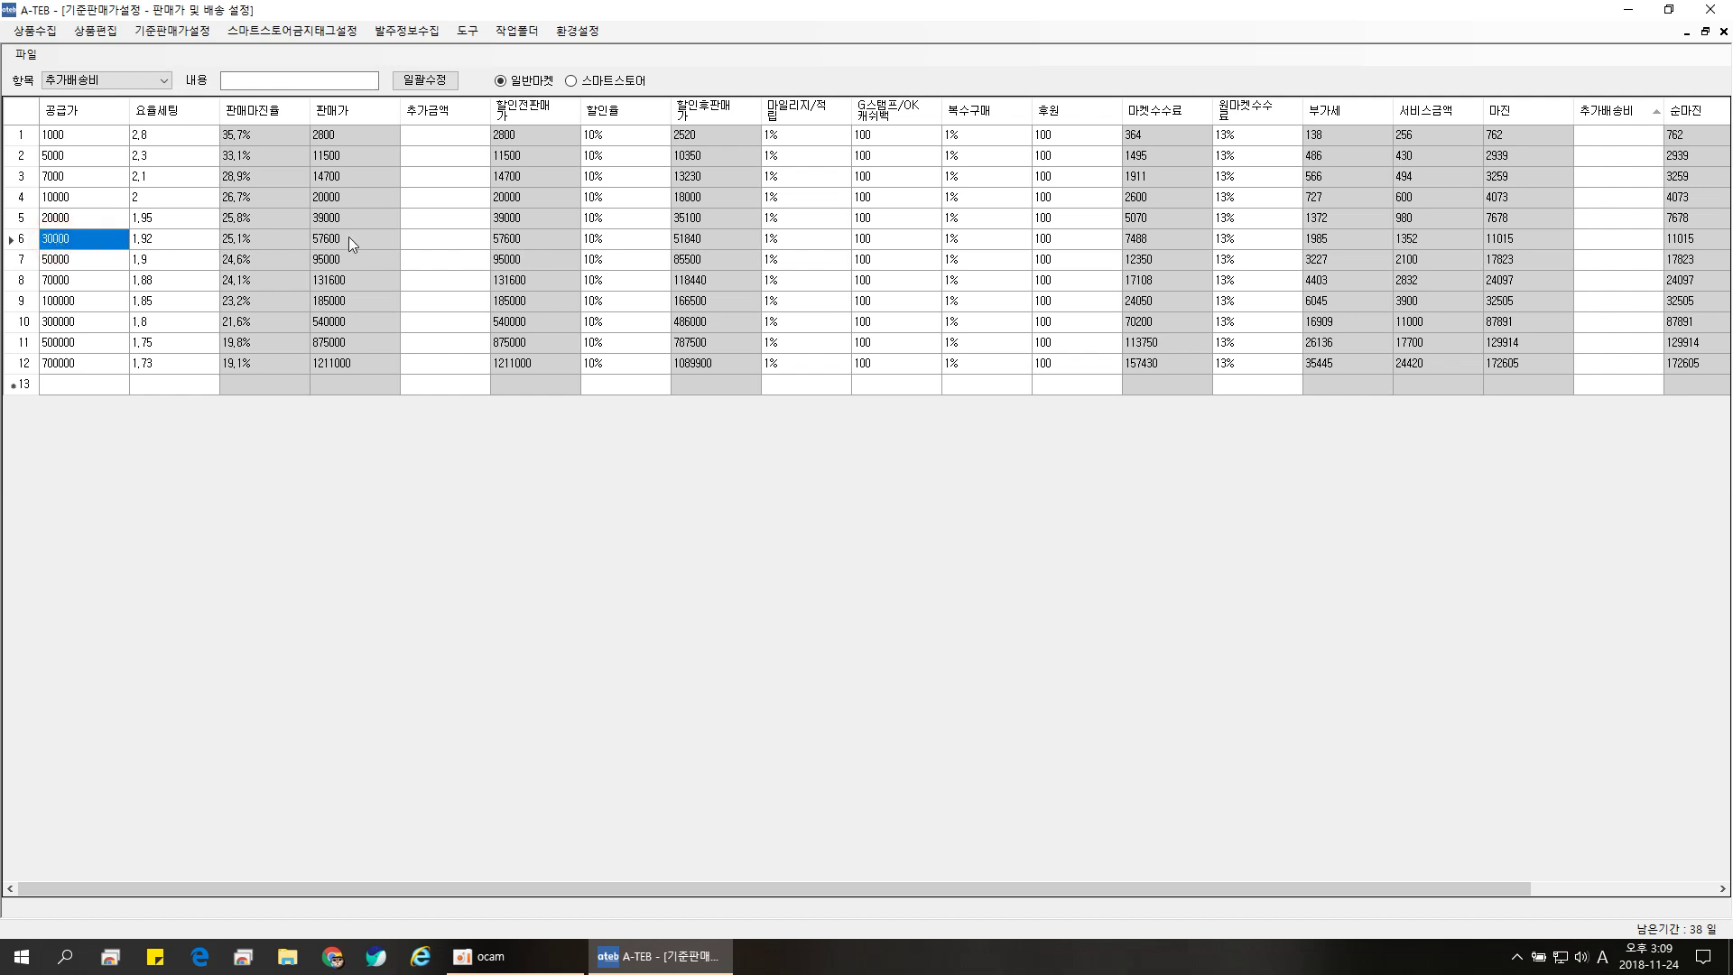
pyautogui.click(702, 238)
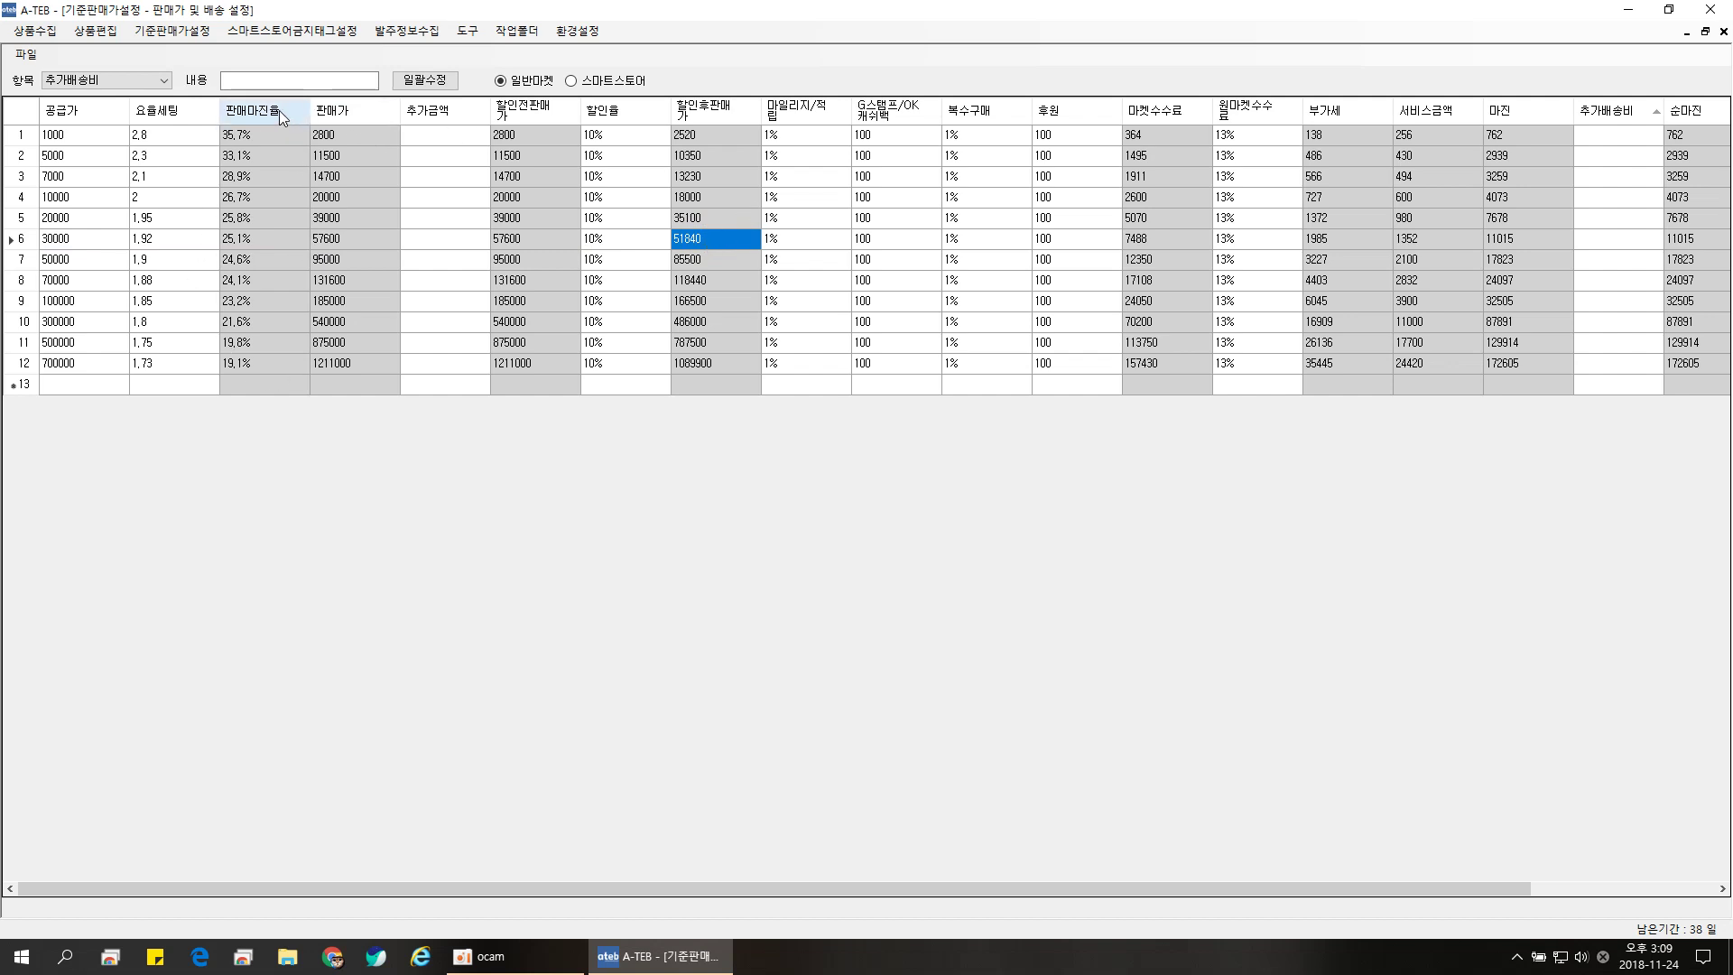
# Step: Save the price table as an Excel file named AAA_10%_유배 in the 03.기준판매가설정 folder
pyautogui.click(25, 54)
pyautogui.click(54, 94)
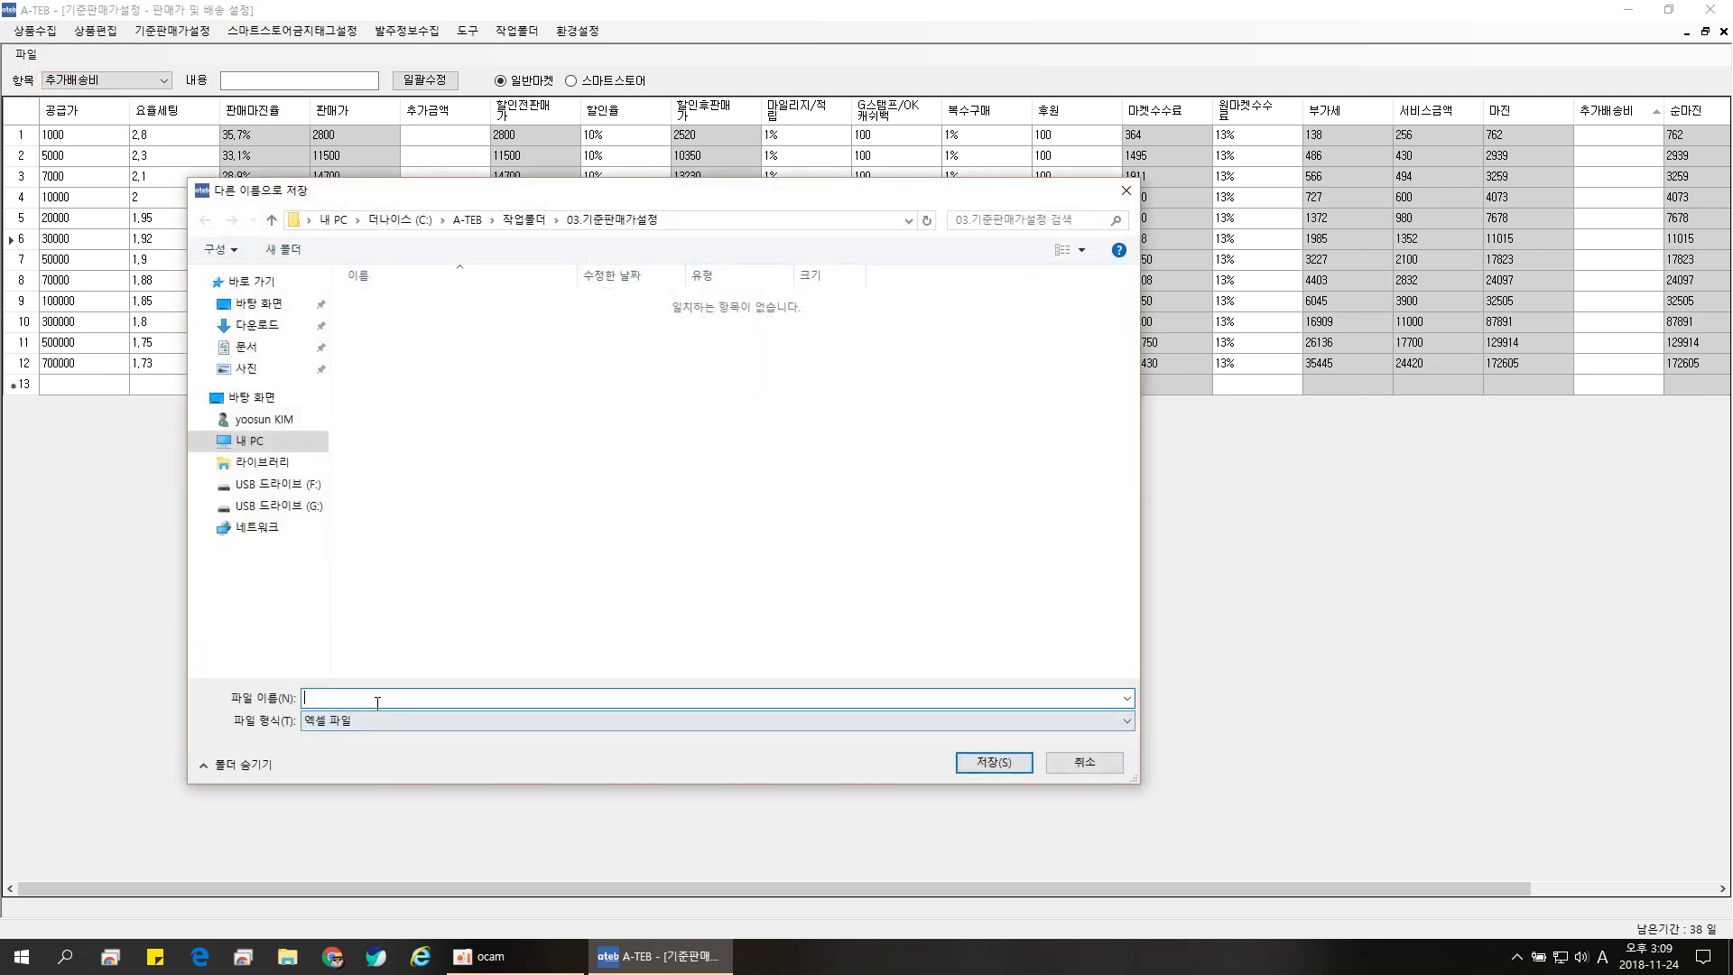
pyautogui.press('Hangul')
pyautogui.write('판매')
pyautogui.press('BackSpace')
pyautogui.press('BackSpace')
pyautogui.press('Hangul')
pyautogui.write('AAA_10%_d')
pyautogui.press('BackSpace')
pyautogui.press('Hangul')
pyautogui.write('유배')
pyautogui.click(988, 763)
pyautogui.click(902, 542)
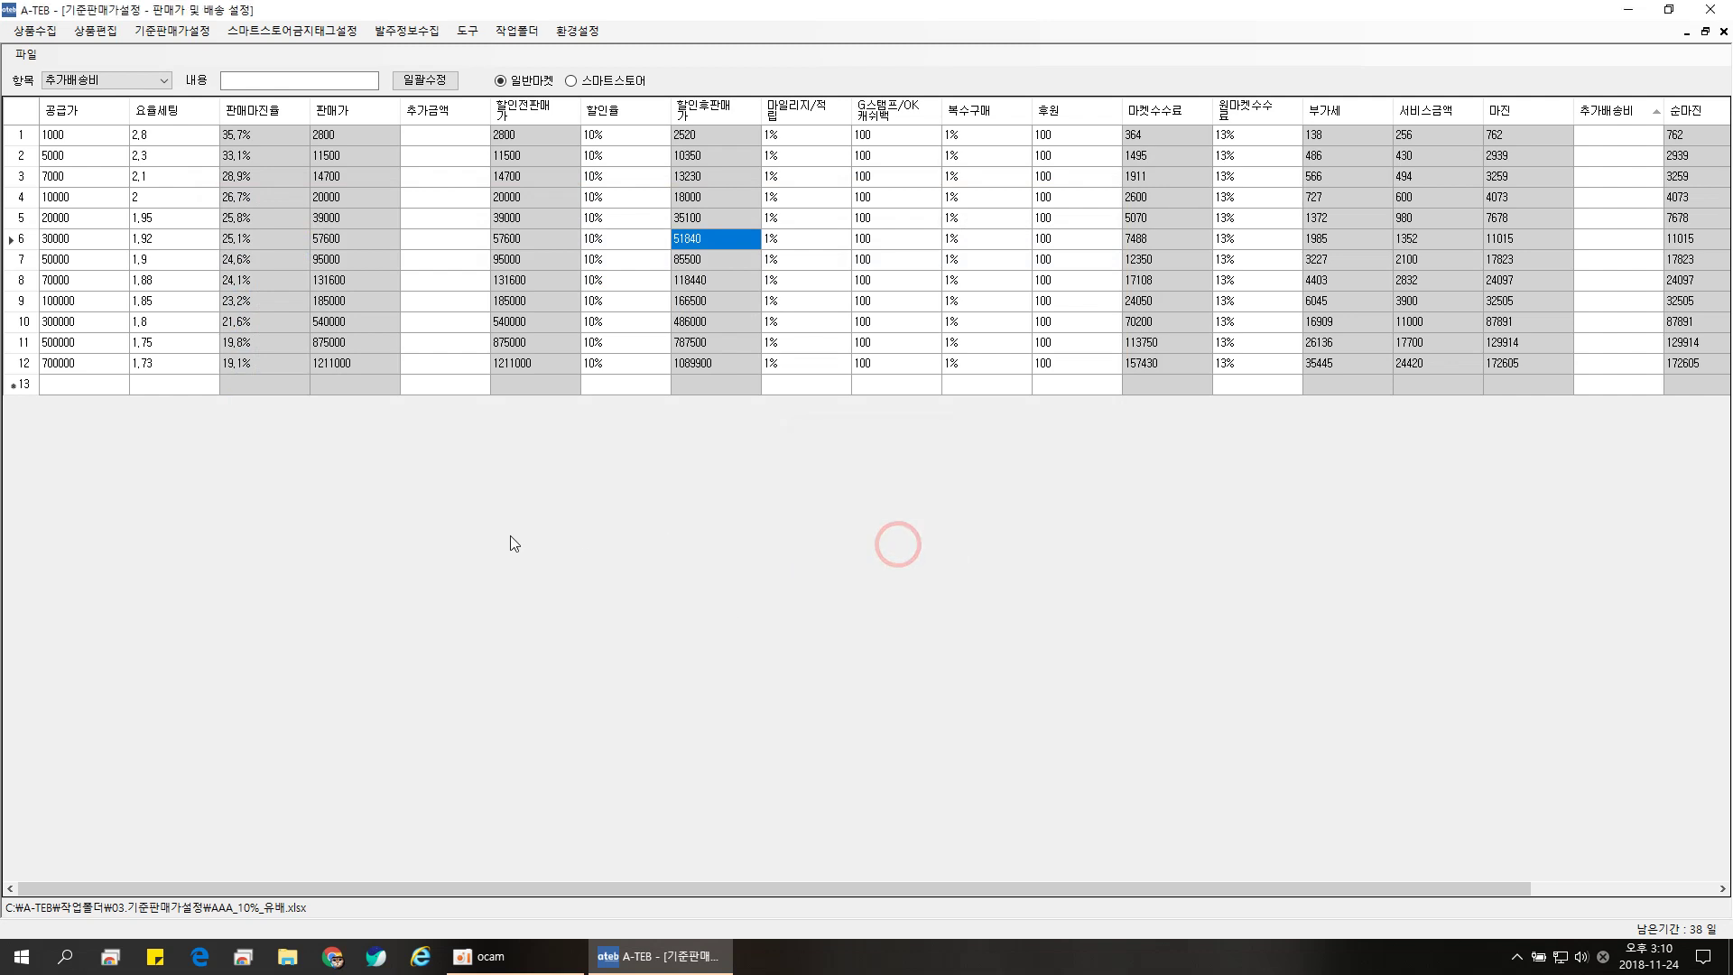
# Step: Open the 작업폴더 in File Explorer and look inside 03.기준판매가설정 for the saved price file
pyautogui.click(502, 538)
pyautogui.click(521, 31)
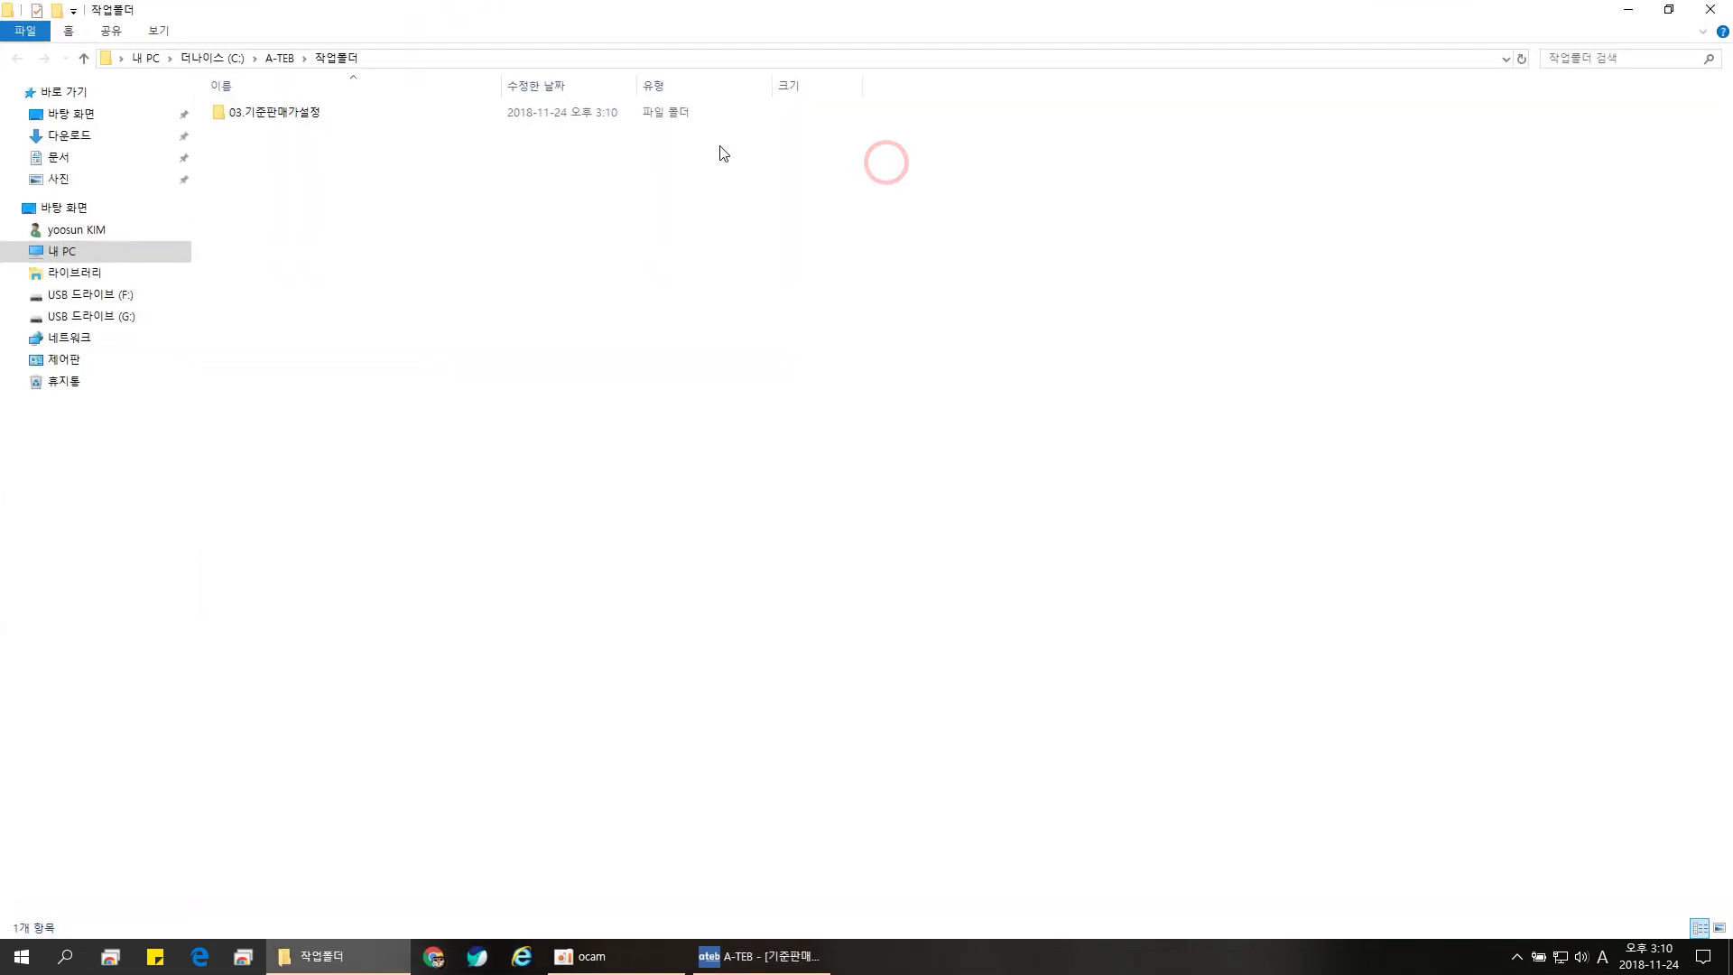
pyautogui.click(281, 57)
pyautogui.doubleClick(254, 114)
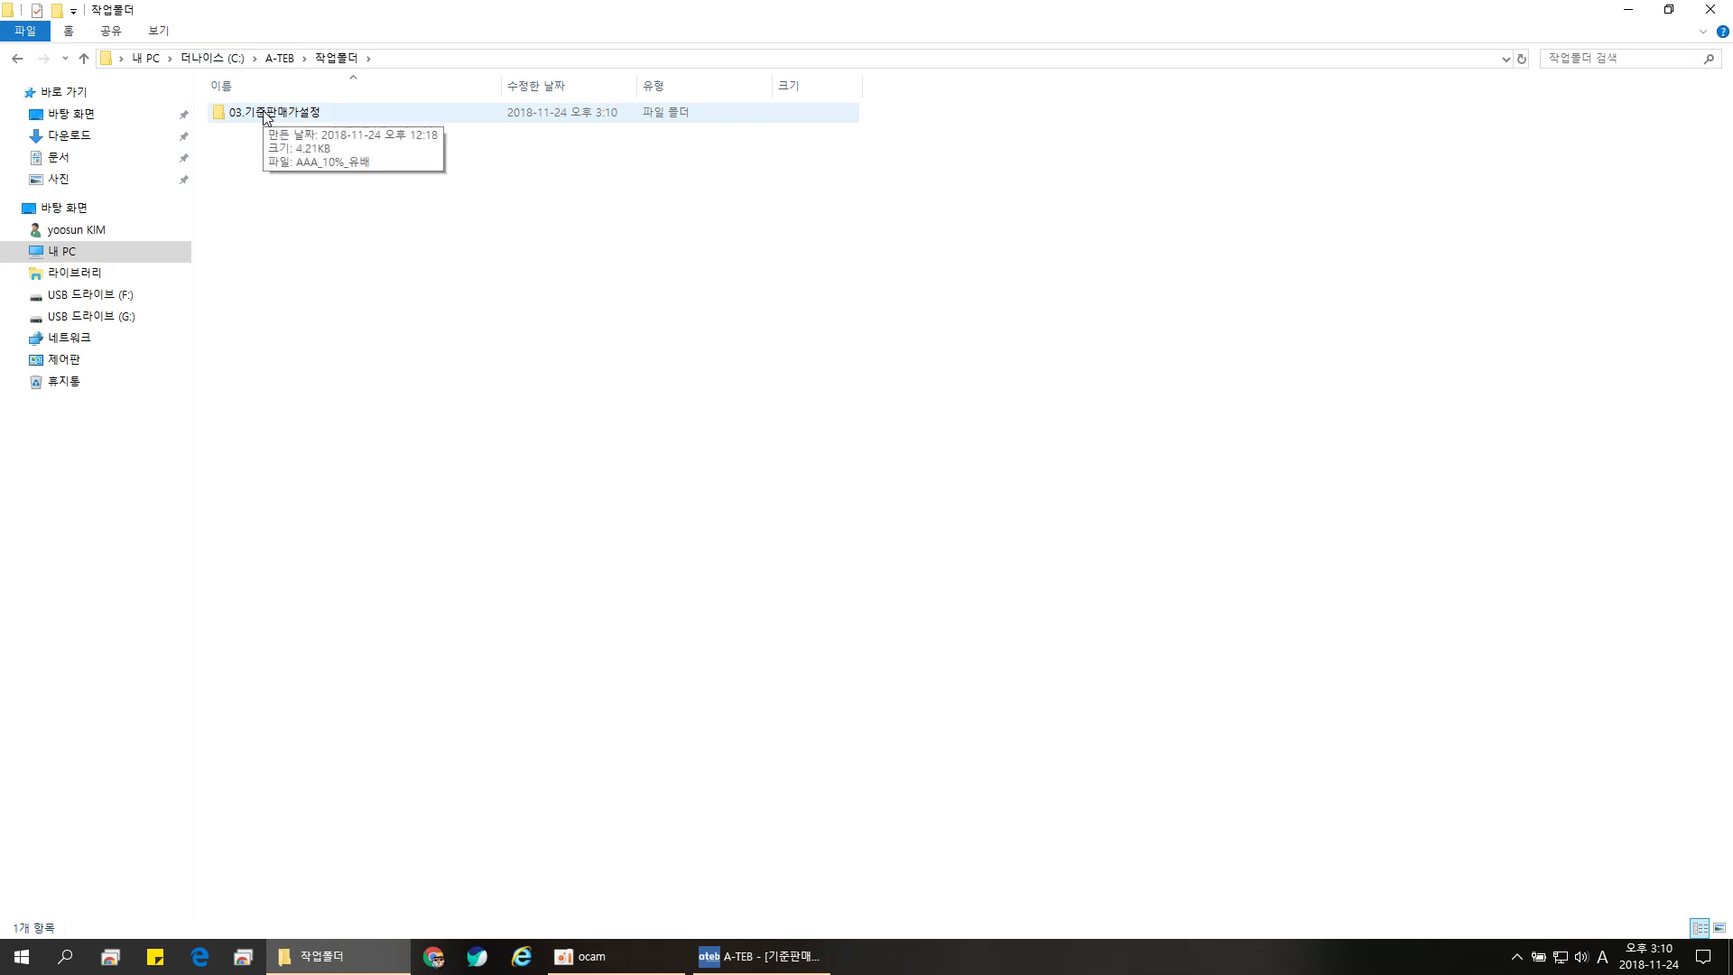
pyautogui.doubleClick(266, 115)
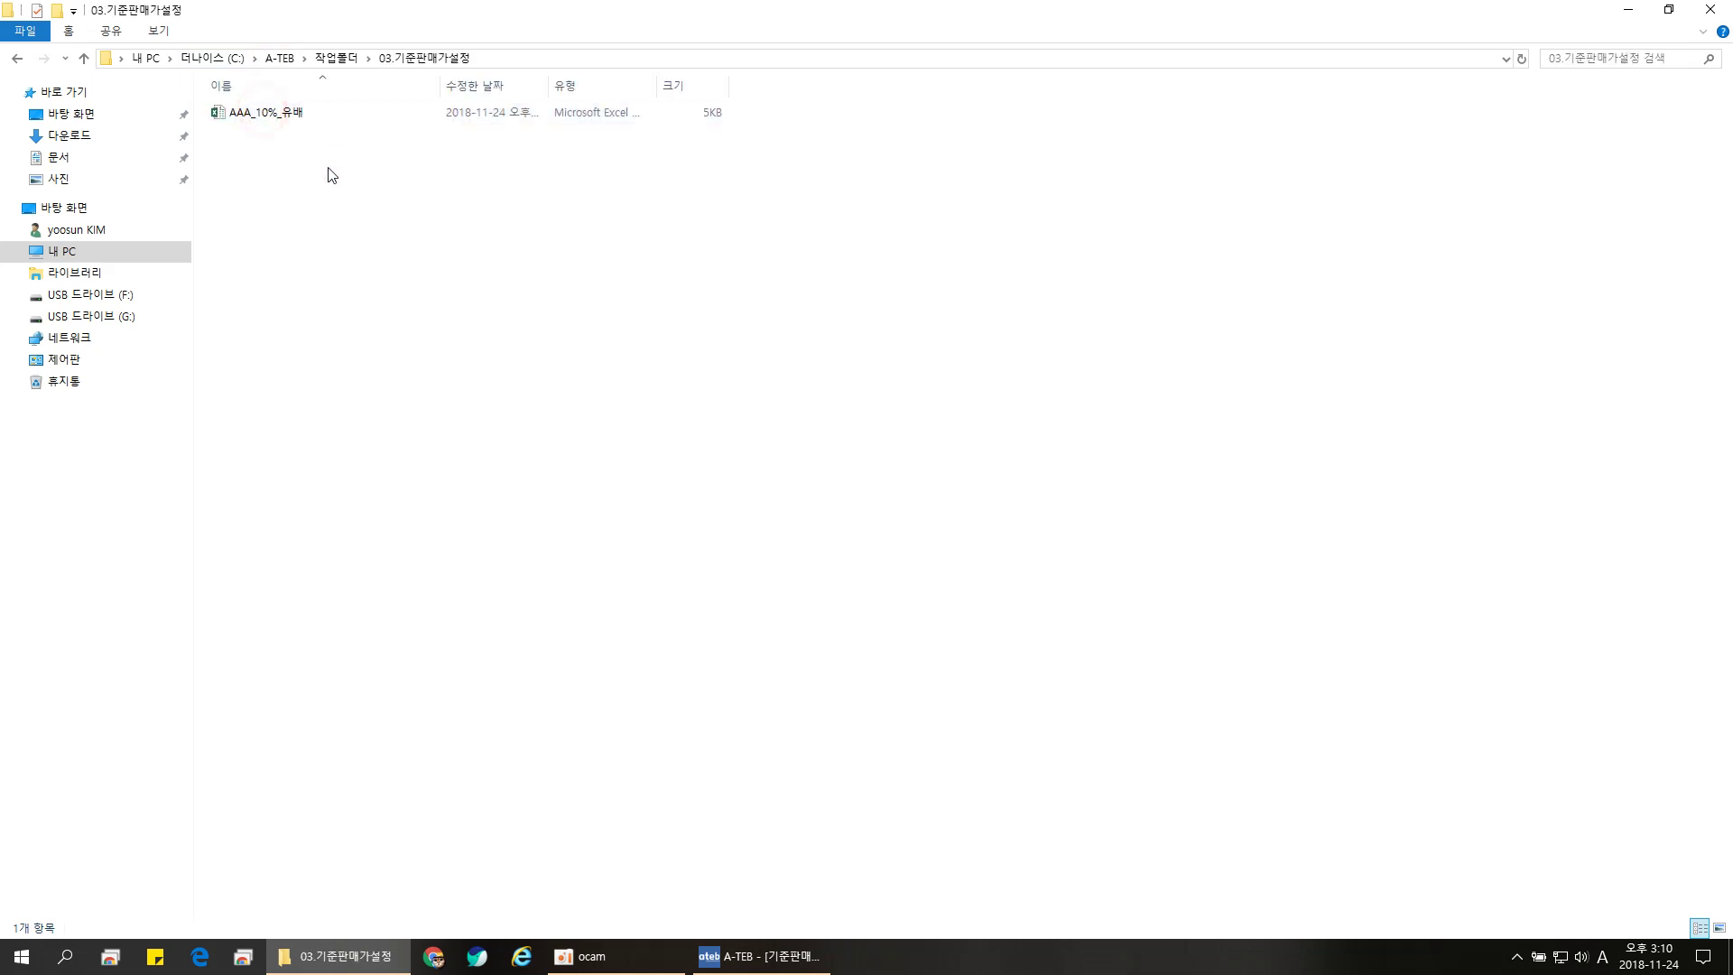
# Step: Switch back to A-TEB, close the current price table and open a maximized new 기준판매가설정 window
pyautogui.doubleClick(283, 117)
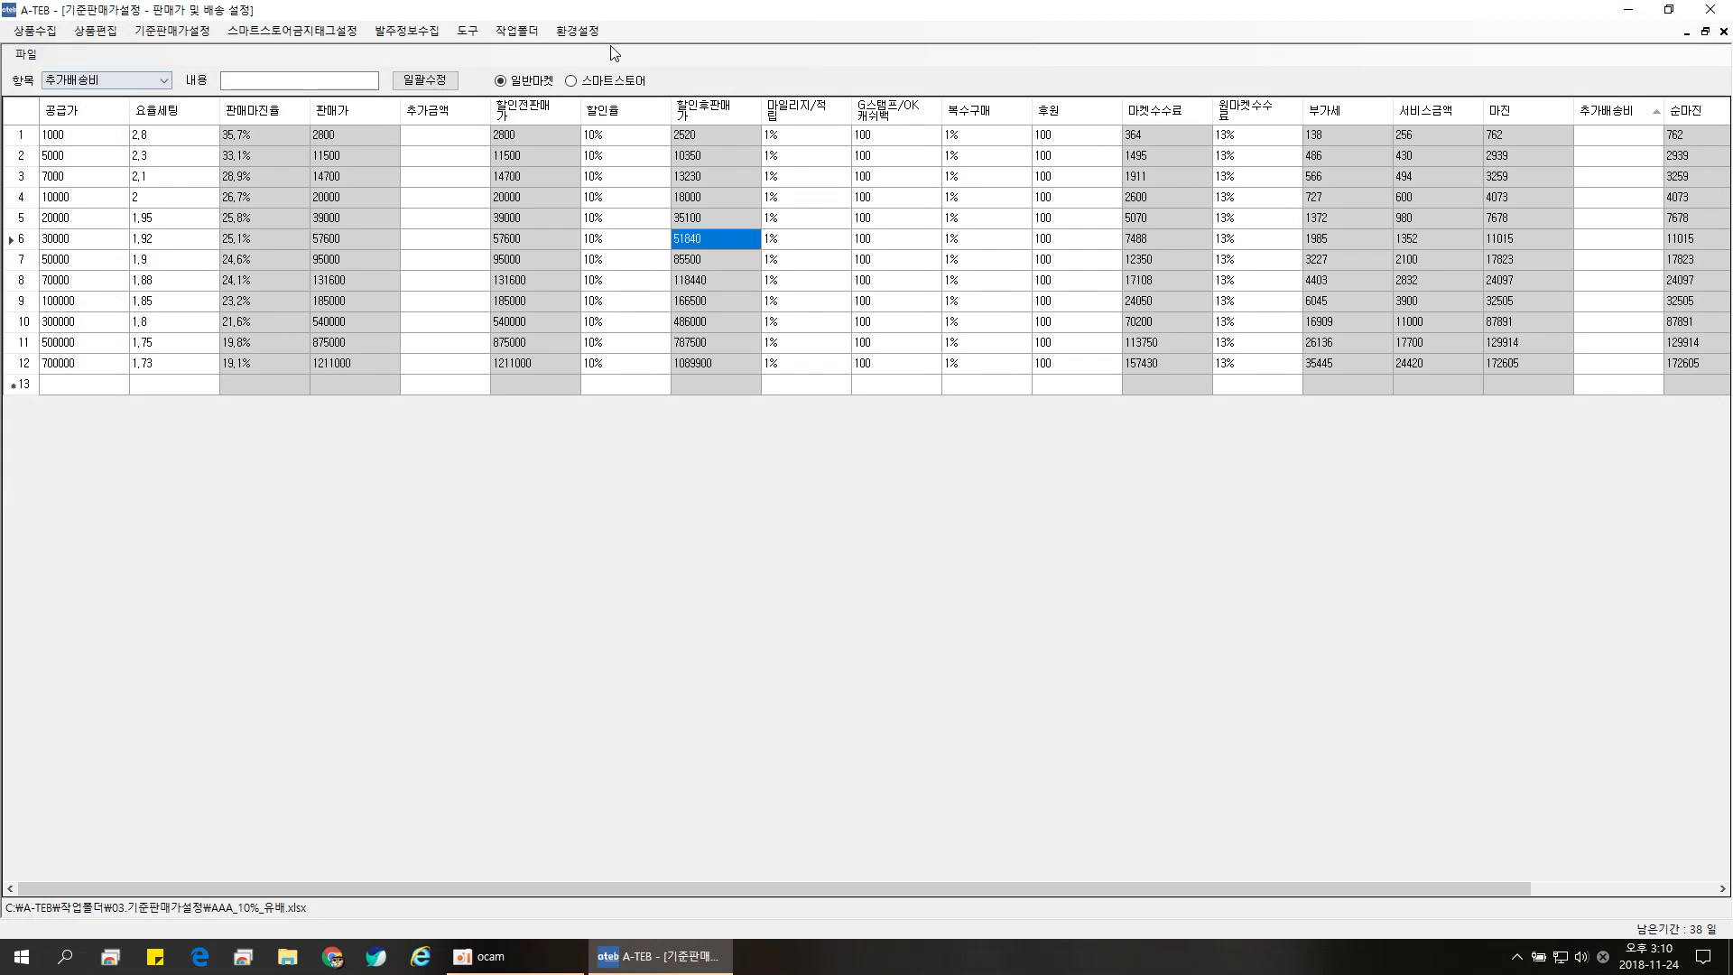
pyautogui.click(1723, 31)
pyautogui.click(258, 306)
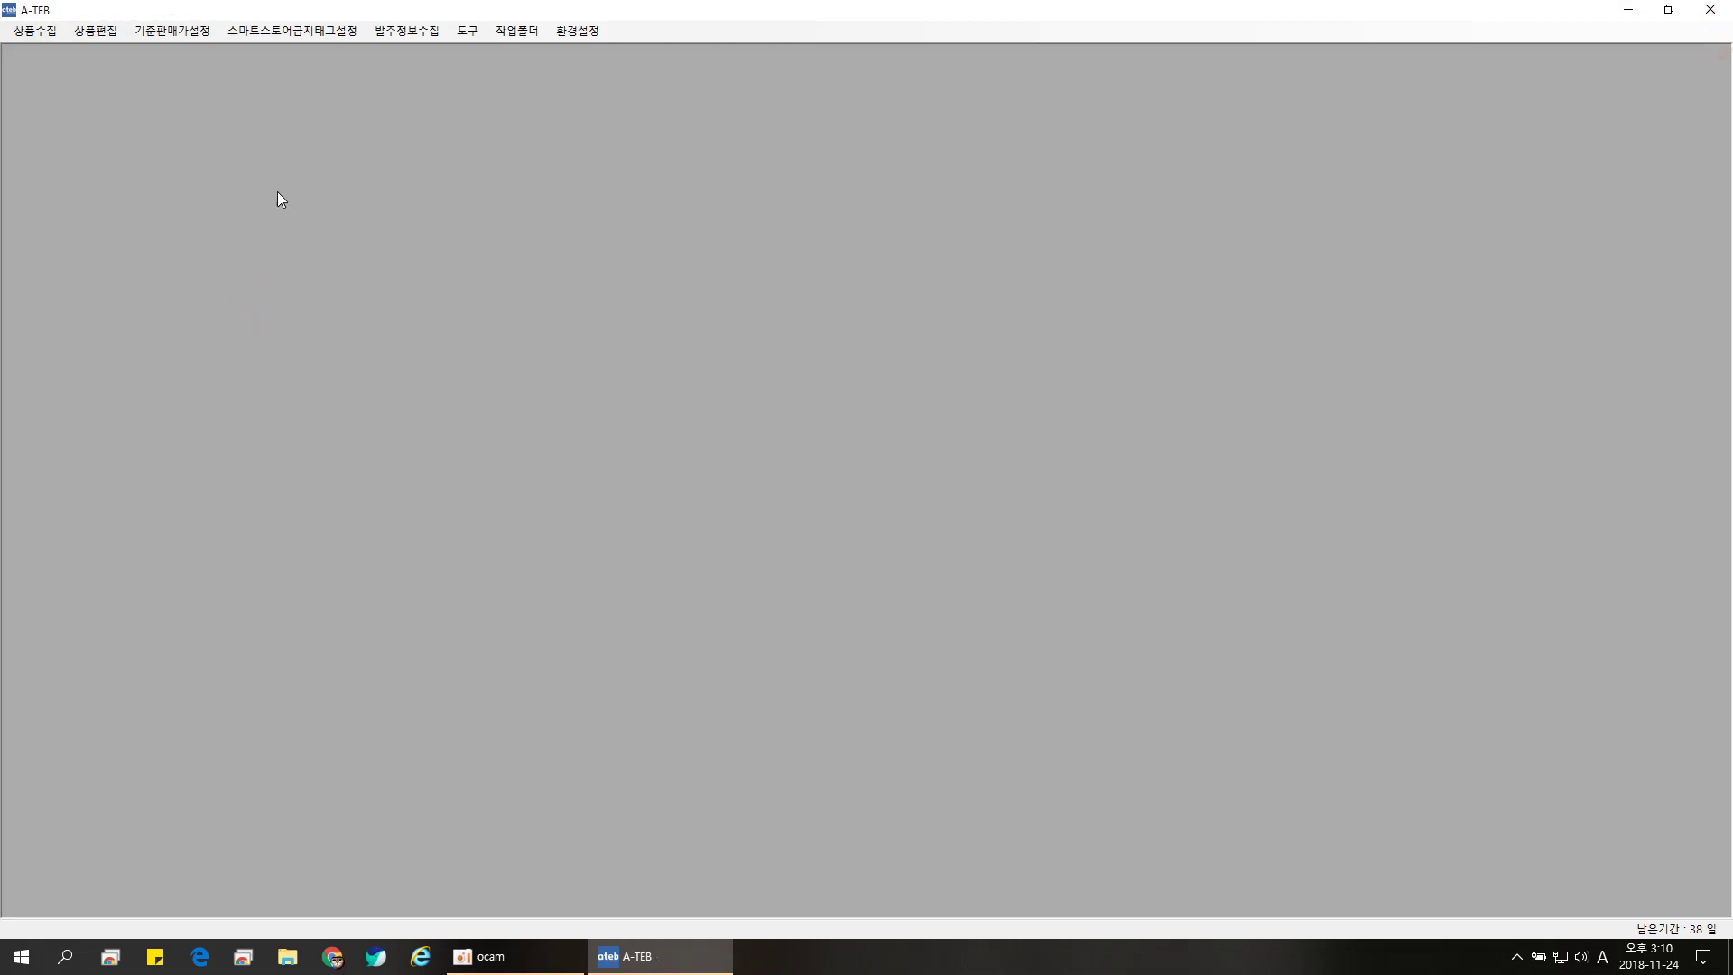
pyautogui.click(189, 33)
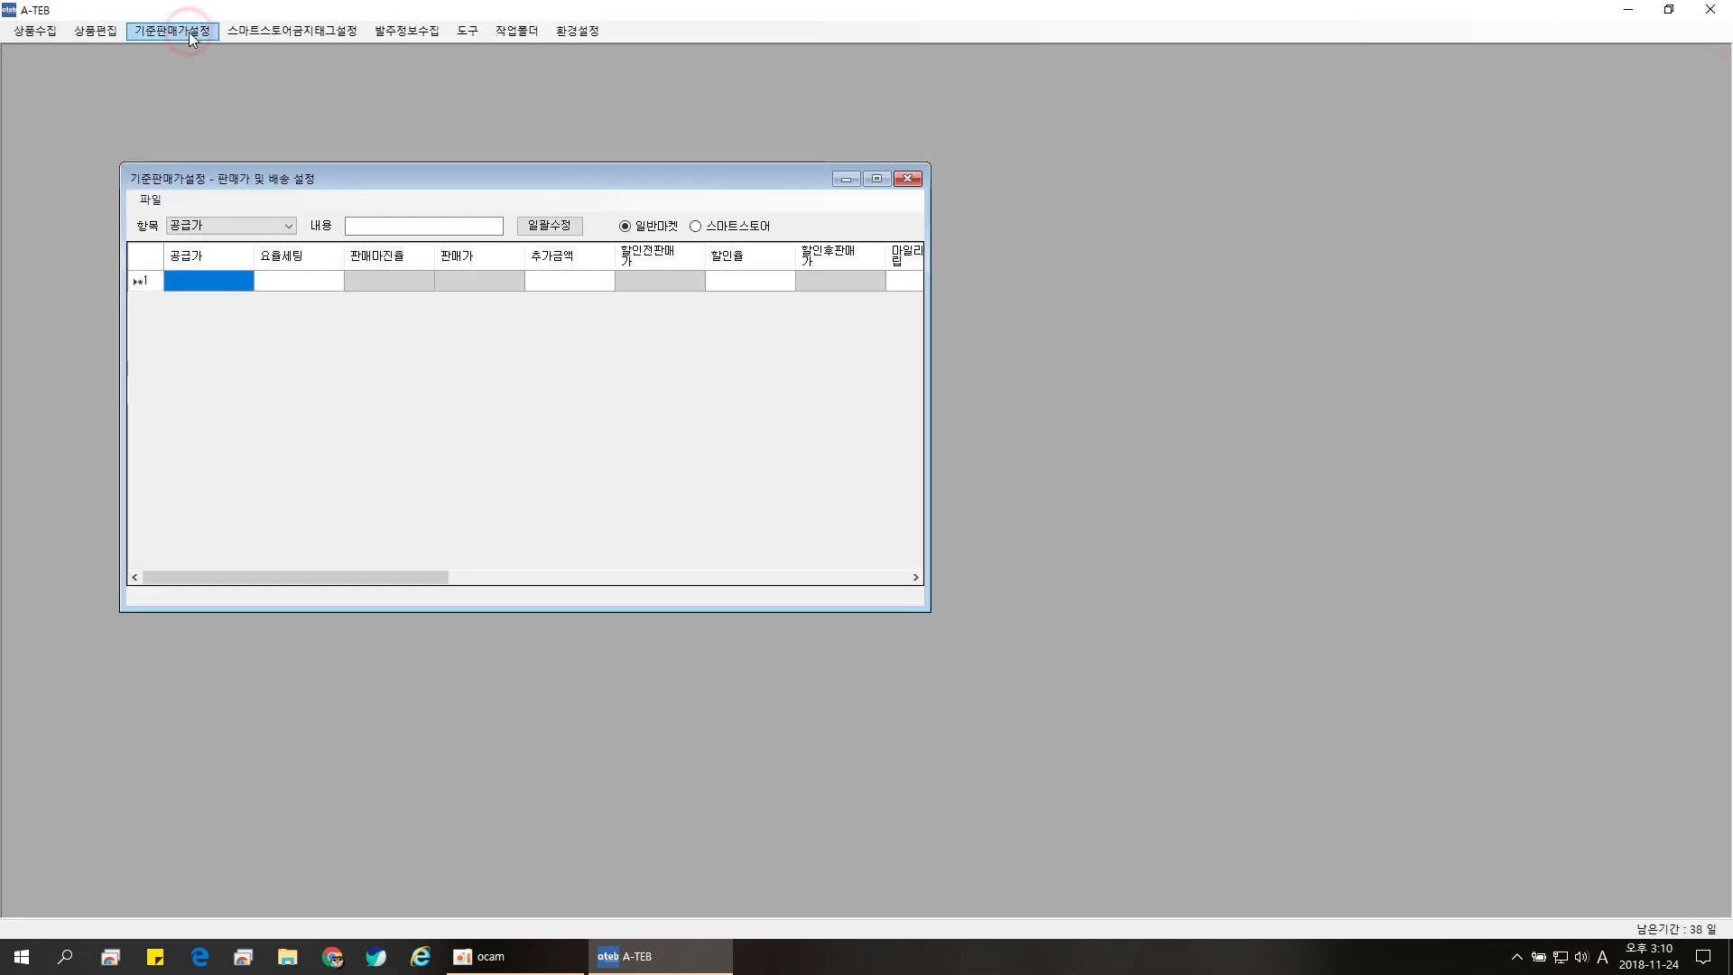
pyautogui.click(881, 179)
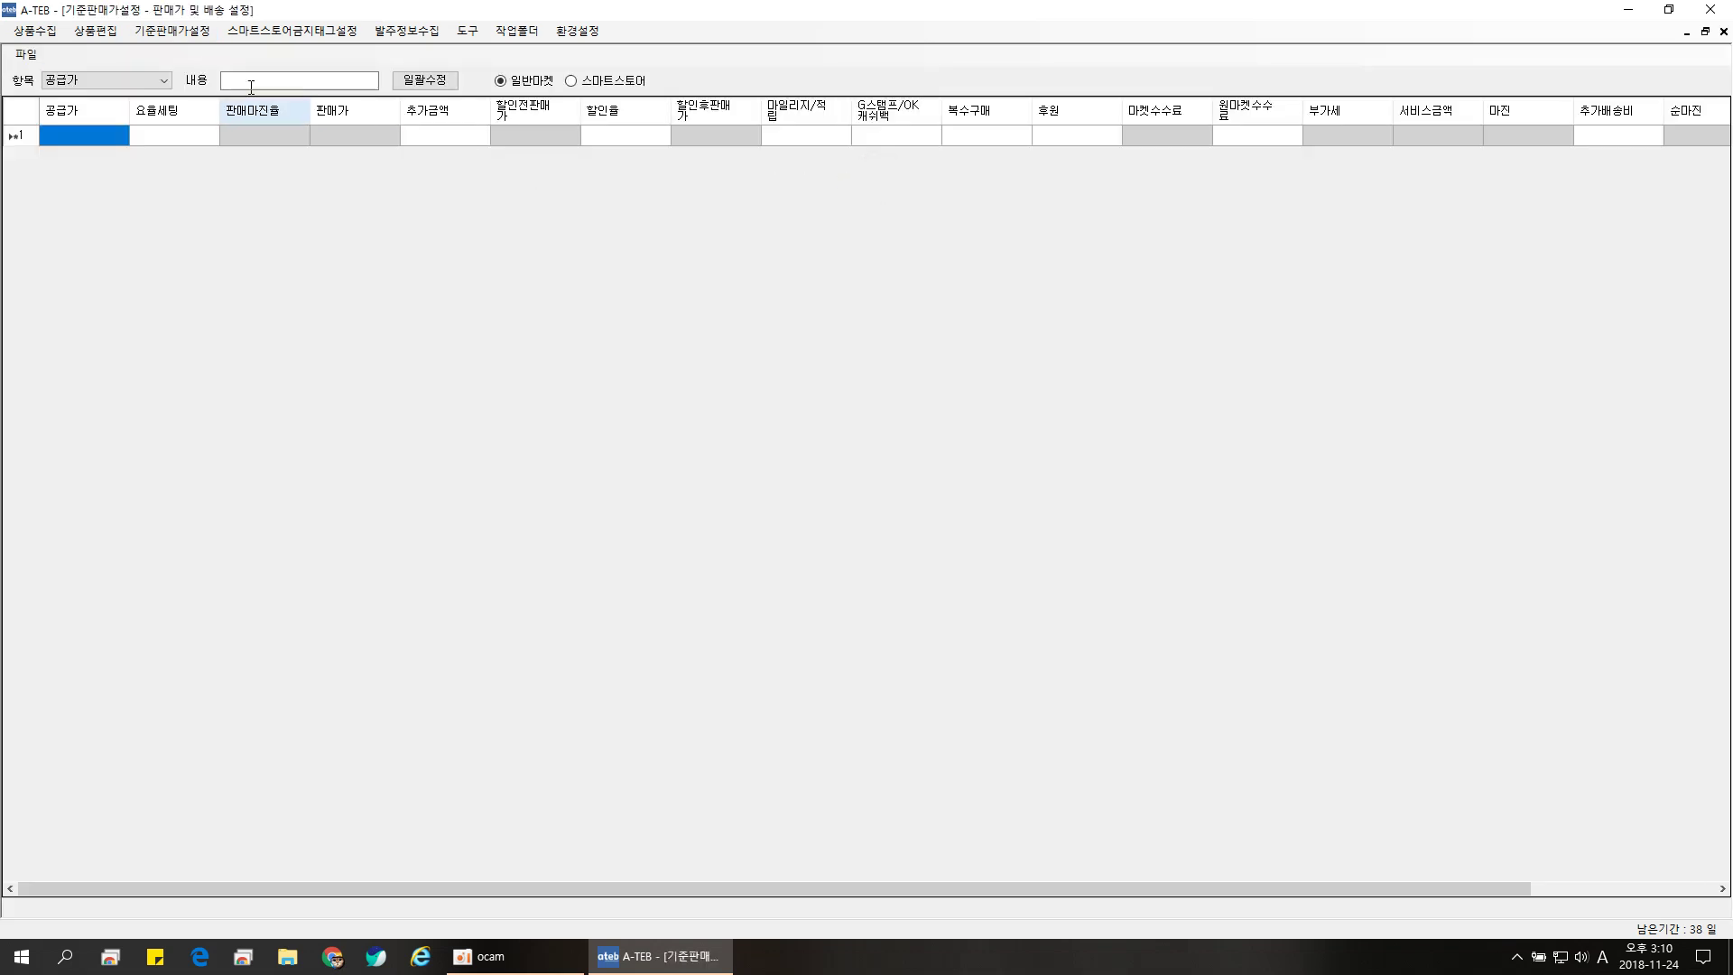
# Step: Load the saved AAA_10%_유배 price file into the empty table
pyautogui.click(26, 54)
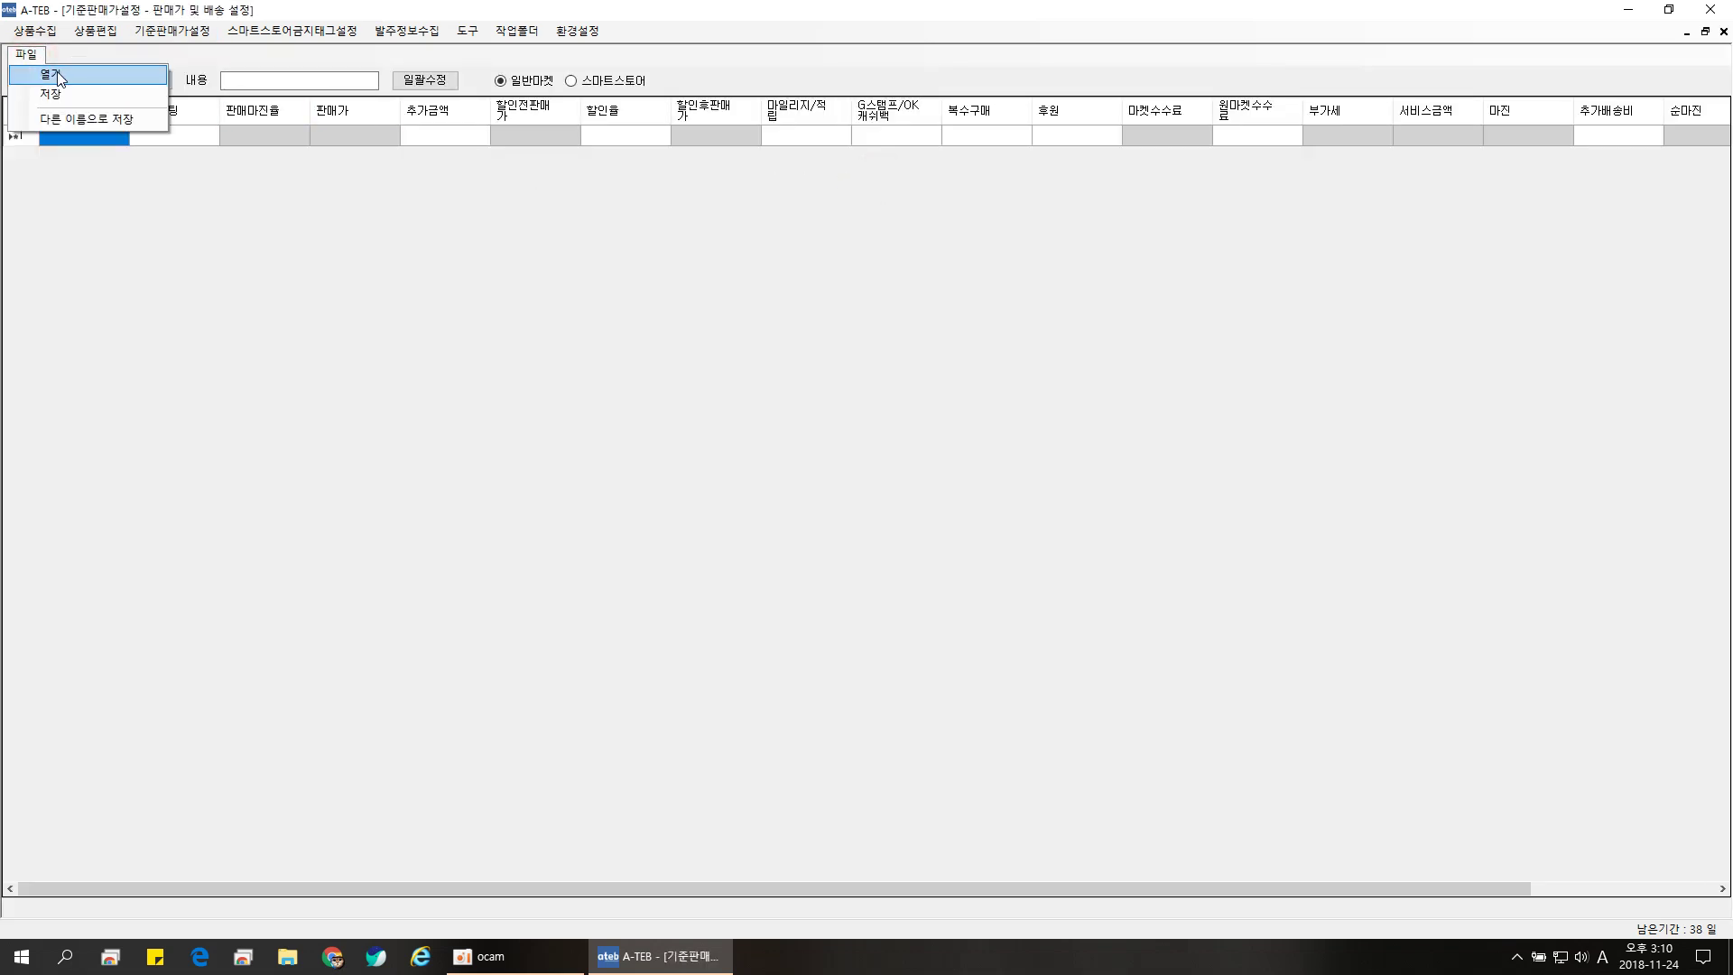
pyautogui.click(56, 75)
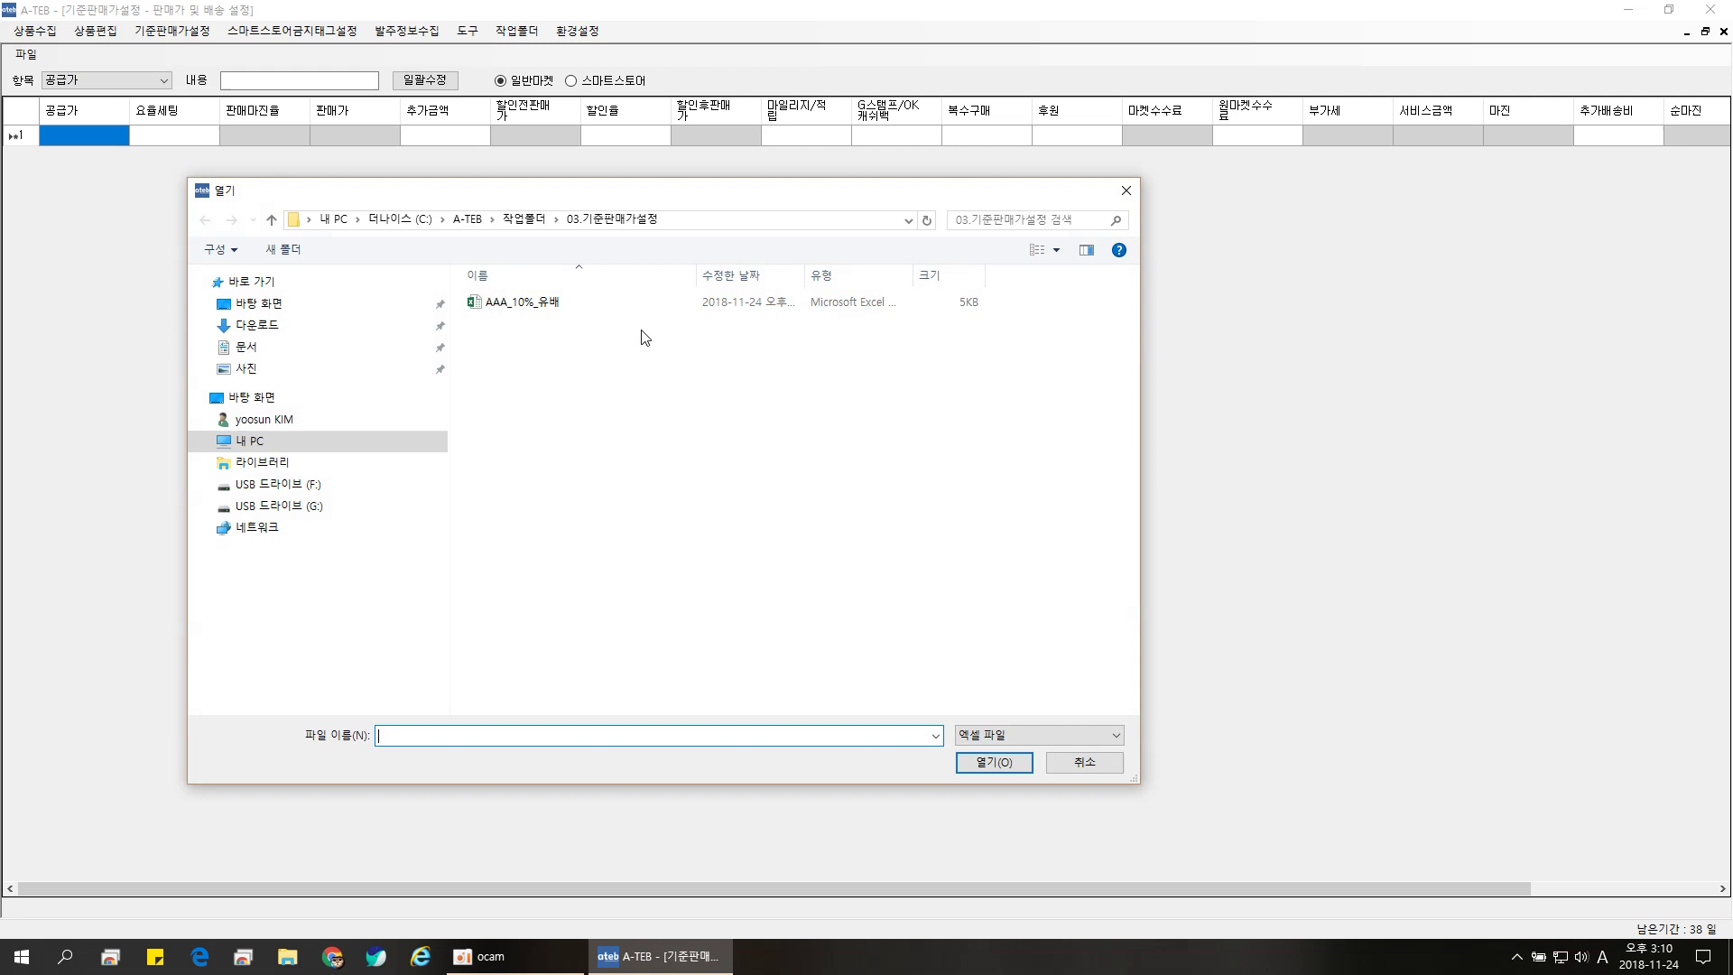
pyautogui.doubleClick(533, 302)
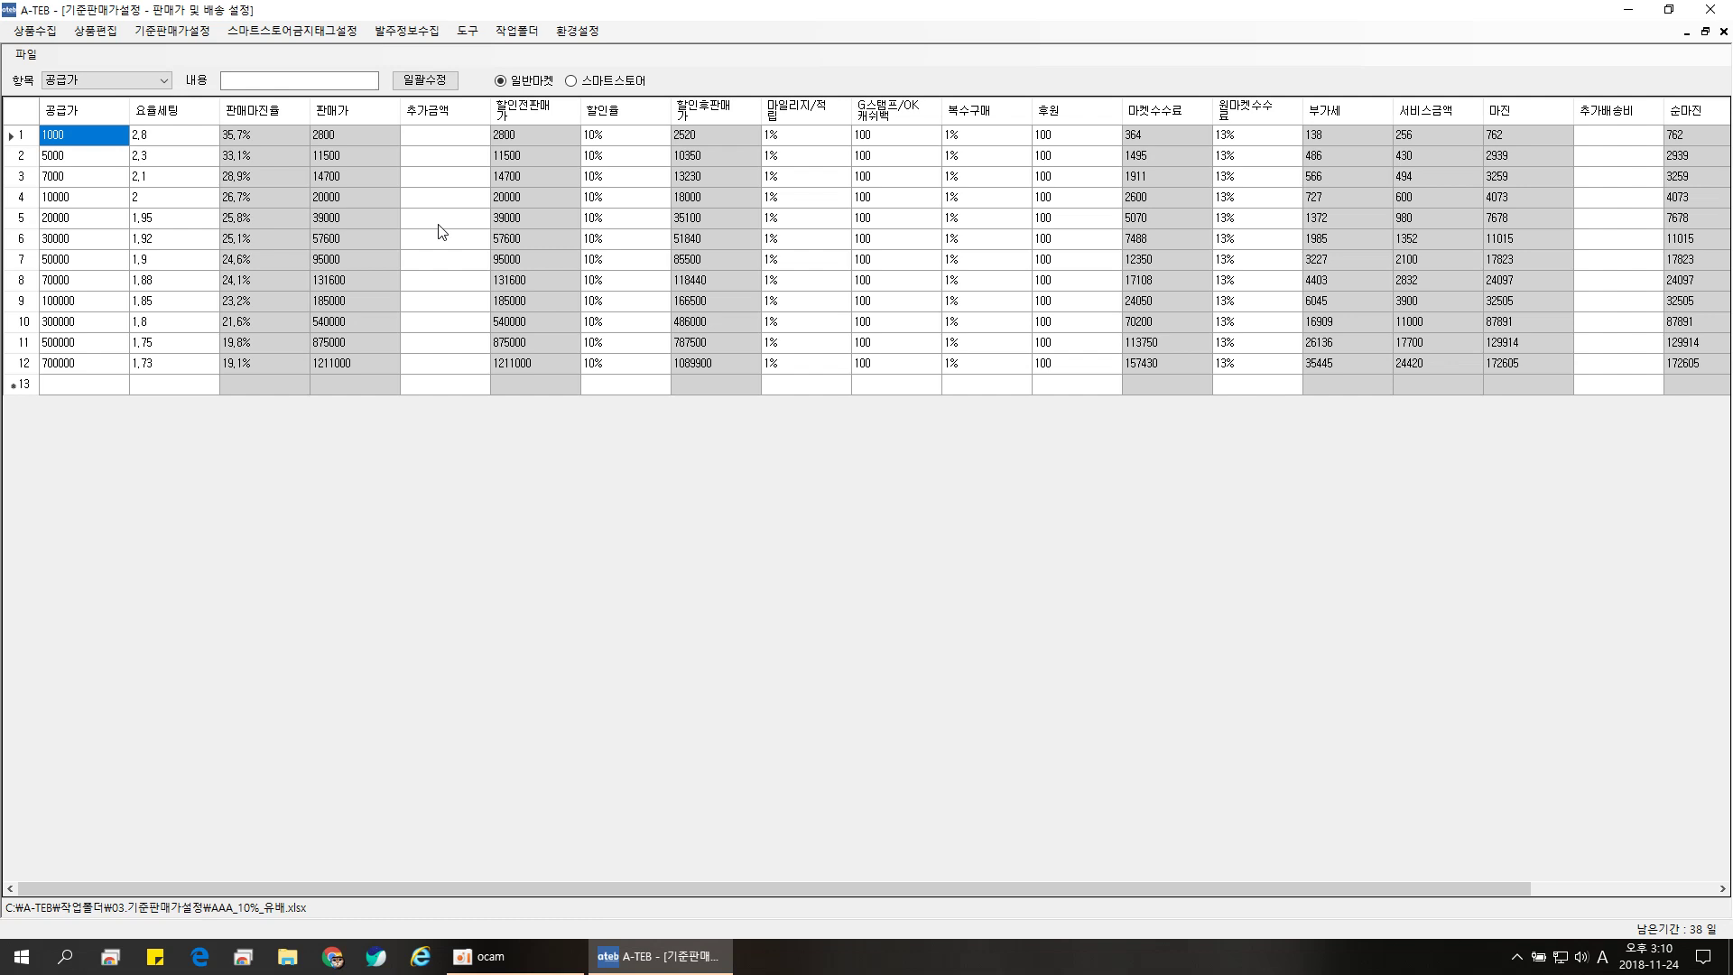
# Step: Bulk-set the 추가금액 of all supply price rows to 2500
pyautogui.click(117, 79)
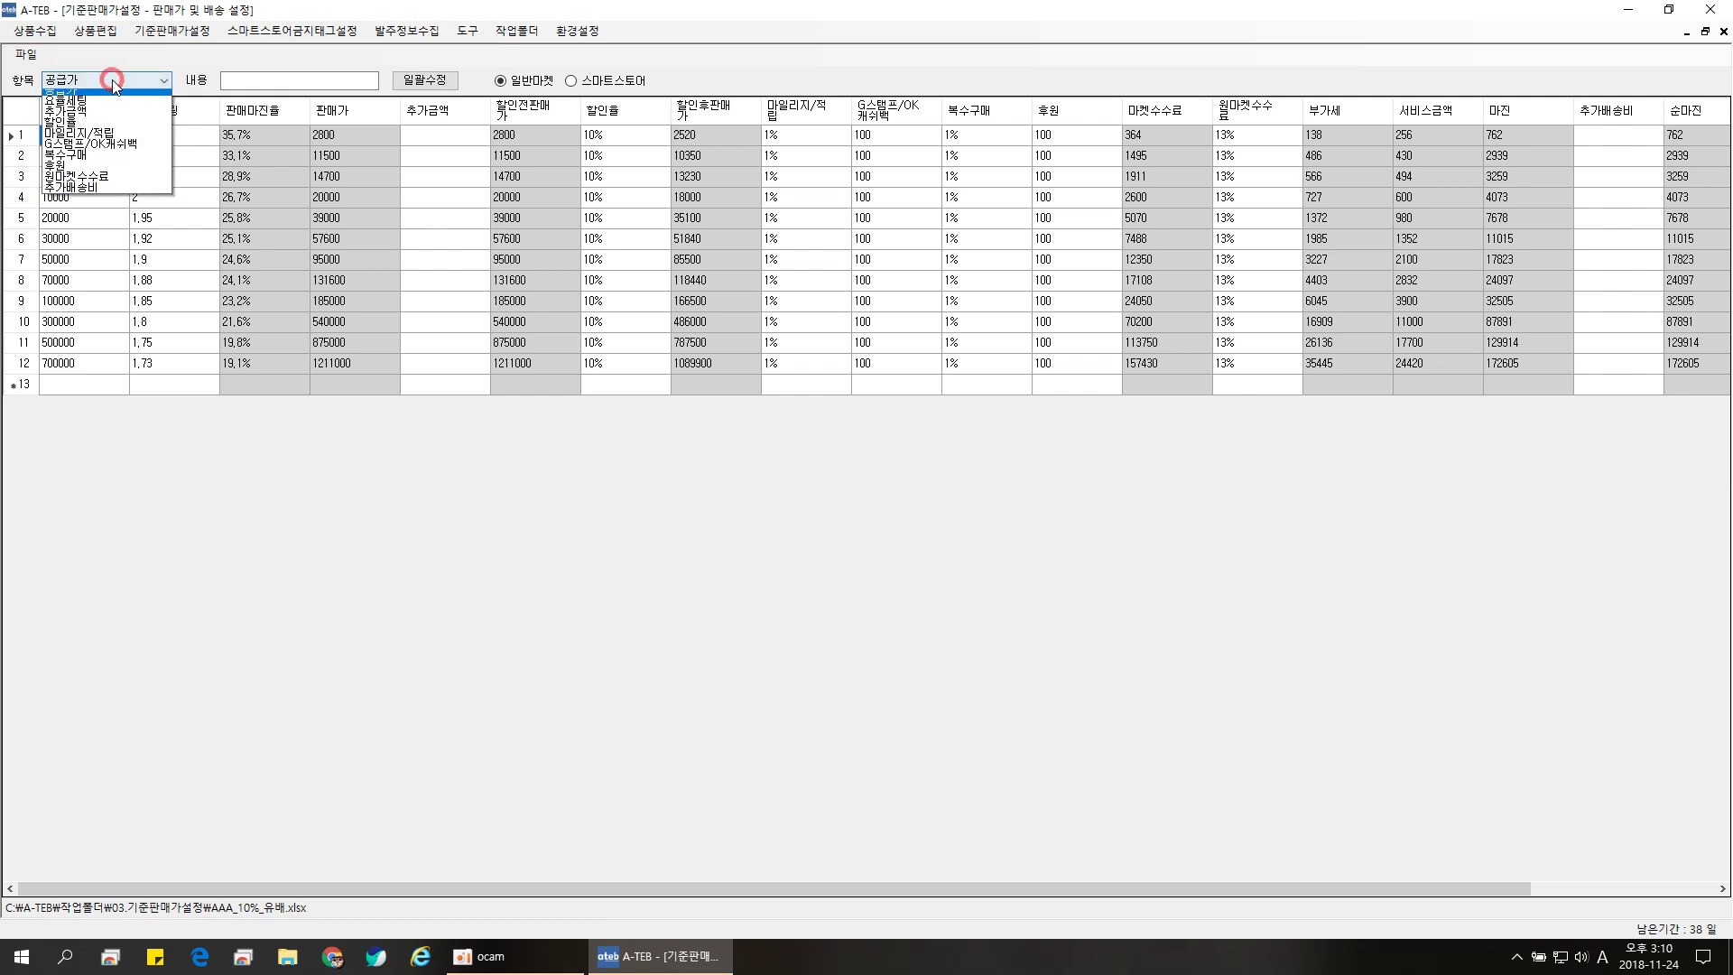
pyautogui.click(127, 117)
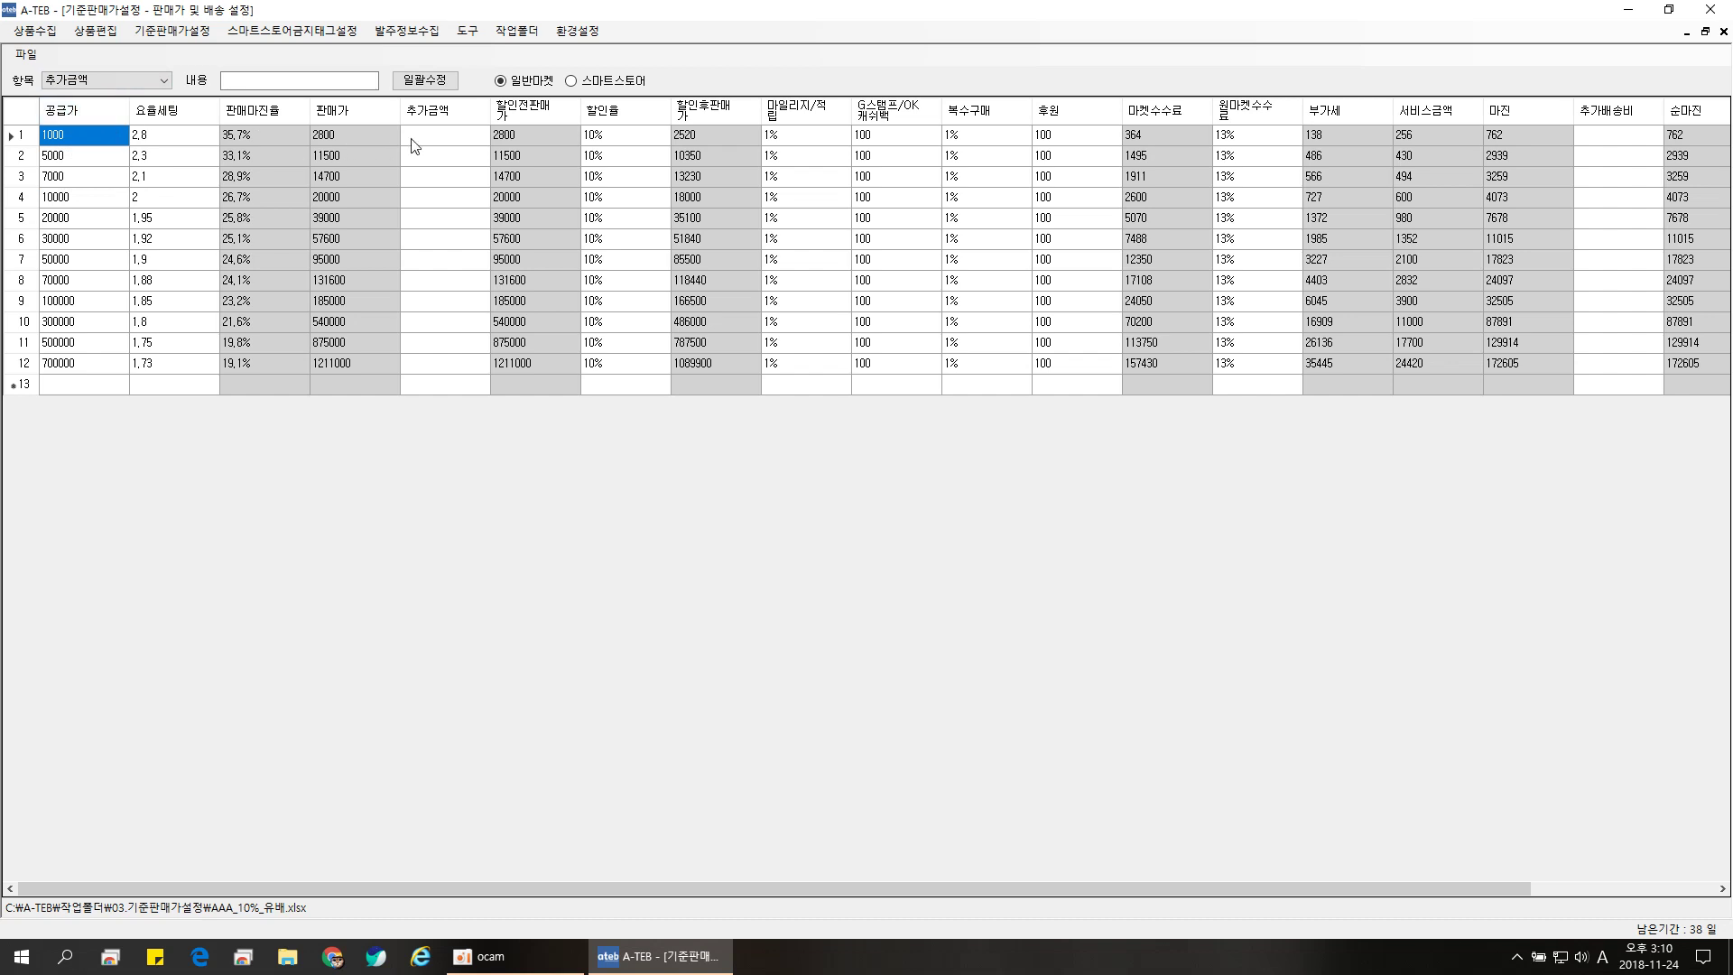
pyautogui.click(271, 80)
pyautogui.write('2500')
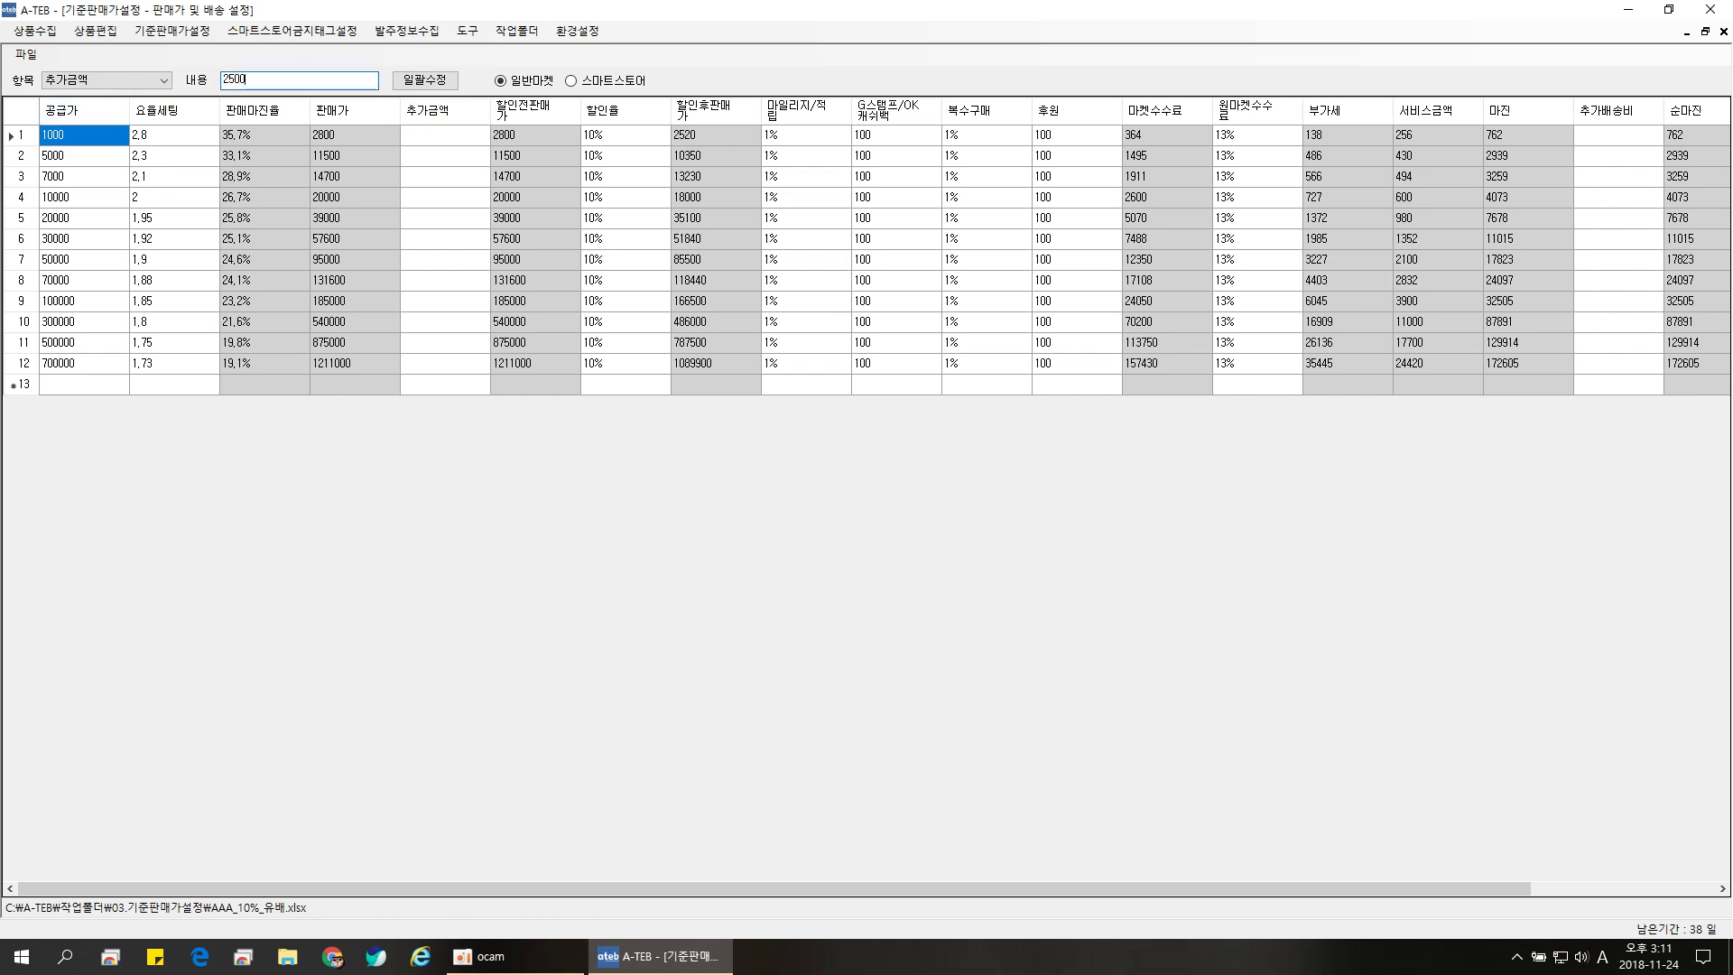
pyautogui.click(424, 81)
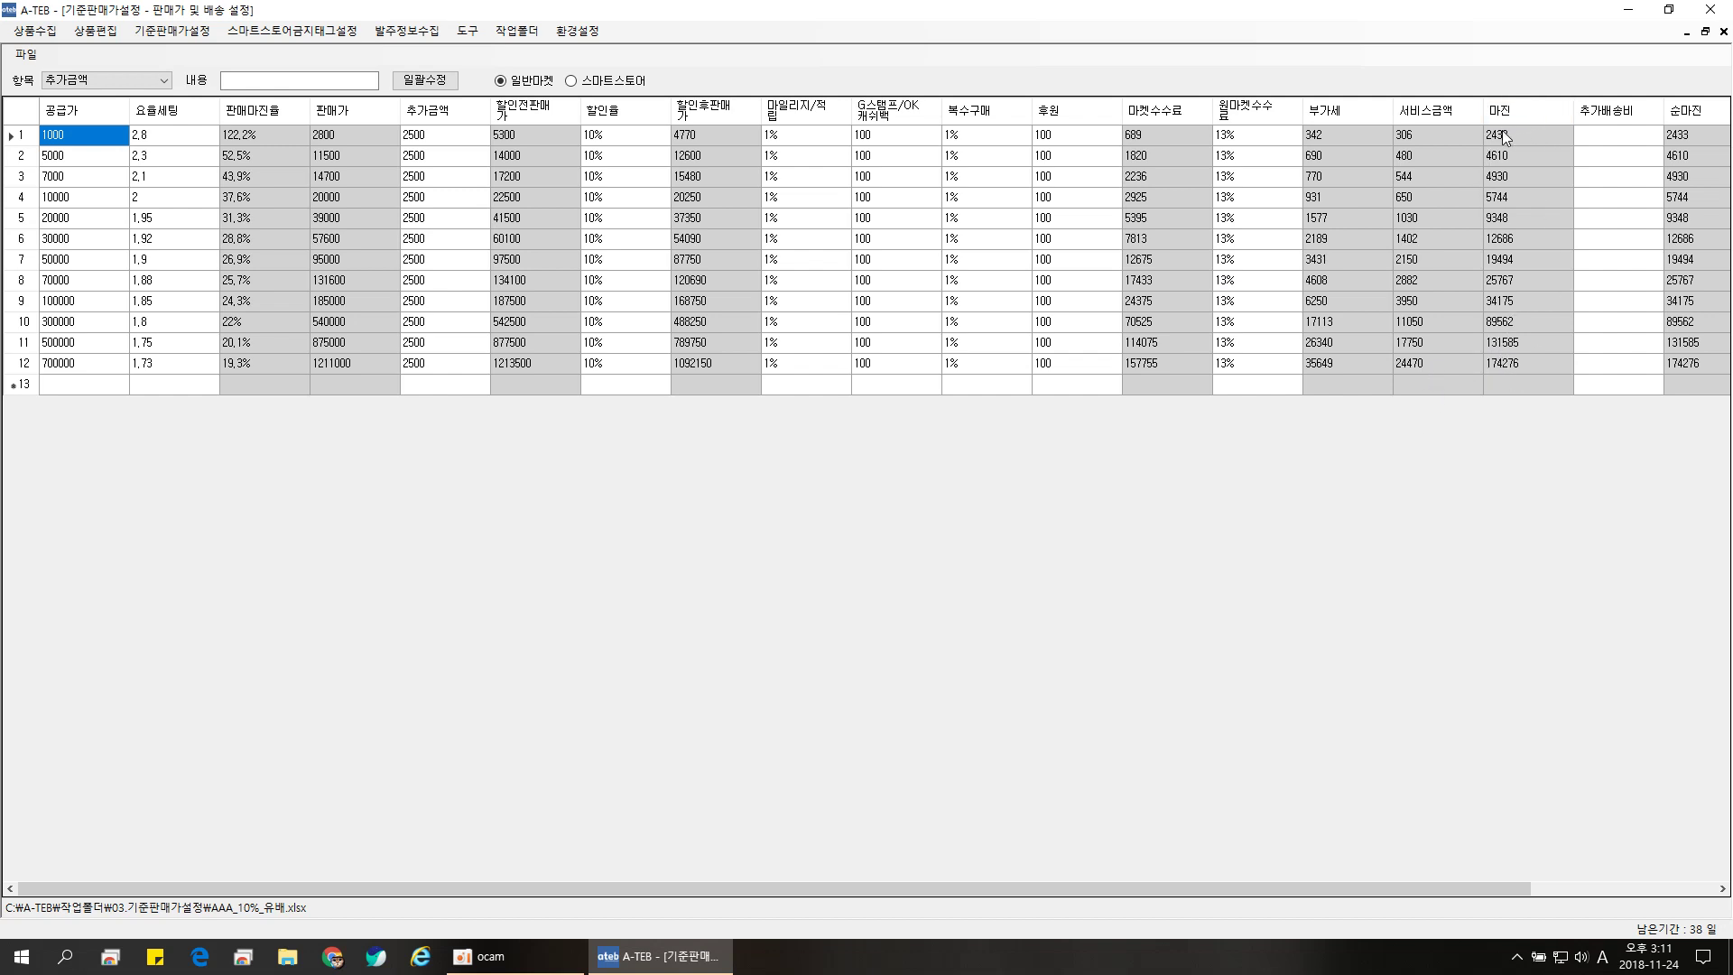
# Step: Bulk-set the 추가배송비 of all supply price rows to 2500
pyautogui.click(104, 81)
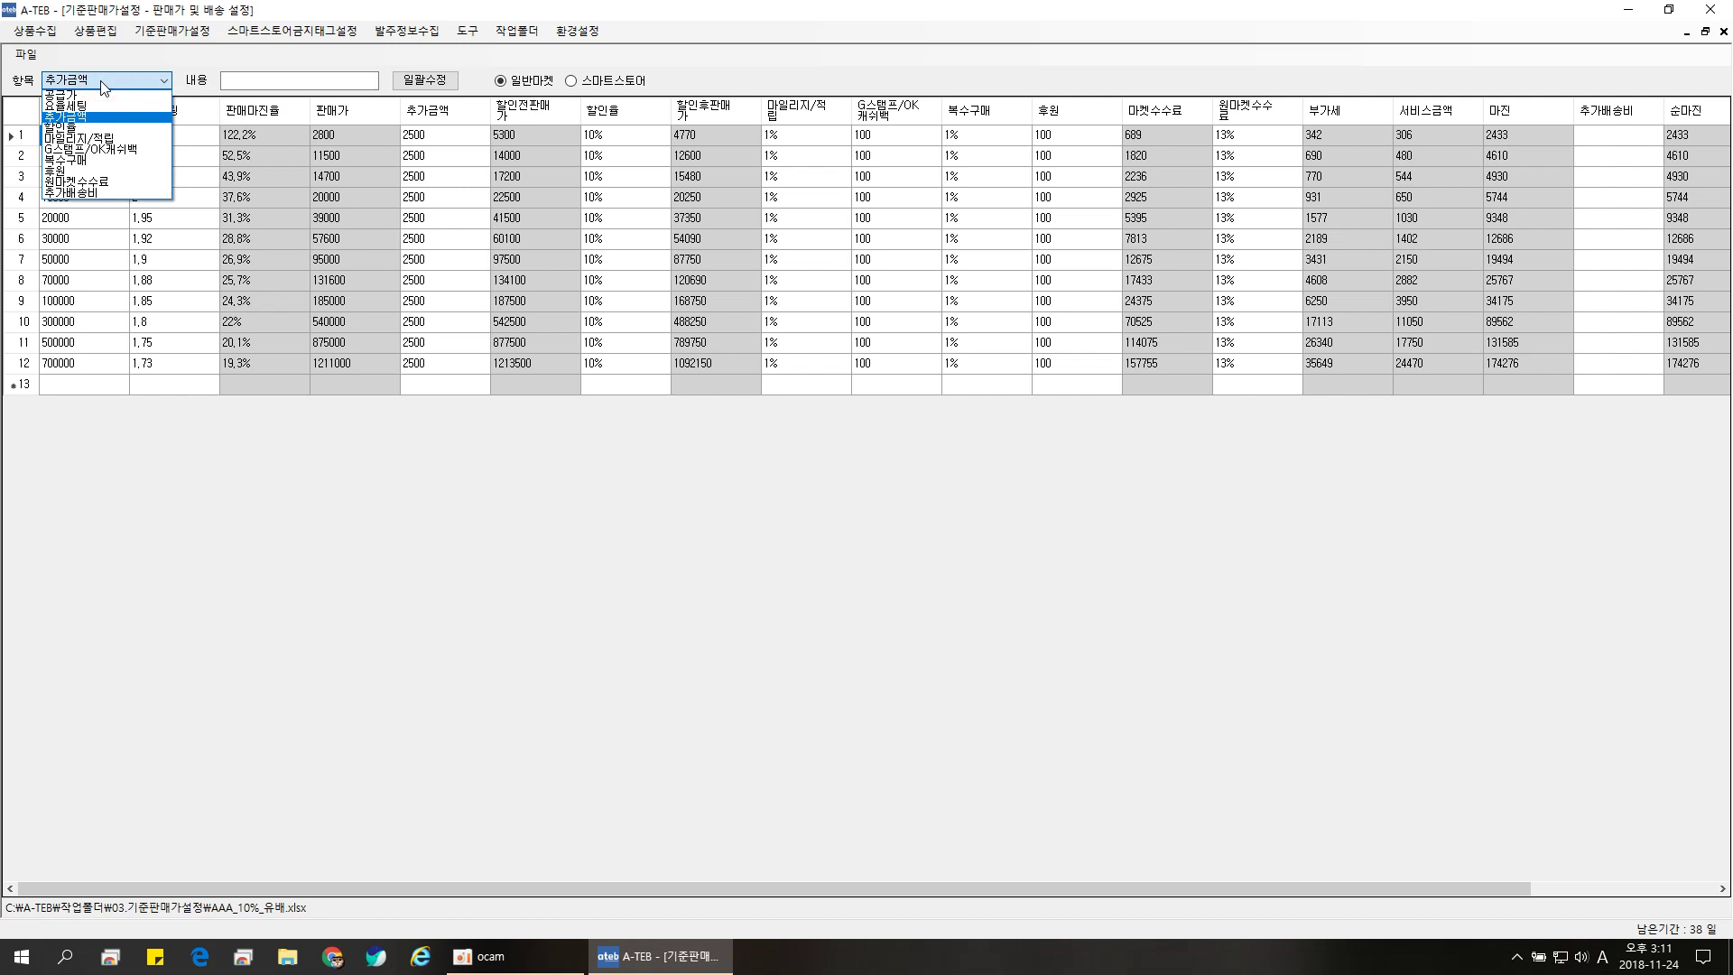
pyautogui.click(95, 194)
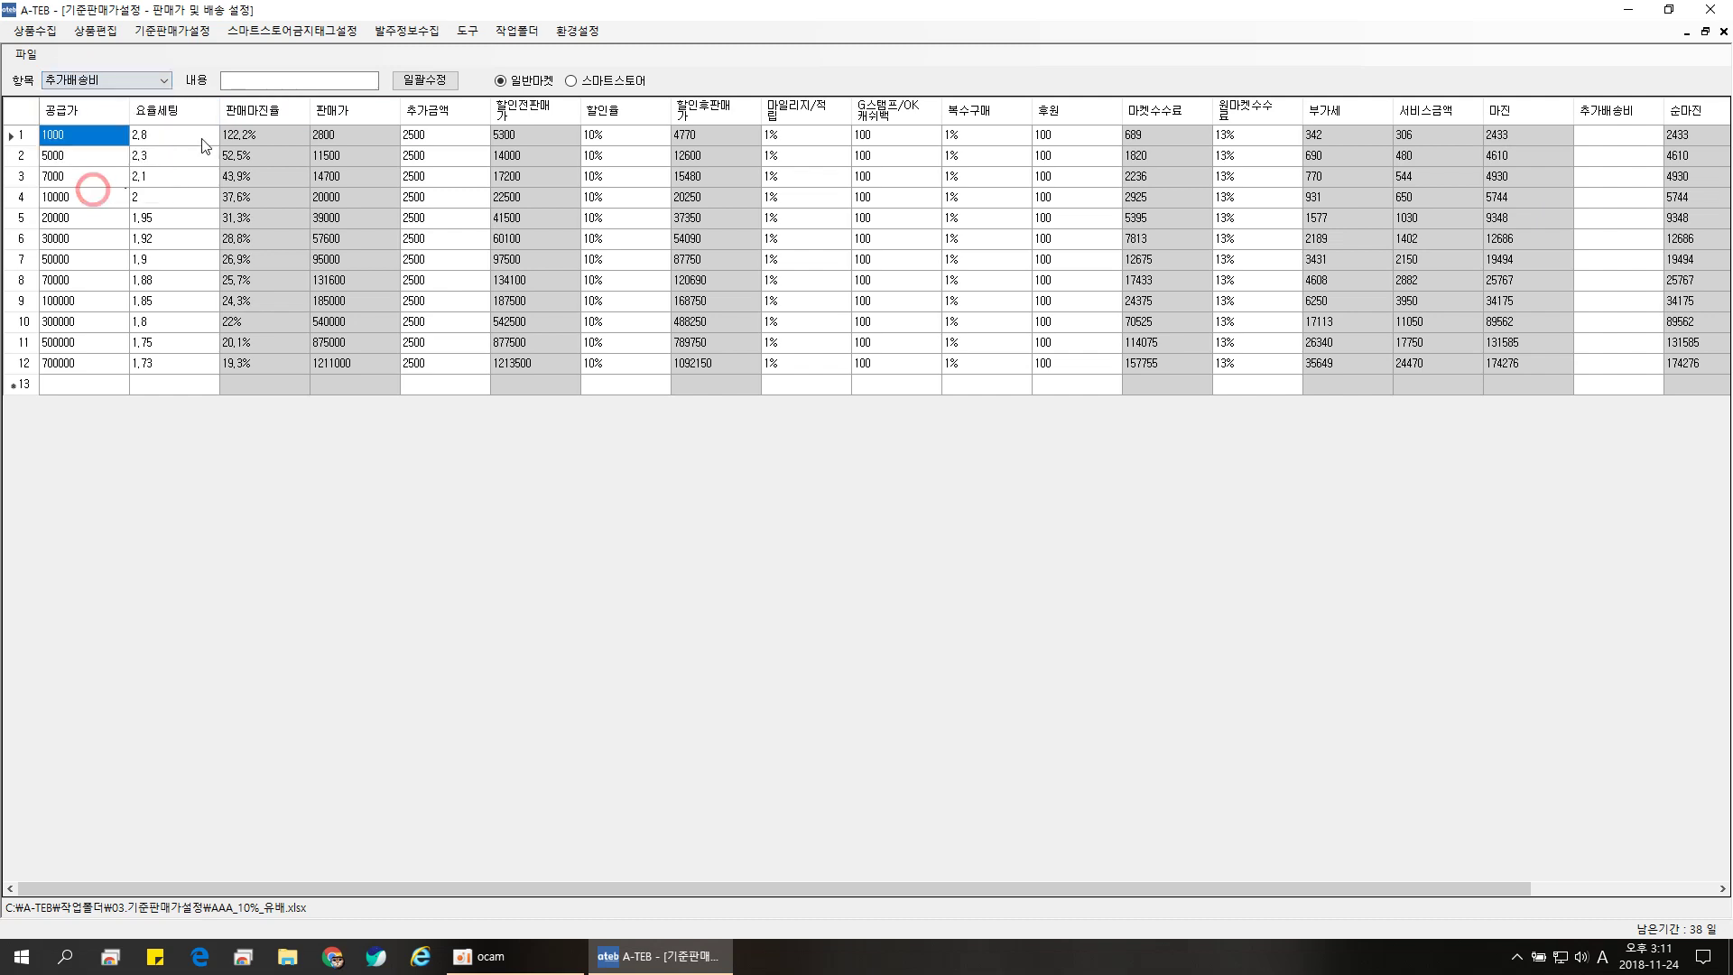
pyautogui.click(271, 81)
pyautogui.write('2500')
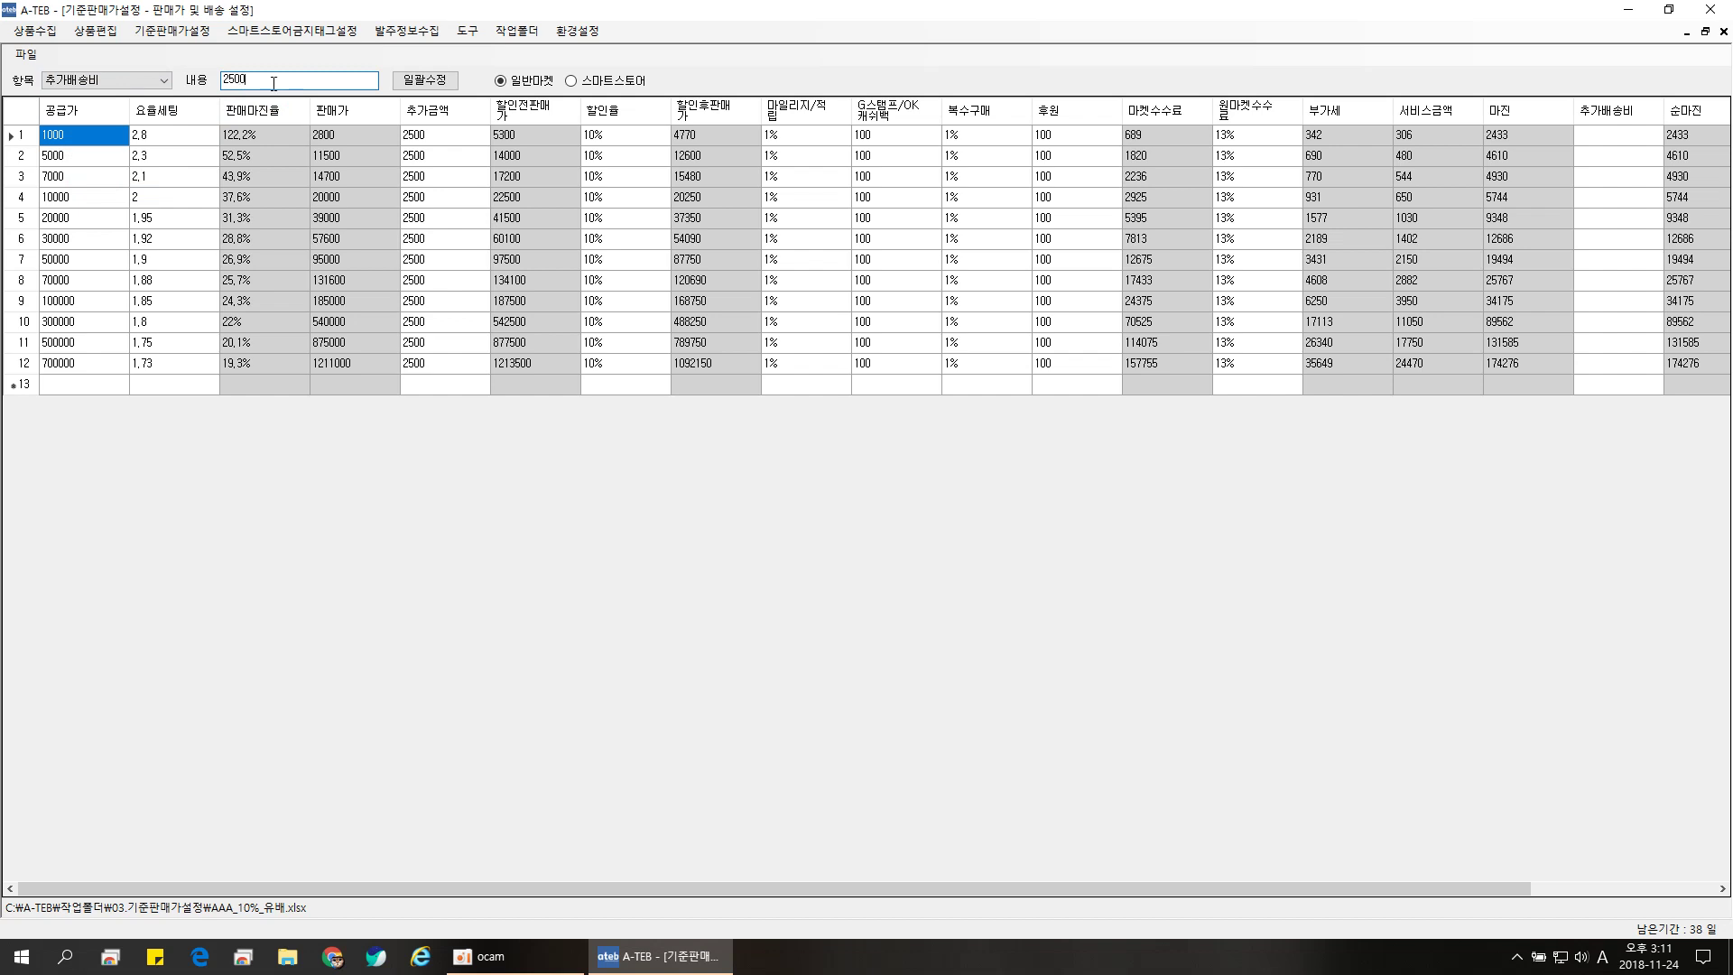
pyautogui.click(424, 80)
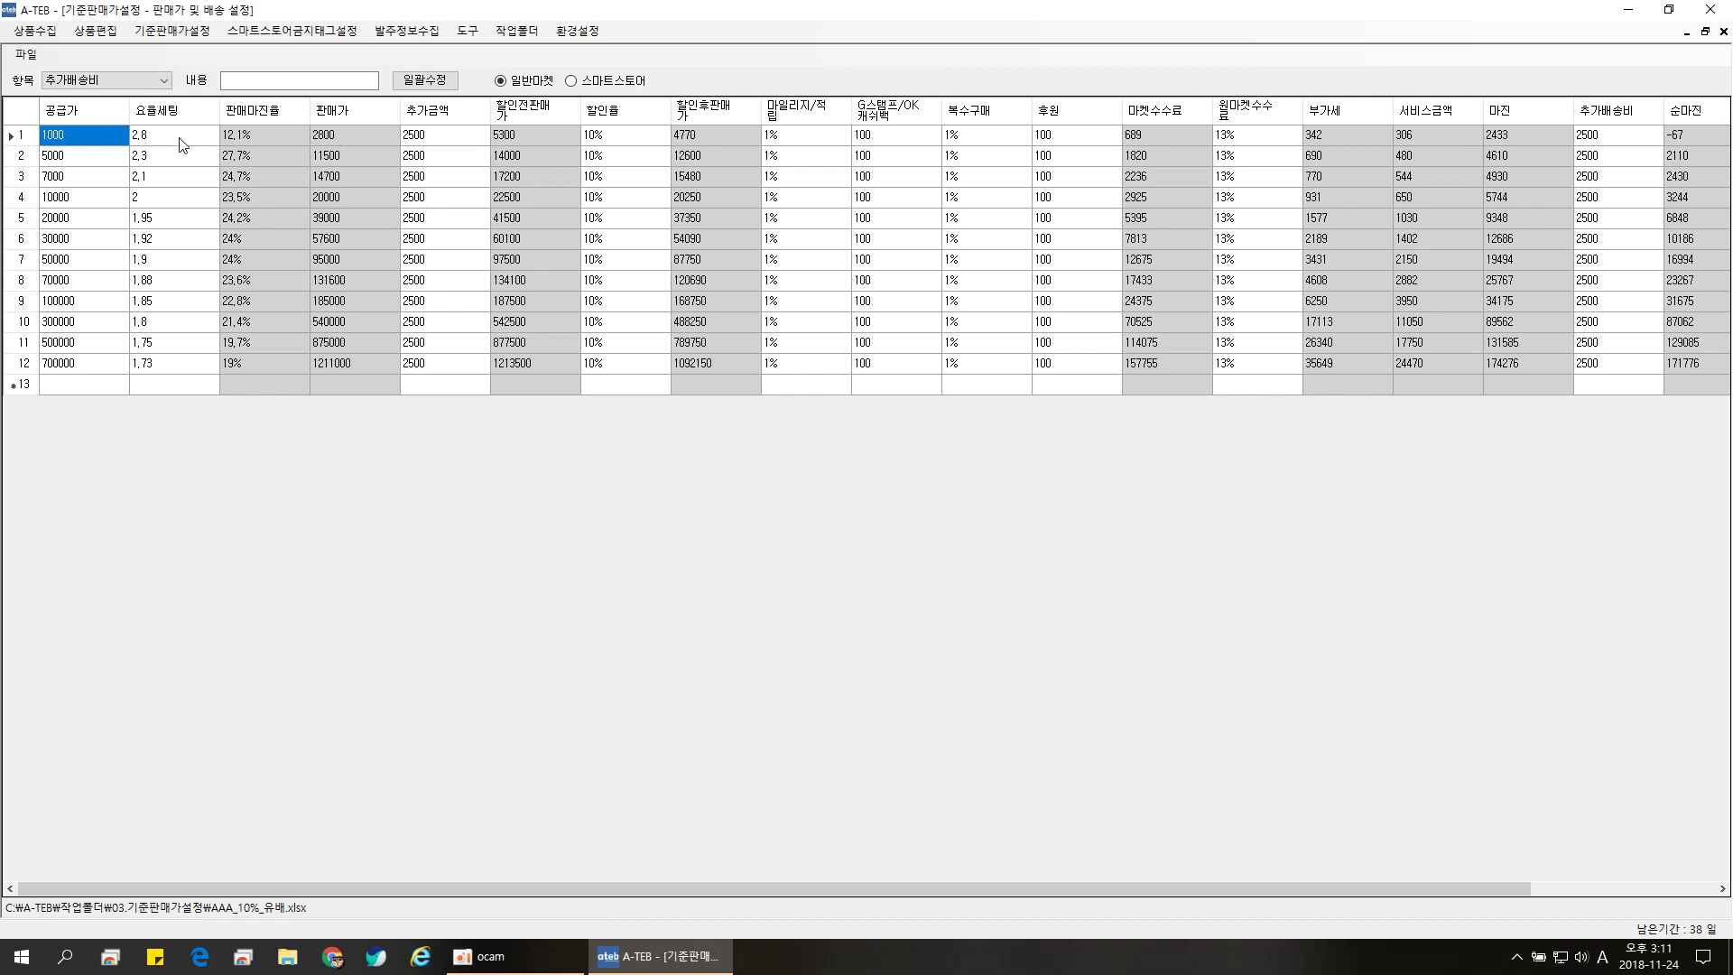
# Step: Check the 요율세팅 rates of the 10000 and 30000 rows and the 순마진 and 판매마진율 of the 1000 row
pyautogui.click(181, 196)
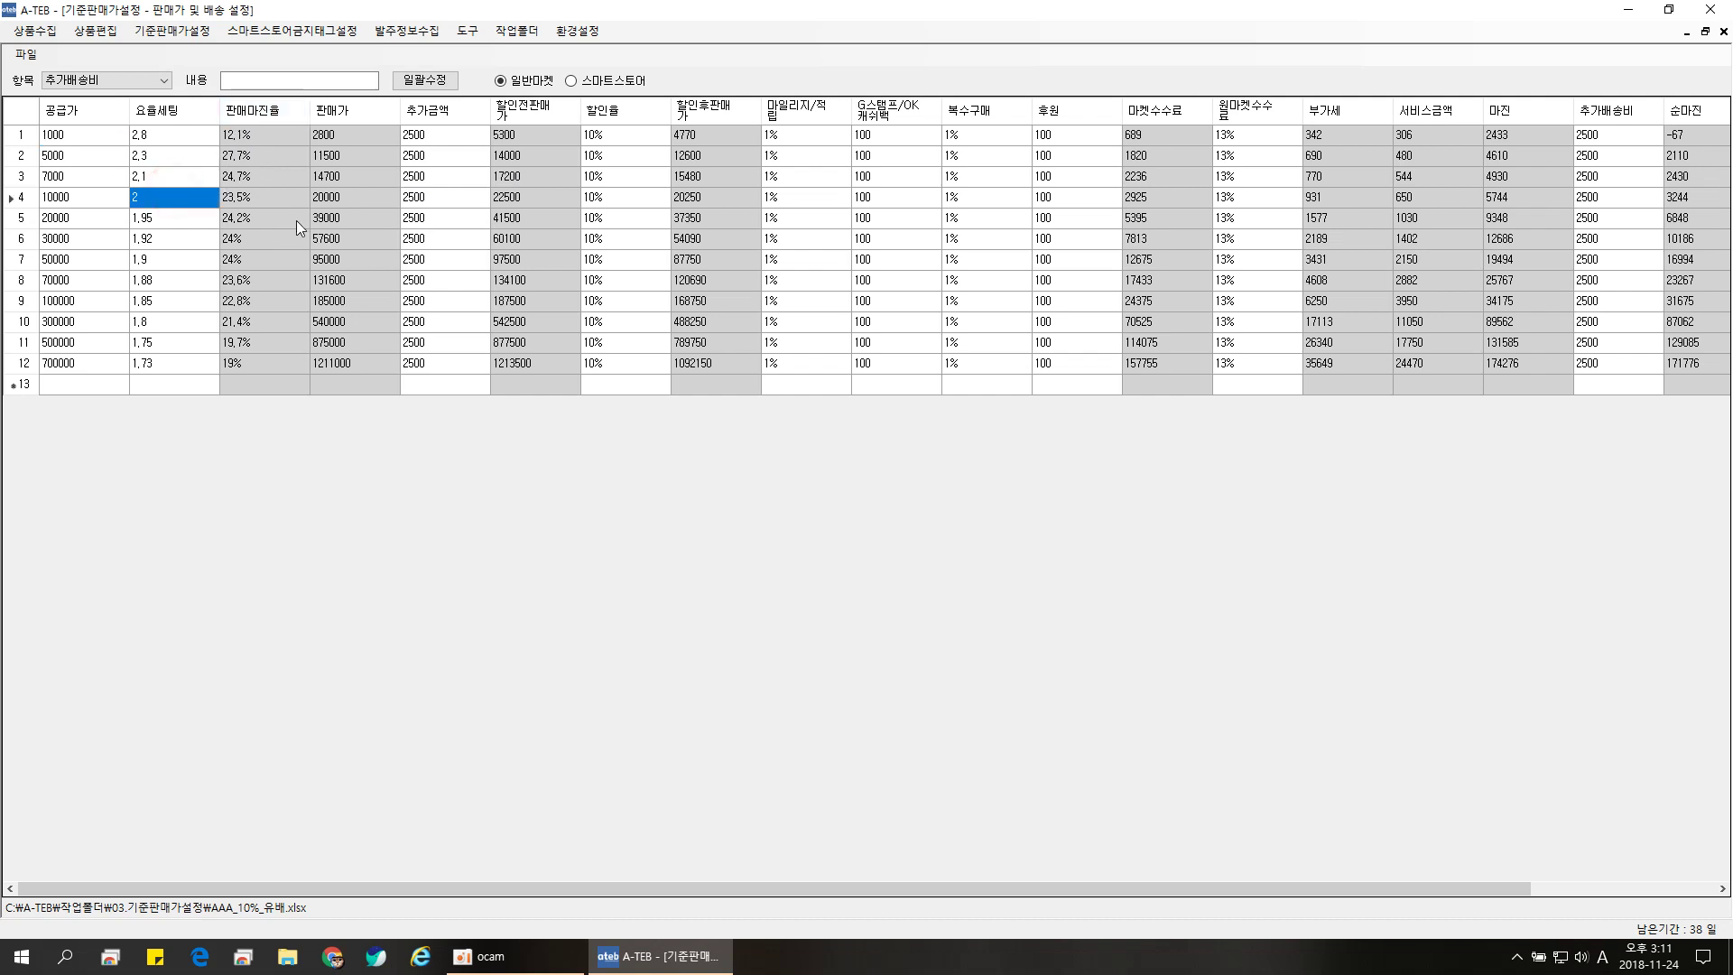
pyautogui.click(156, 240)
pyautogui.click(1687, 135)
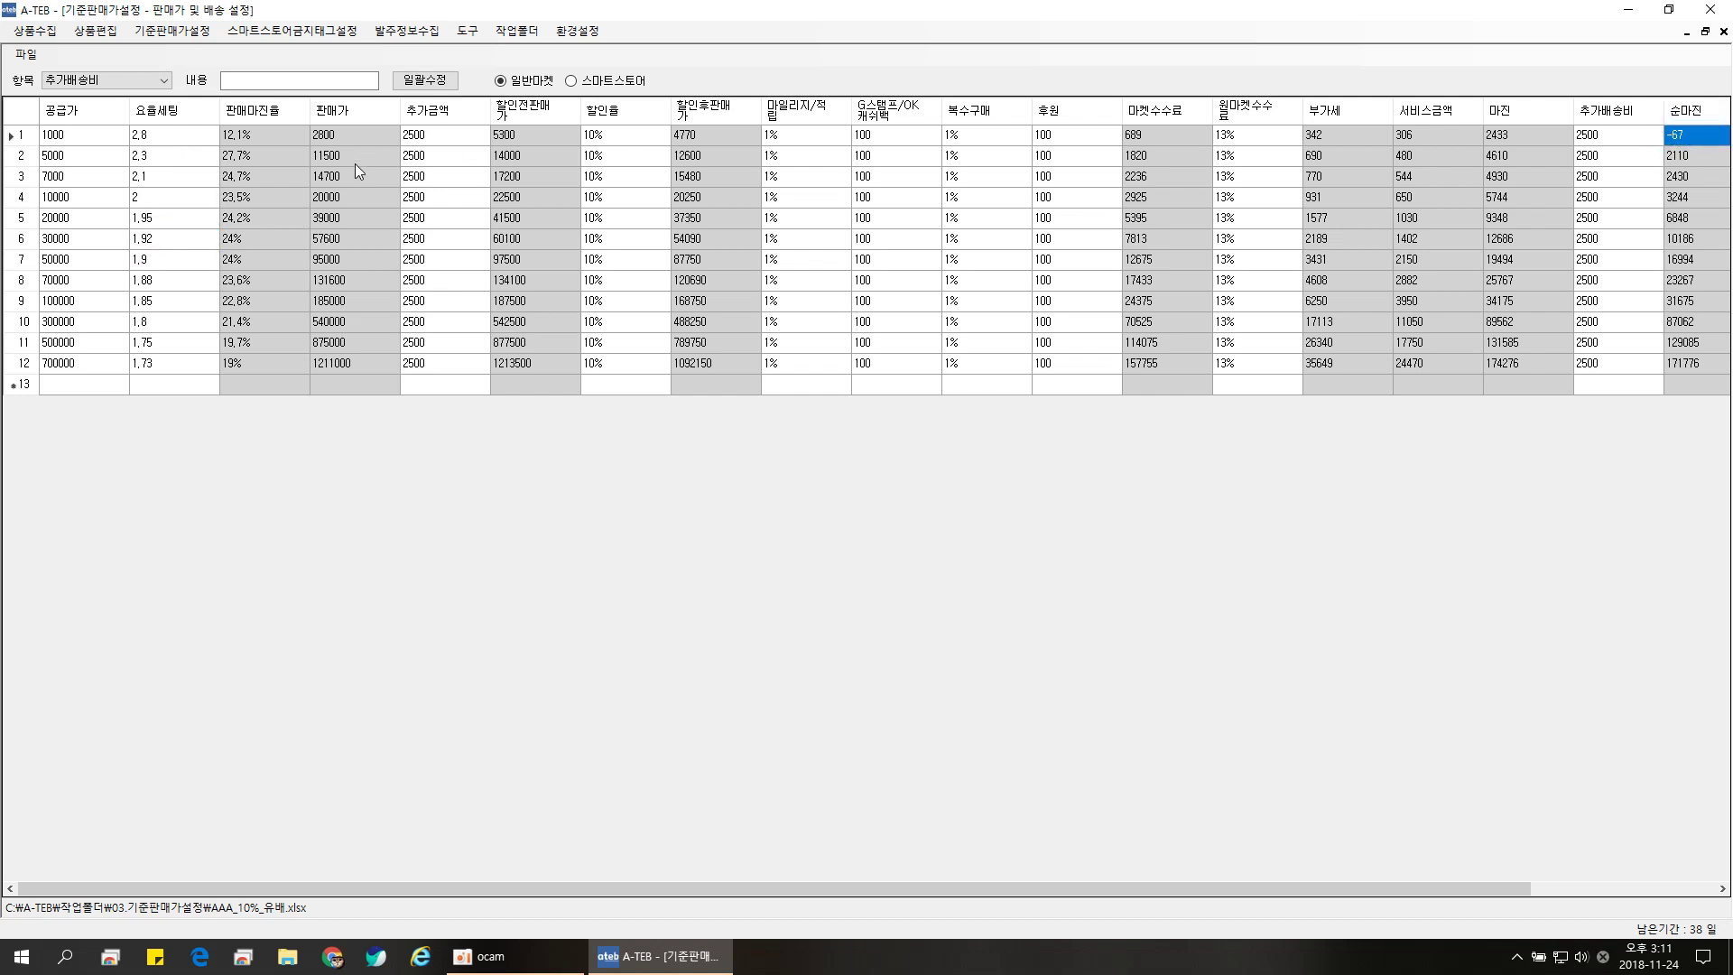
pyautogui.click(250, 134)
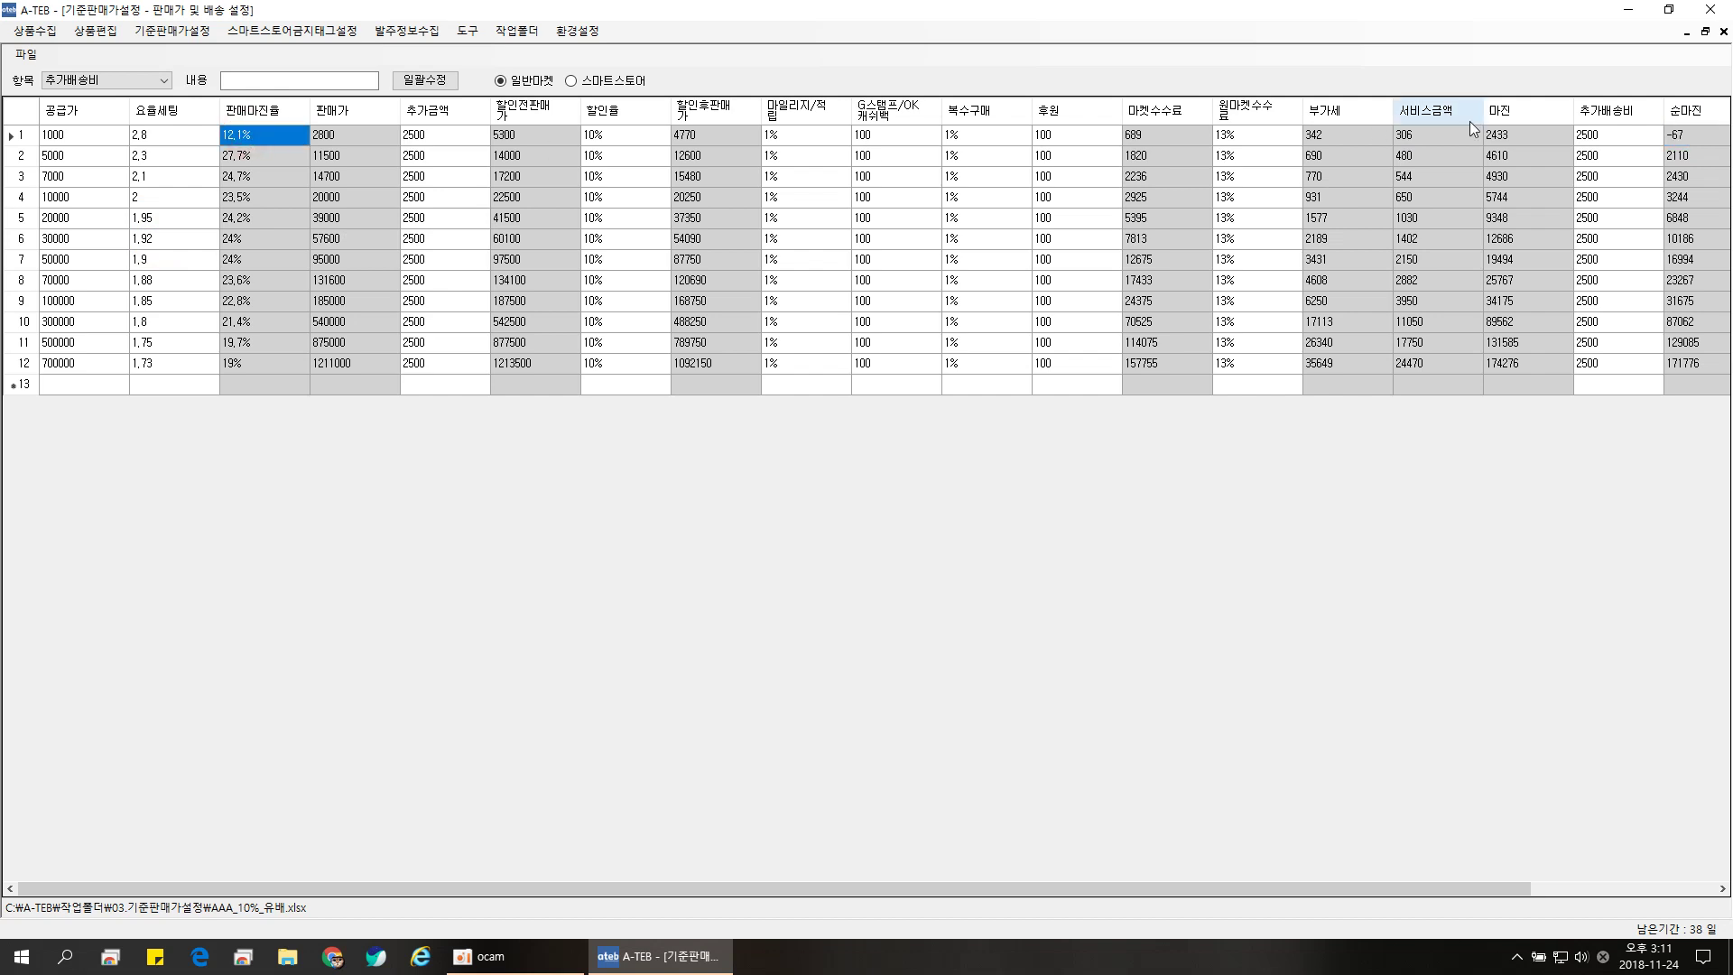
pyautogui.click(1700, 138)
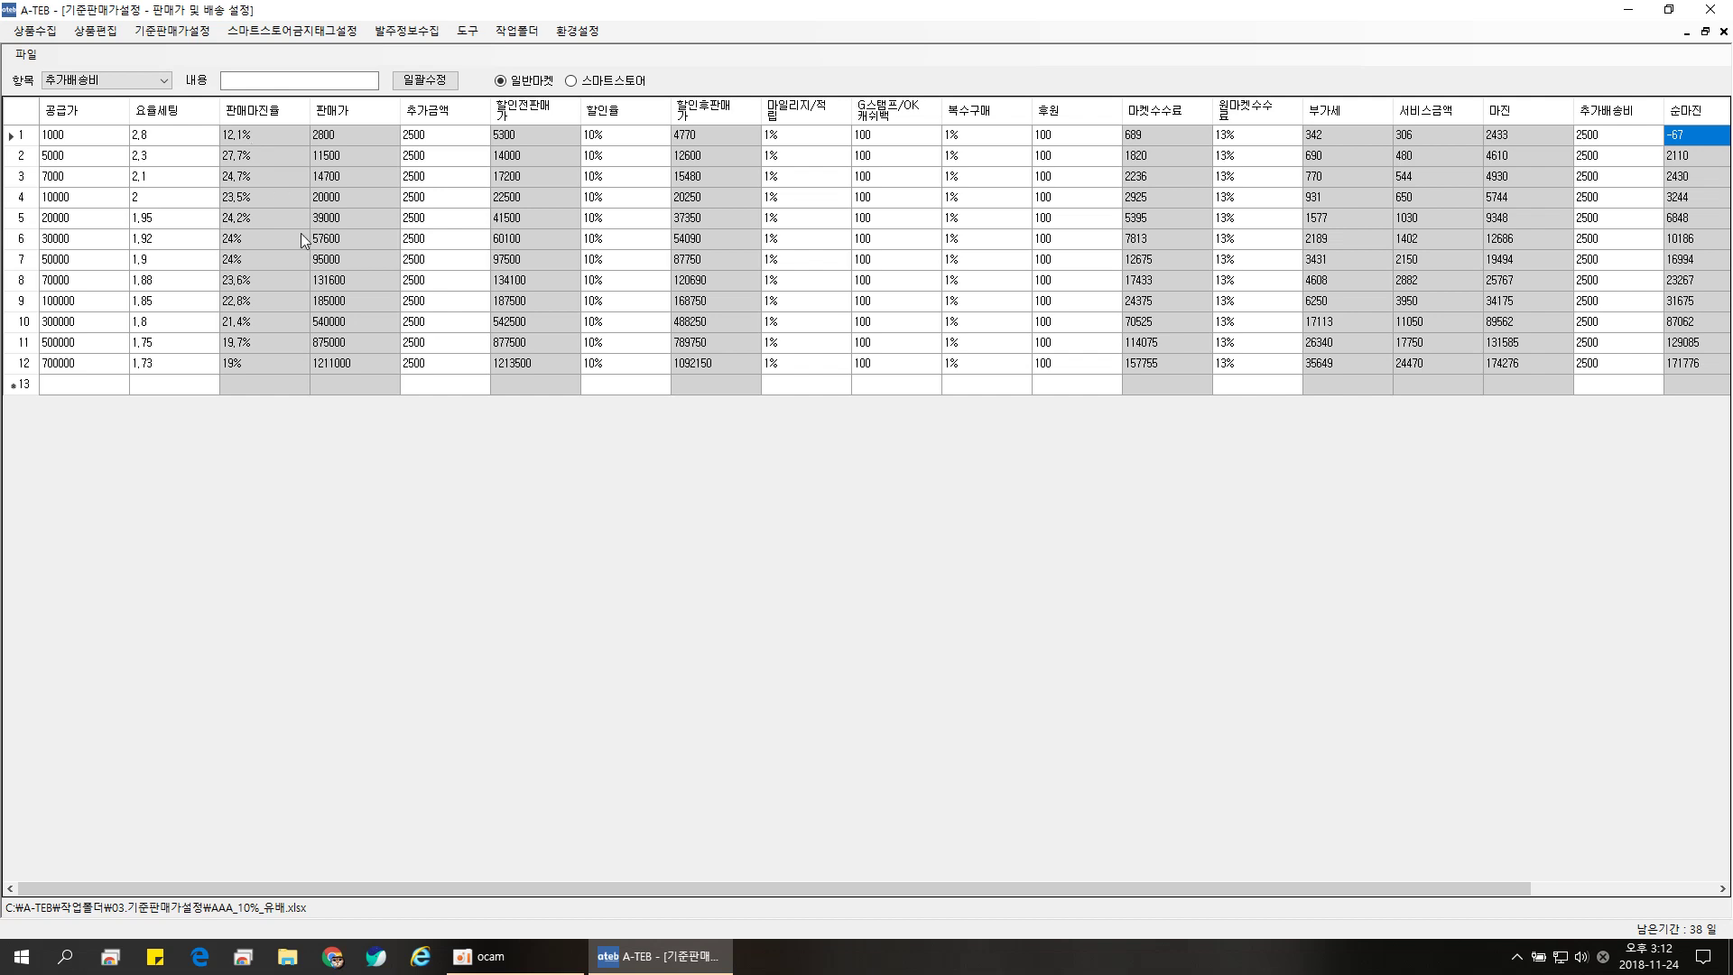
# Step: Try a 요율세팅 rate of 1.9 on the 30000 supply price row
pyautogui.click(22, 239)
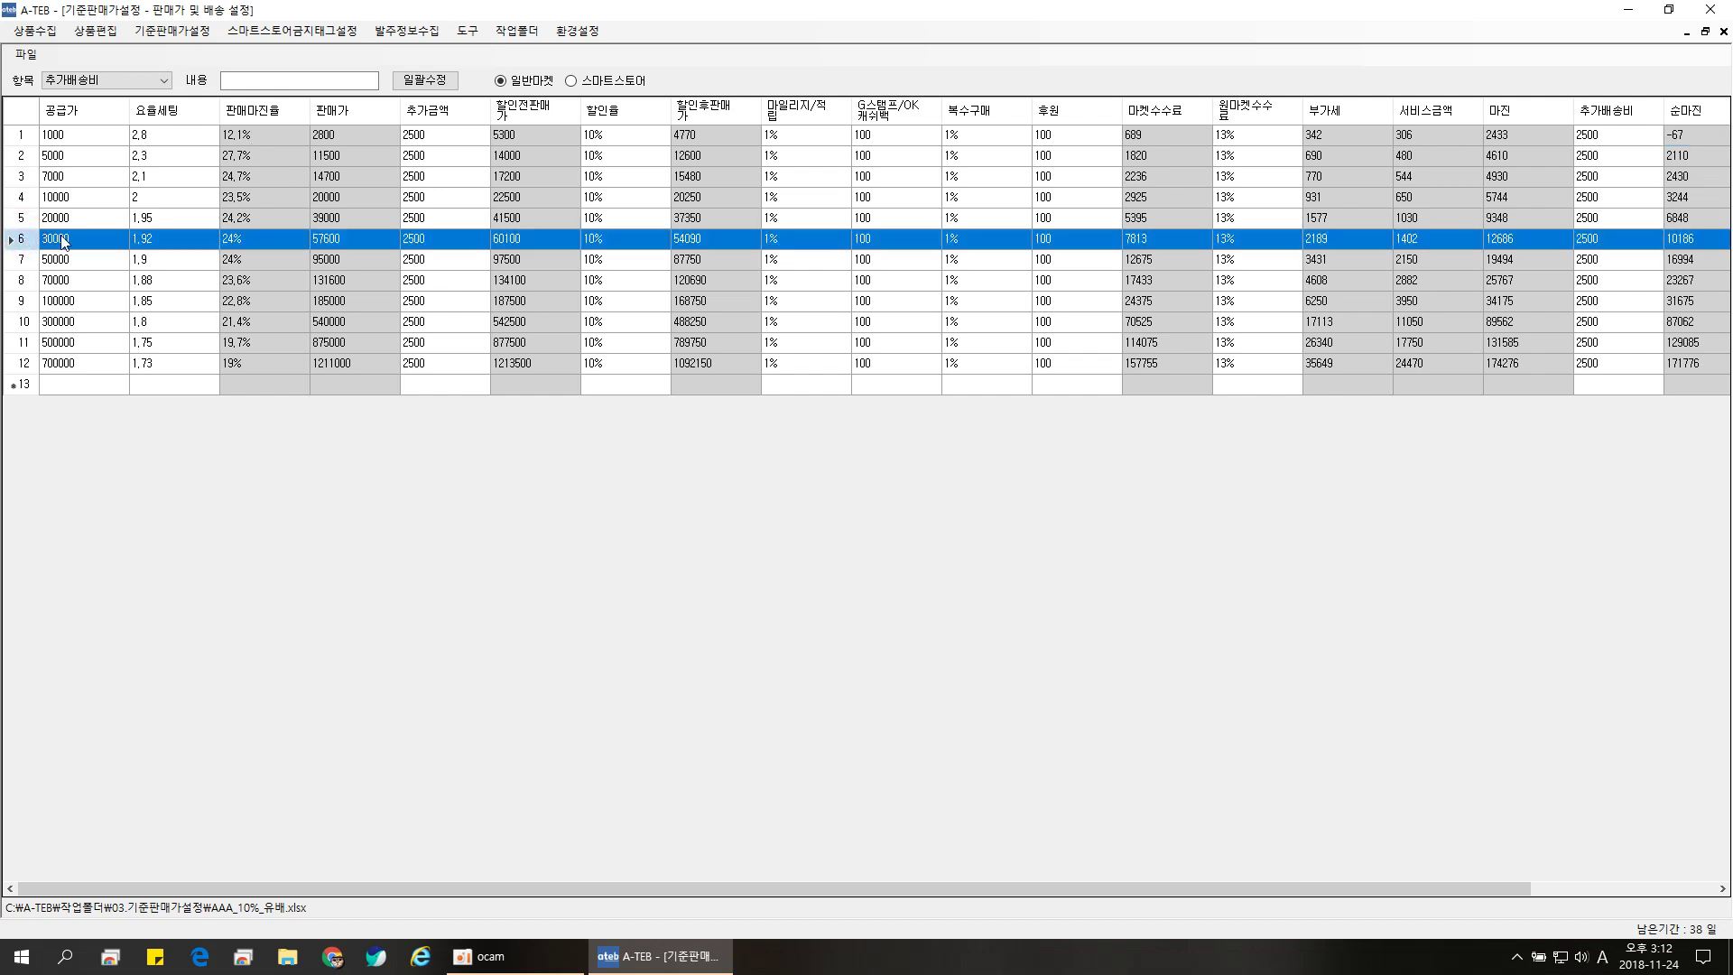
pyautogui.click(150, 240)
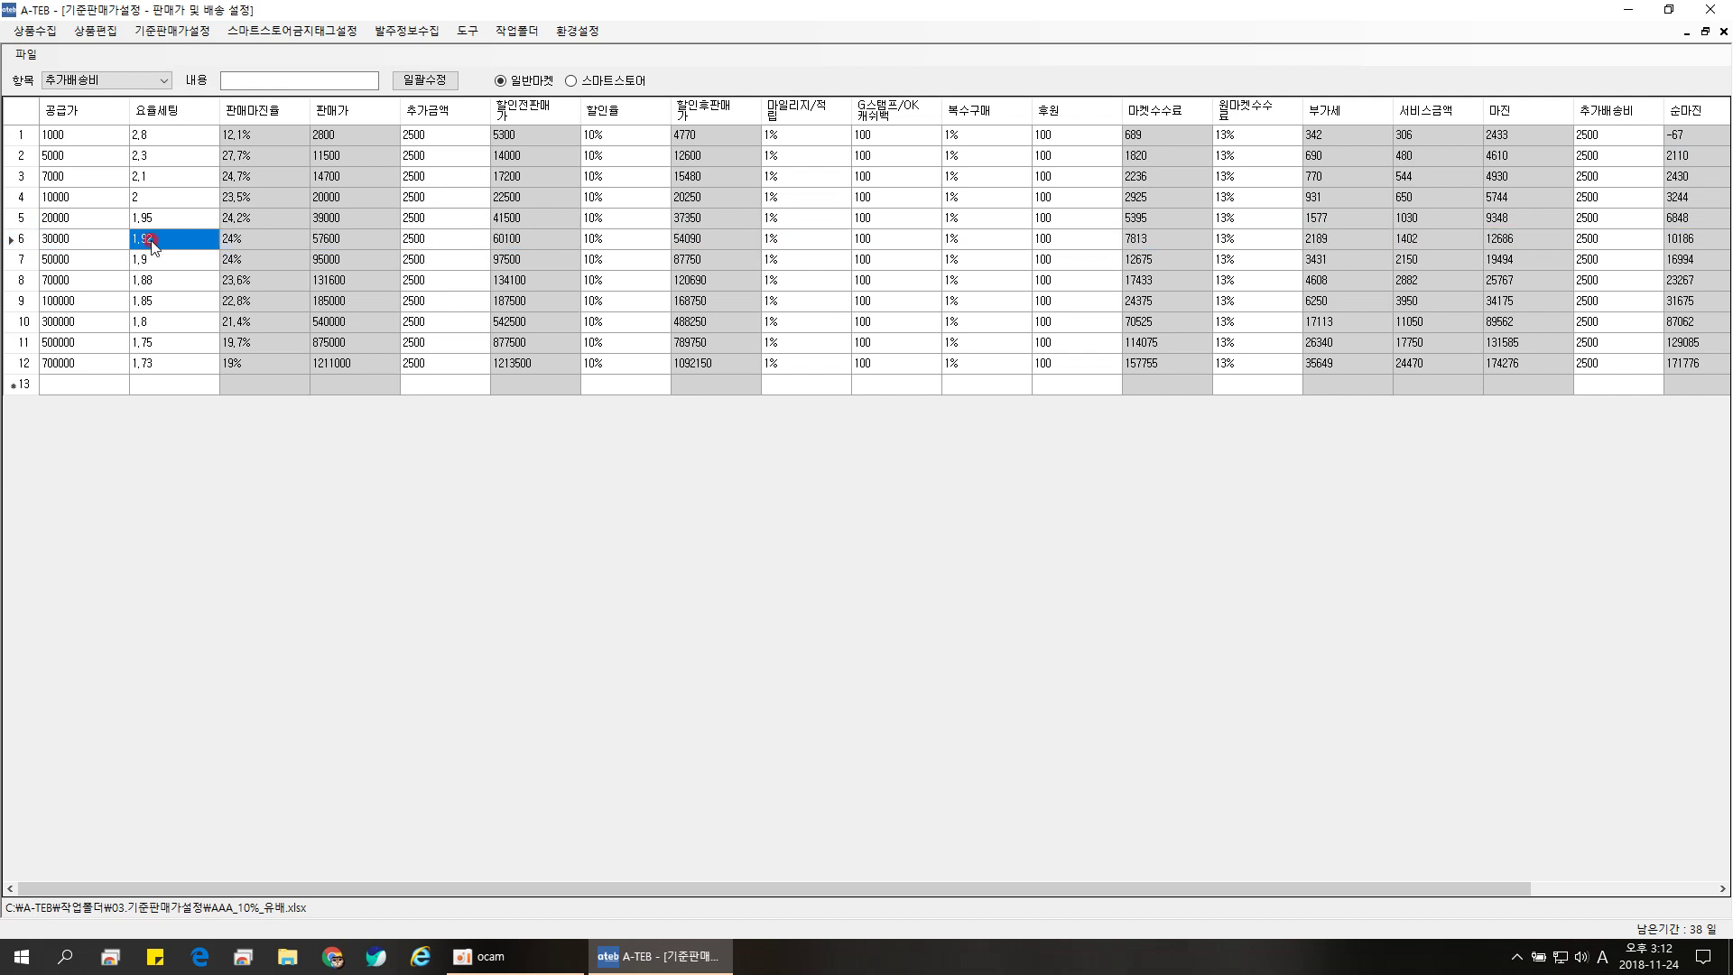
pyautogui.write('1,9')
pyautogui.press('Return')
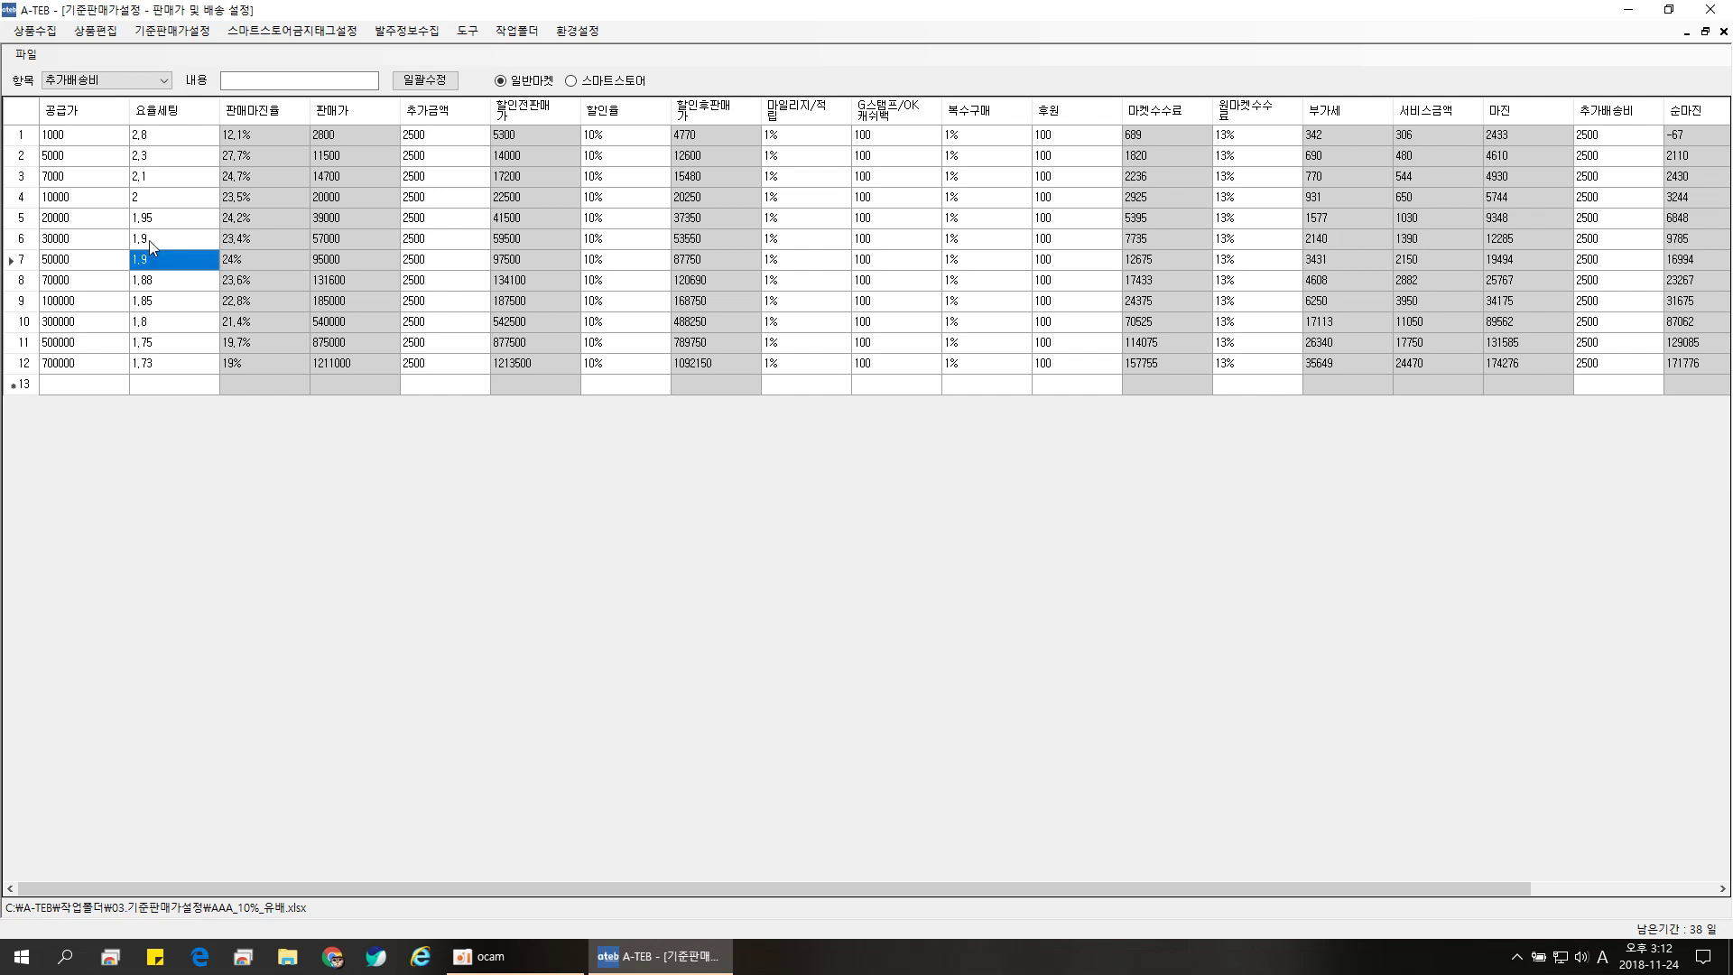
pyautogui.click(149, 240)
pyautogui.press('BackSpace')
pyautogui.press('Escape')
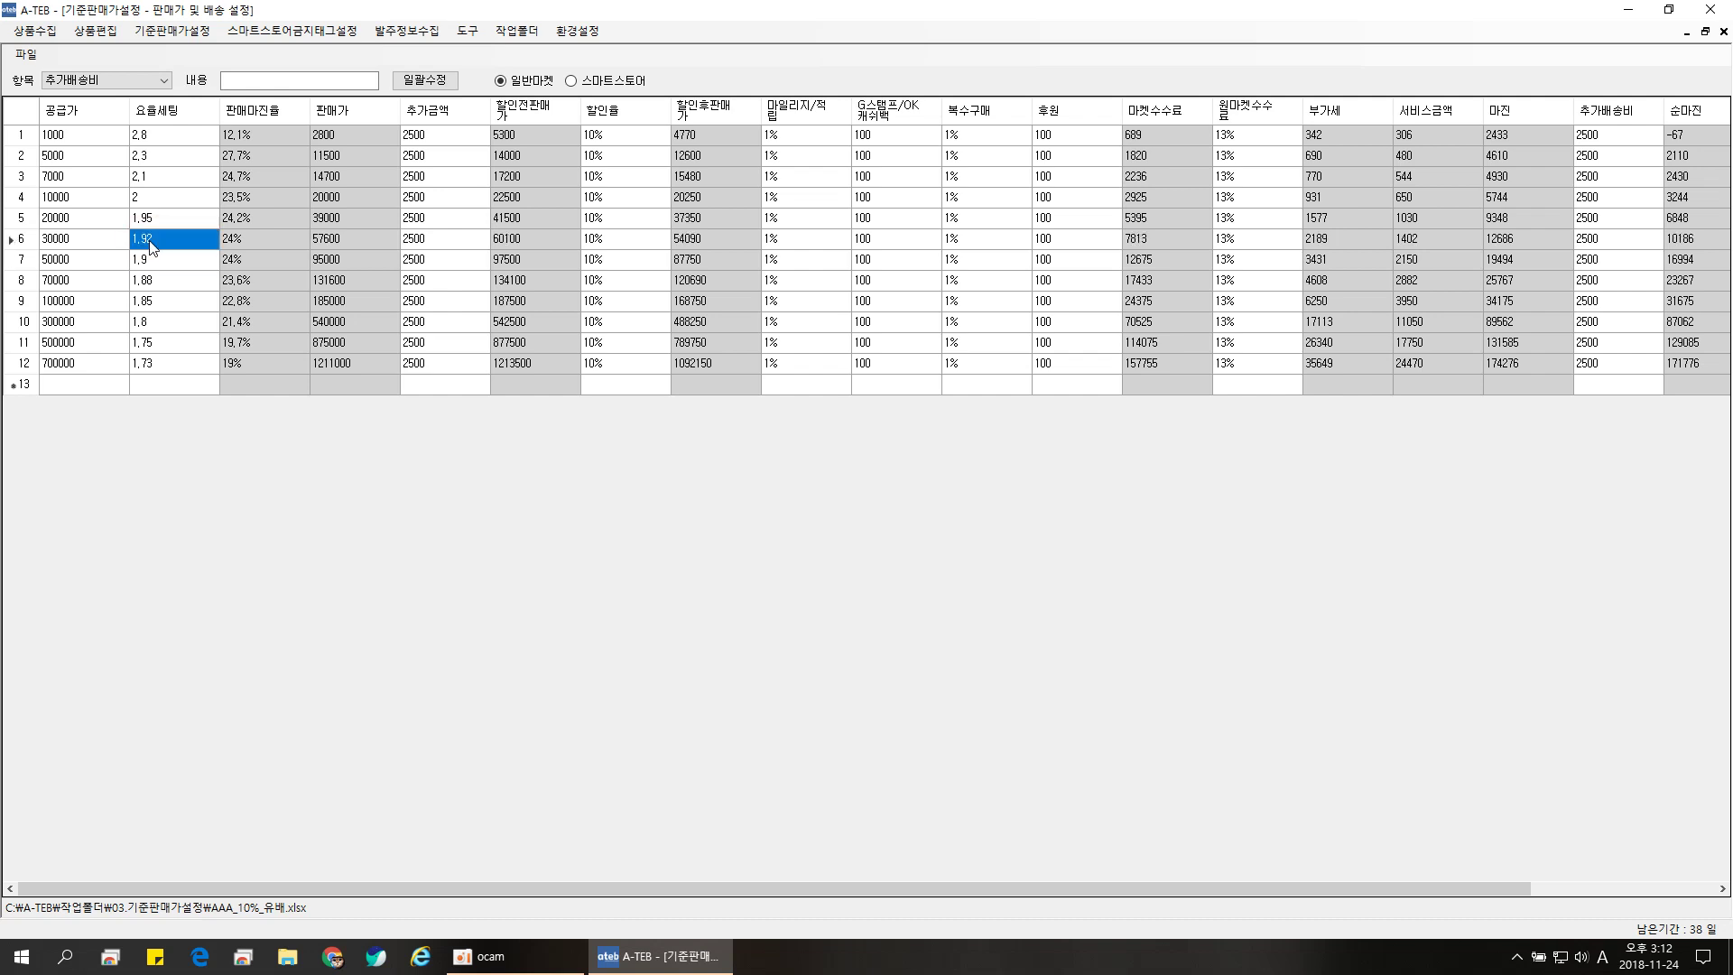
# Step: Set the 요율세팅 rate of the 30000 supply price row to 1.96
pyautogui.click(150, 240)
pyautogui.write('5')
pyautogui.press('Return')
pyautogui.click(150, 241)
pyautogui.press('BackSpace')
pyautogui.press('BackSpace')
pyautogui.press('BackSpace')
pyautogui.write(',96')
pyautogui.press('Return')
# Step: Adjust the 요율세팅 rate of the 20000 supply price row through 2 and 2.05 to 2.03
pyautogui.click(151, 242)
pyautogui.press('Up')
pyautogui.click(146, 218)
pyautogui.press('BackSpace')
pyautogui.write('9')
pyautogui.click(150, 244)
pyautogui.press('Up')
pyautogui.write('2')
pyautogui.press('Return')
pyautogui.press('Up')
pyautogui.write('2,05')
pyautogui.press('Return')
pyautogui.press('Up')
pyautogui.write('2,03')
pyautogui.press('Return')
# Step: Set the 요율세팅 rates of the 10000 and 7000 supply price rows to 2.15 and 2.3
pyautogui.press('Up')
pyautogui.press('Up')
pyautogui.write('2,1')
pyautogui.press('Return')
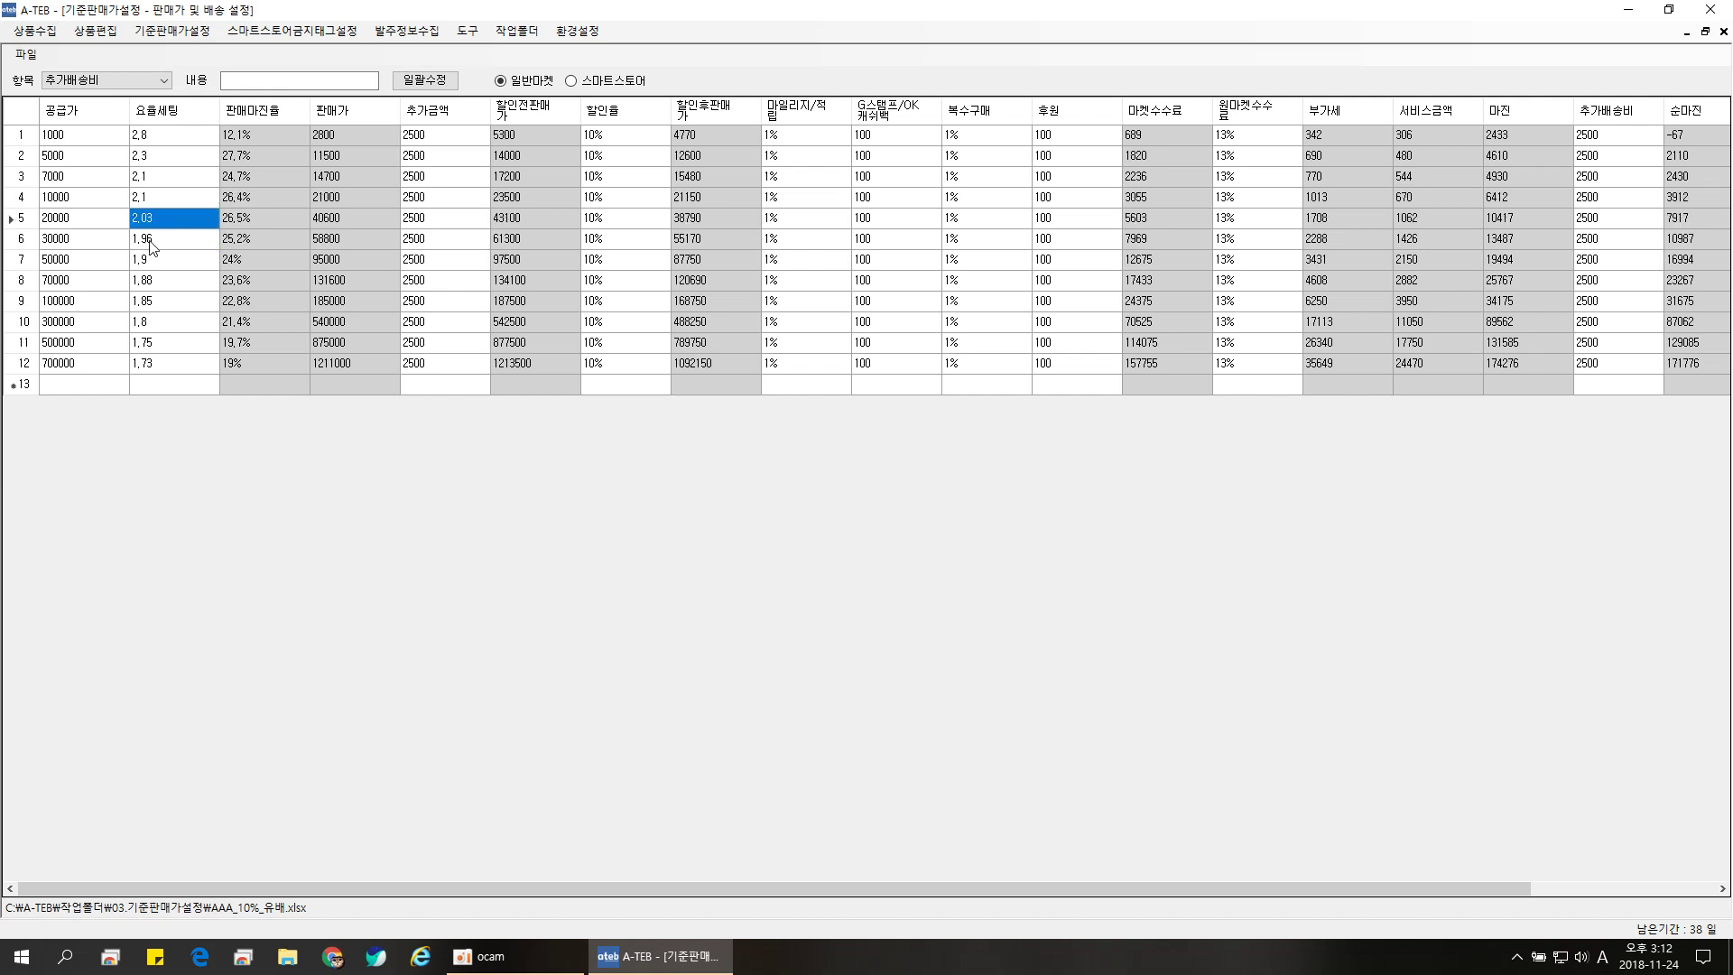
pyautogui.press('Up')
pyautogui.write('2,15')
pyautogui.press('Return')
pyautogui.press('Up')
pyautogui.press('Up')
pyautogui.write('2,3')
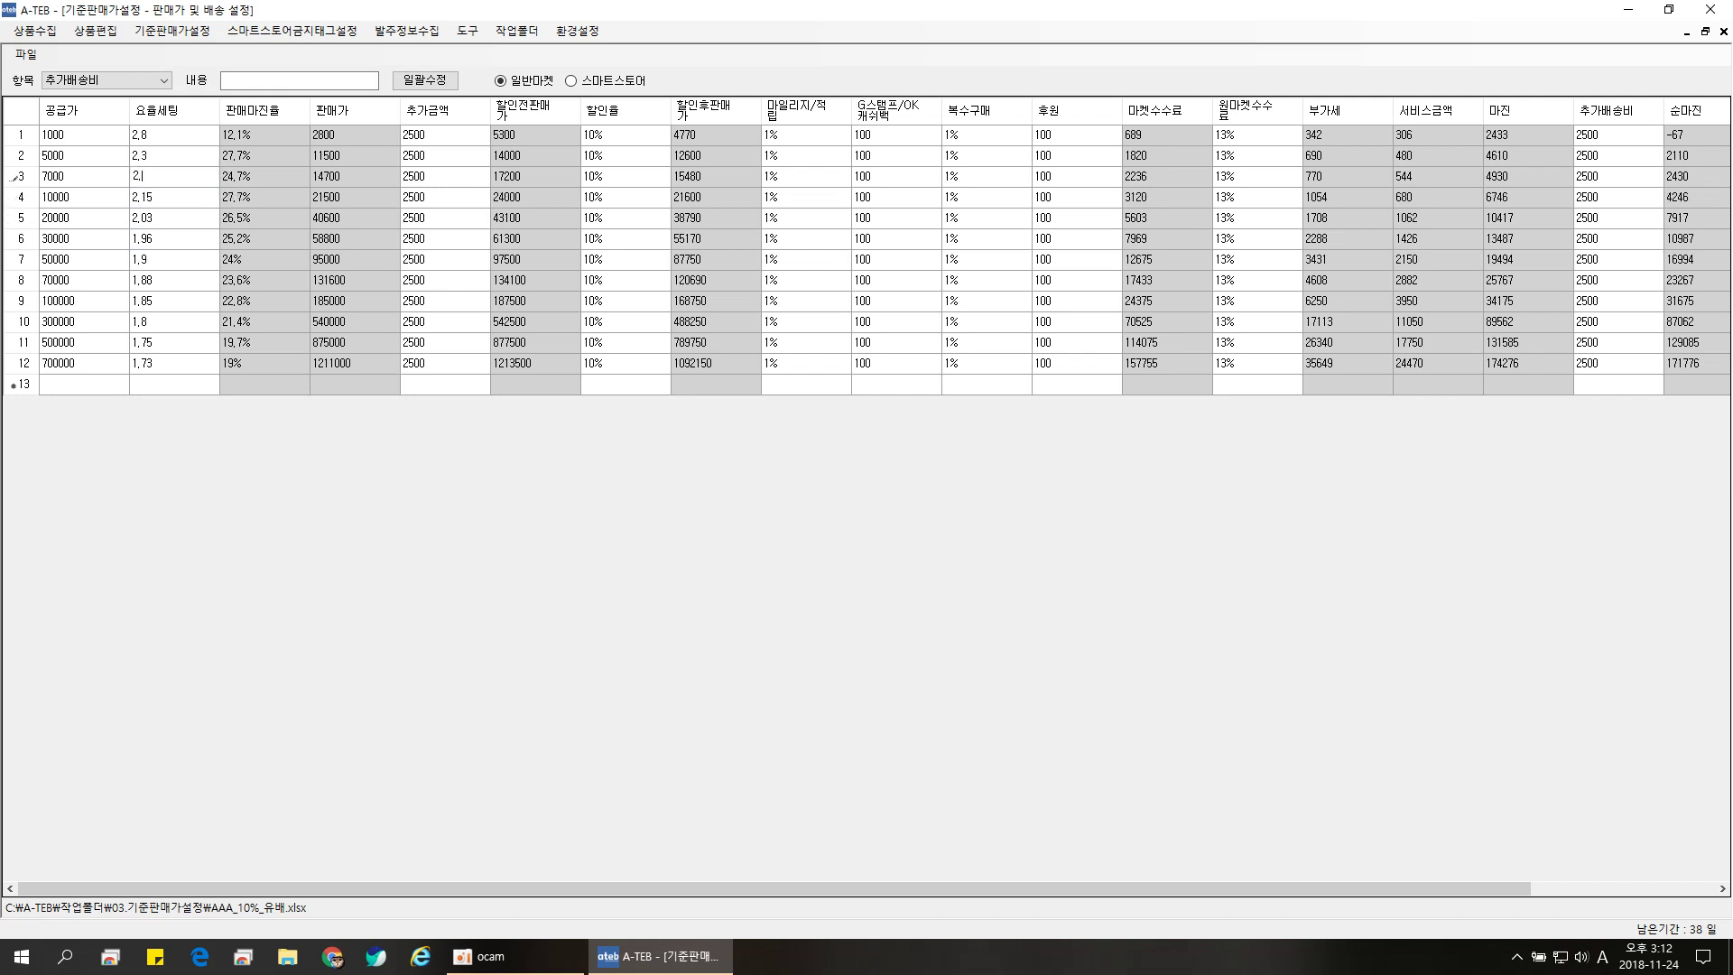
pyautogui.press('Return')
# Step: Try 요율세팅 rates of 2.5 on the 5000 supply price row and 3.3 on the 1000 row
pyautogui.press('Up')
pyautogui.press('Up')
pyautogui.write('2,5')
pyautogui.press('Return')
pyautogui.press('Up')
pyautogui.press('Up')
pyautogui.write('3,3')
pyautogui.press('Return')
pyautogui.press('Up')
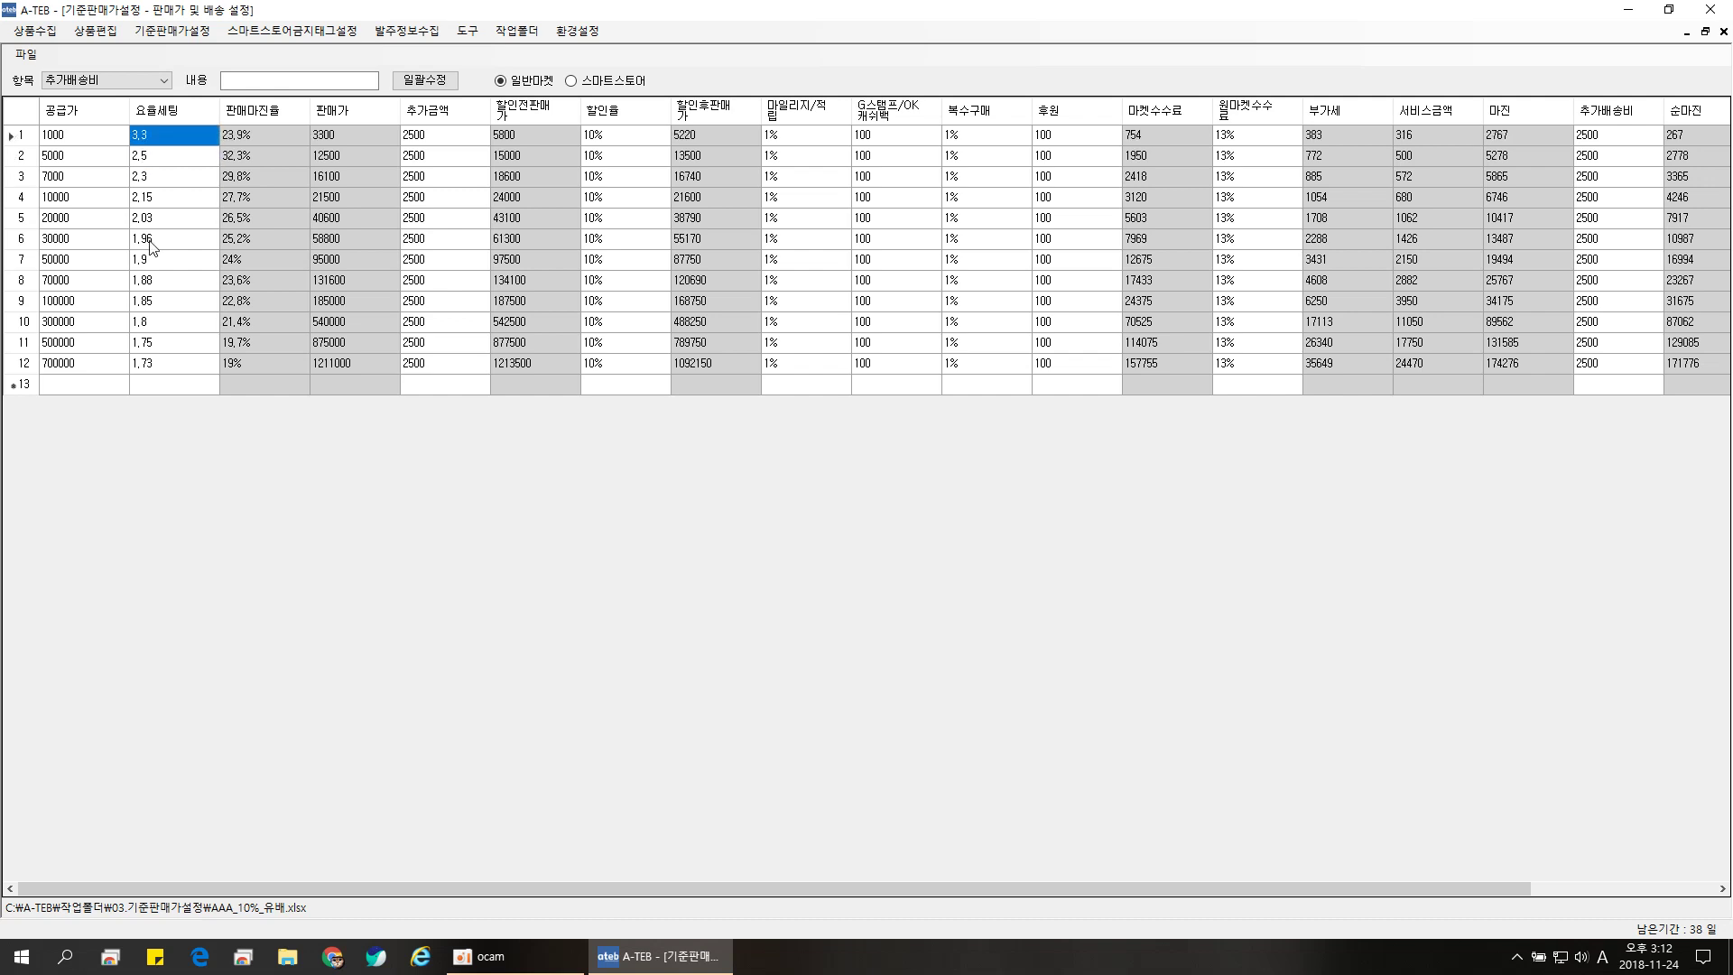
# Step: Try 요율세팅 rates of 4 and 3.8 on the 1000 supply price row
pyautogui.write('4')
pyautogui.press('Return')
pyautogui.press('Up')
pyautogui.write('3')
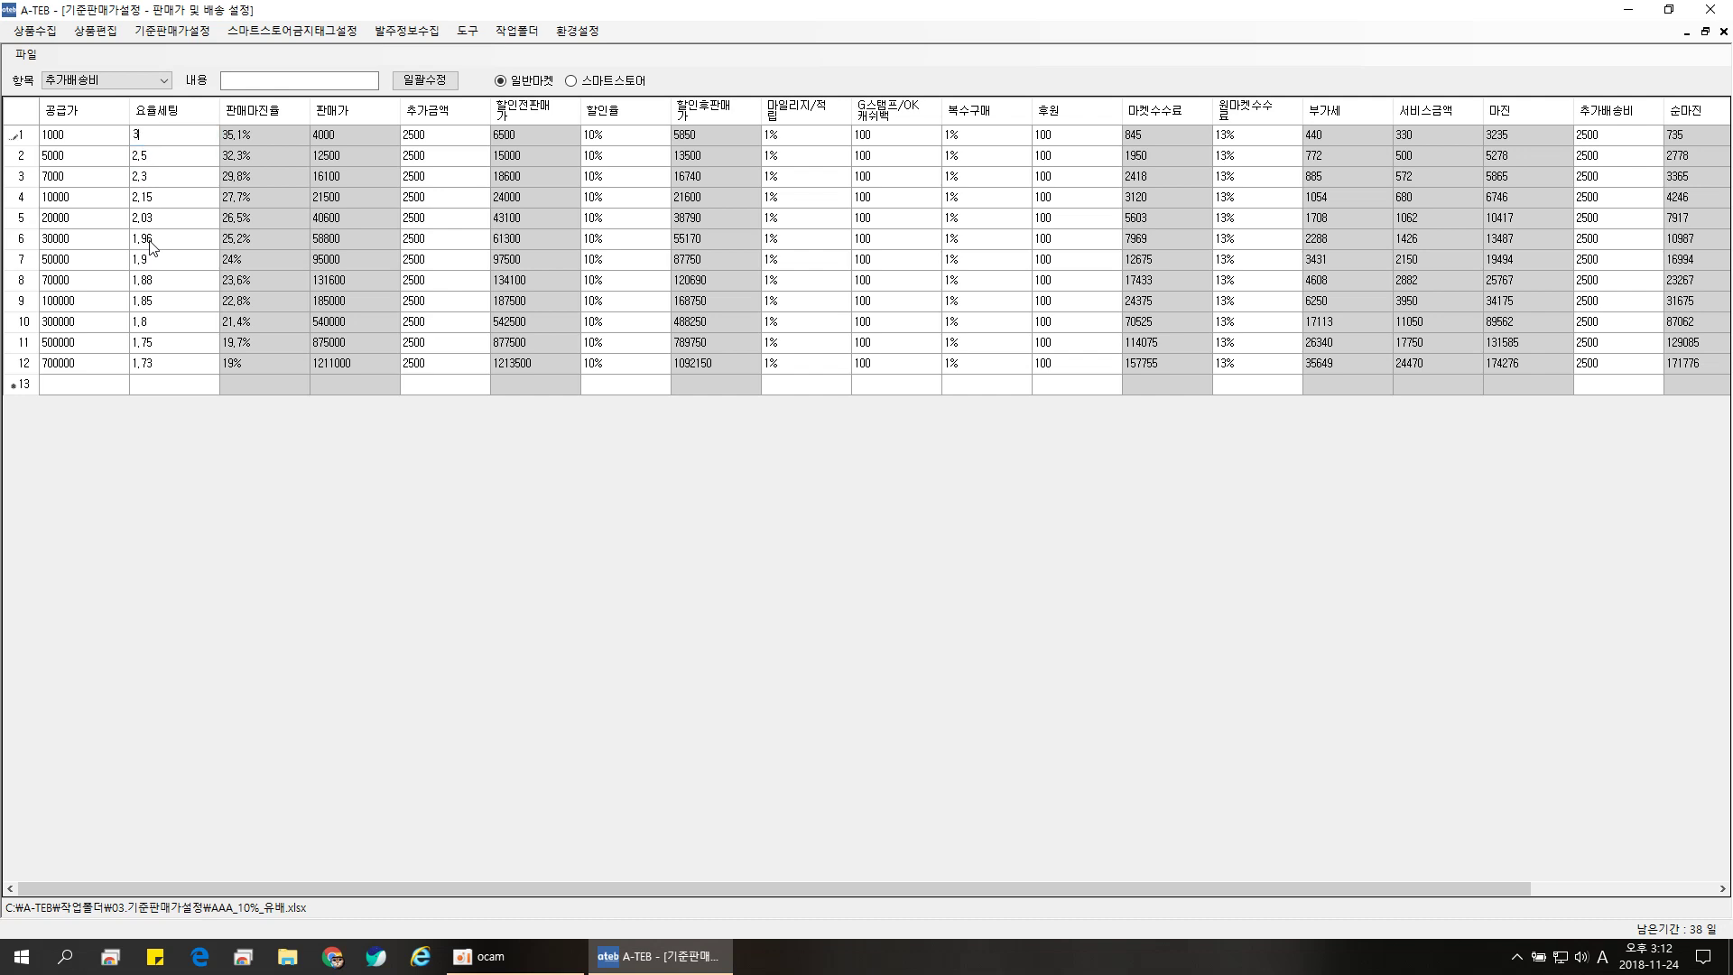
pyautogui.write(',8')
pyautogui.press('Return')
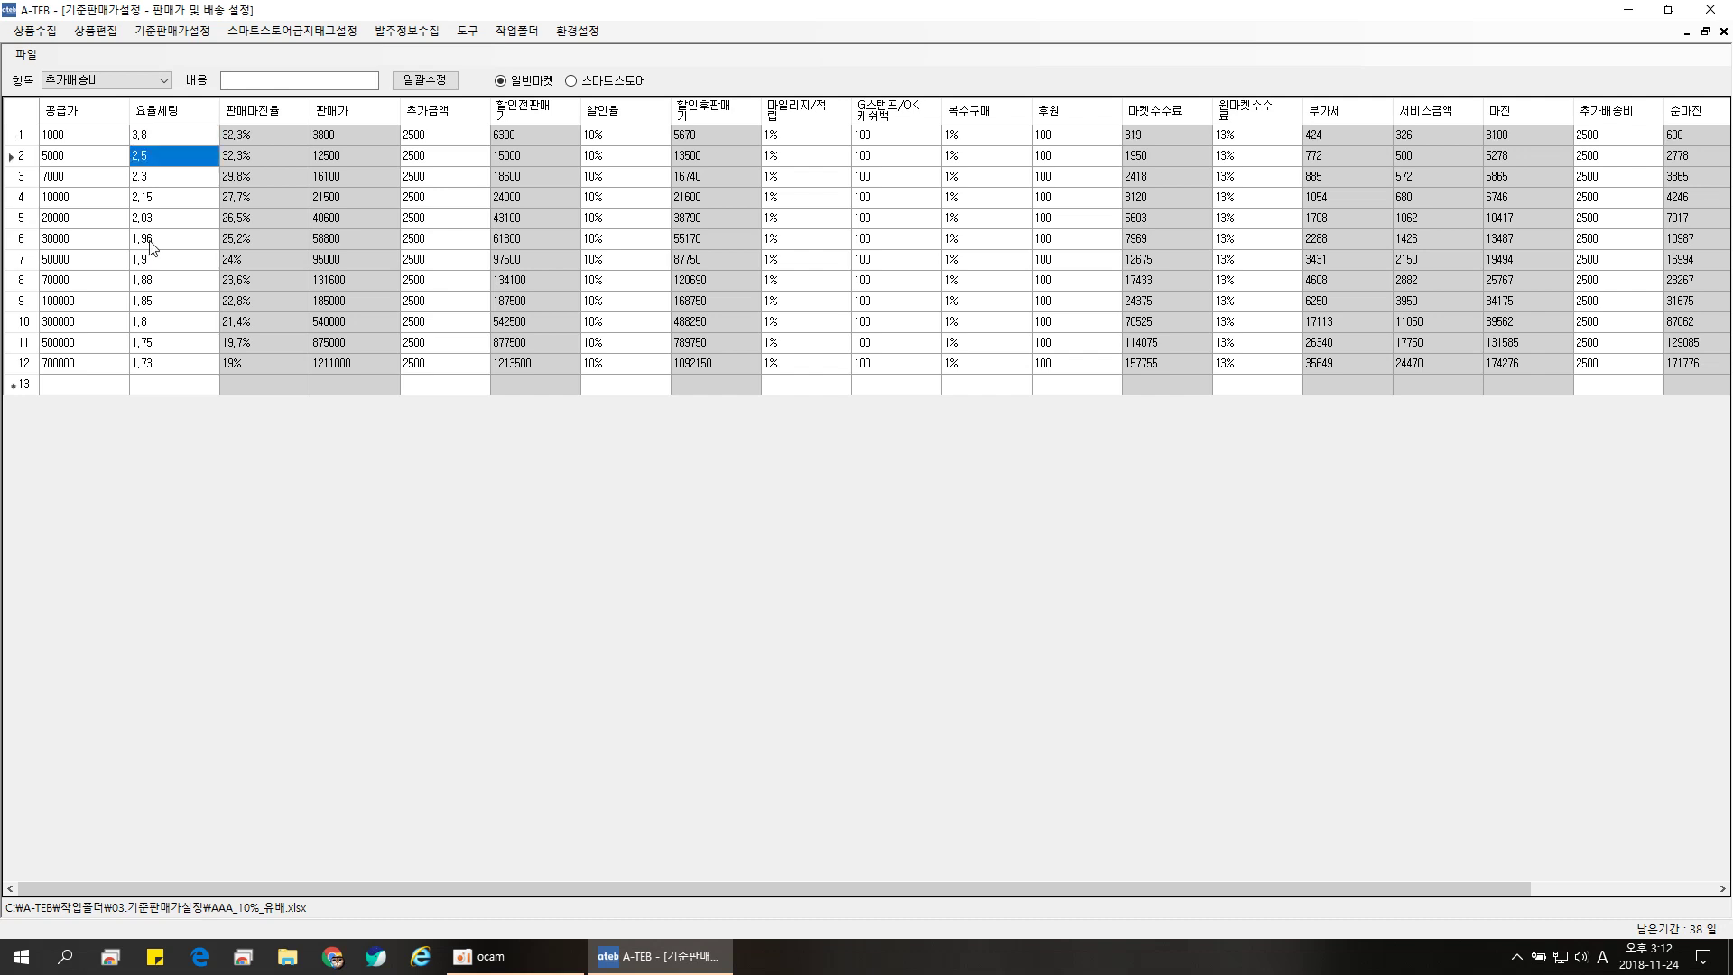
# Step: Try 요율세팅 rates of 2.2, 2.25 and 2.29 on the 5000 supply price row
pyautogui.write('2,2')
pyautogui.press('Return')
pyautogui.press('Up')
pyautogui.write('2,25')
pyautogui.press('Return')
pyautogui.press('Up')
pyautogui.write('2,29')
pyautogui.press('Return')
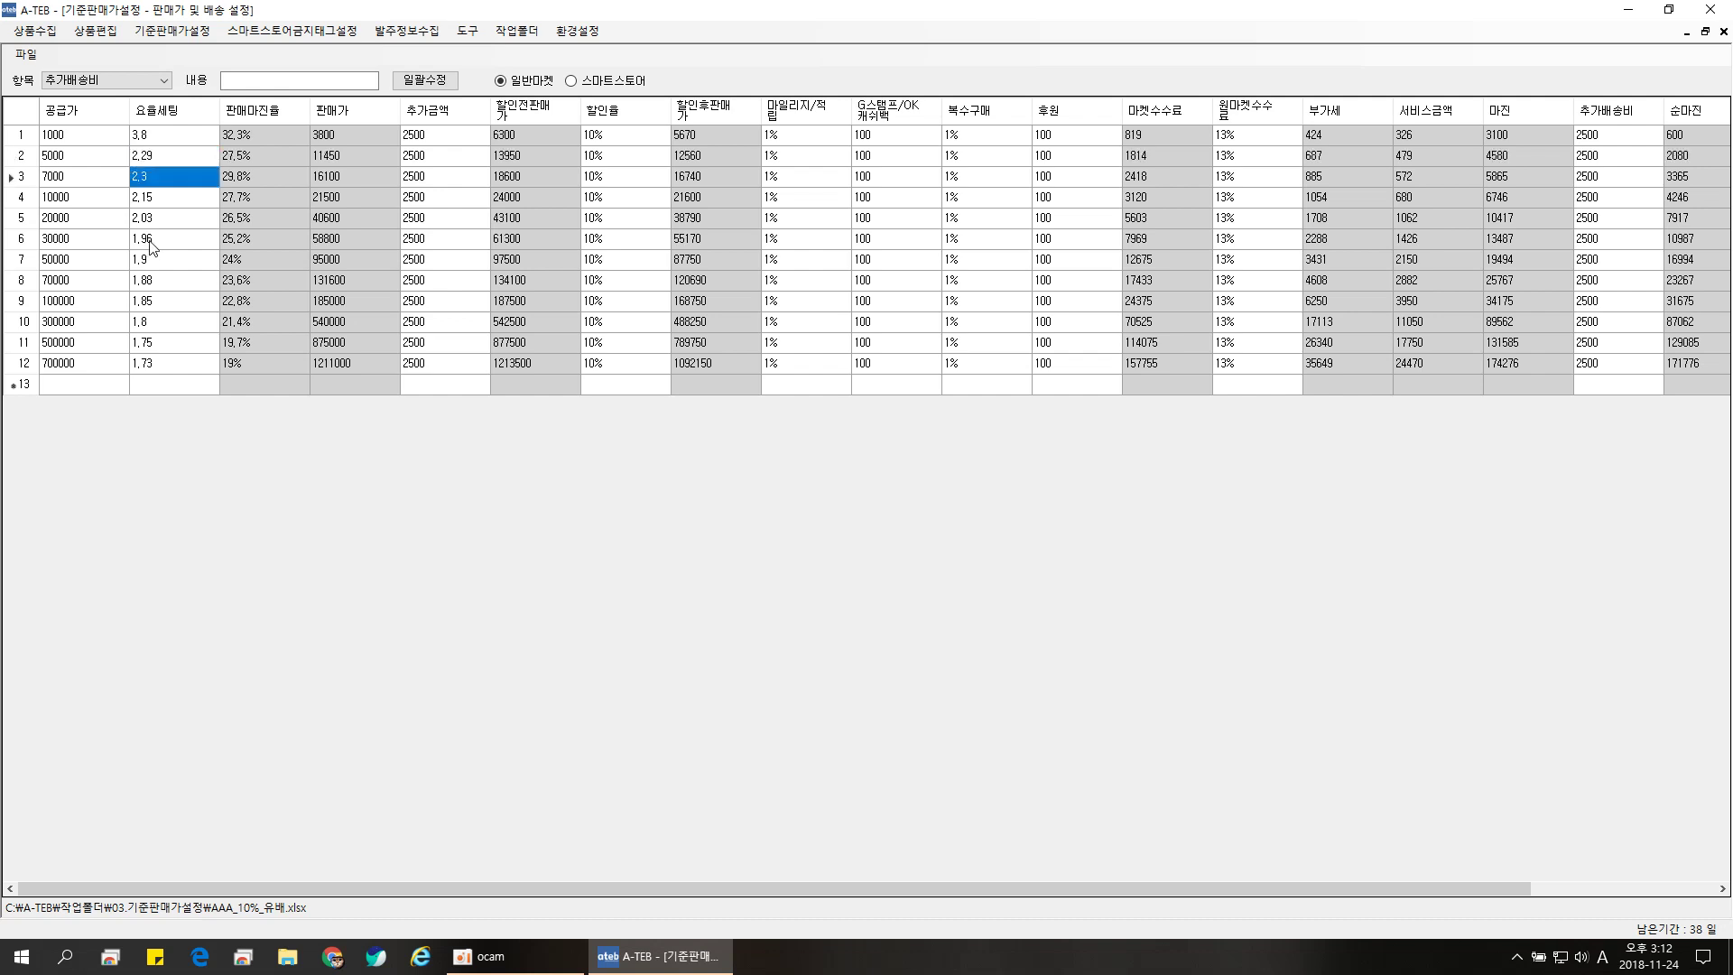
# Step: Try higher 요율세팅 rates of 3 and 2.9 on the 5000 supply price row
pyautogui.press('Up')
pyautogui.write('3')
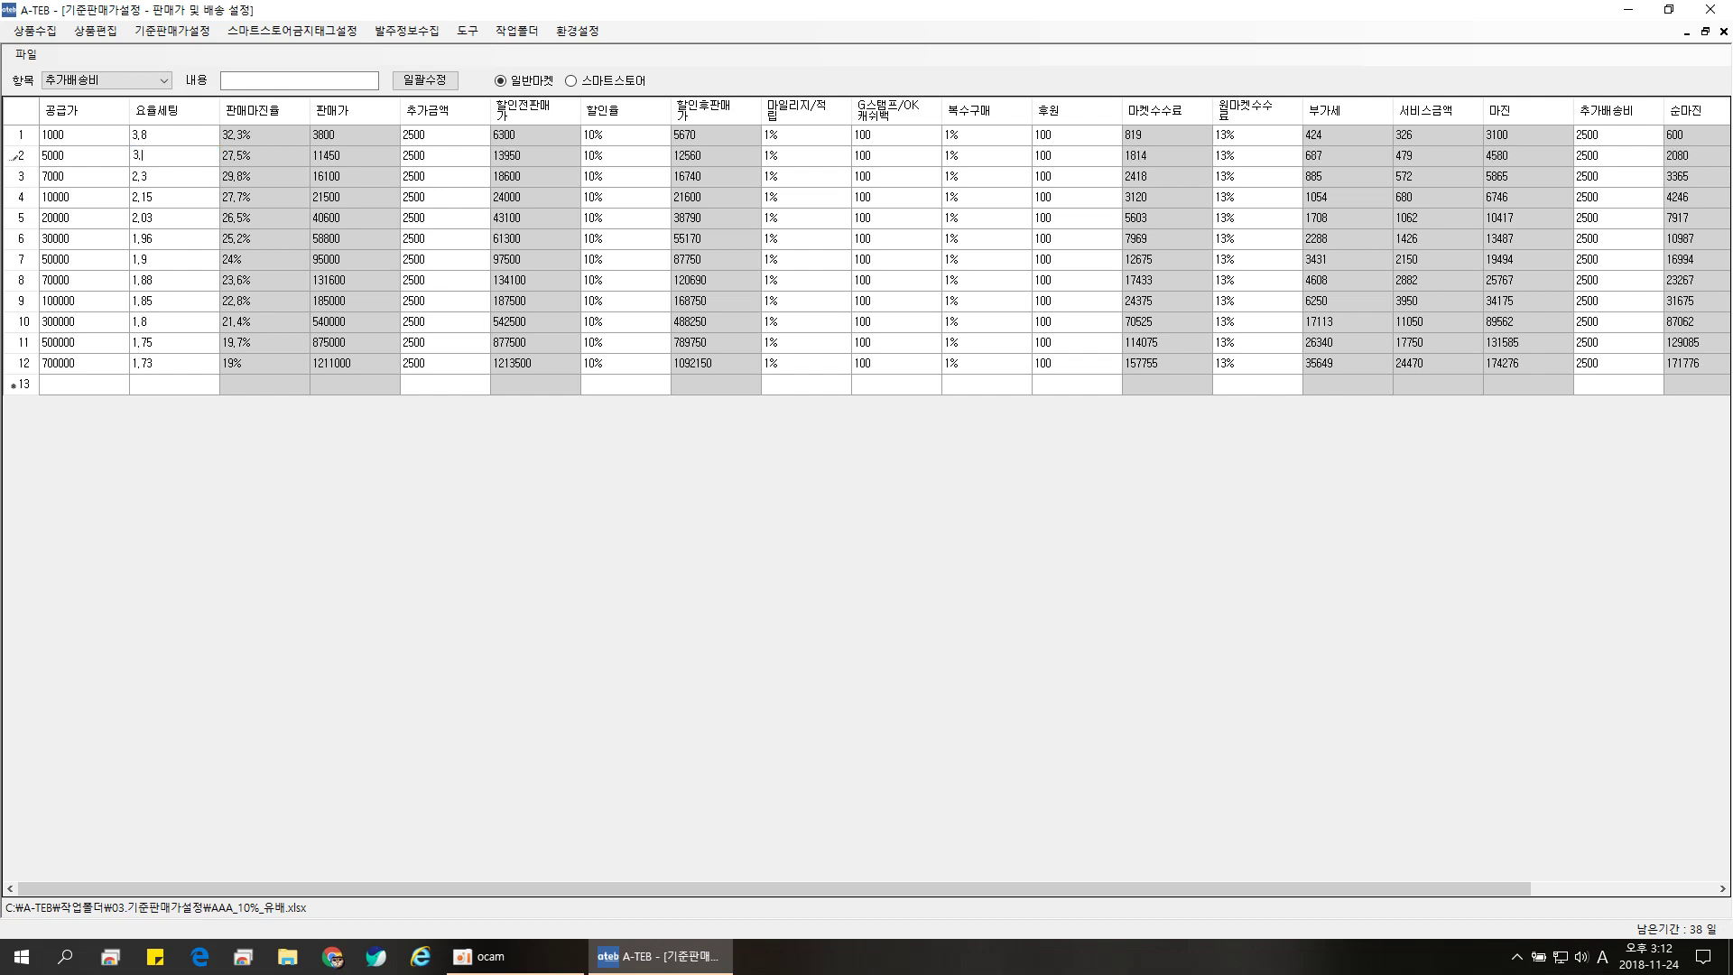
pyautogui.write(',1')
pyautogui.press('BackSpace')
pyautogui.press('BackSpace')
pyautogui.press('Return')
pyautogui.press('Up')
pyautogui.press('Down')
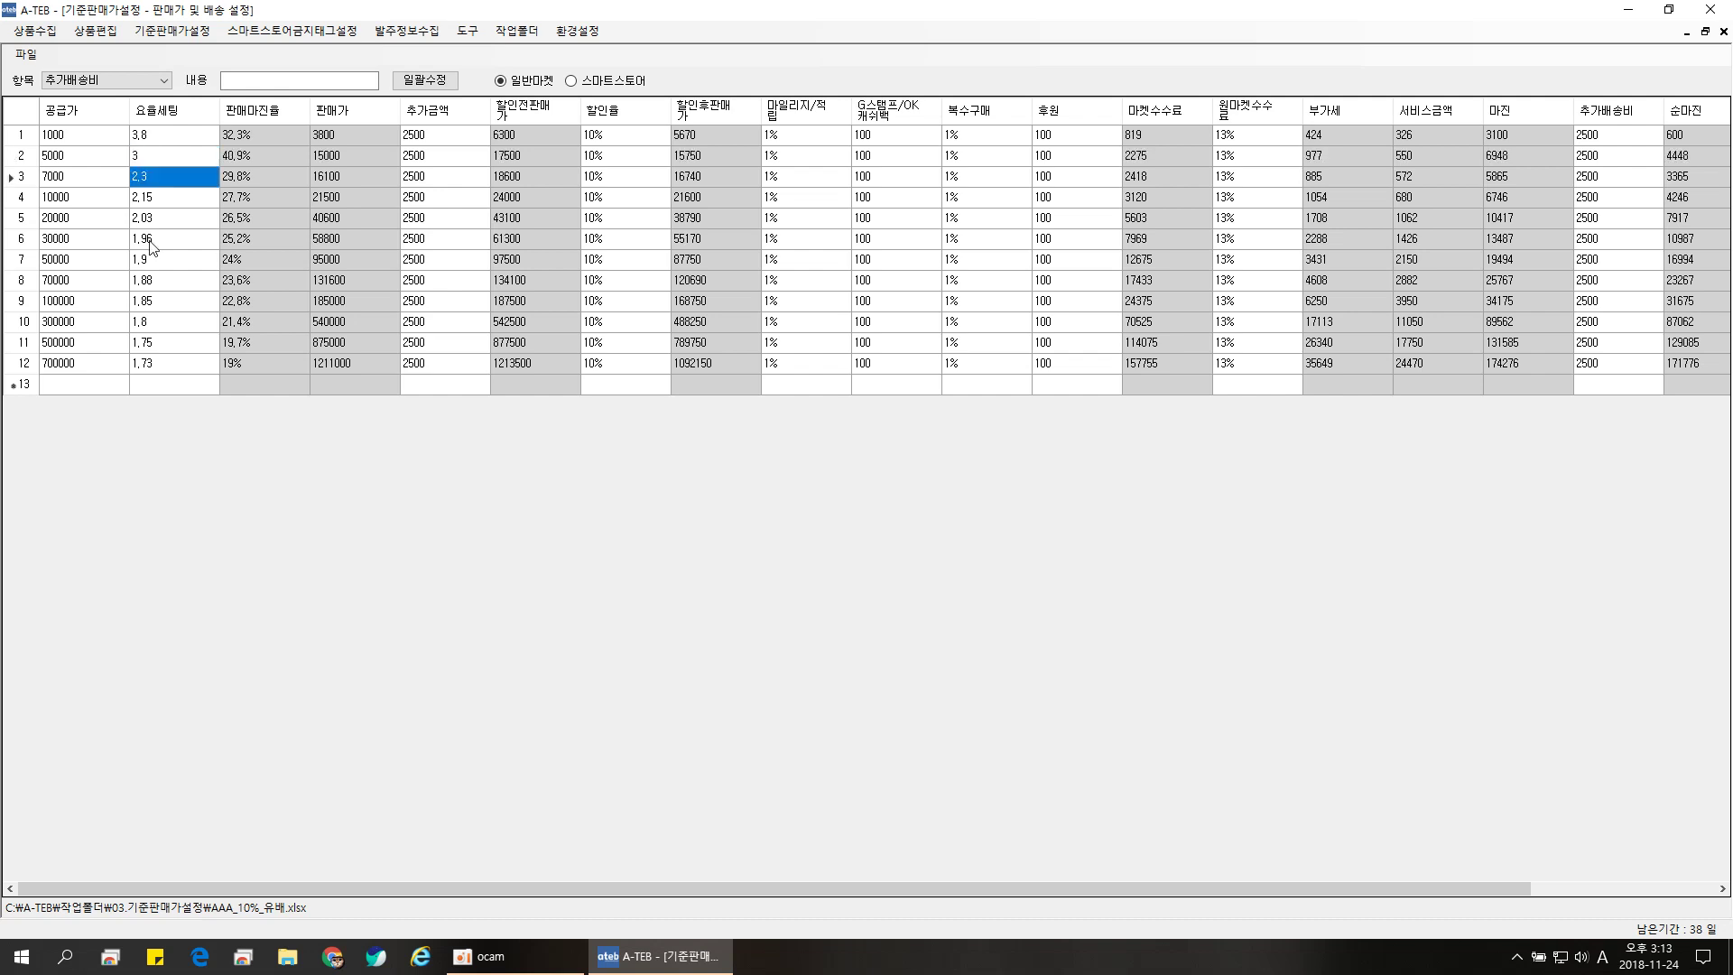
pyautogui.press('Up')
pyautogui.write('2')
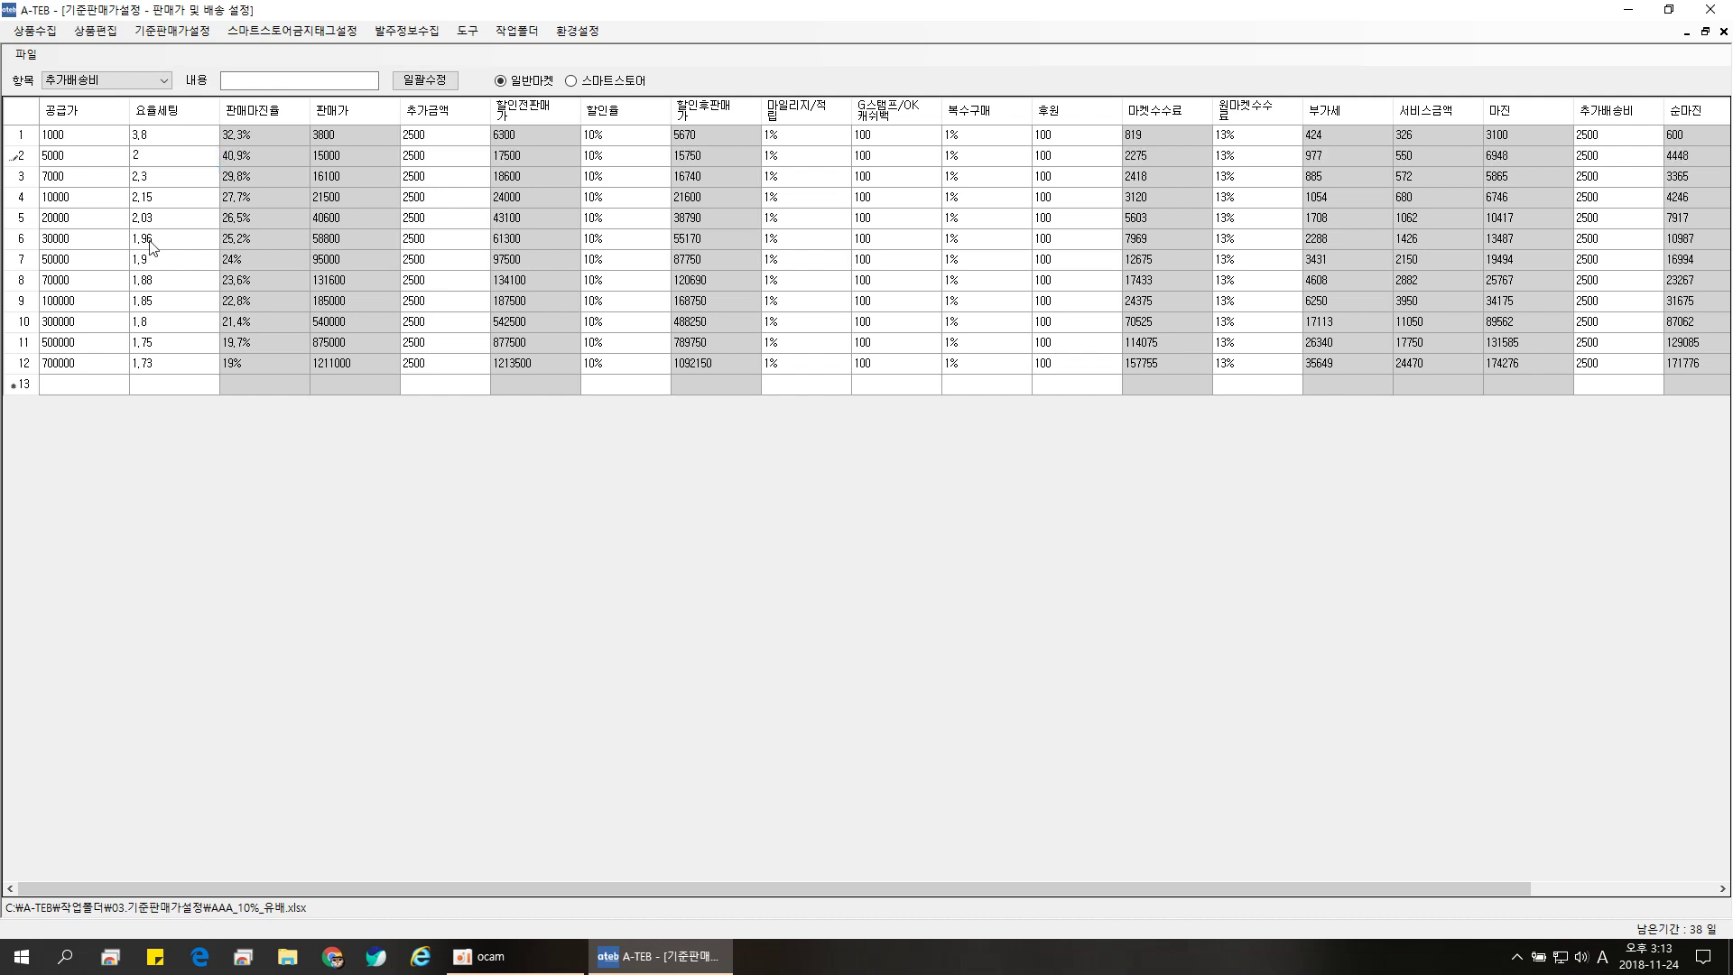
pyautogui.write(',9')
pyautogui.press('Return')
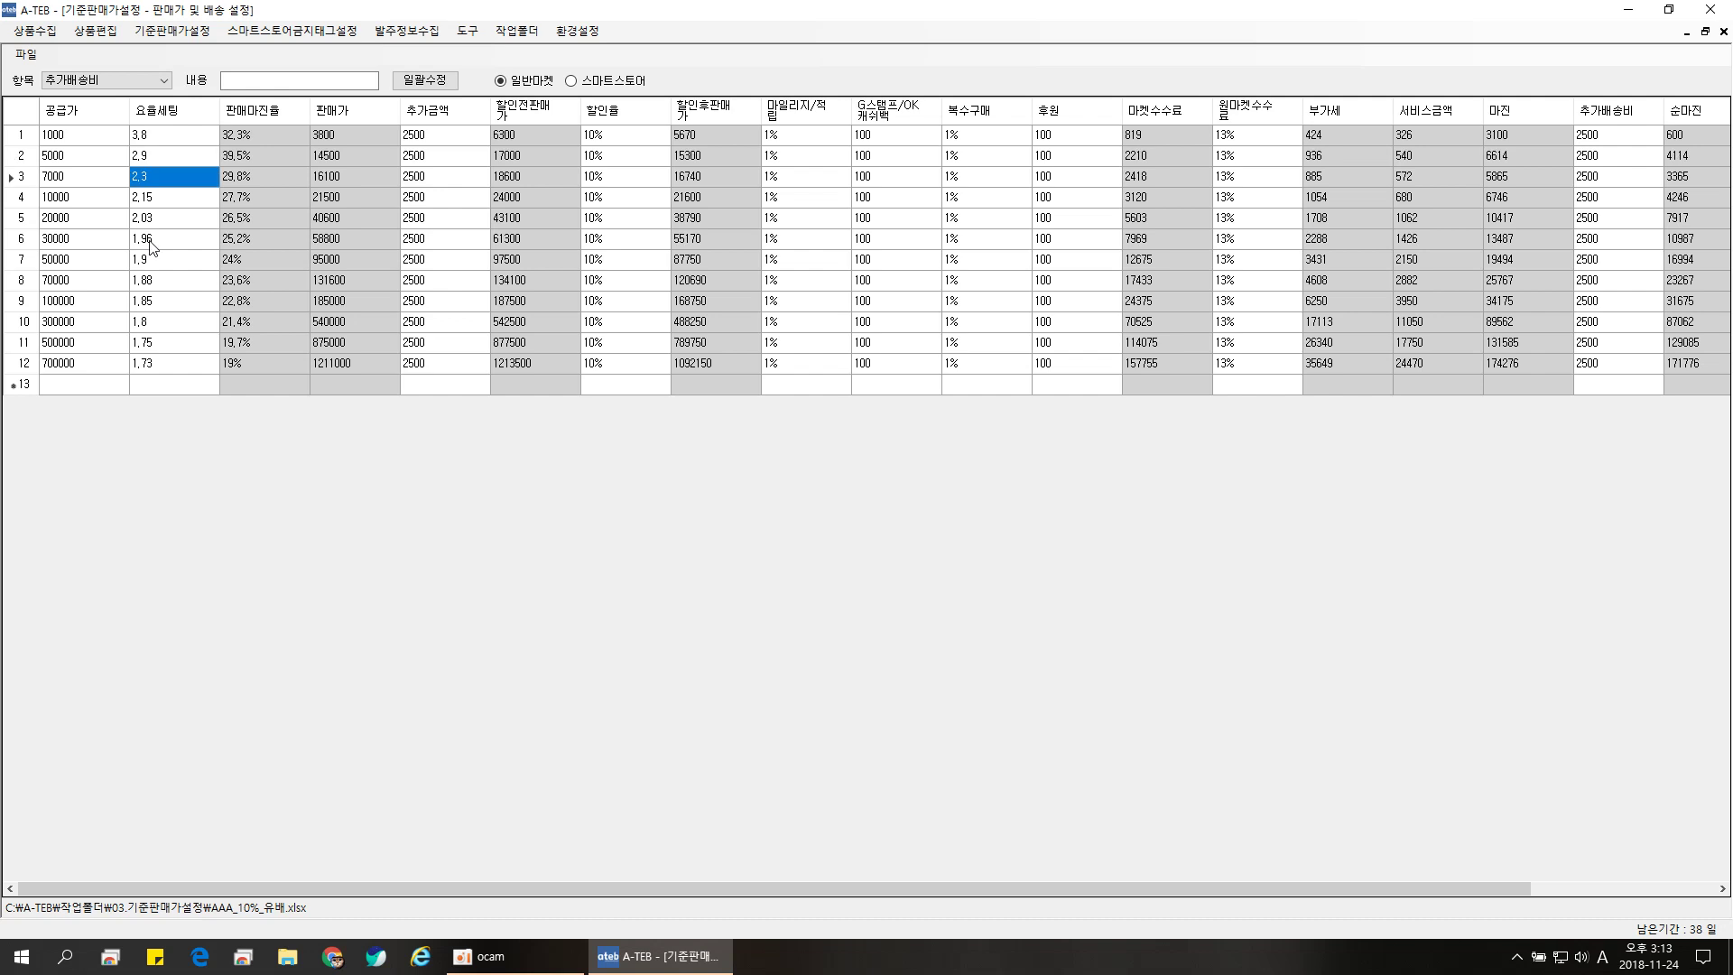
# Step: Set the 요율세팅 rates of the 1000 and 5000 supply price rows to 4 and 2.8
pyautogui.press('Up')
pyautogui.press('Up')
pyautogui.write('4')
pyautogui.press('Return')
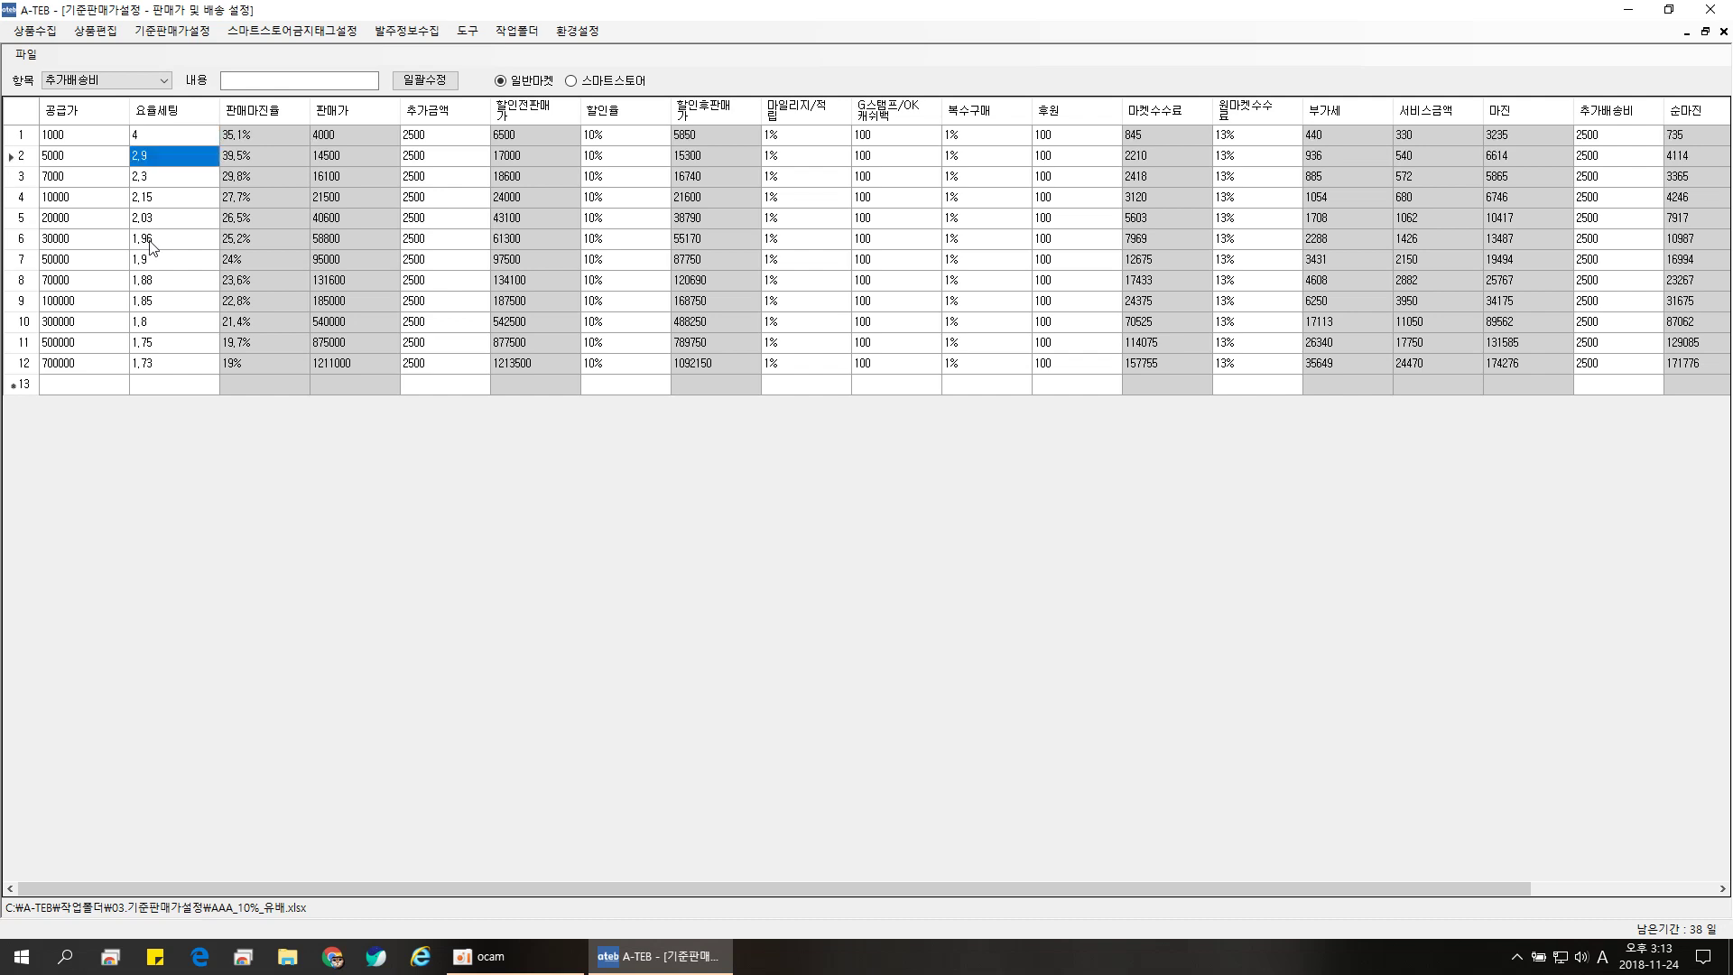
pyautogui.press('Down')
pyautogui.press('Up')
pyautogui.write('2,8')
pyautogui.press('Return')
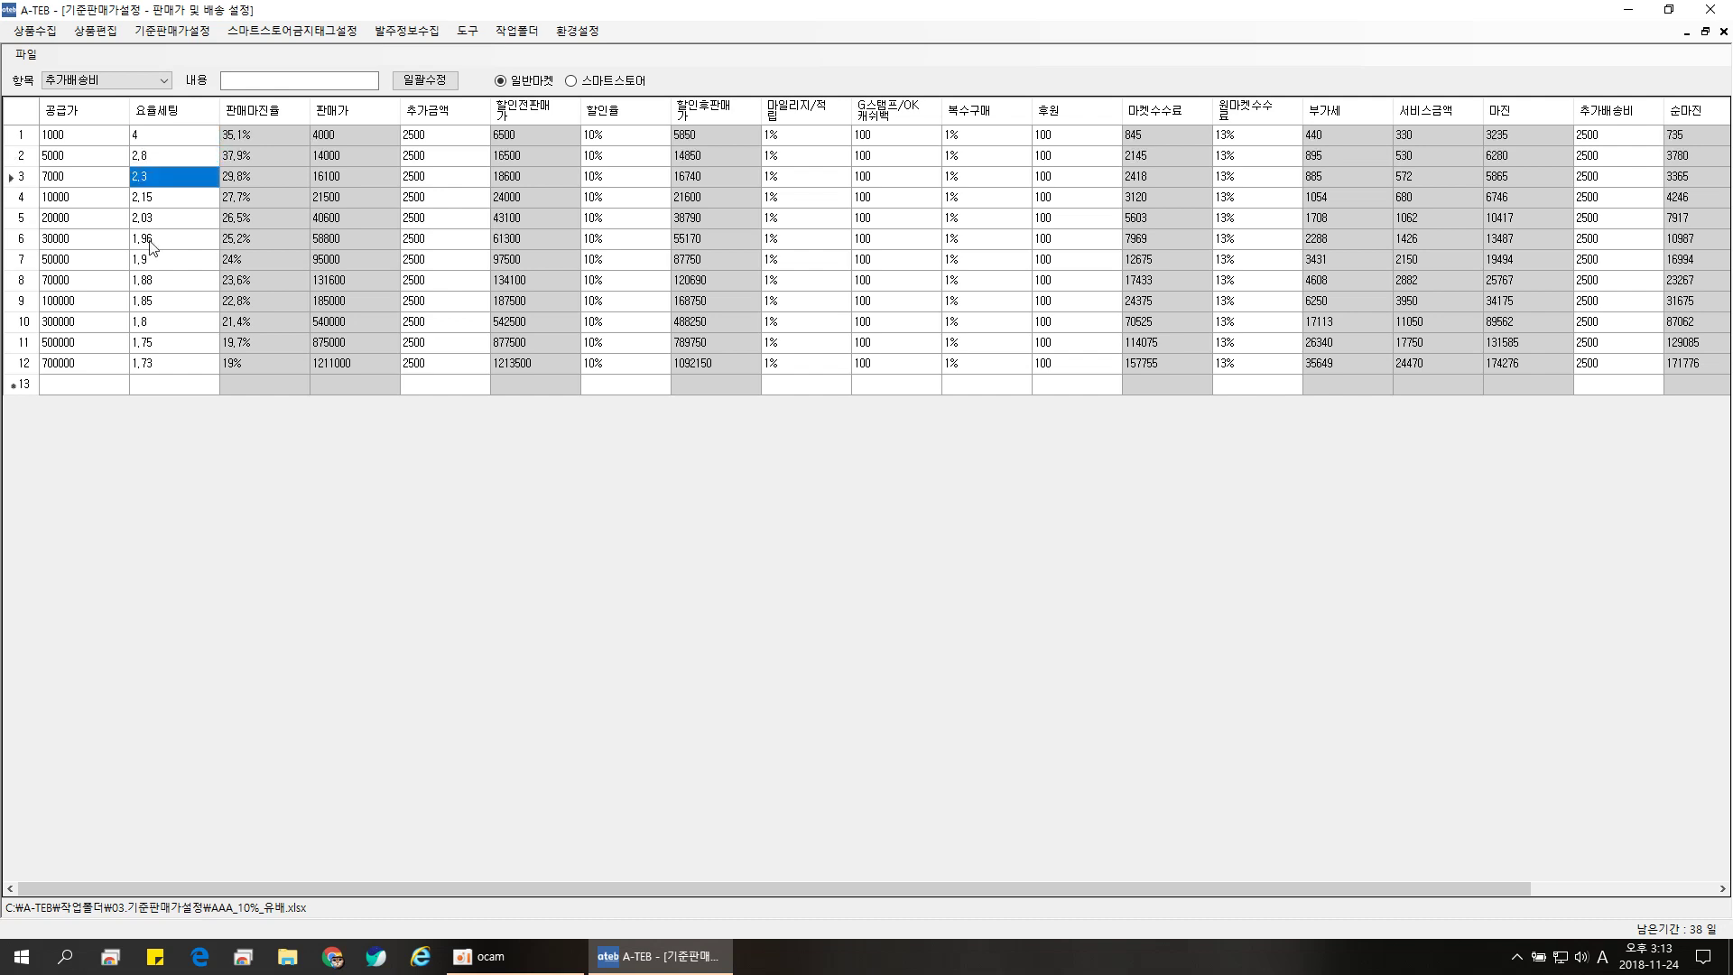
# Step: Try a 요율세팅 rate of 2.75 on the 5000 supply price row
pyautogui.press('Up')
pyautogui.write('2,75')
pyautogui.press('Return')
# Step: Set the 요율세팅 rate of the 5000 supply price row to 2.65
pyautogui.press('Up')
pyautogui.write('2')
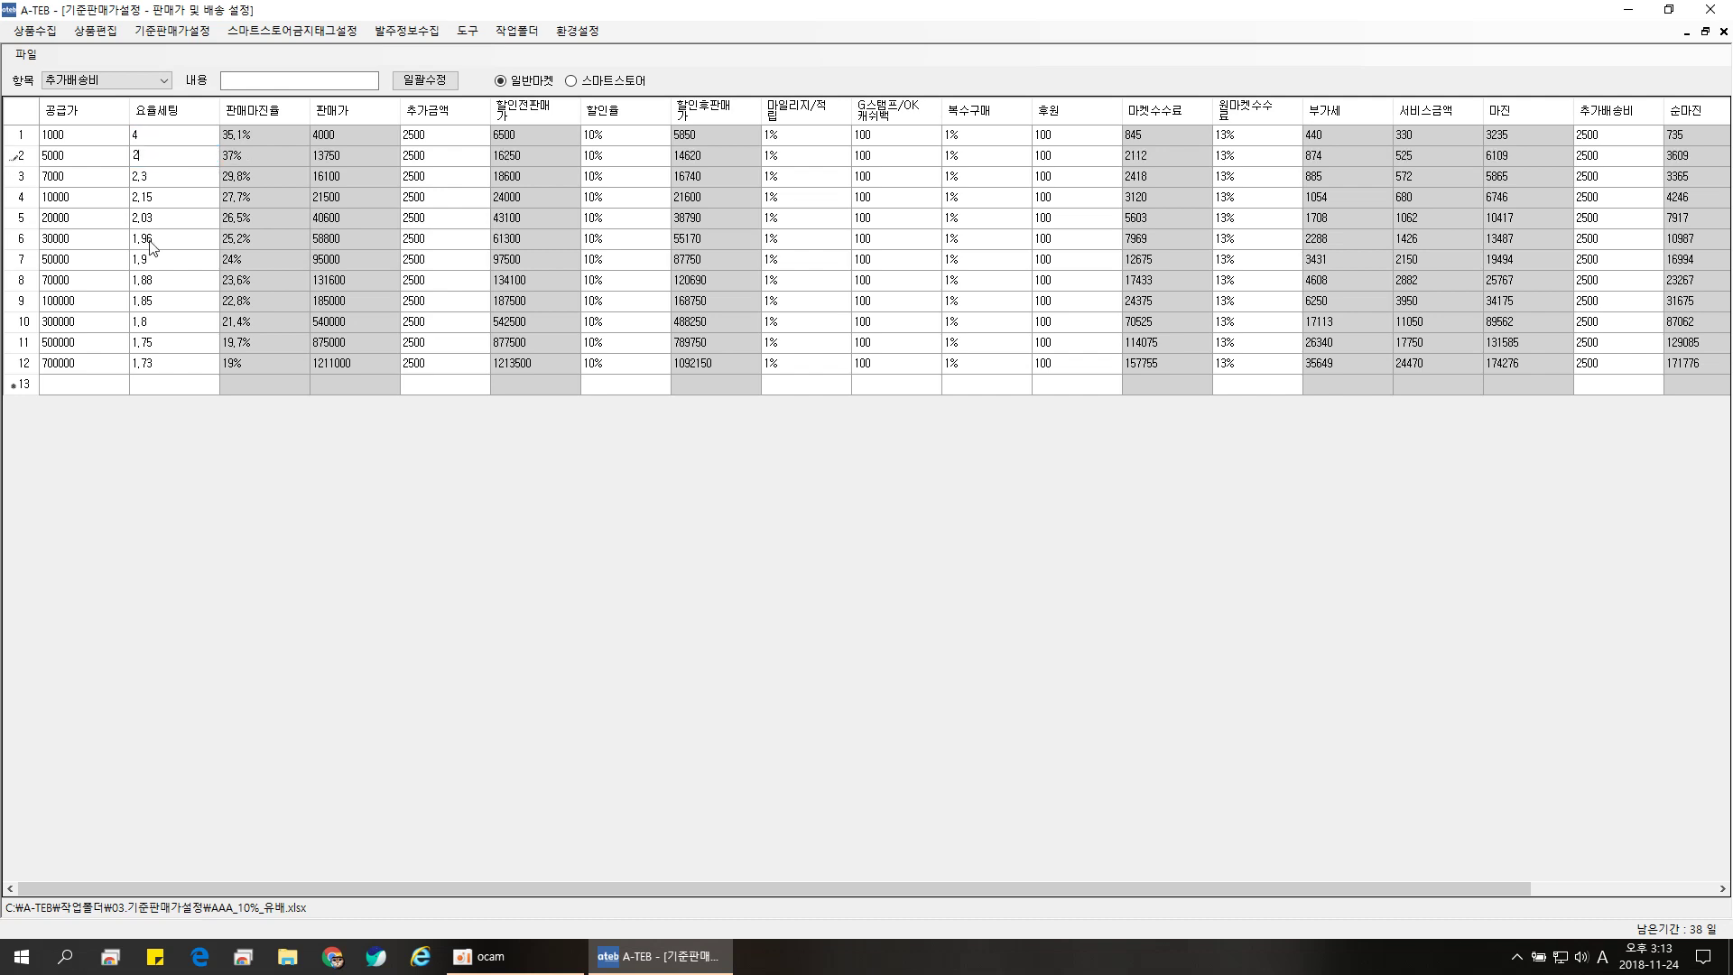
pyautogui.write(',65')
pyautogui.press('Return')
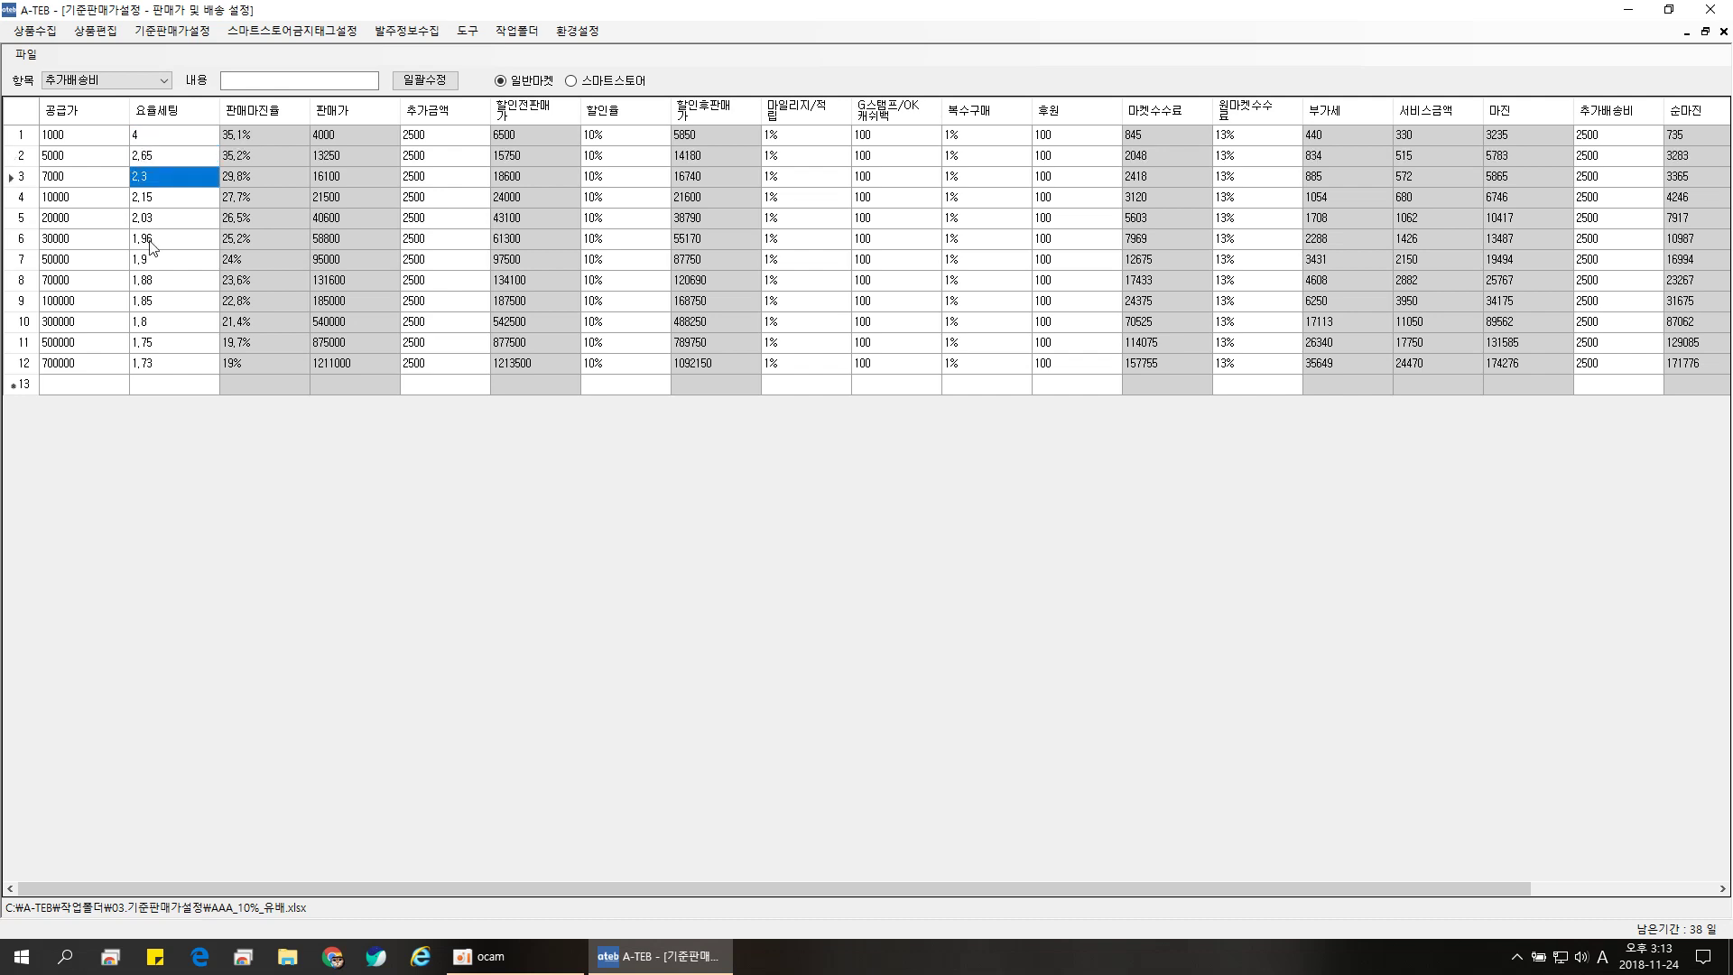
# Step: Set the 요율세팅 rates of the 50000 and 70000 supply price rows to 1.93 and 1.9
pyautogui.press('Down')
pyautogui.press('Down')
pyautogui.press('Down')
pyautogui.press('Down')
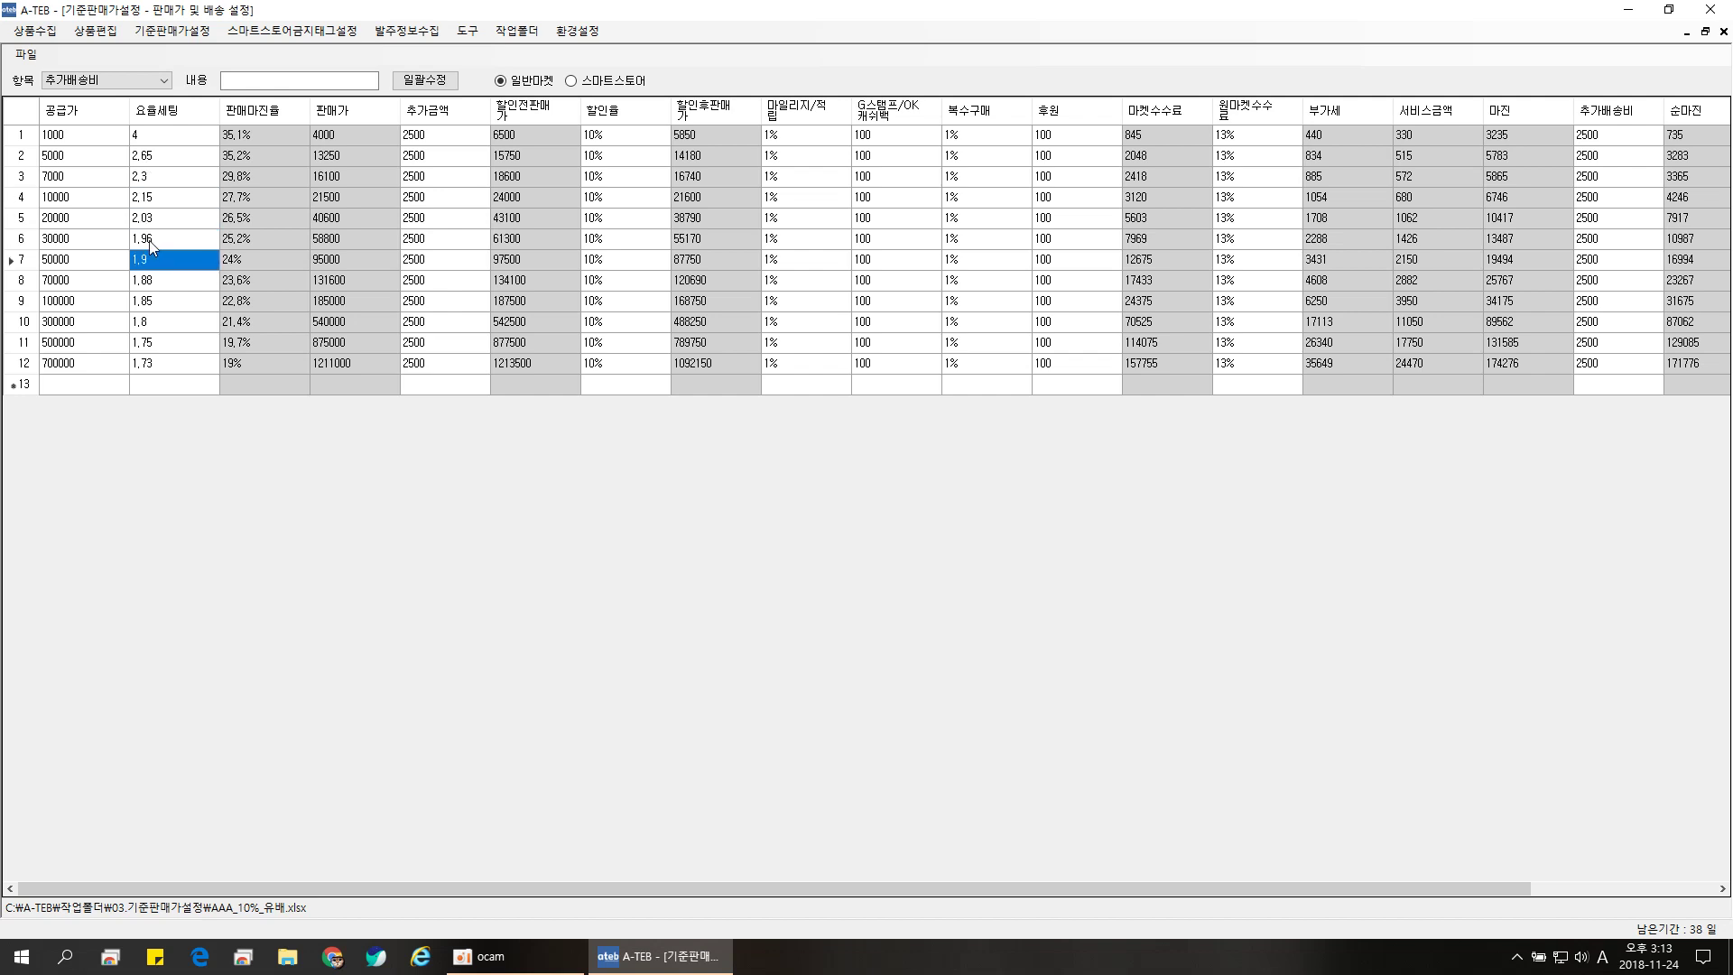
pyautogui.press('F2')
pyautogui.write('3')
pyautogui.press('Return')
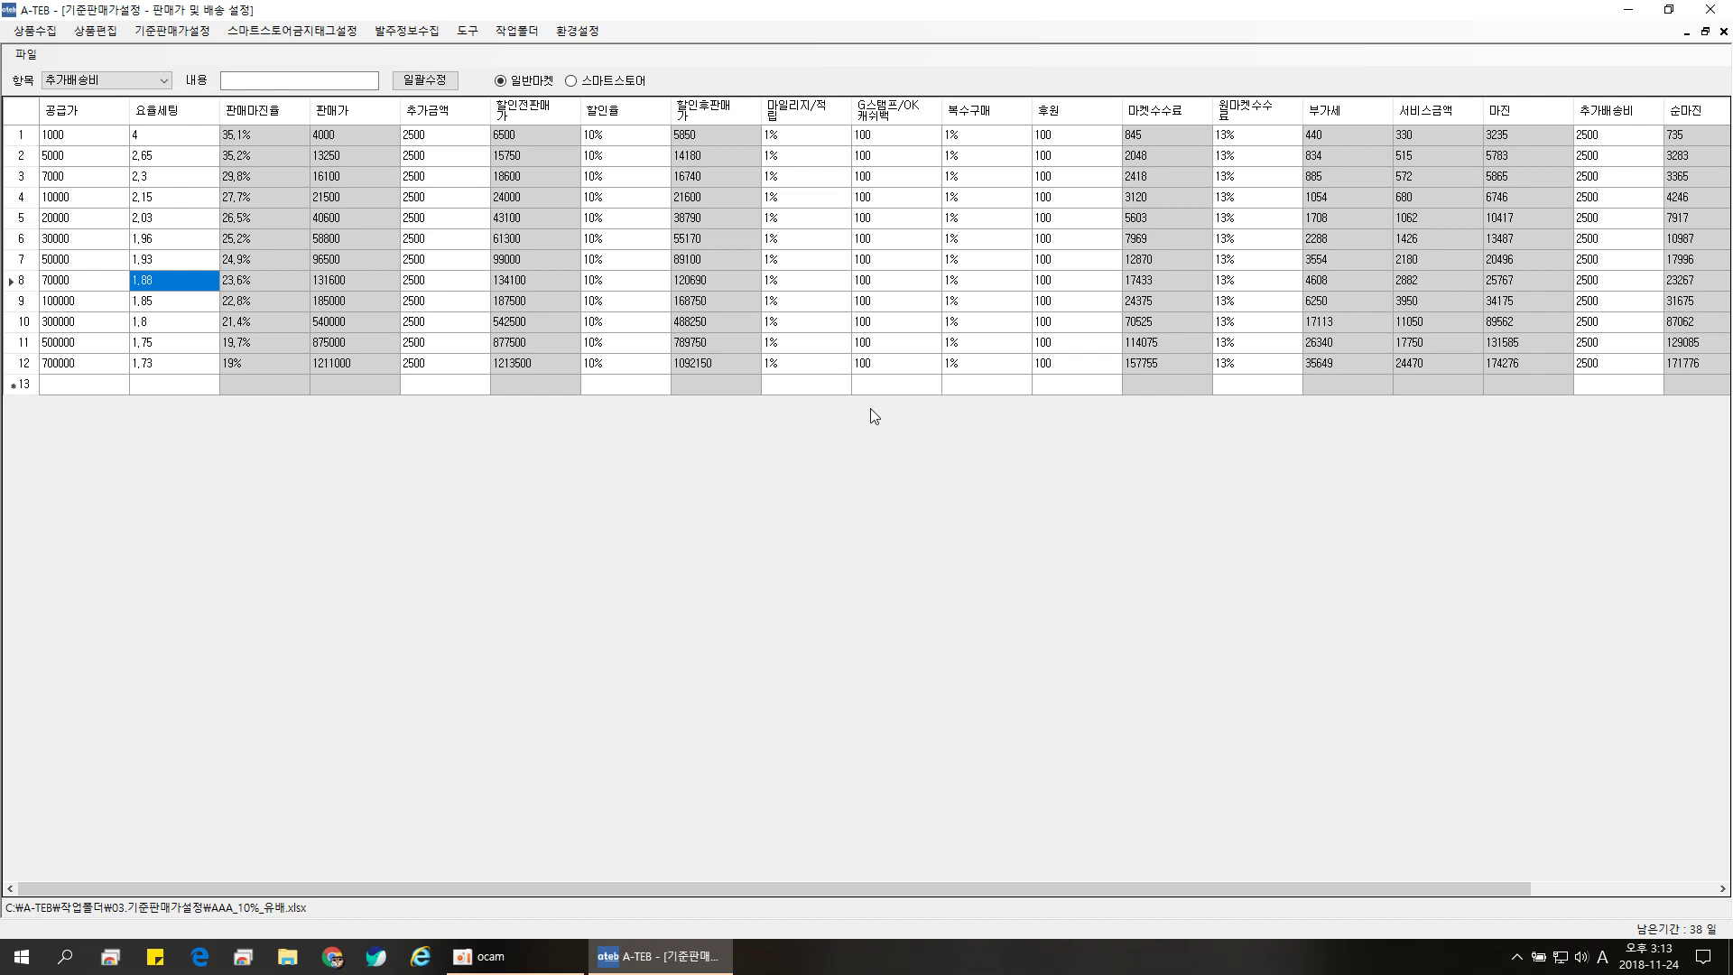
pyautogui.write('1,9')
pyautogui.press('Return')
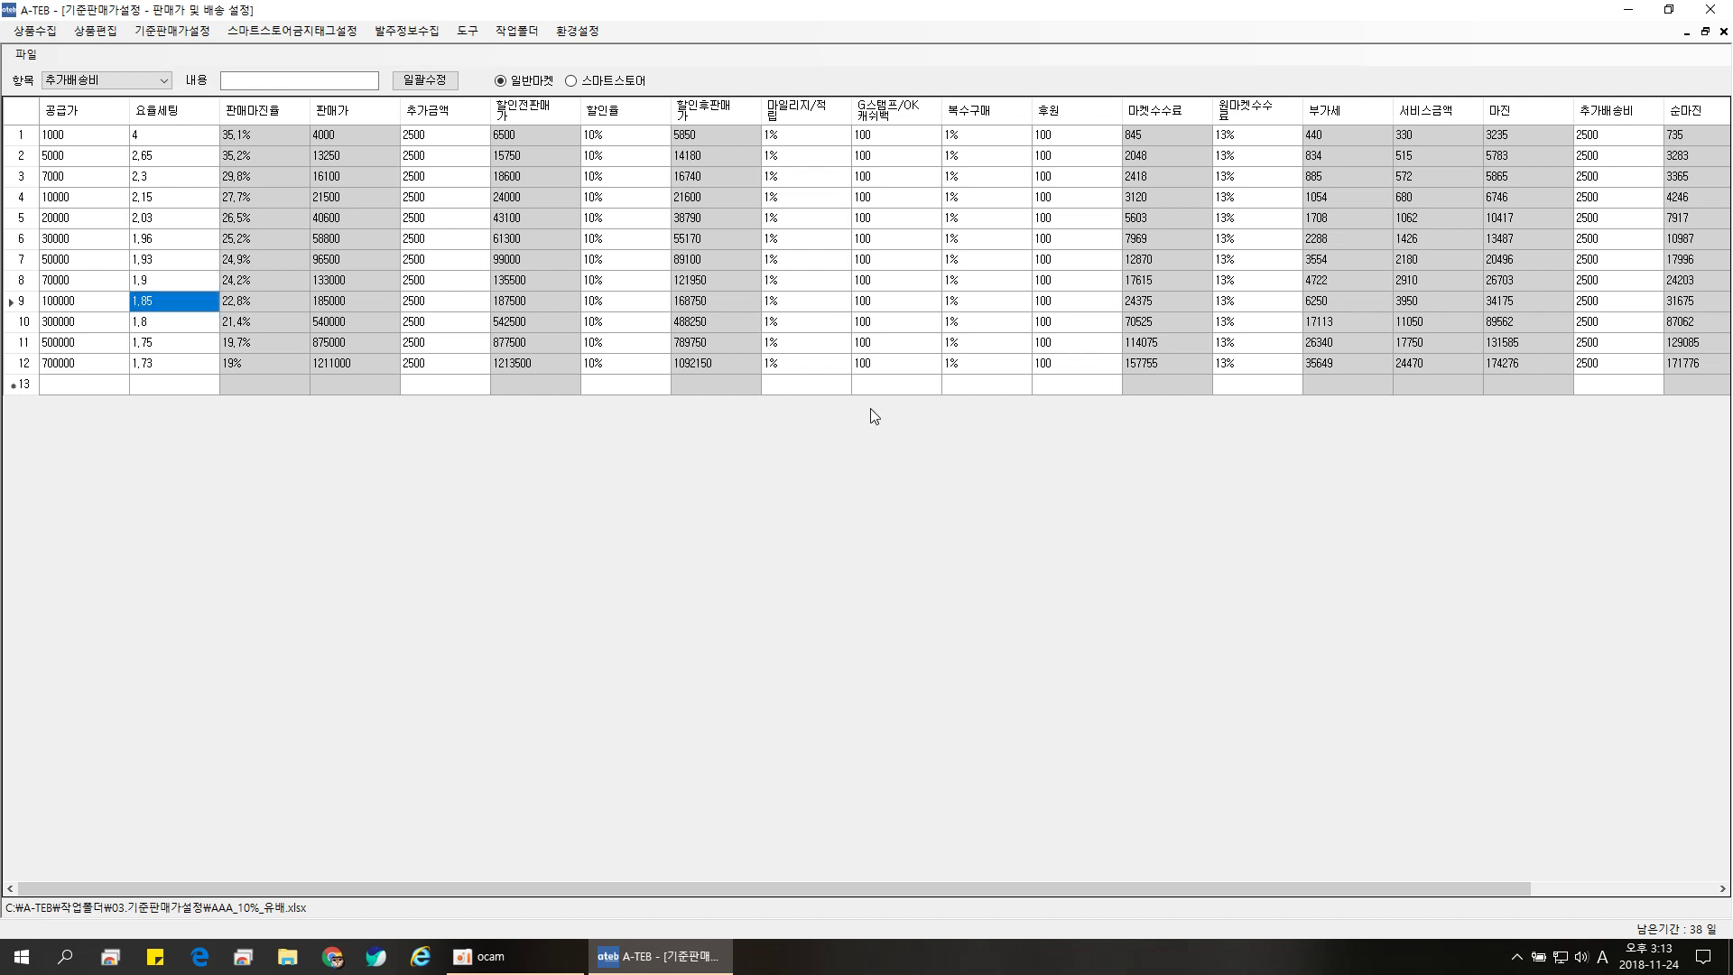
# Step: Try 요율세팅 rates of 1.85 and 1.8 on the 100000 supply price row
pyautogui.write('1,85')
pyautogui.press('Return')
pyautogui.press('Up')
pyautogui.write('1,8')
pyautogui.press('Return')
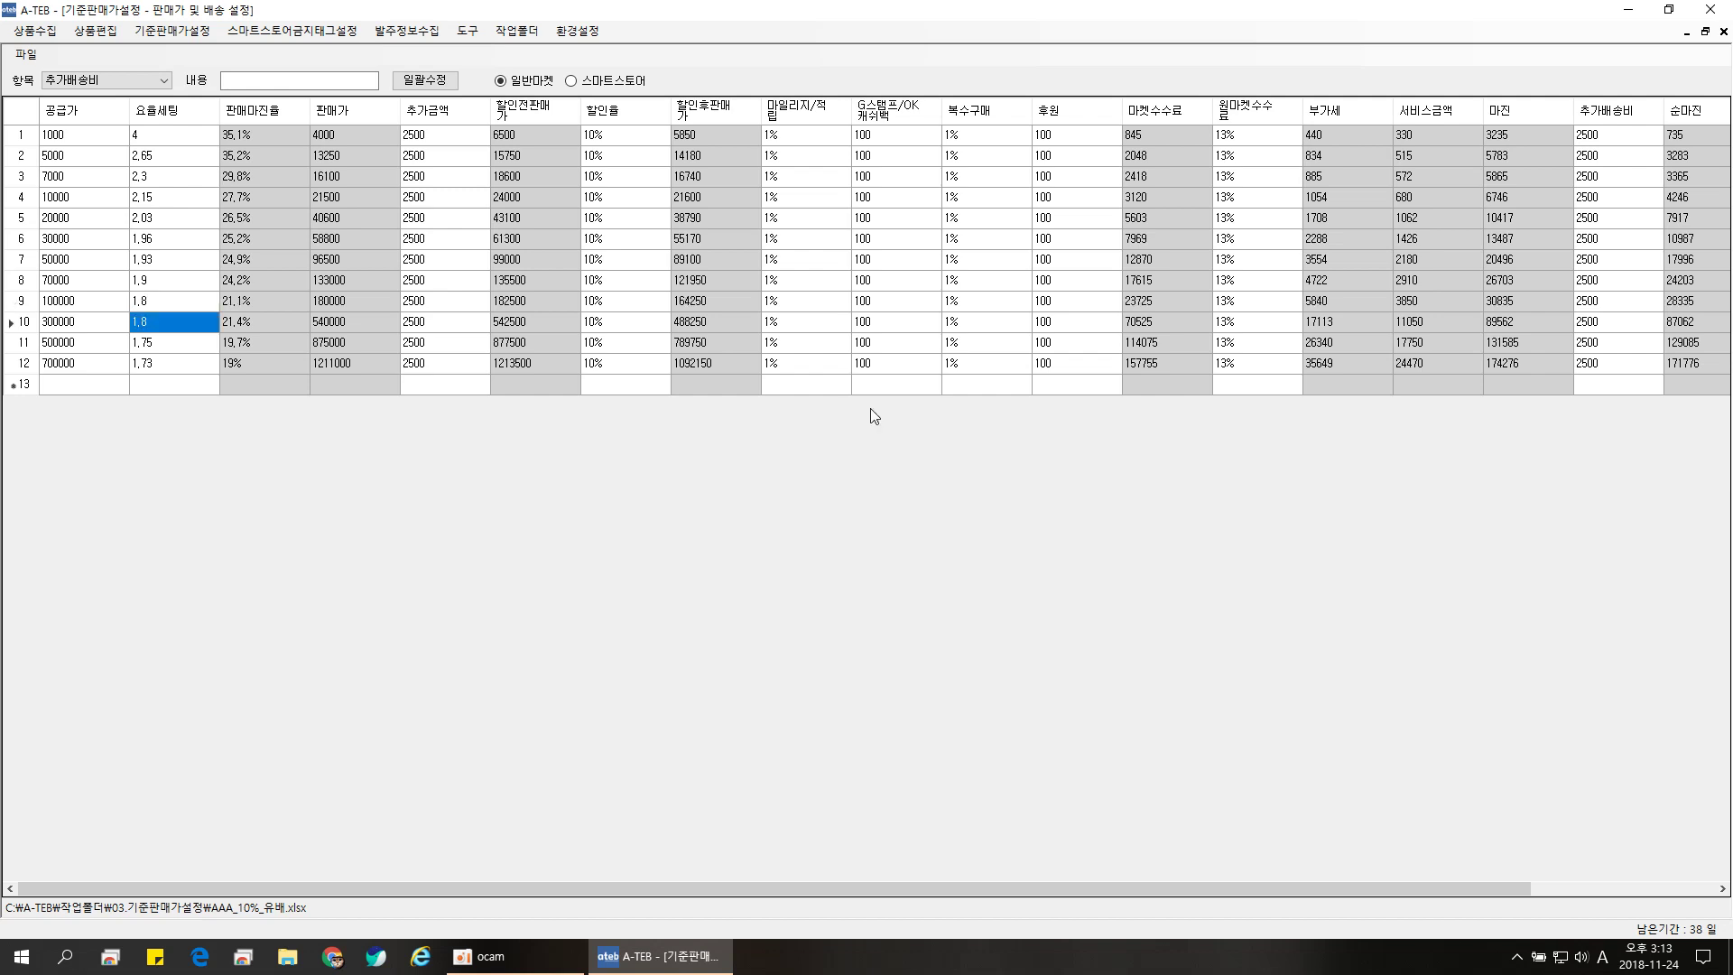
# Step: Set the 요율세팅 rates of the 100000, 300000 and 500000 supply price rows to 1.87, 1.82 and 1.79
pyautogui.press('Up')
pyautogui.write('1')
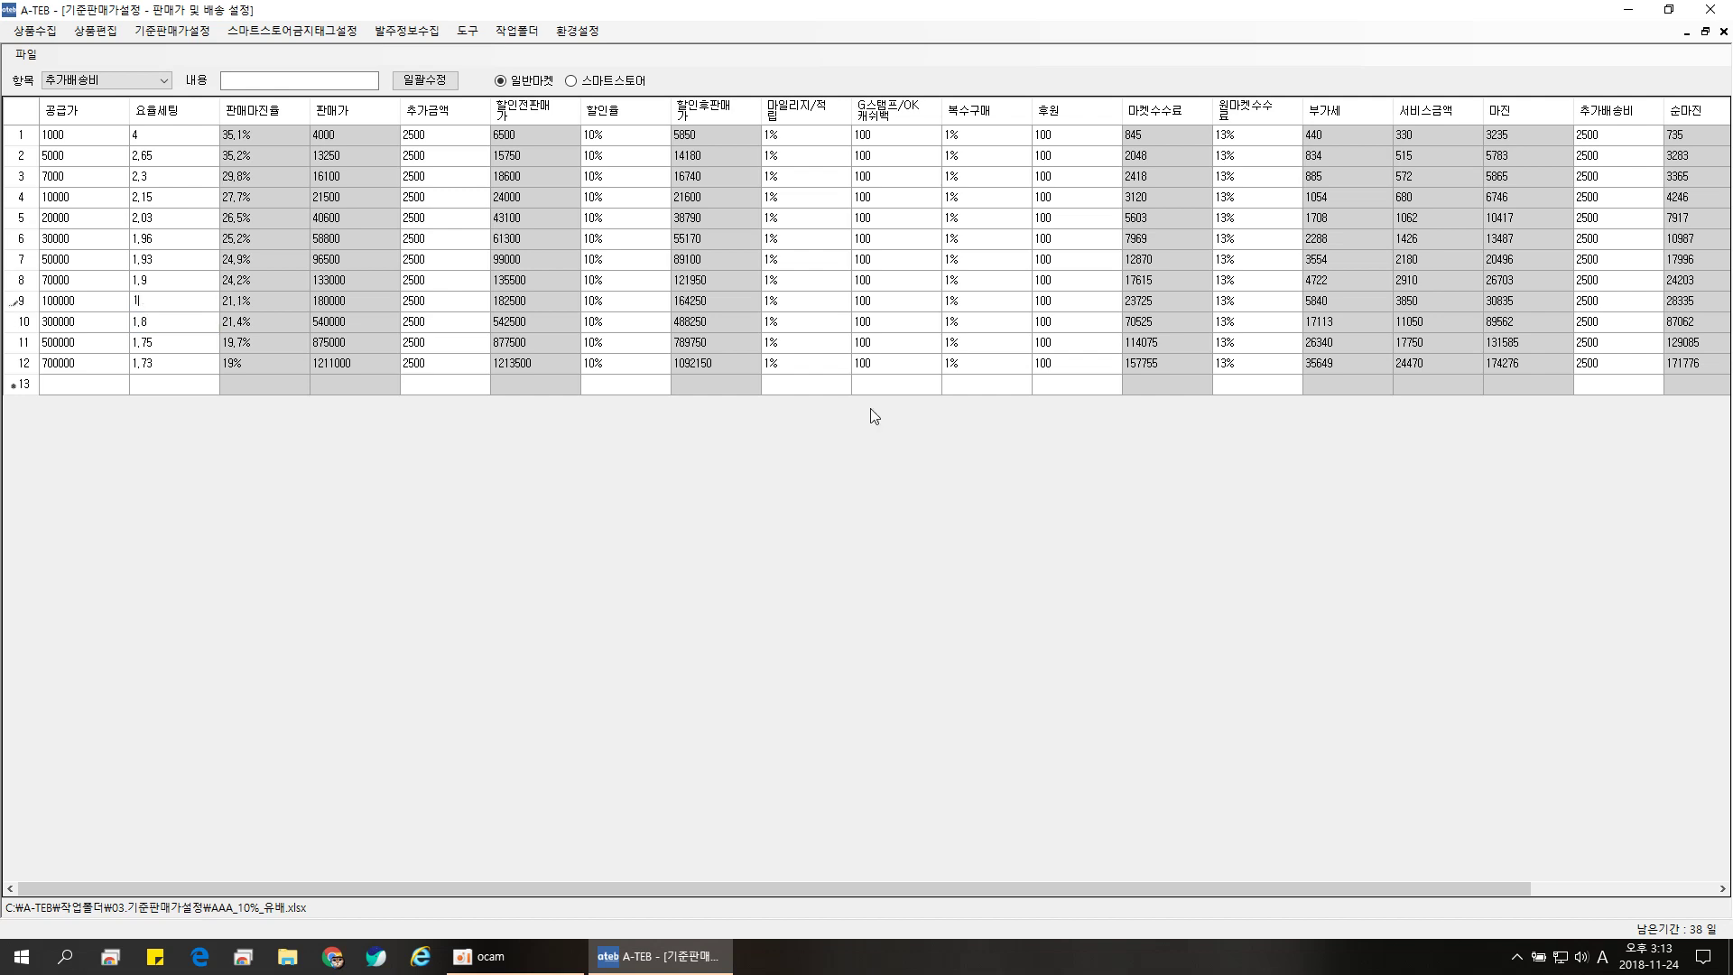
pyautogui.write(',87')
pyautogui.press('Return')
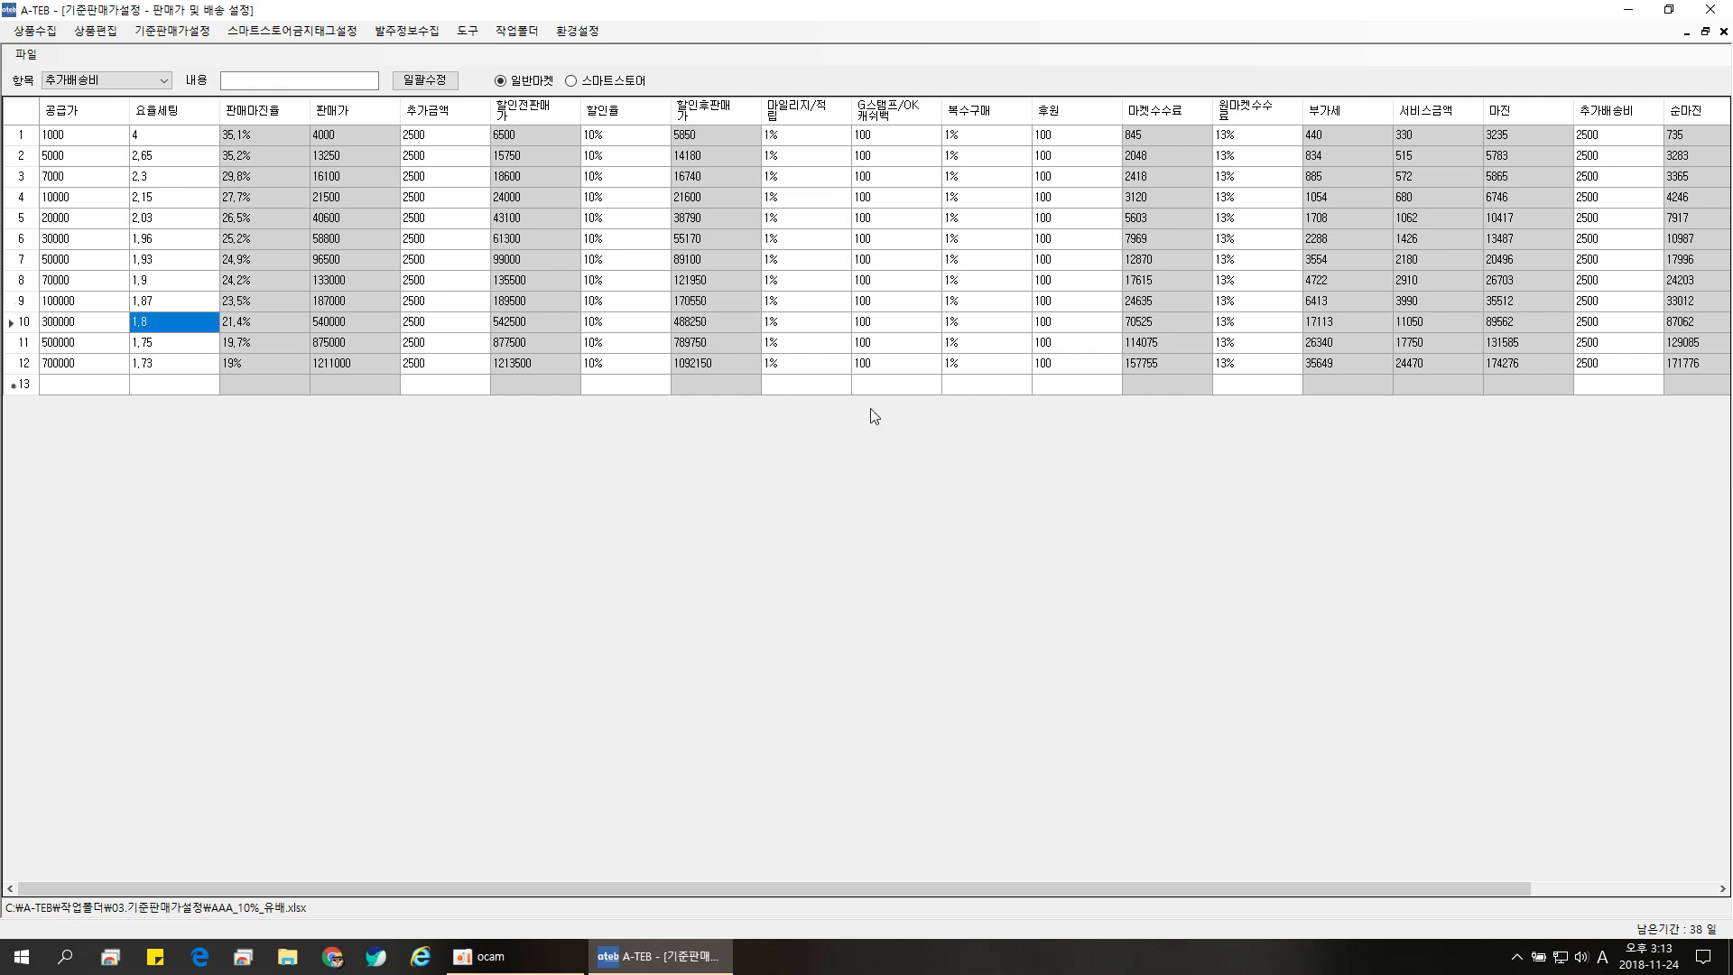
pyautogui.write('1,8')
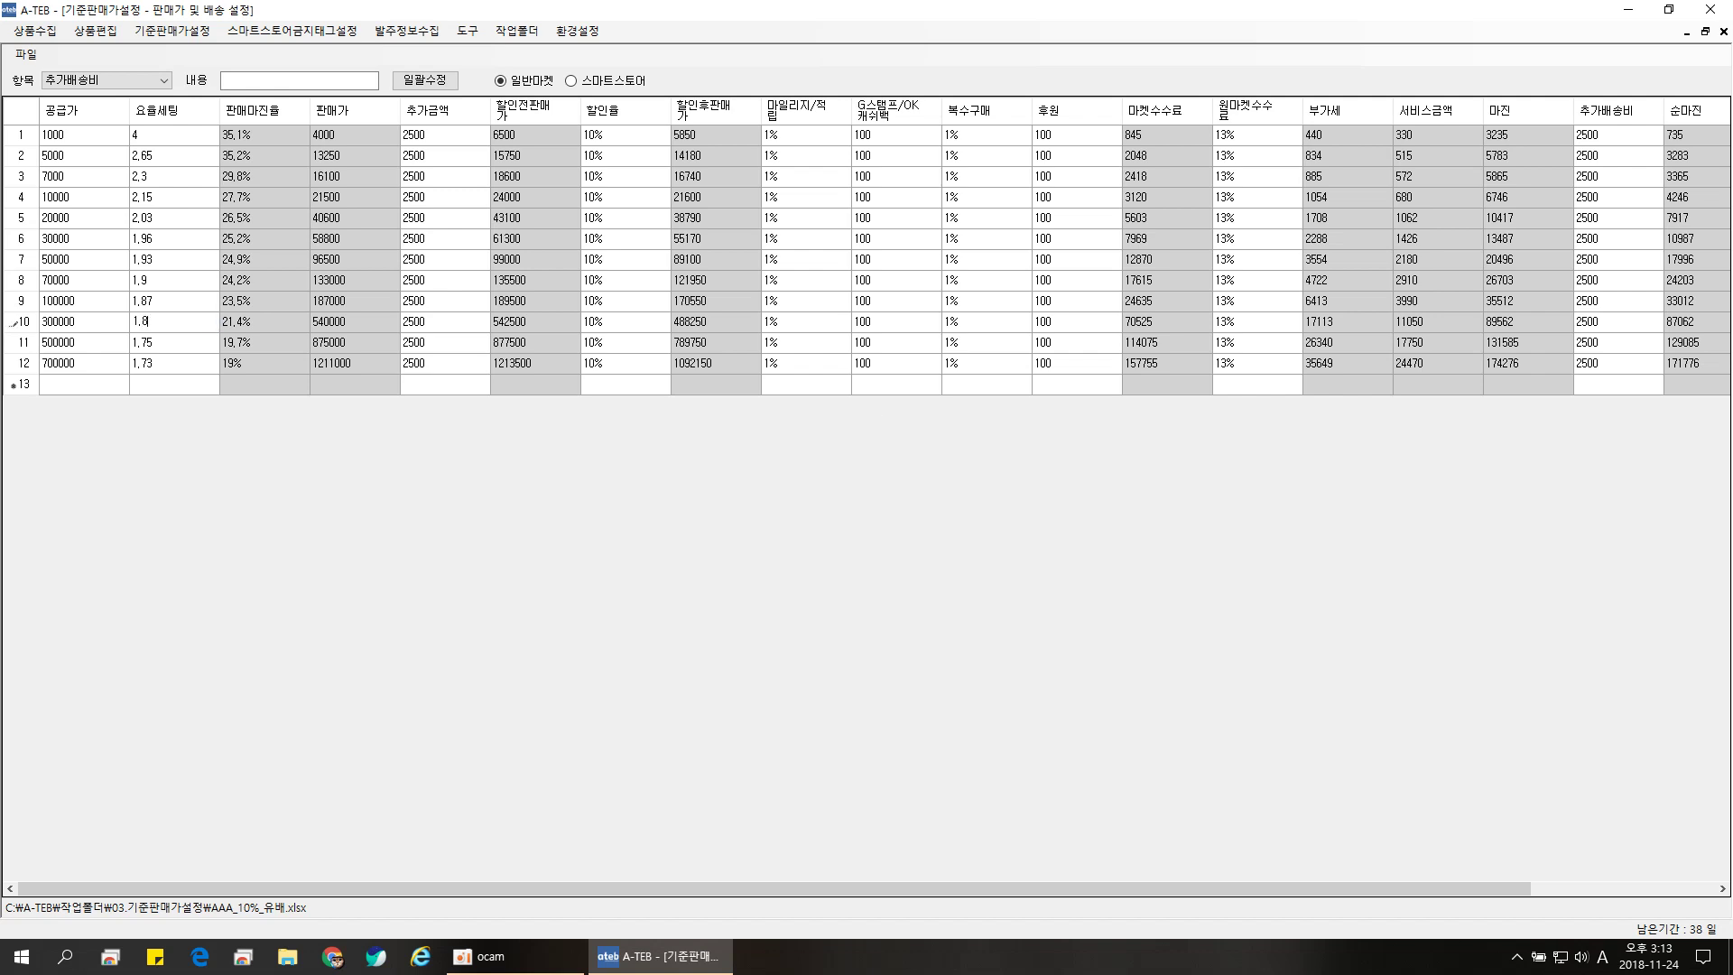
pyautogui.write('2')
pyautogui.press('Return')
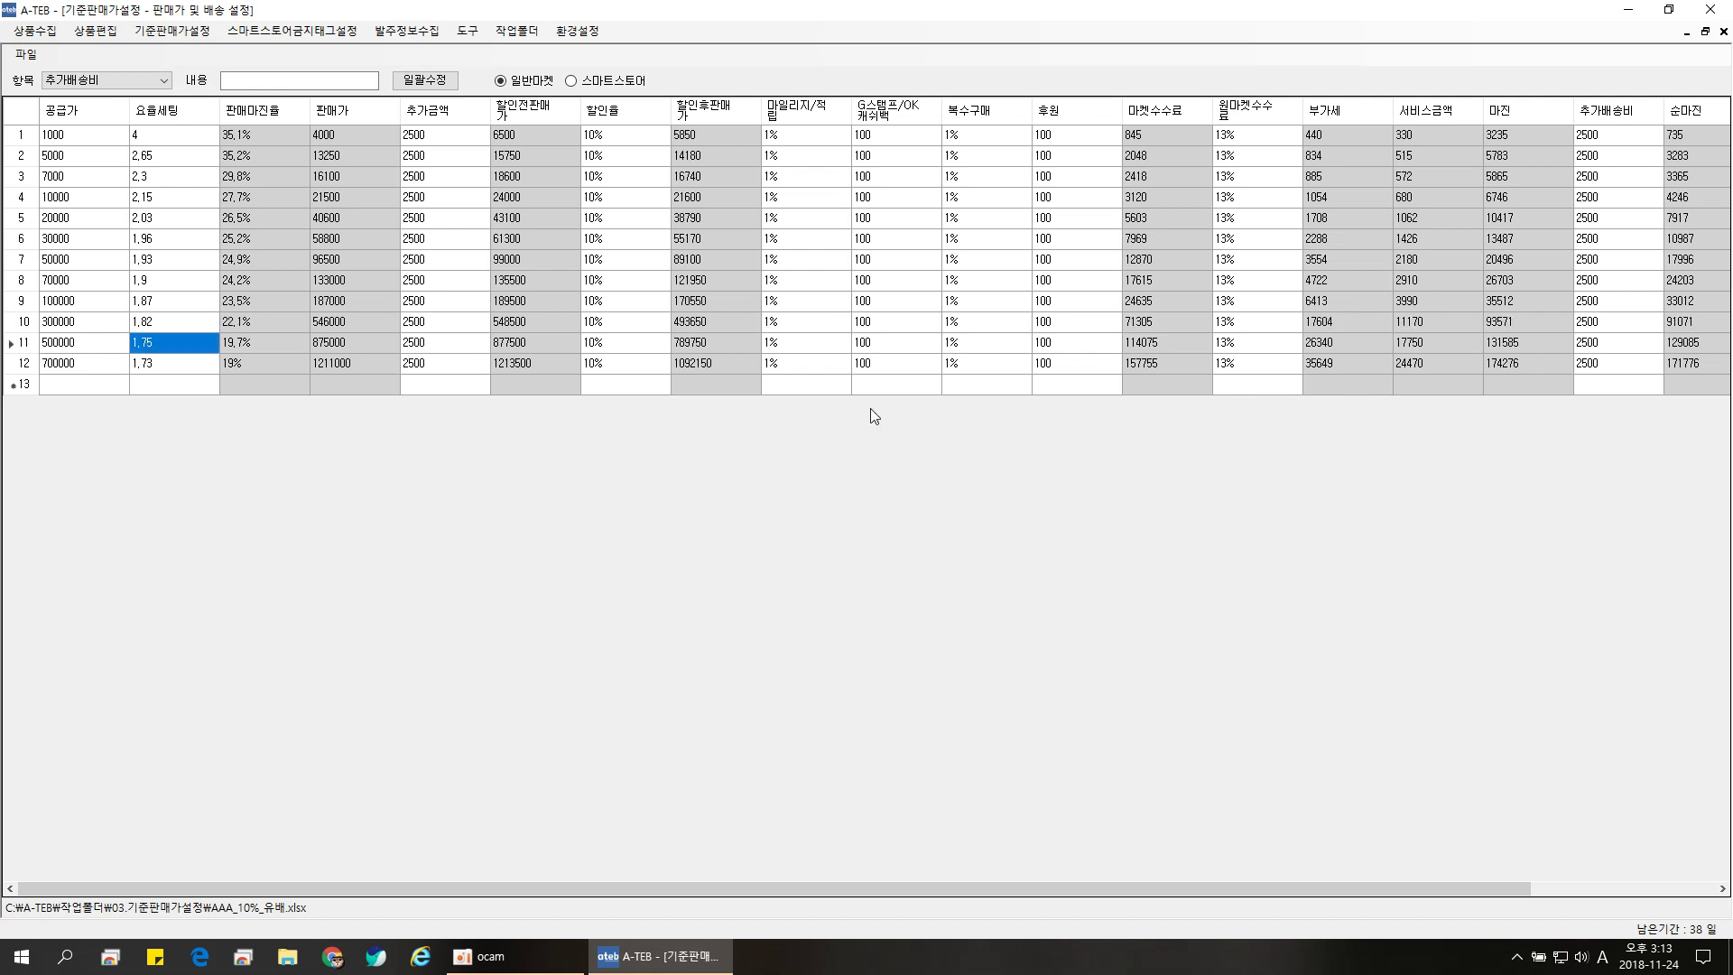
pyautogui.write('1,79')
pyautogui.press('Return')
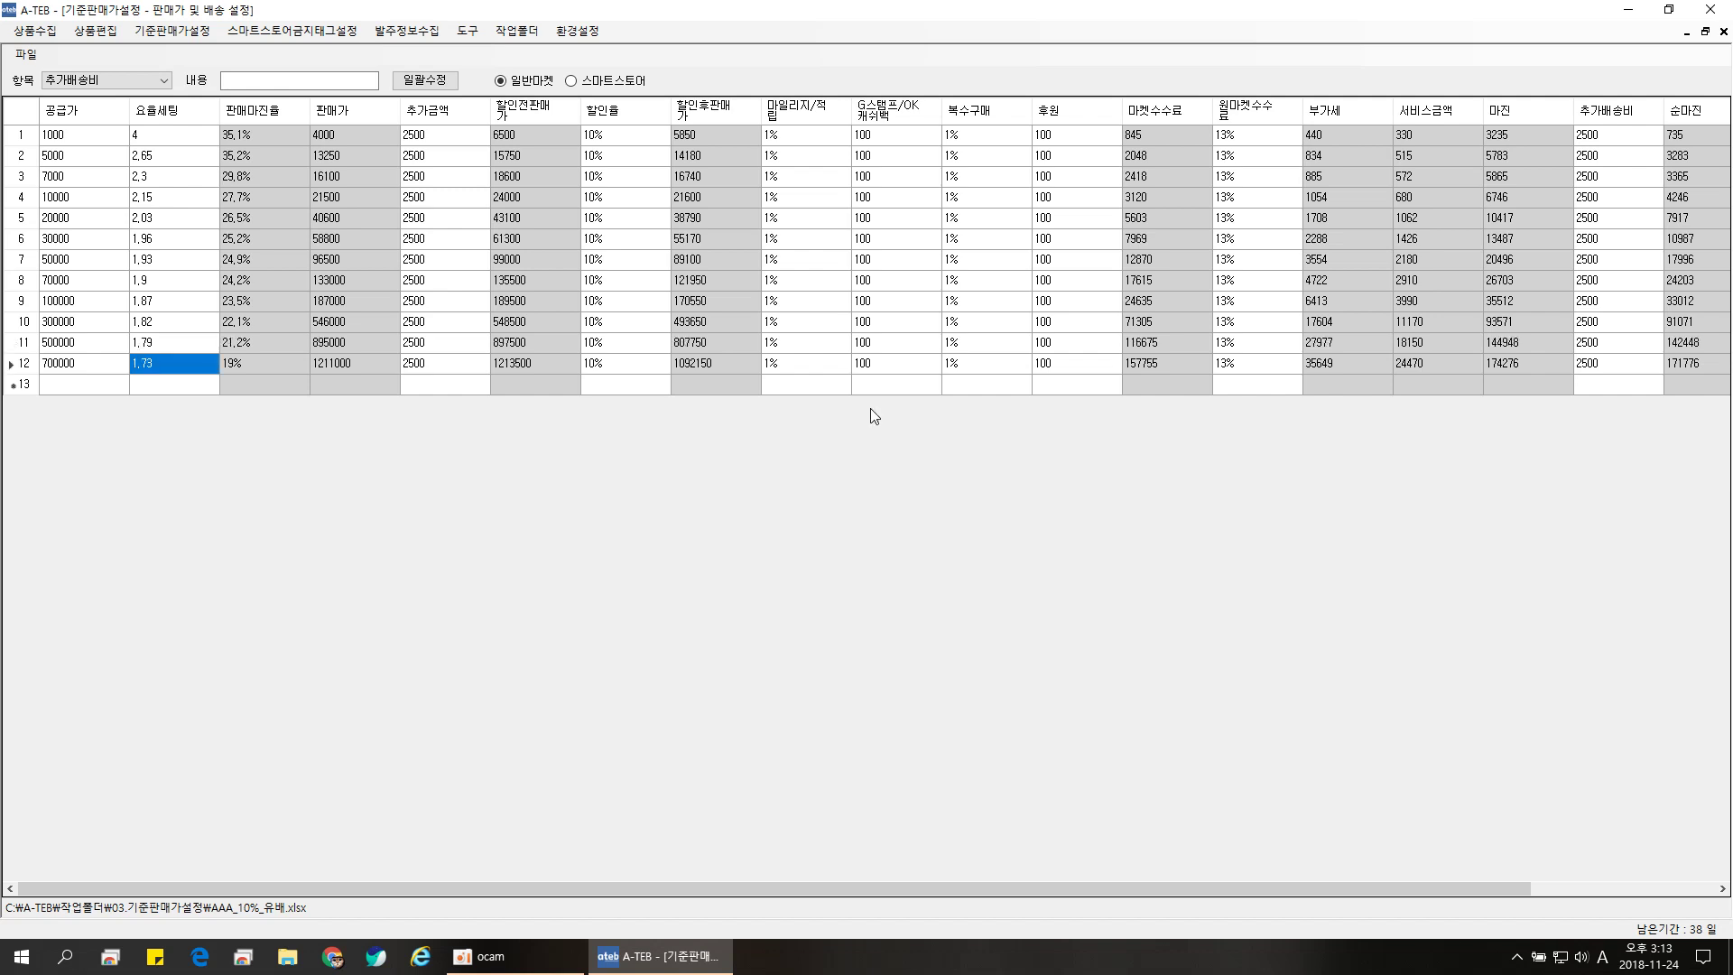
# Step: Set the 요율세팅 rate of the 700000 supply price row to 1.72
pyautogui.write('1')
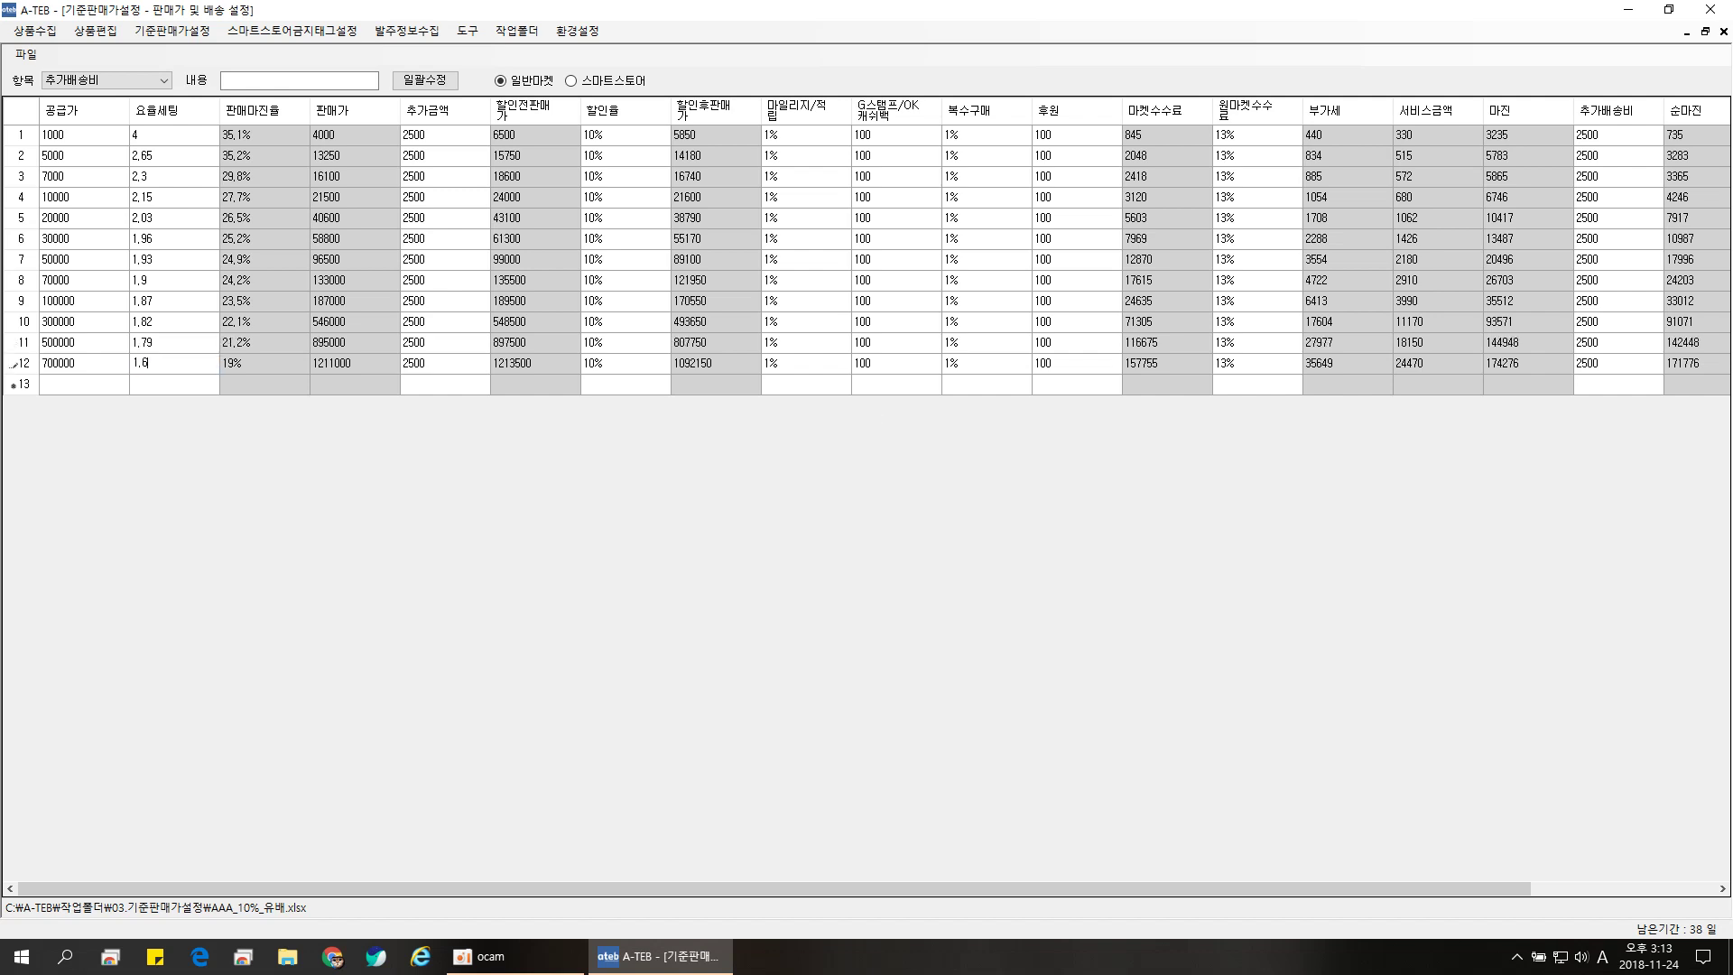
pyautogui.press('Return')
pyautogui.press('Up')
pyautogui.write('1,72')
pyautogui.press('Return')
pyautogui.press('Up')
pyautogui.press('Up')
pyautogui.press('Up')
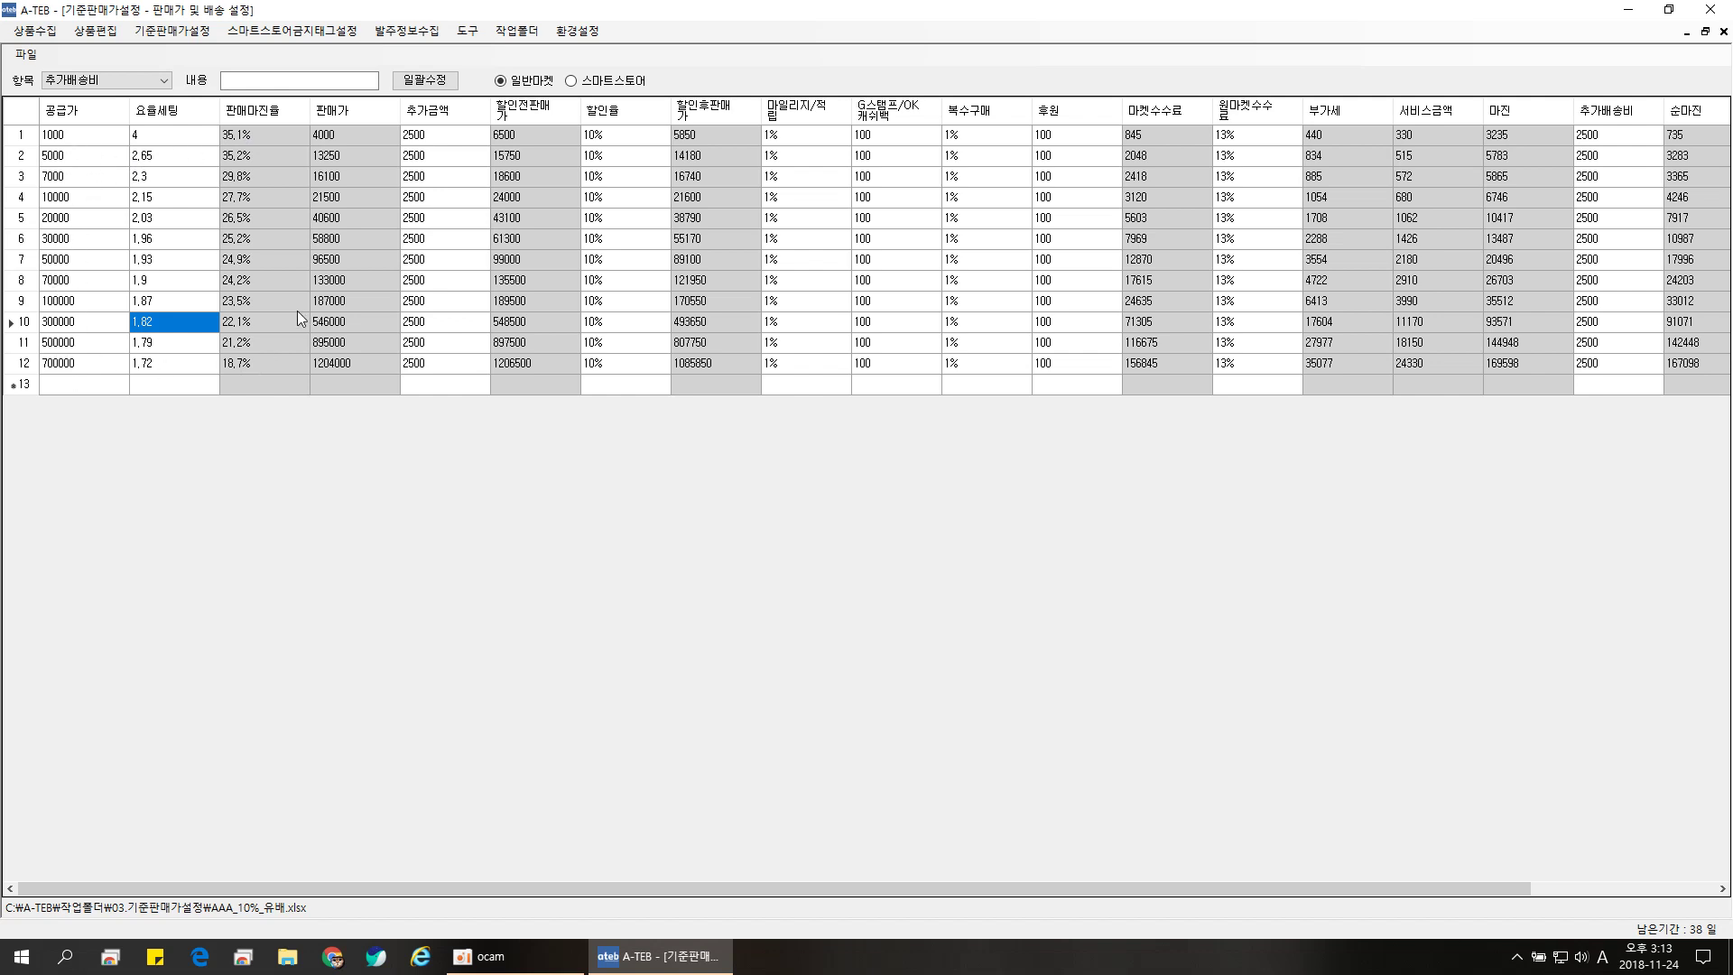
# Step: Save the price table under the new file name AAA_10%_무배 in the 03.기준판매가설정 folder
pyautogui.click(25, 54)
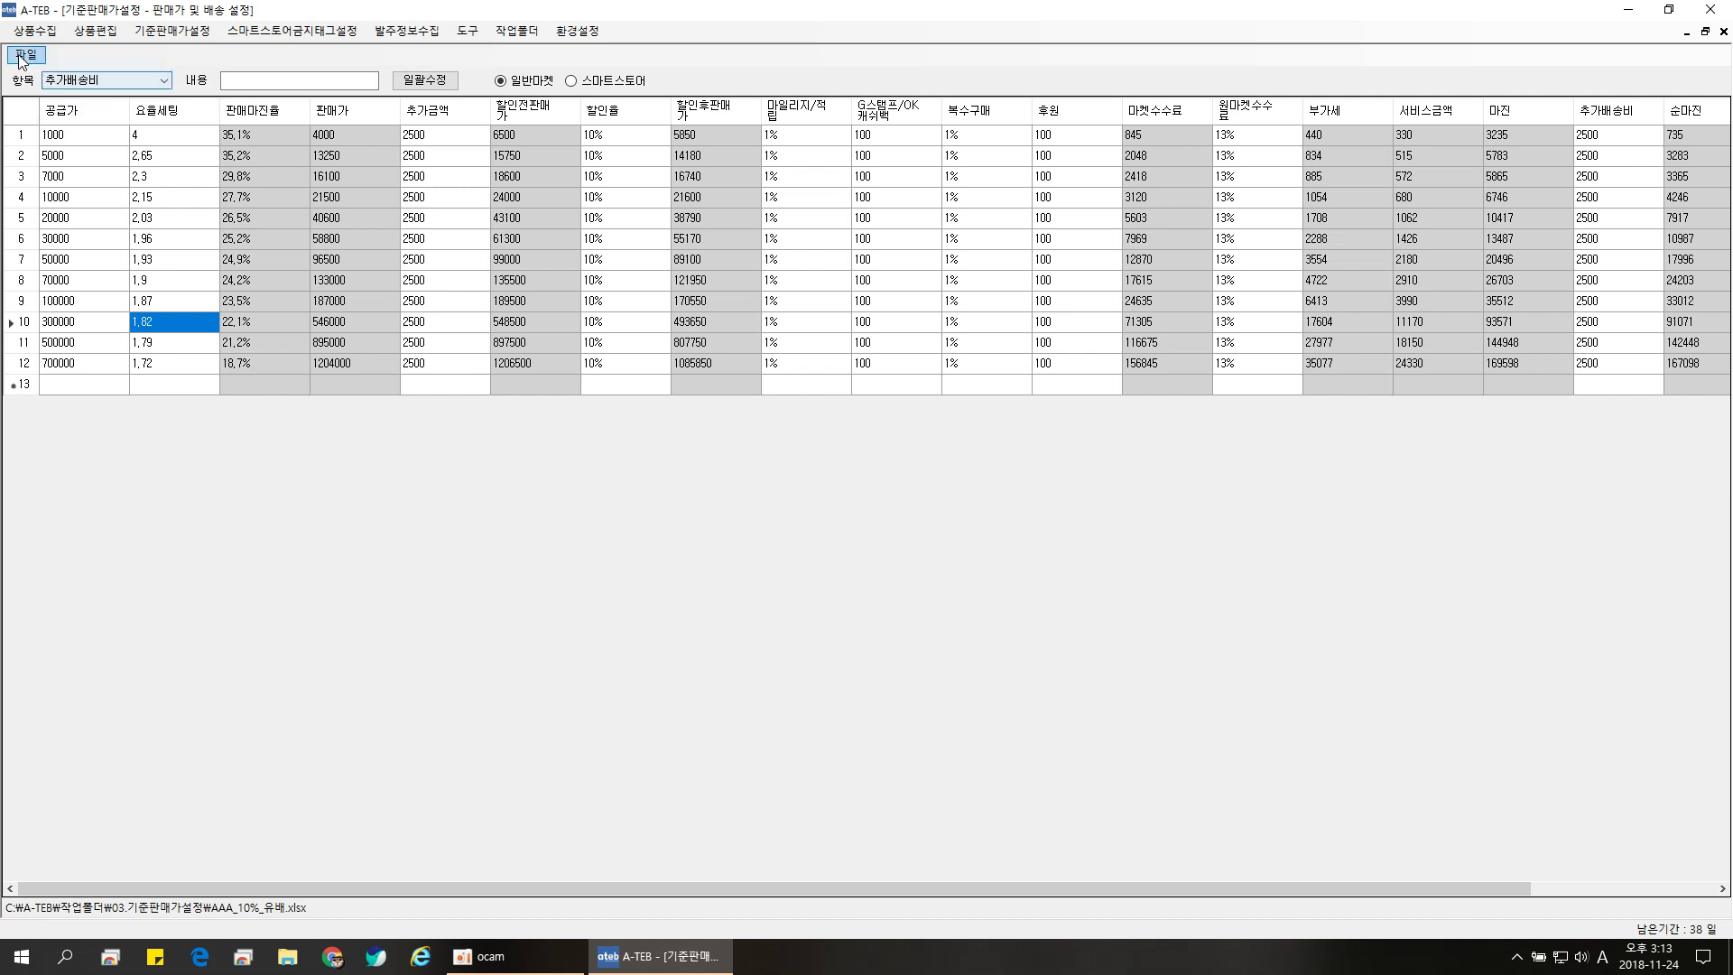
pyautogui.click(79, 113)
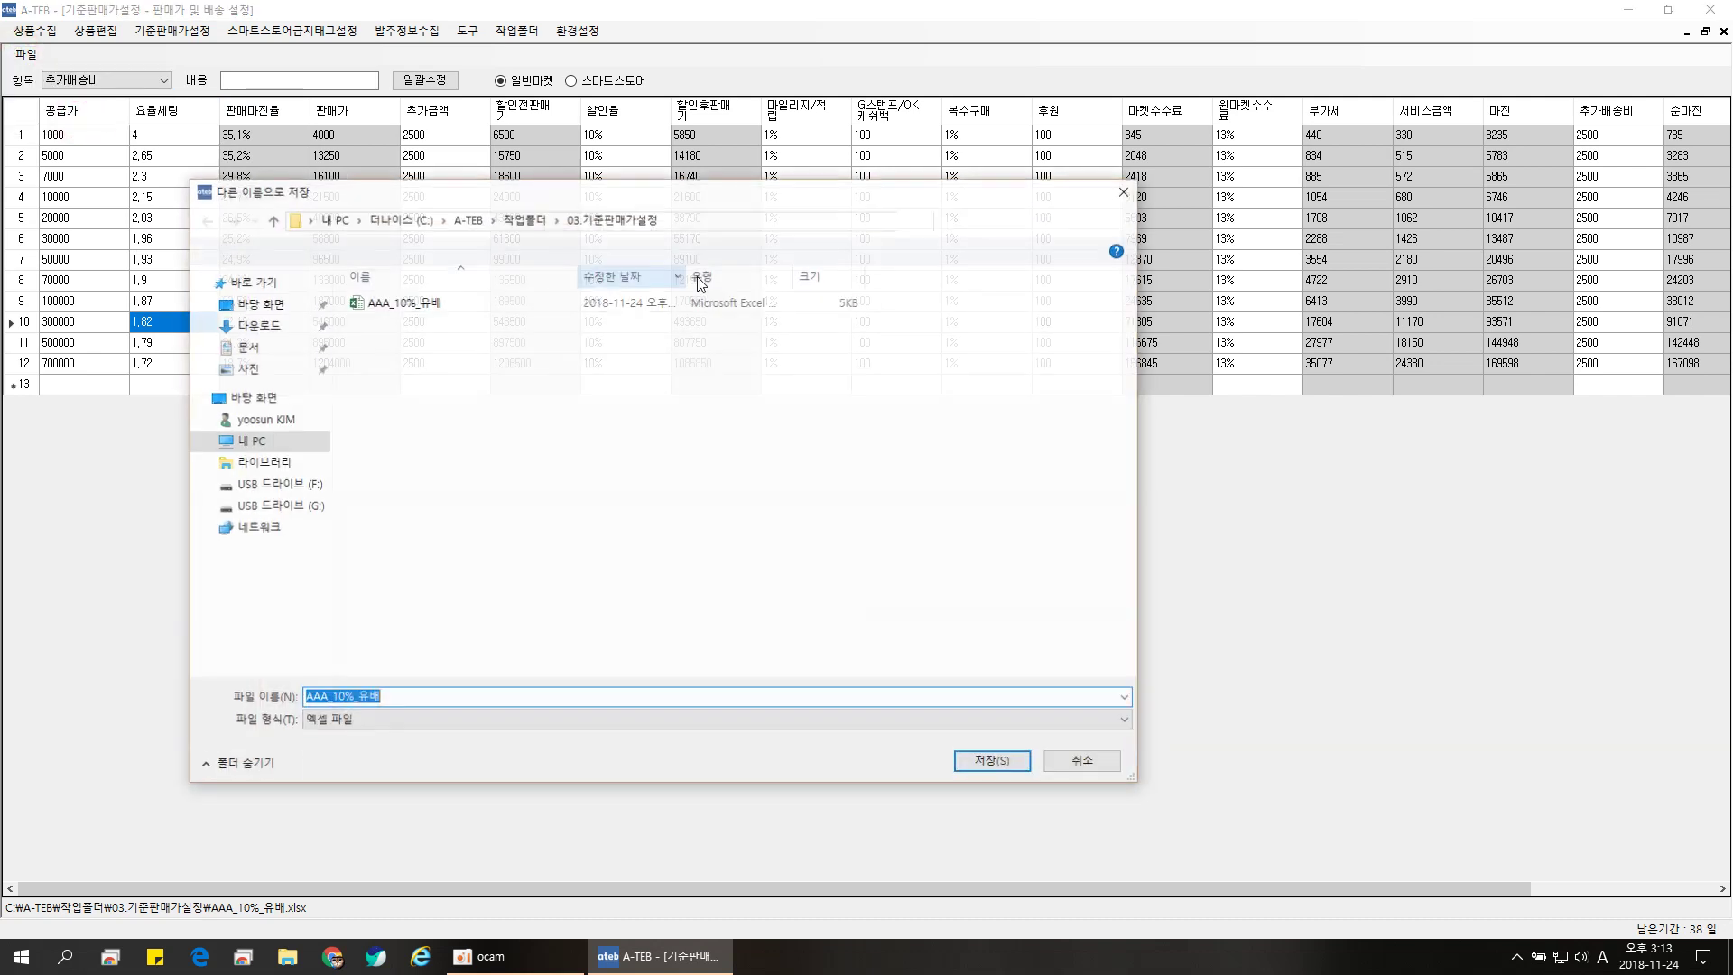
pyautogui.click(368, 696)
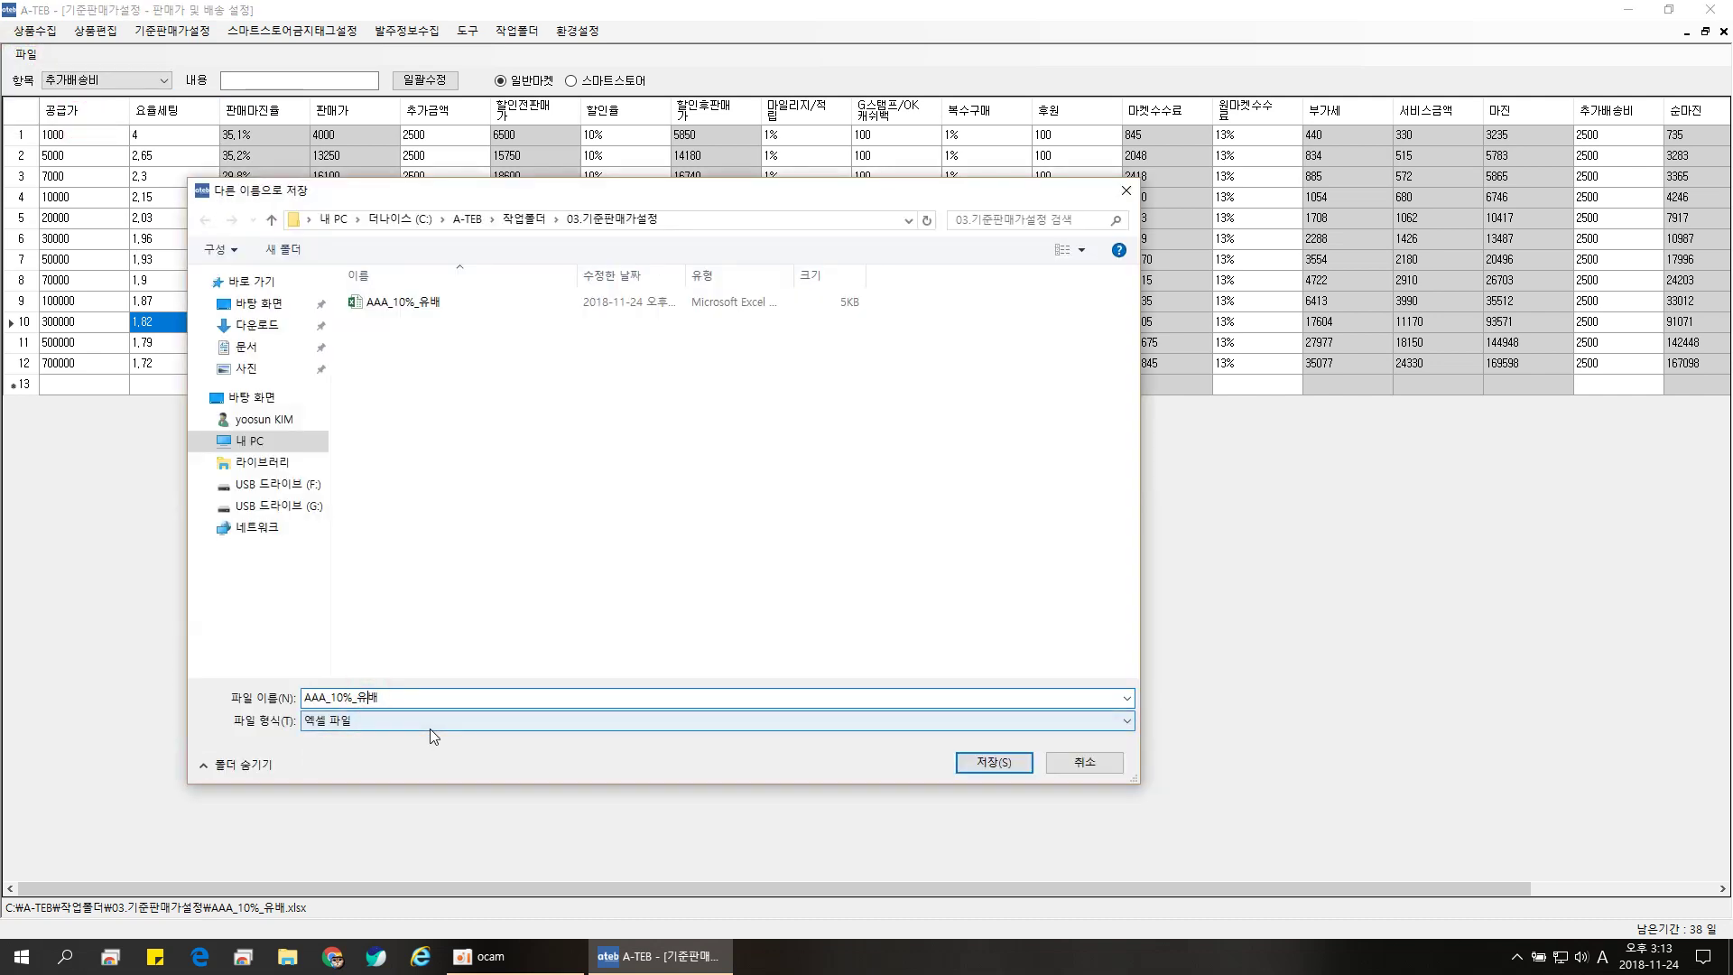
pyautogui.press('BackSpace')
pyautogui.press('Hangul')
pyautogui.write('무')
pyautogui.click(993, 763)
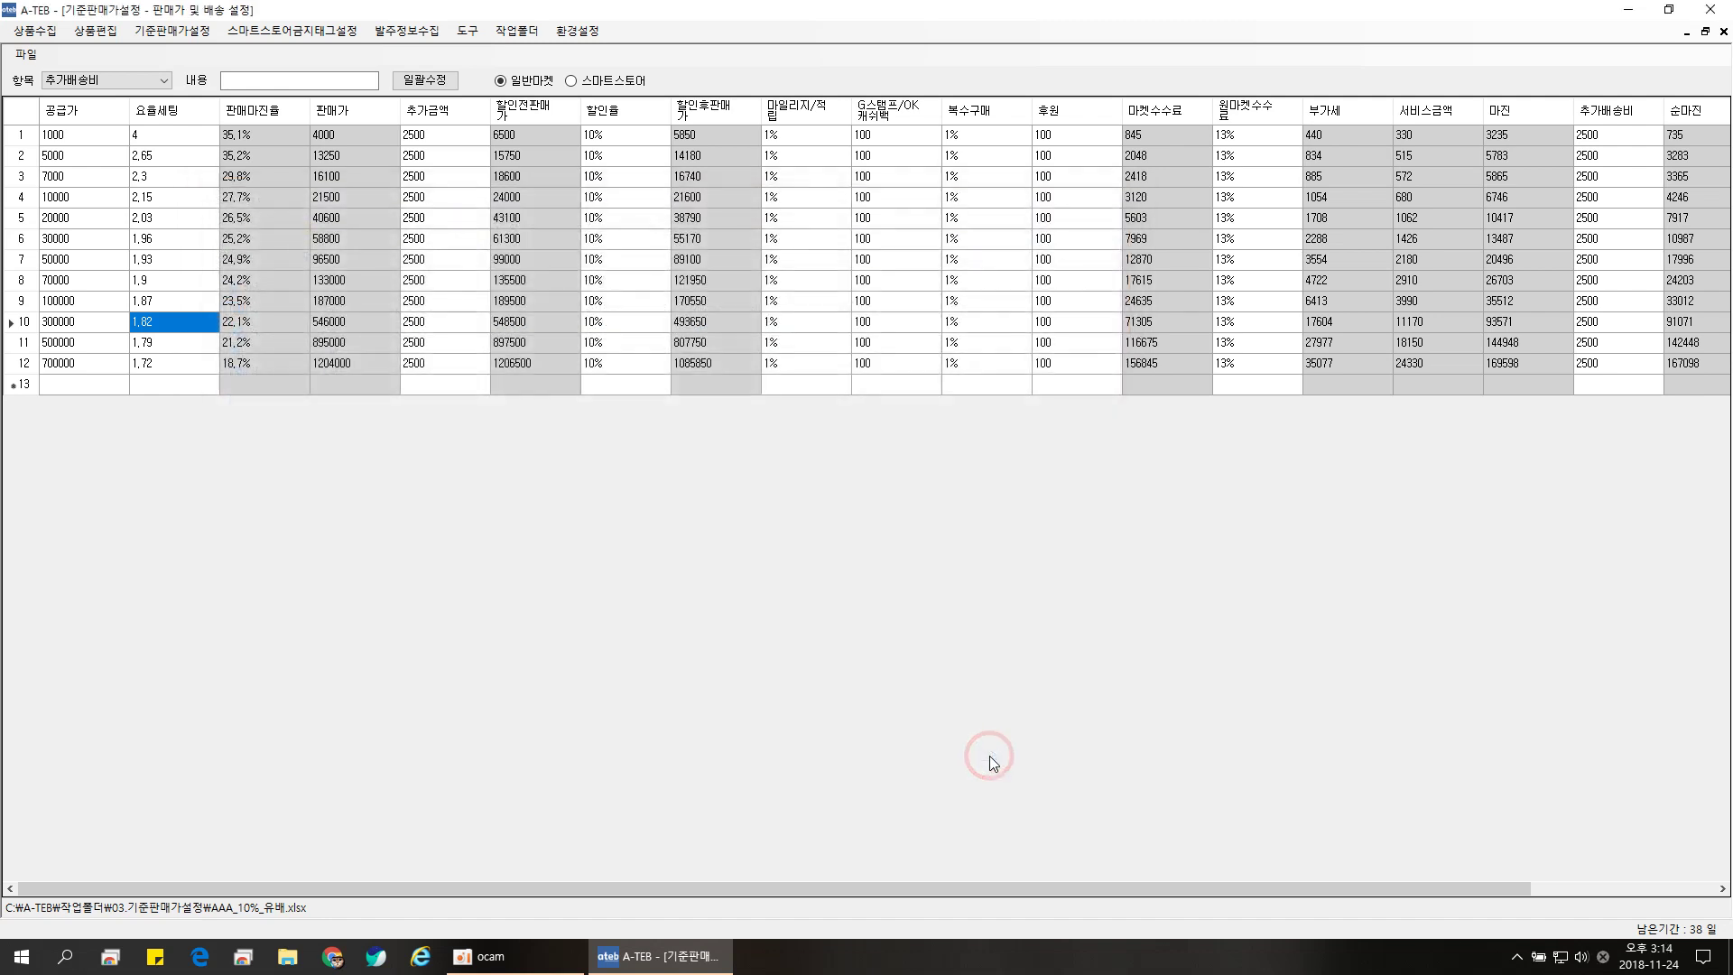
pyautogui.click(900, 546)
# Step: Check the saved price table files in the 03.기준판매가설정 subfolder of the 작업폴더 folder and close the folder window
pyautogui.click(515, 30)
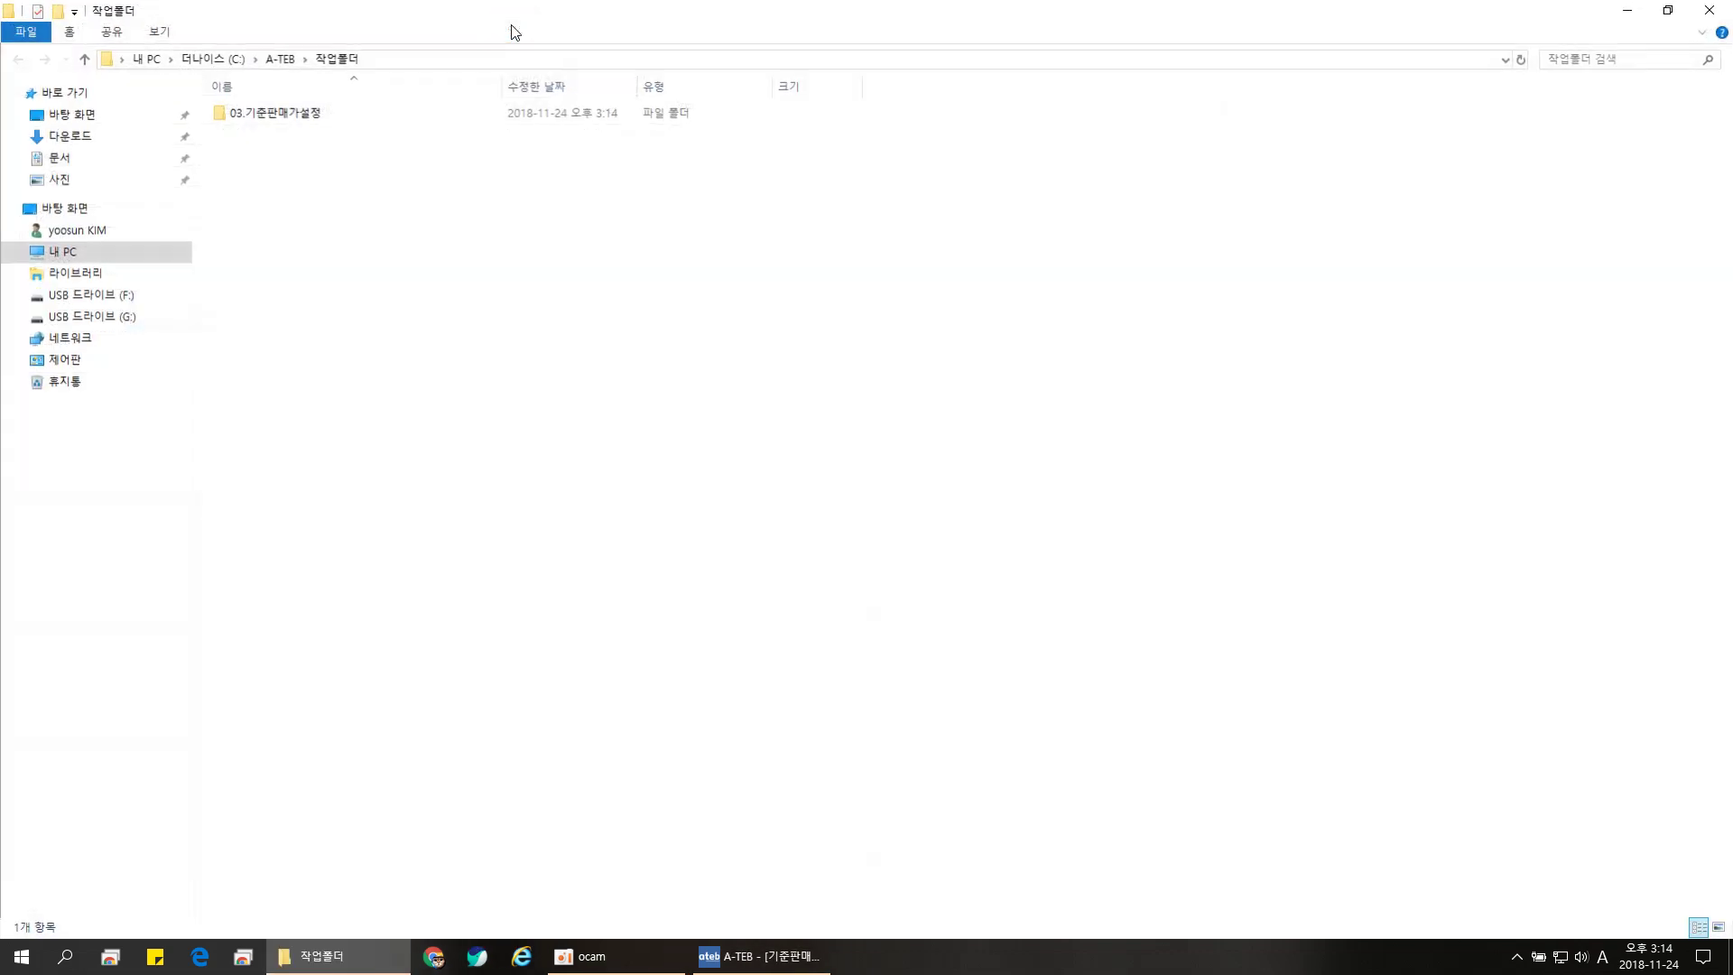
pyautogui.doubleClick(277, 116)
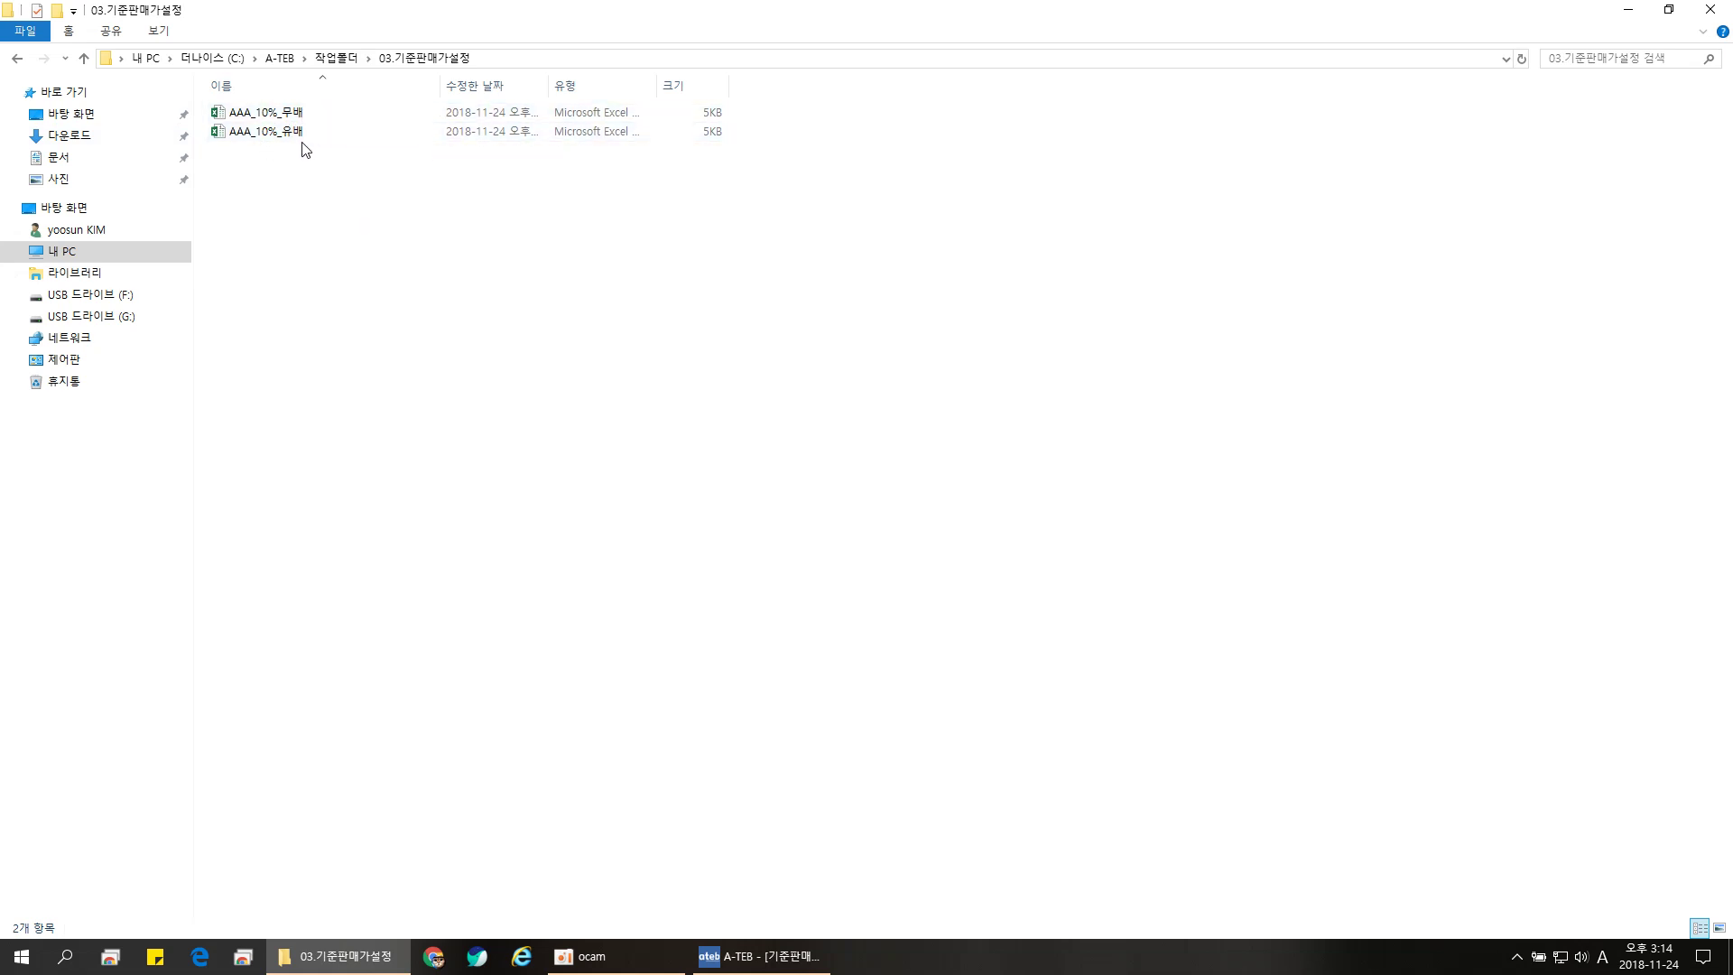
pyautogui.click(1728, 9)
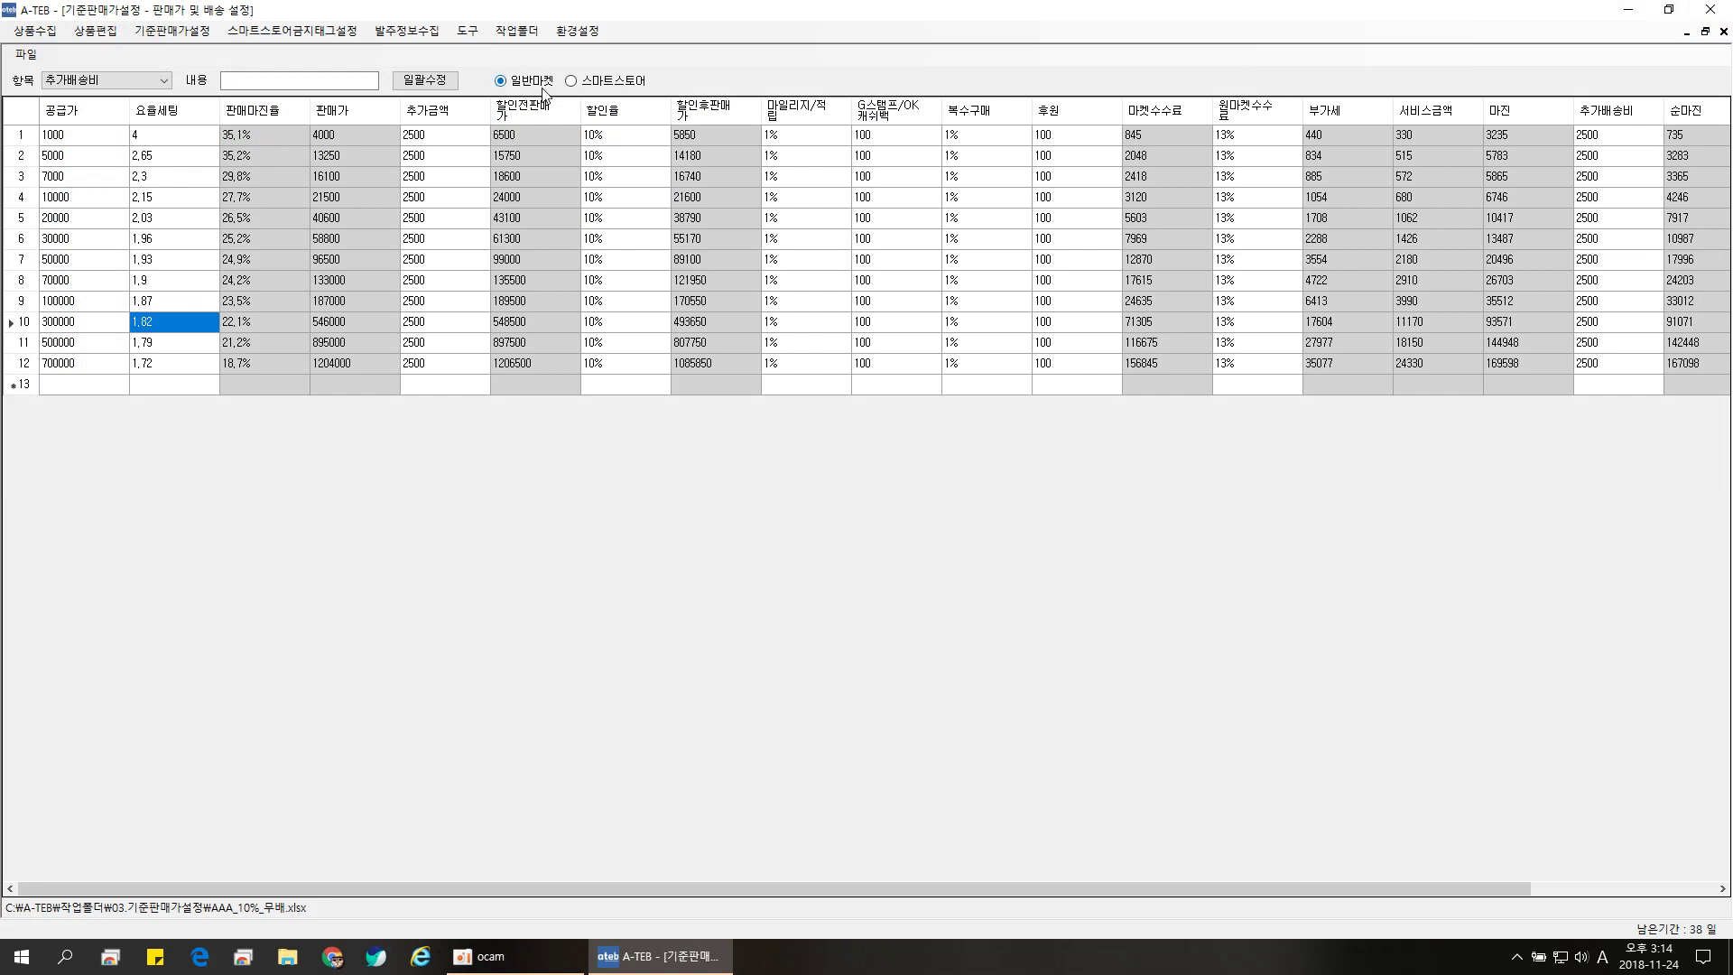
# Step: Open the AAA_10%_유배 price table and switch its market type to 스마트스토어
pyautogui.click(614, 83)
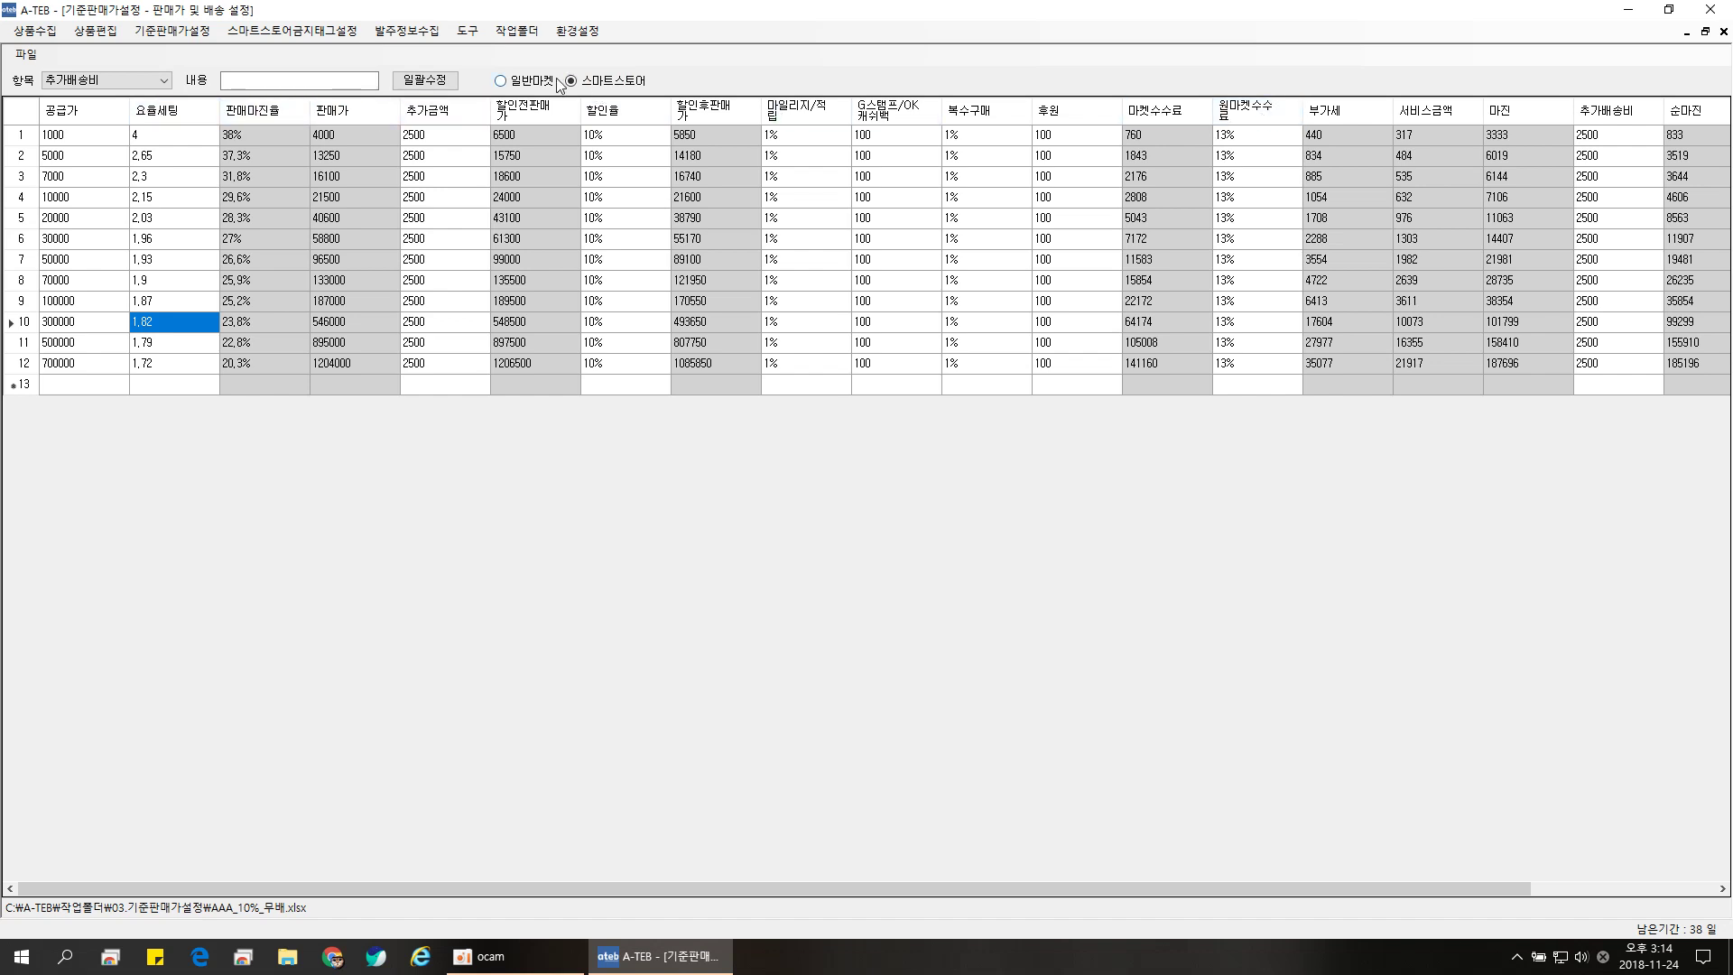
pyautogui.click(25, 55)
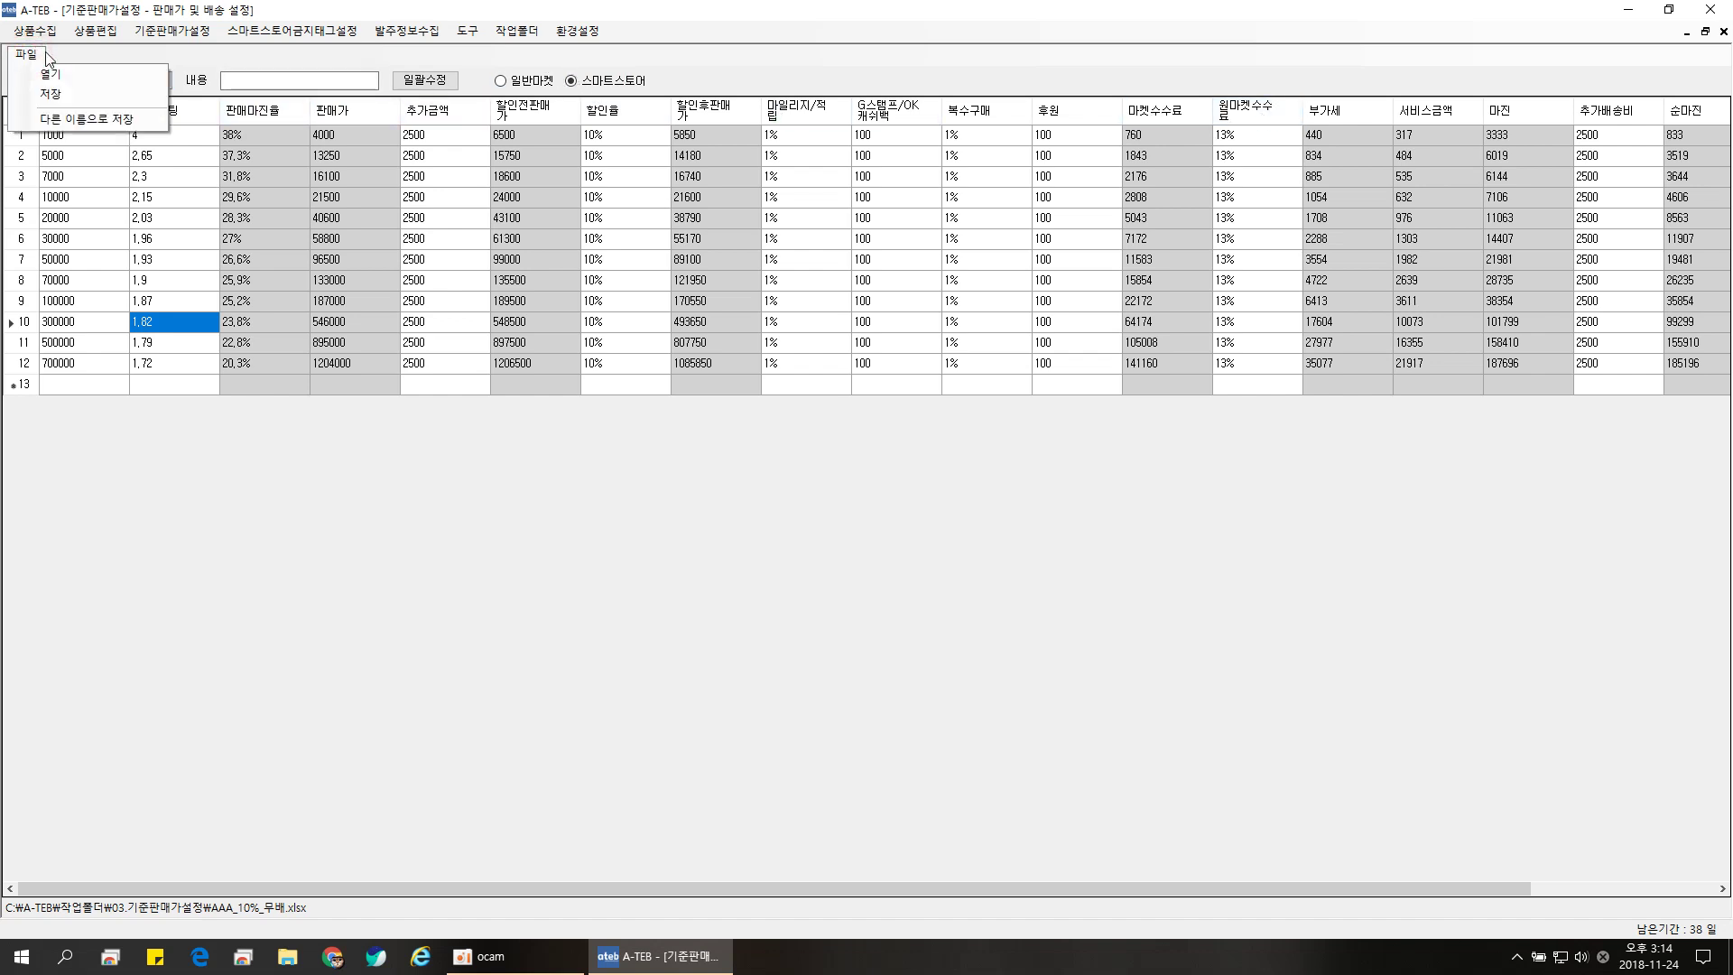
pyautogui.click(55, 74)
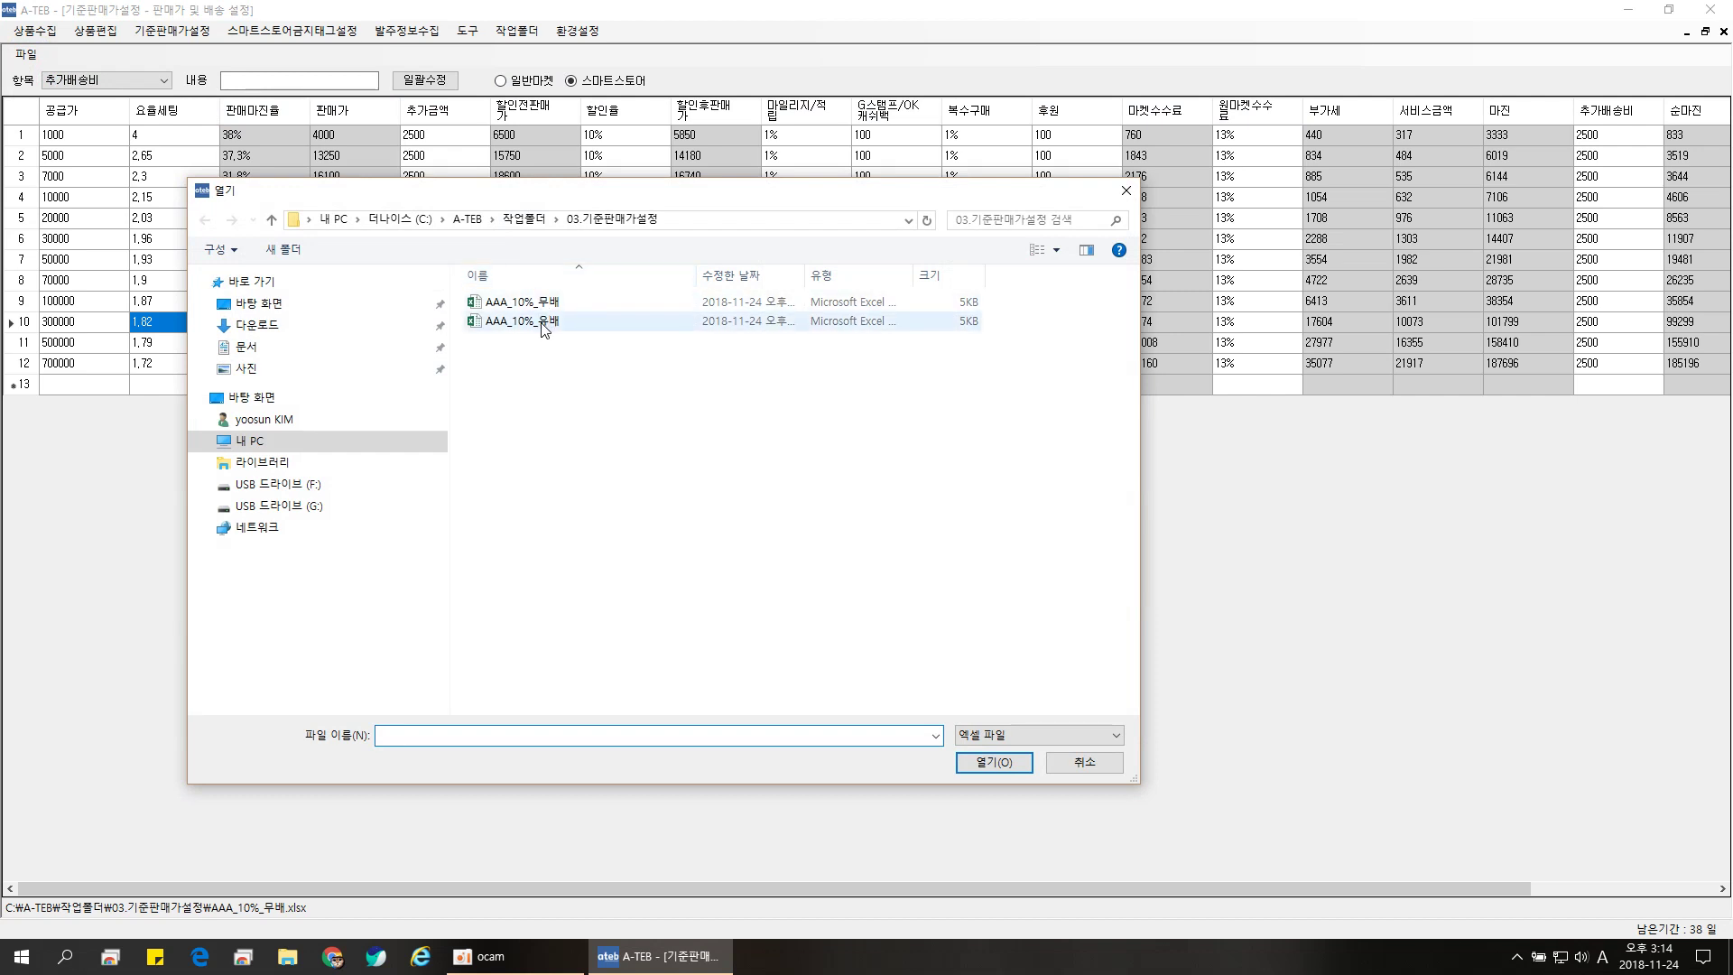
pyautogui.doubleClick(542, 323)
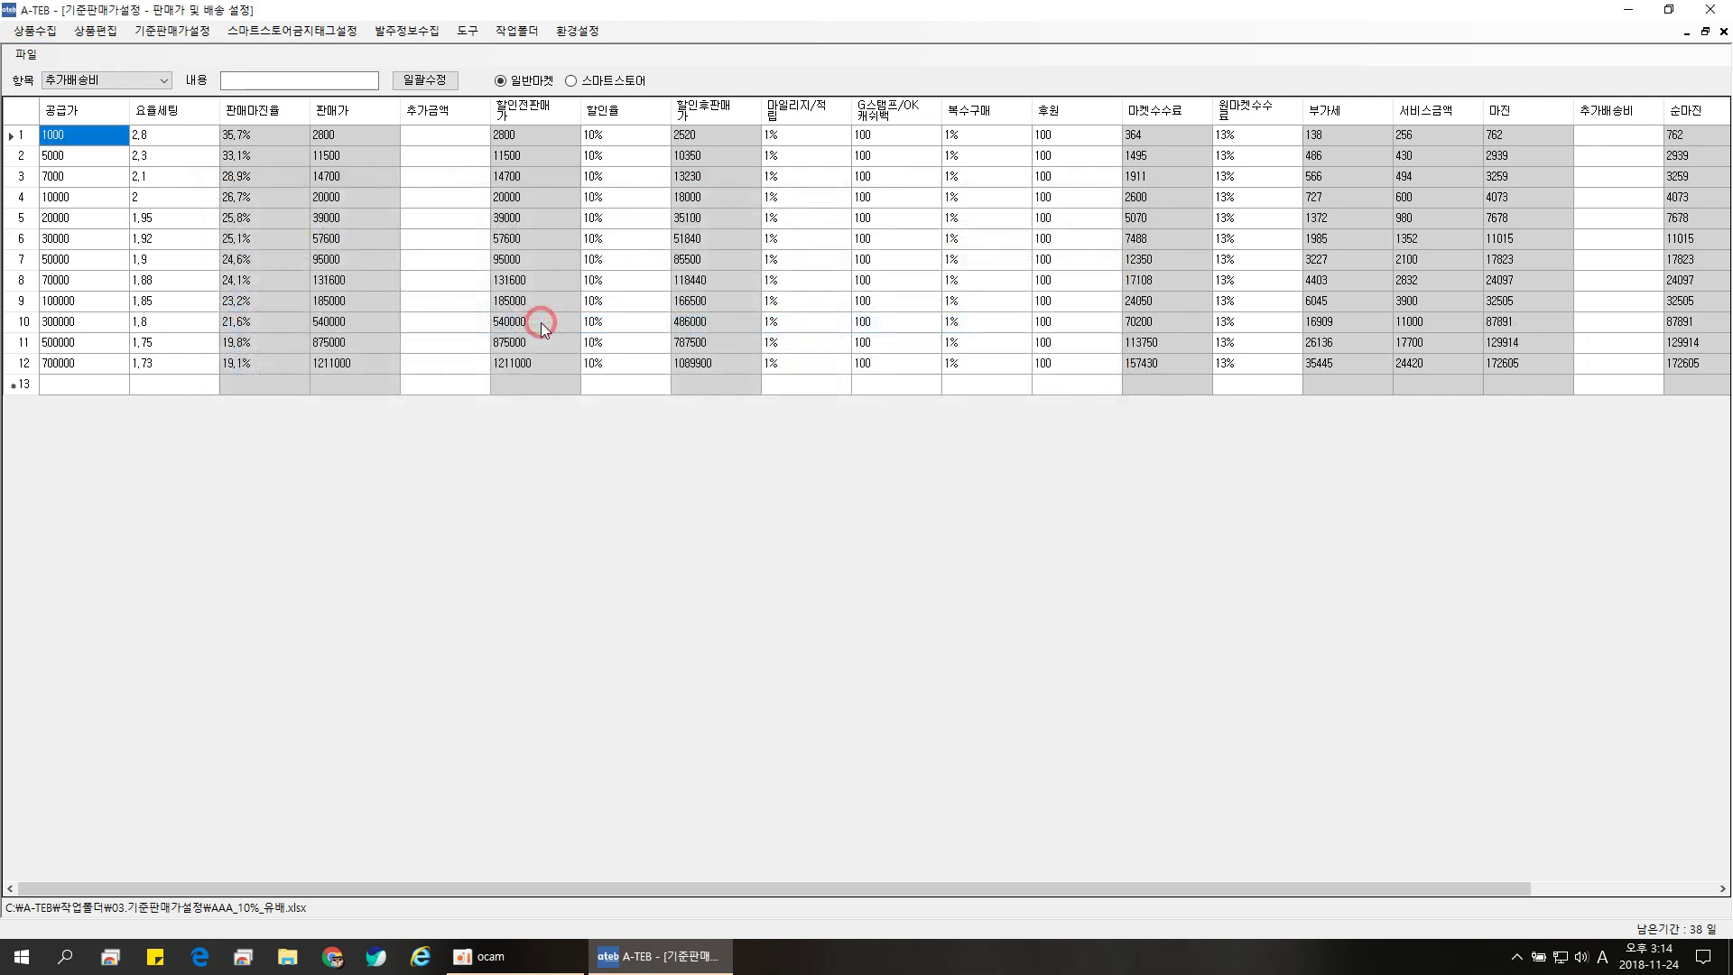
pyautogui.click(616, 84)
# Step: Set the 원마켓수수료 of all rows to 6 with a bulk edit
pyautogui.click(136, 81)
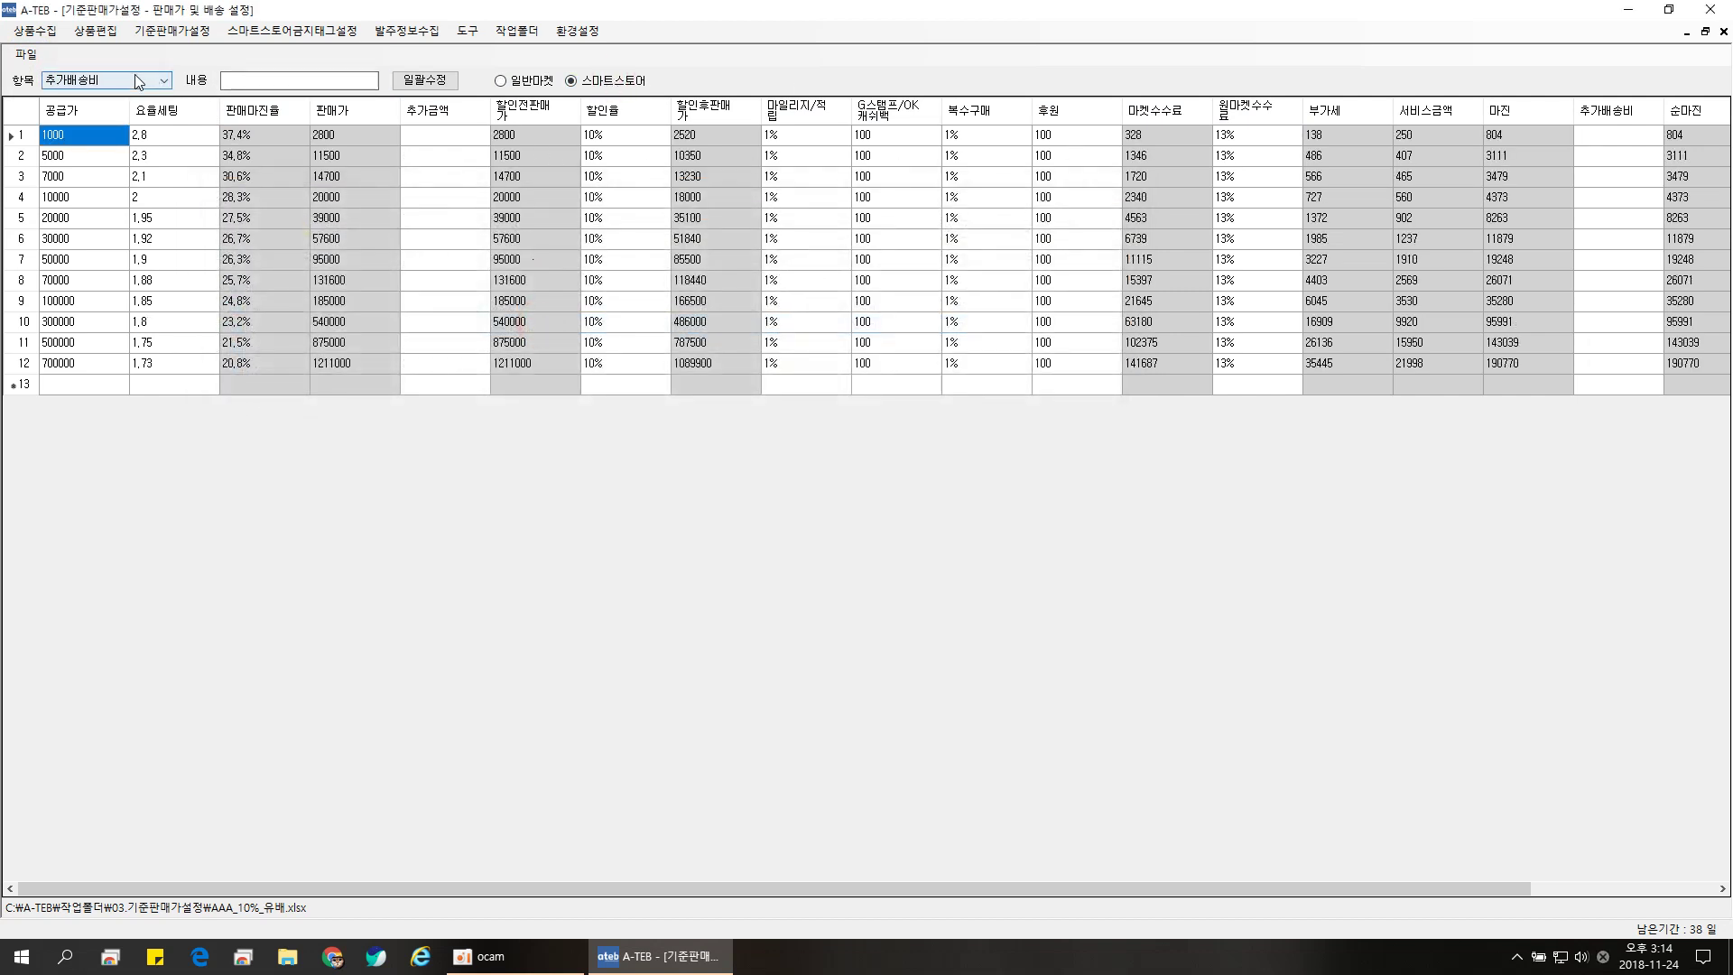
pyautogui.click(106, 182)
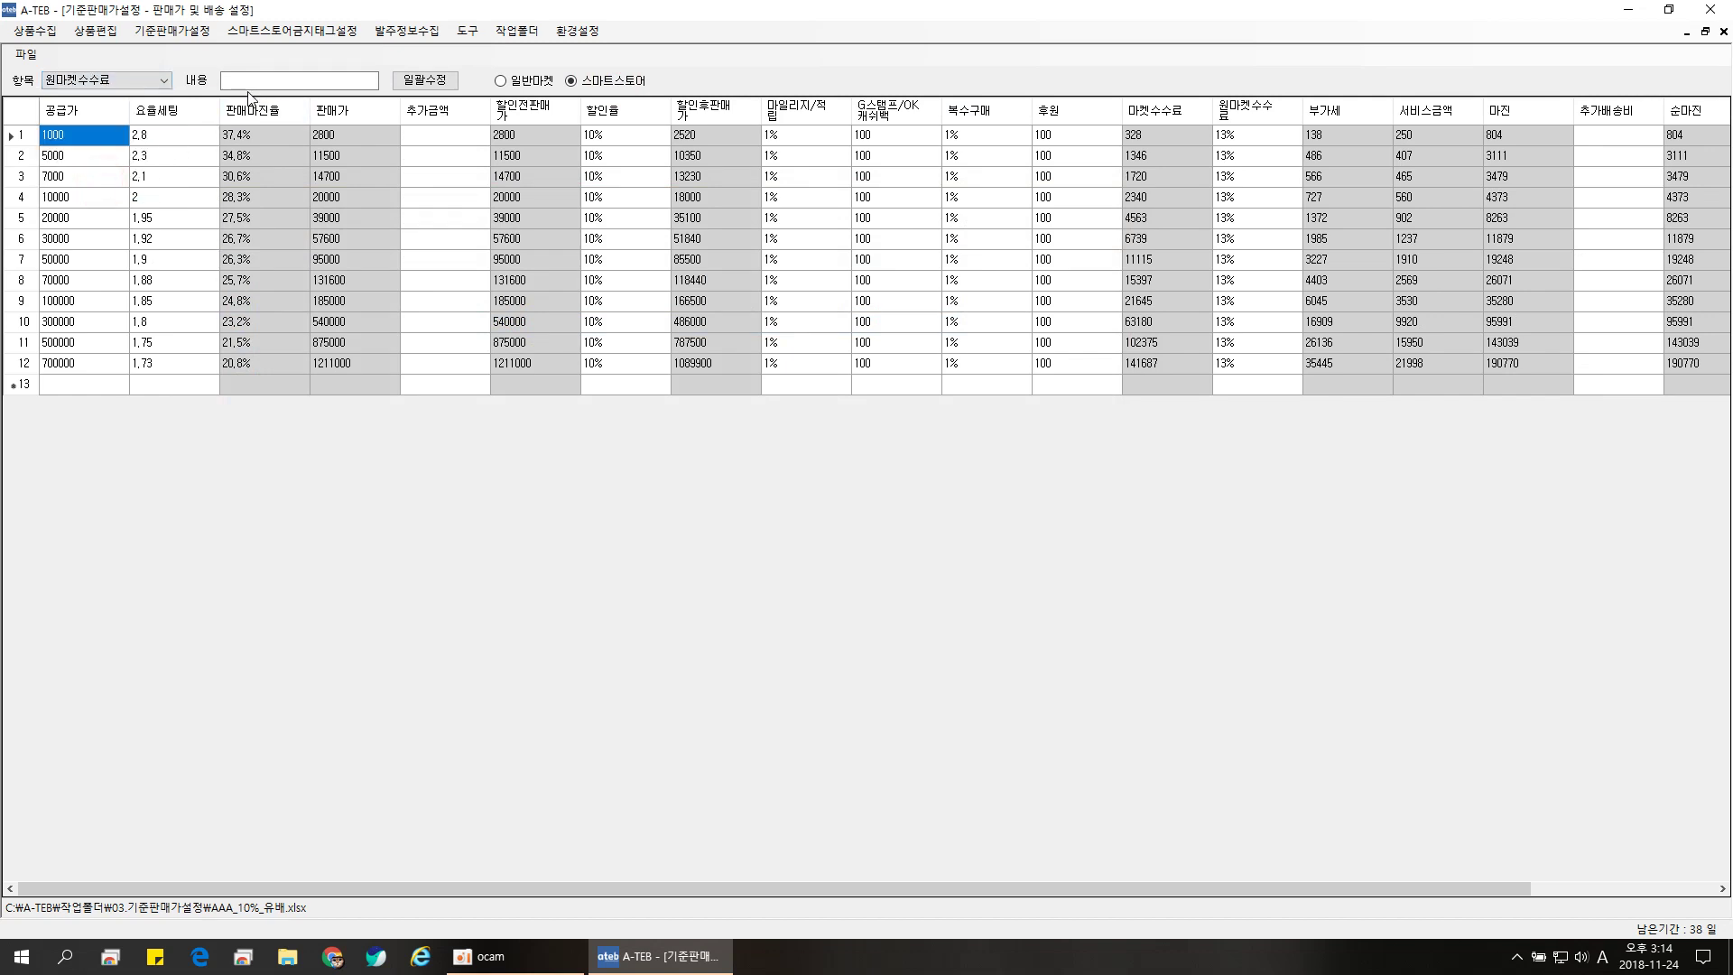
pyautogui.click(250, 81)
pyautogui.write('6')
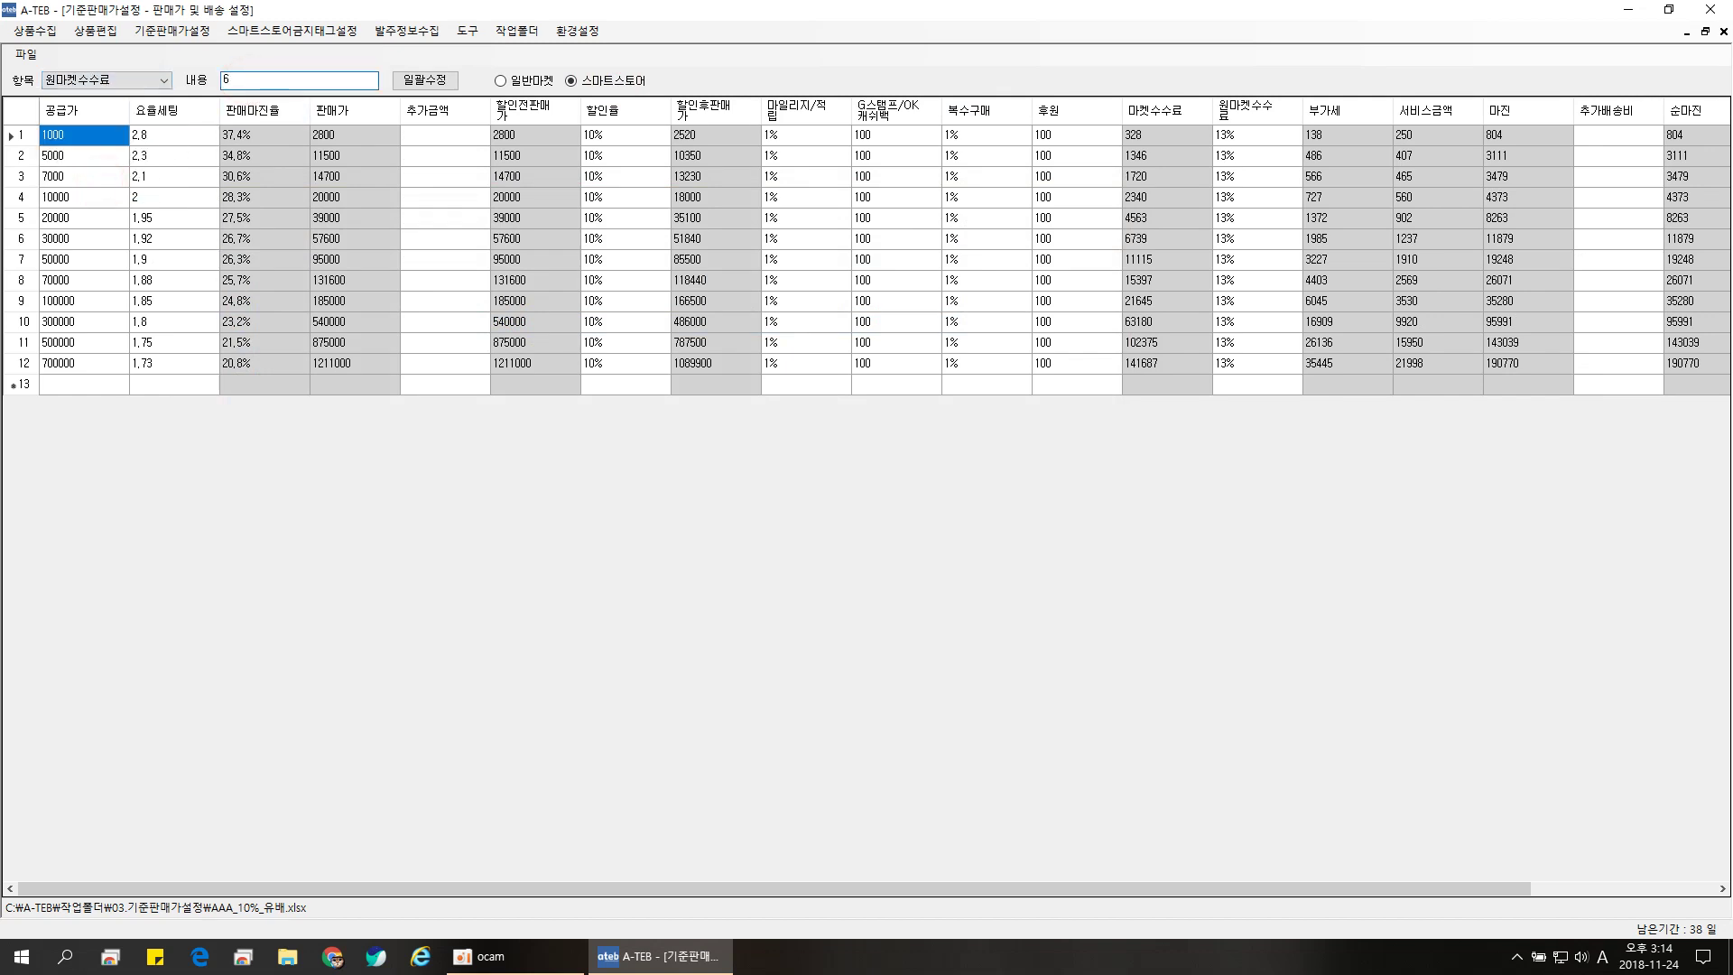
pyautogui.click(424, 80)
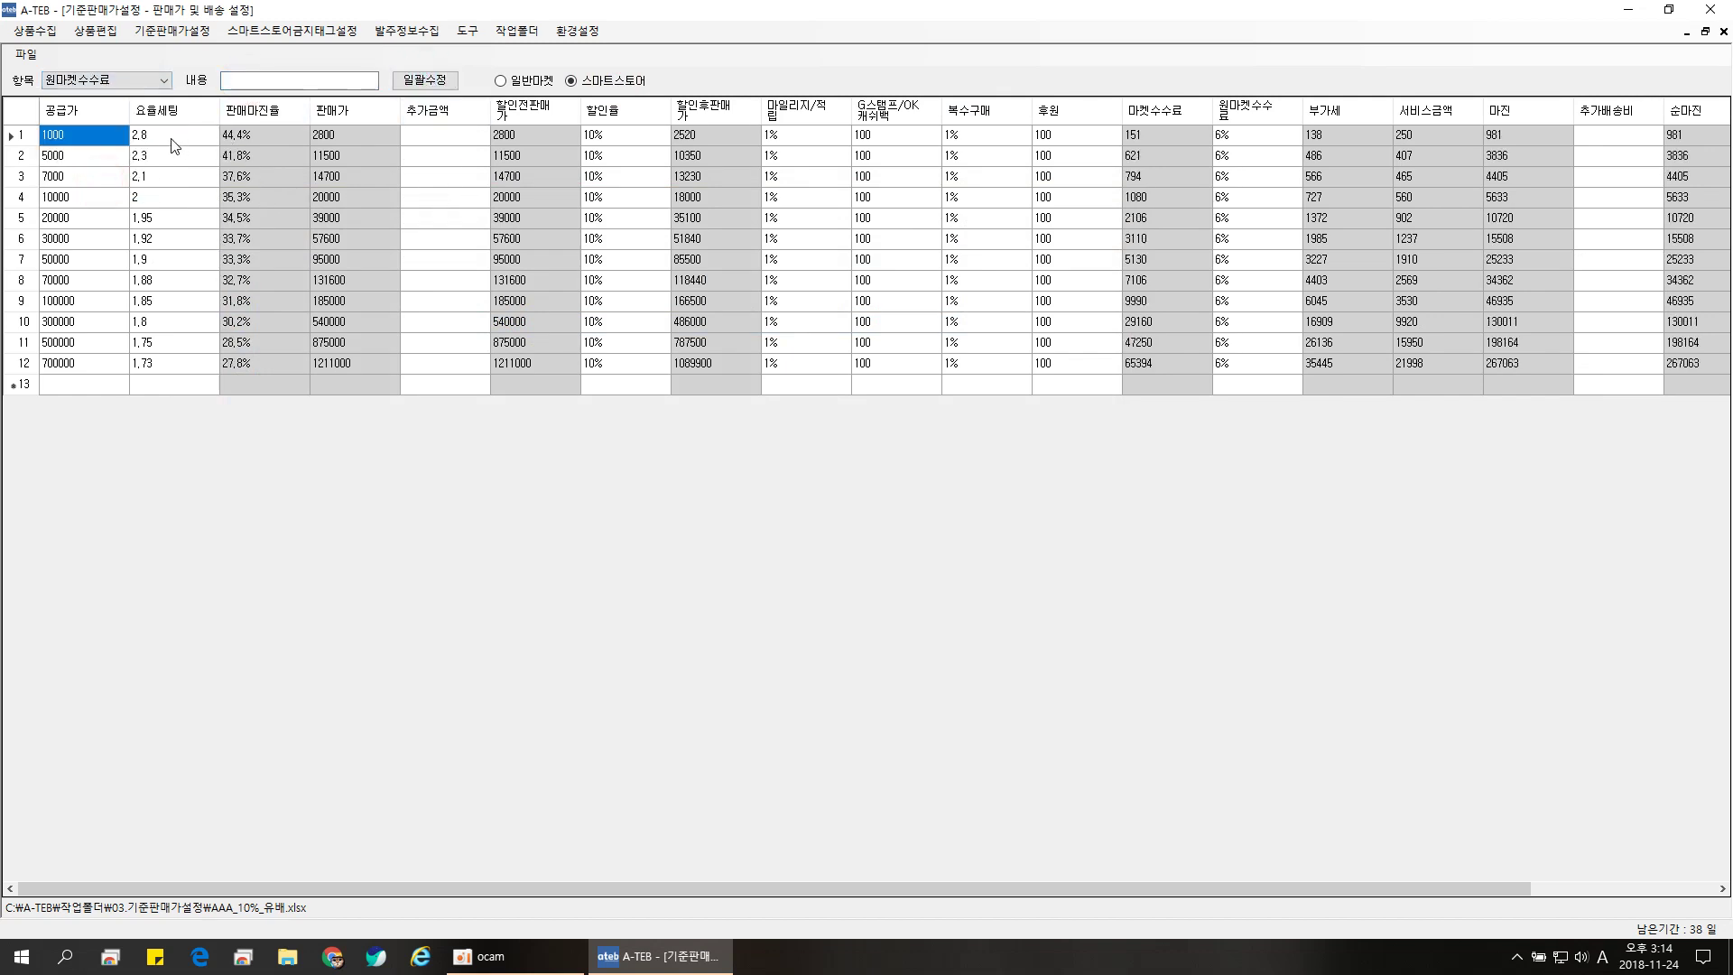
# Step: Examine the 요율세팅 rates against the 판매마진율 values across all supply price rows
pyautogui.moveTo(170, 137); pyautogui.dragTo(164, 360)
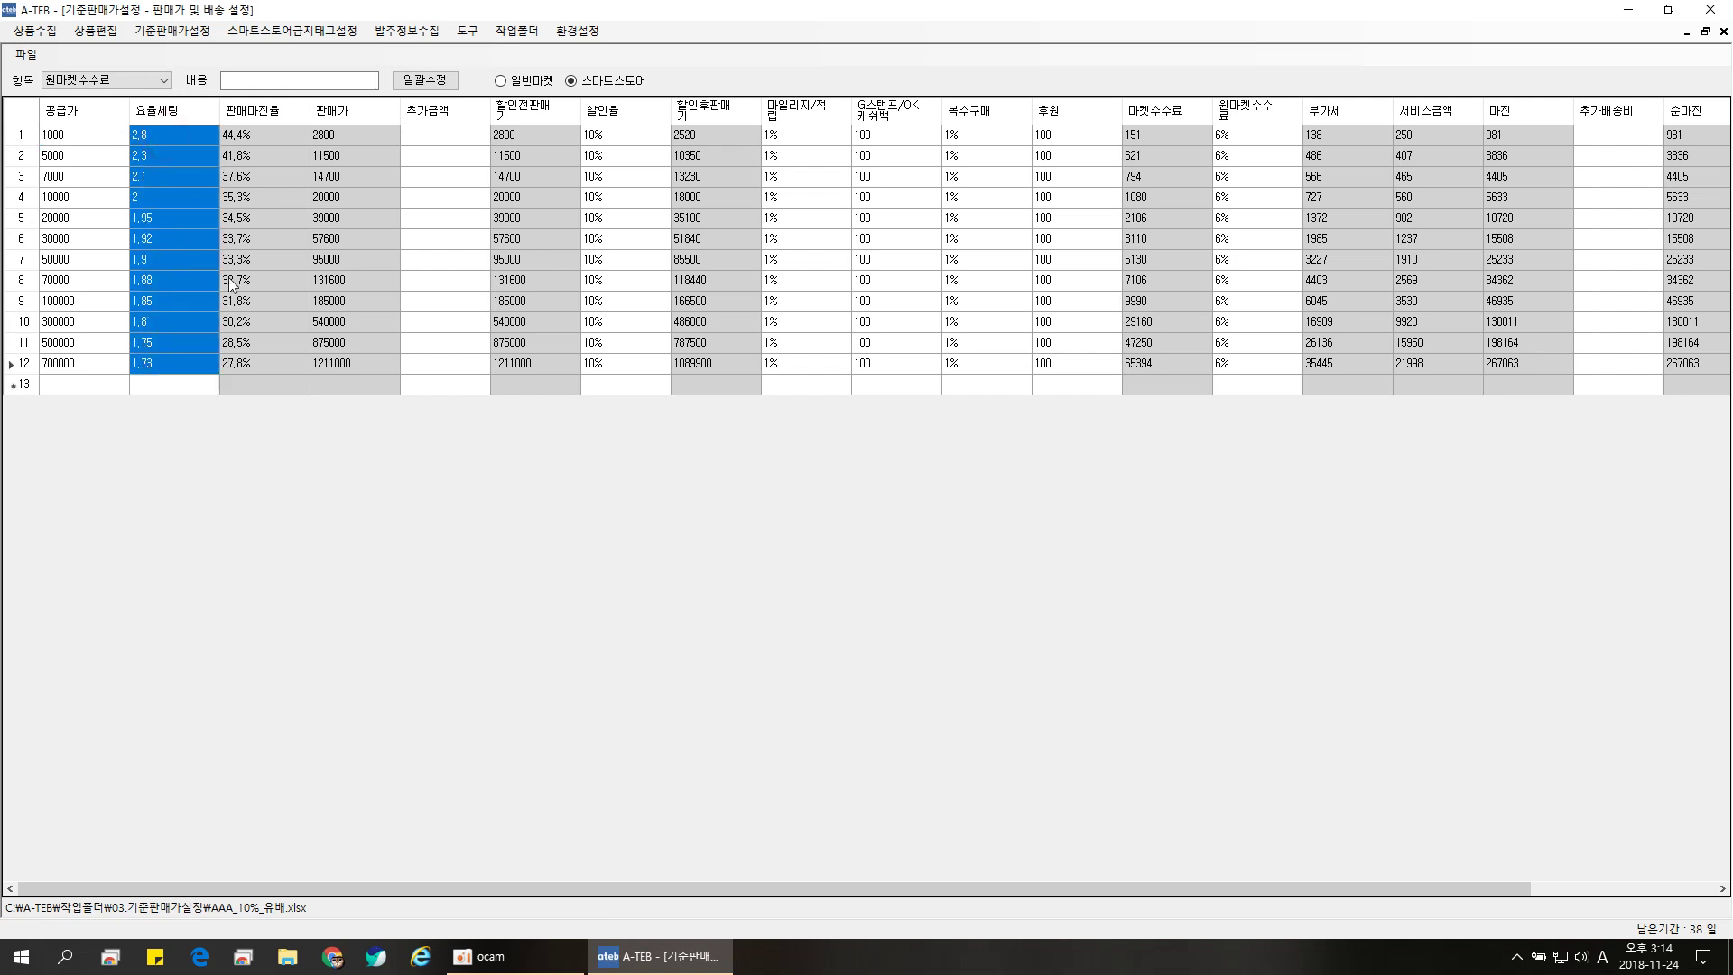
pyautogui.moveTo(256, 133); pyautogui.dragTo(252, 370)
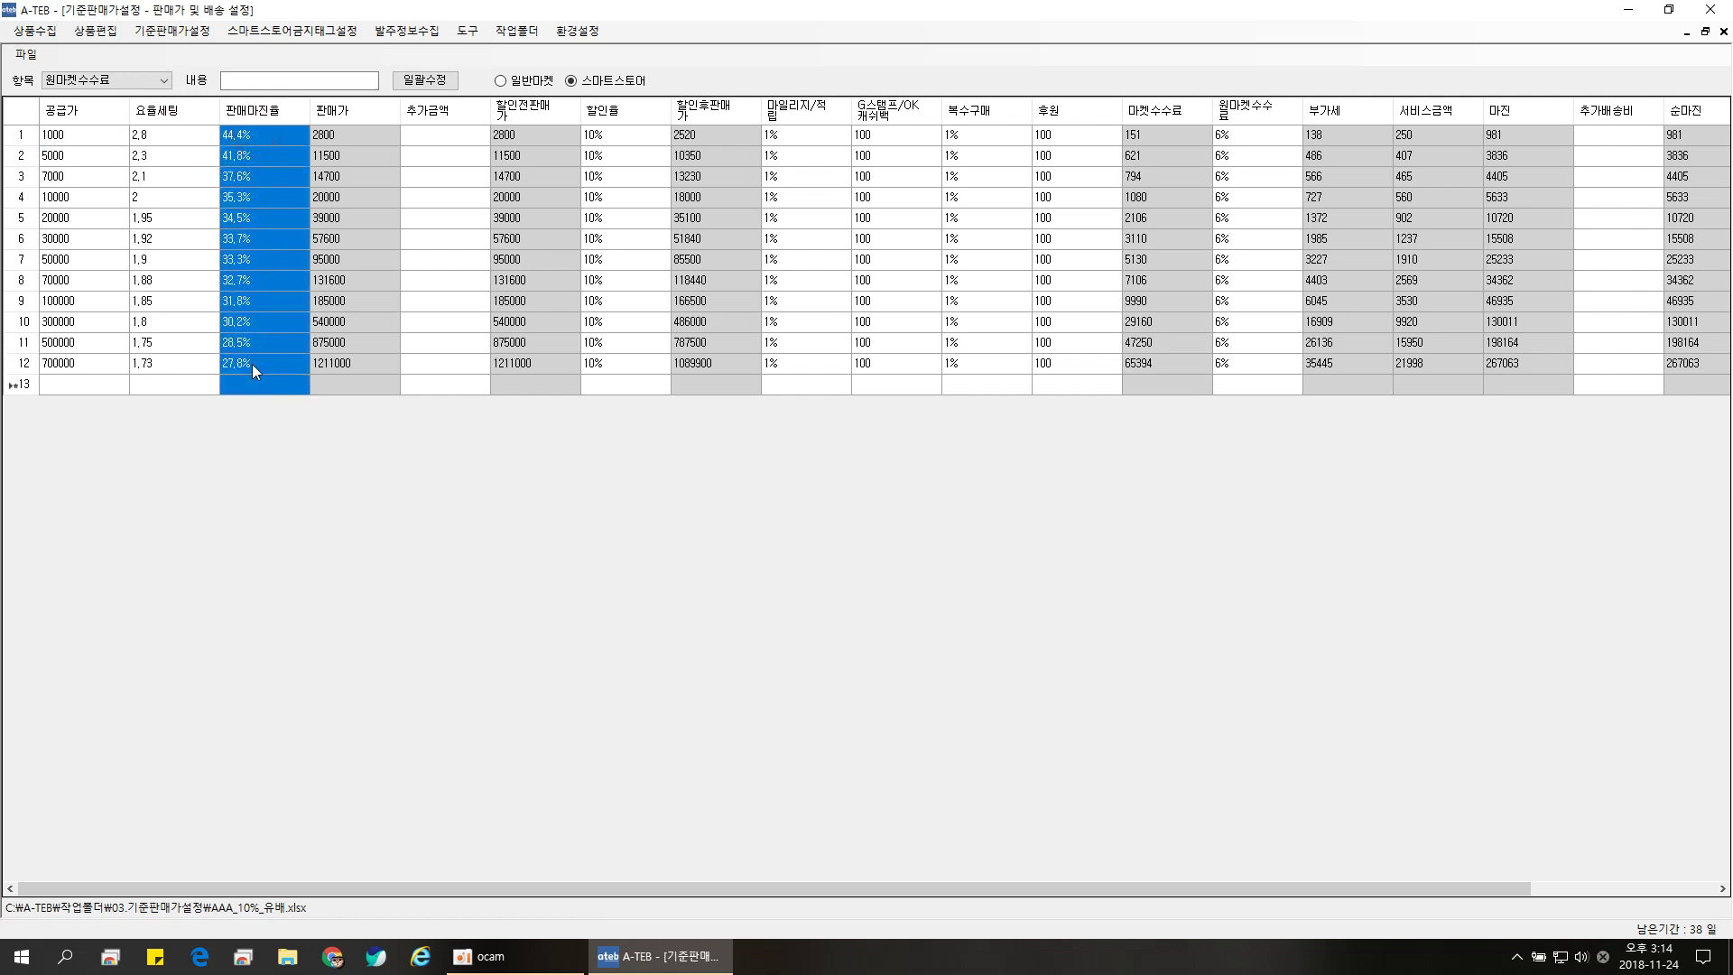
pyautogui.moveTo(165, 136); pyautogui.dragTo(167, 382)
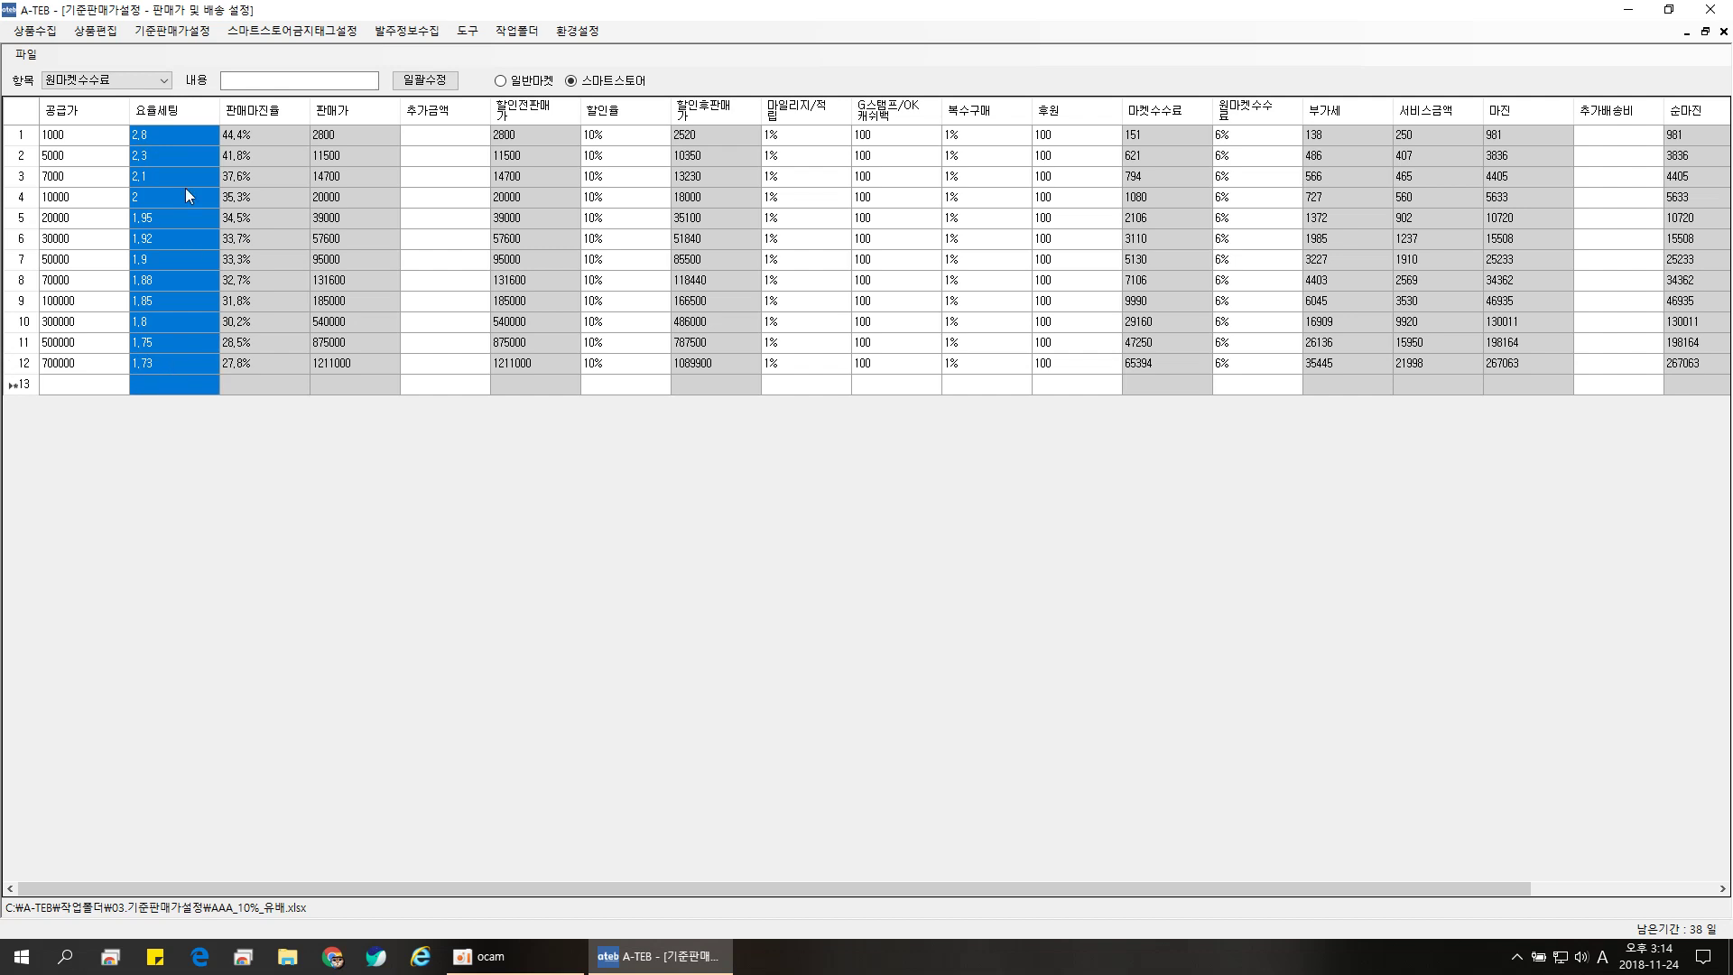